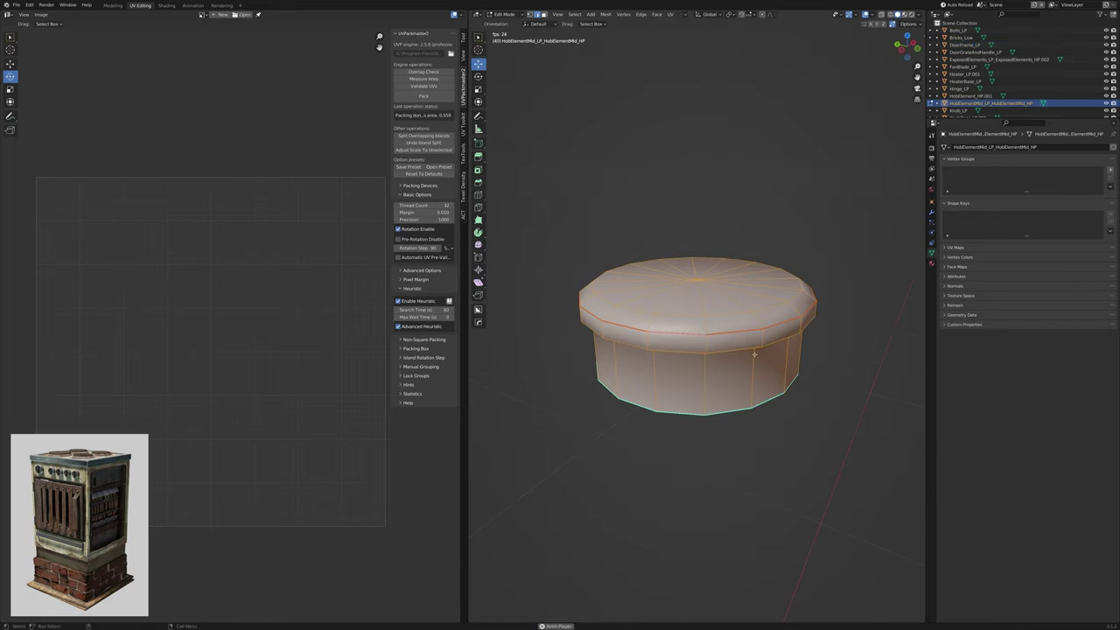
Apply the 2048x2048 checker texture to the selected hob element.
key(q)
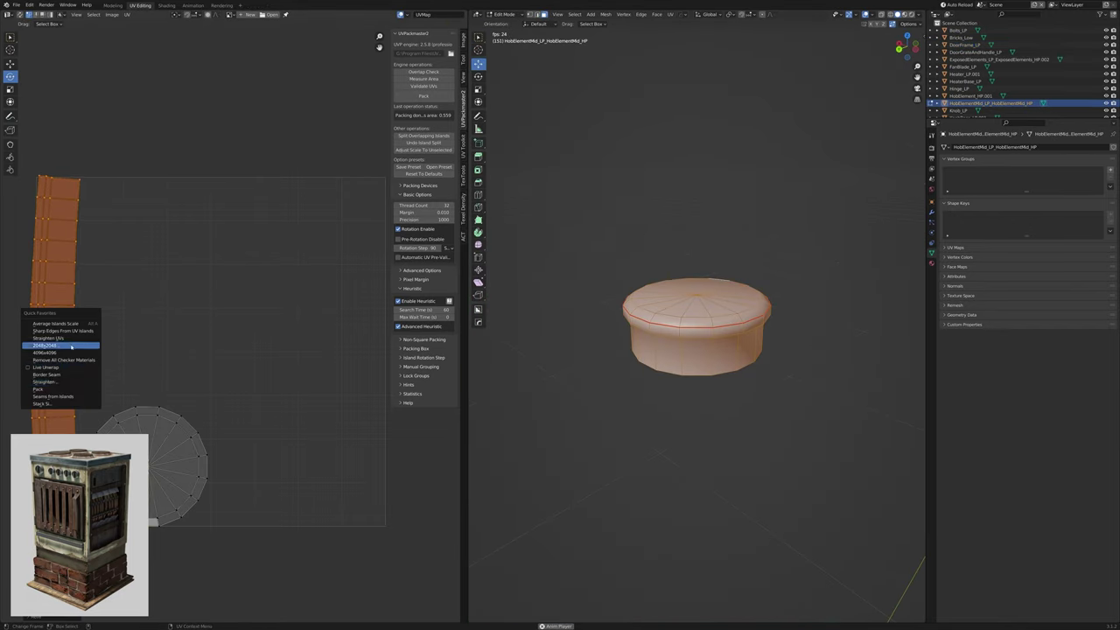
click(72, 348)
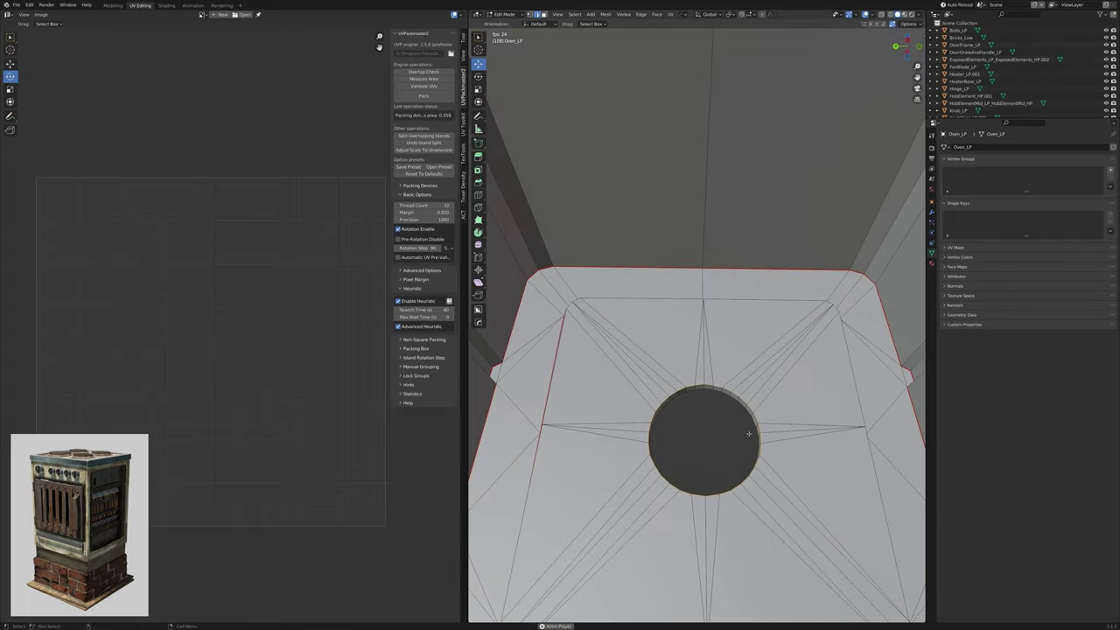
Mark a seam around the round hole in the oven's back wall and reshape its edge loop with Circle.
click(718, 333)
scroll(702, 325, up, 4)
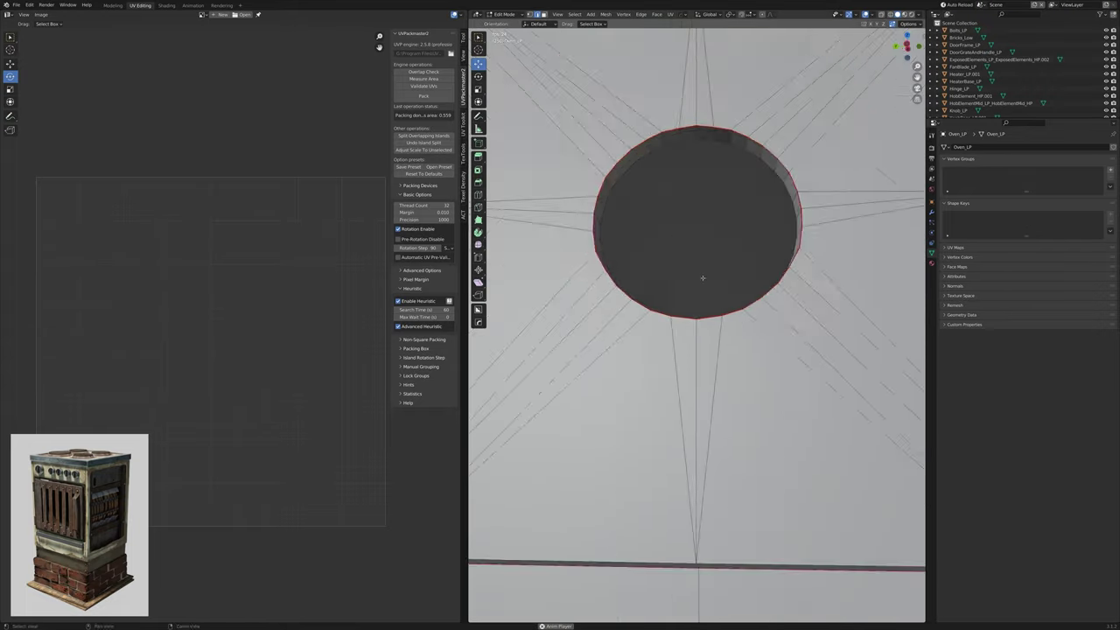
key(KP_7)
scroll(671, 153, down, 8)
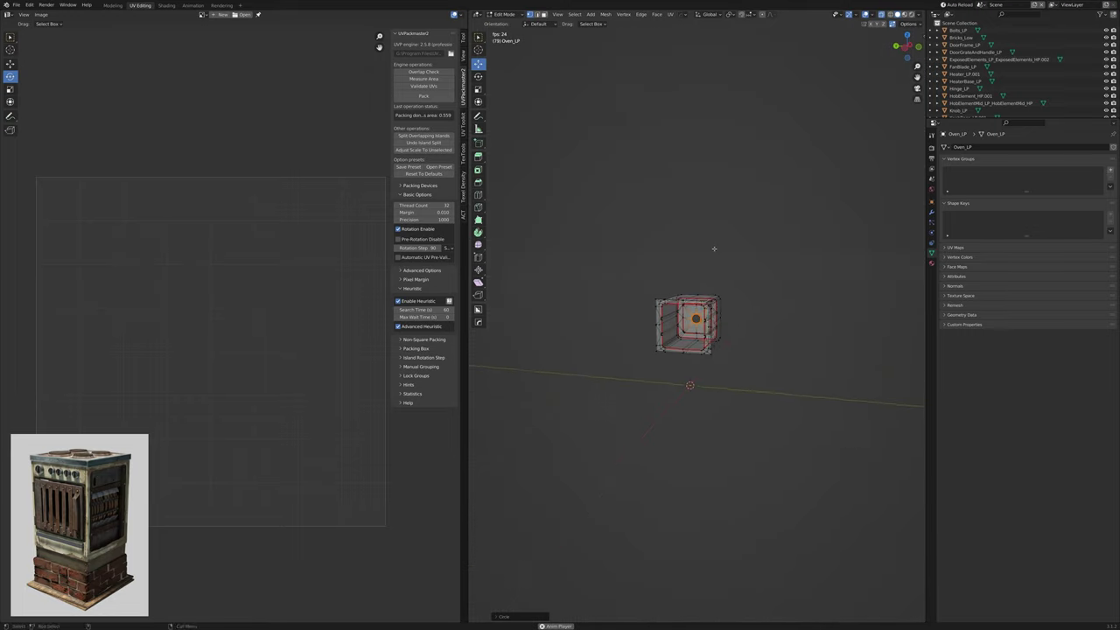
Isolate the oven and move the circular hole's edge loop vertically to adjust its position in the back wall.
key(KP_Divide)
key(ctrl+KP_3)
key(g)
key(z)
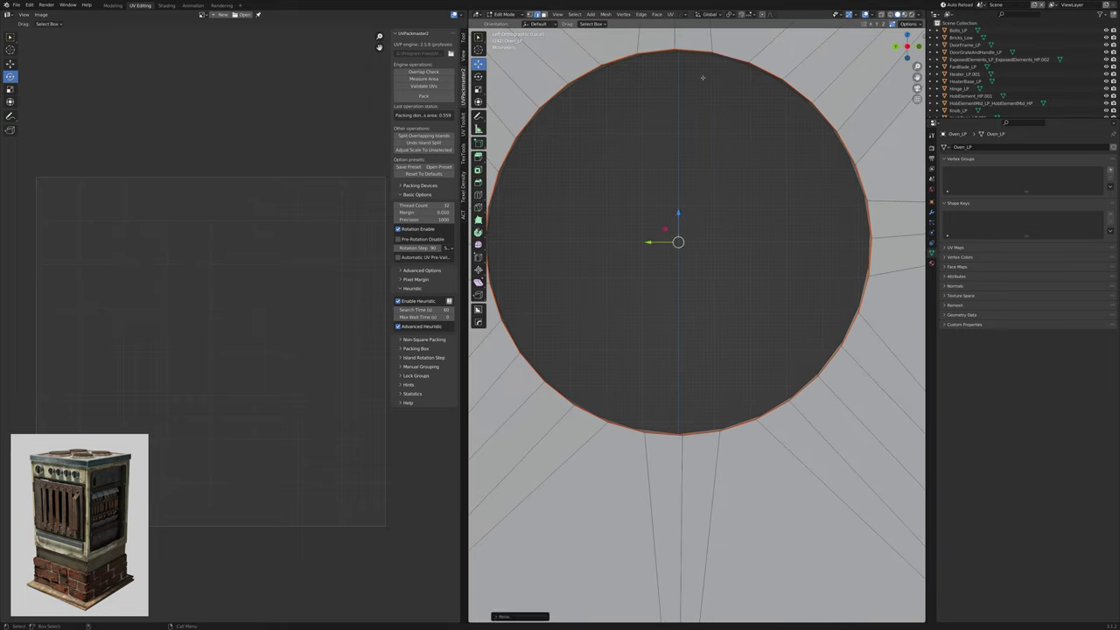
scroll(678, 215, down, 6)
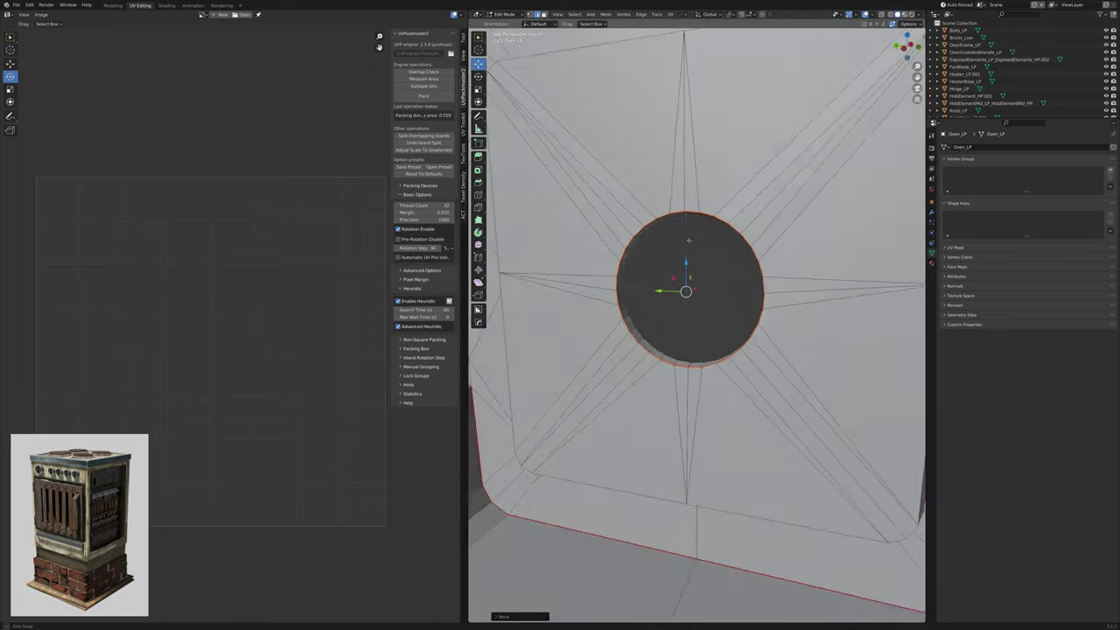
Align the vertices along the top and bottom edges of the oven's front frame.
middle_drag(678, 215, 619, 474)
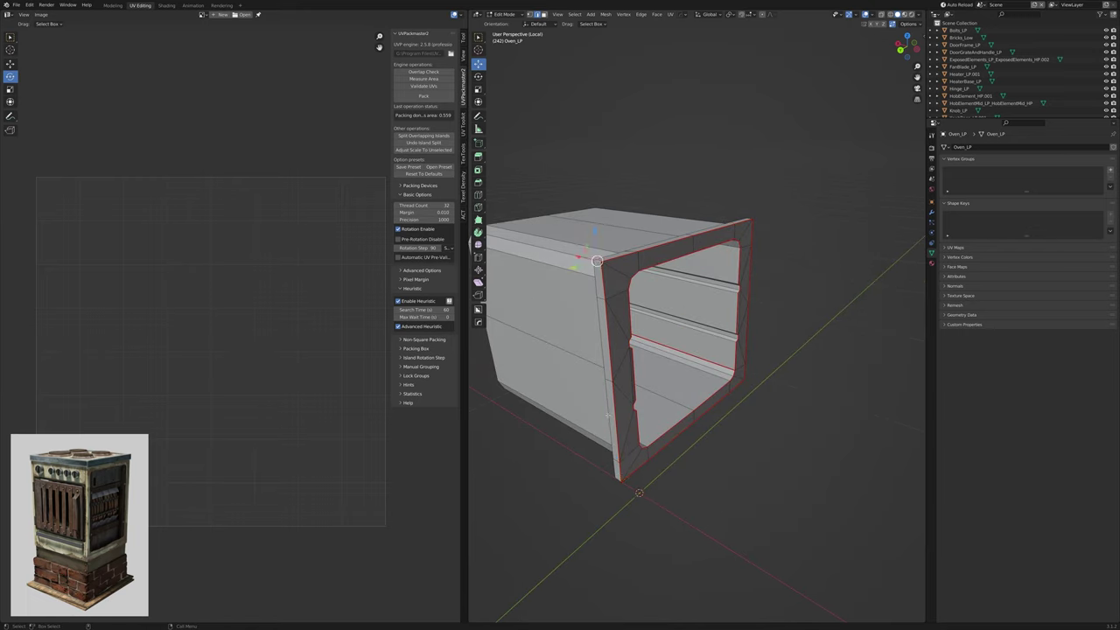
middle_drag(608, 415, 715, 465)
key(ctrl+KP_3)
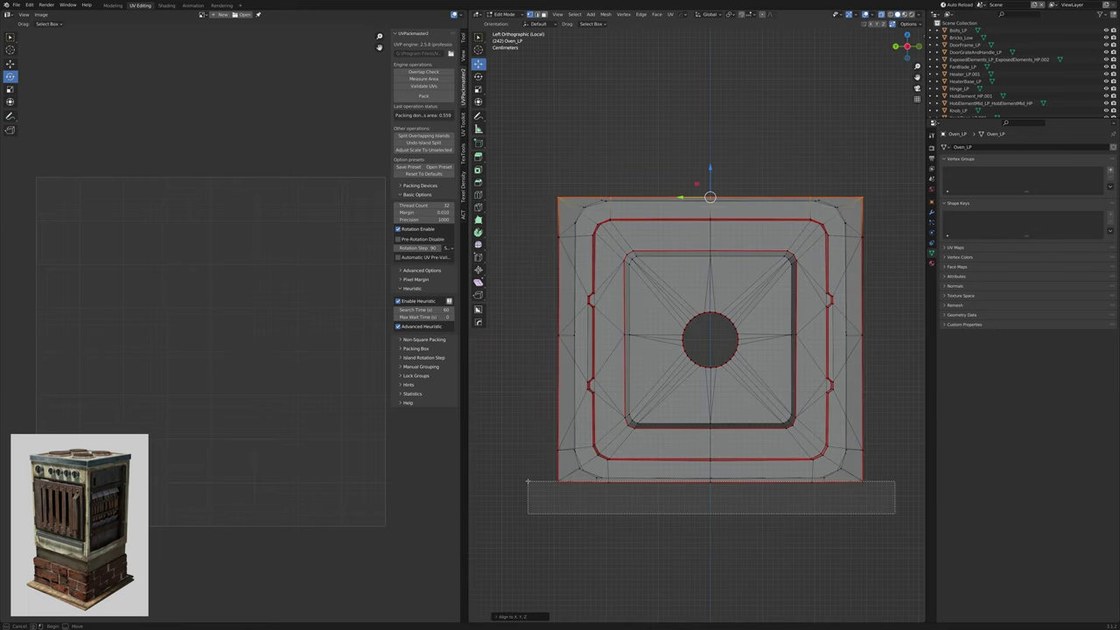
scroll(578, 472, up, 3)
key(g)
key(z)
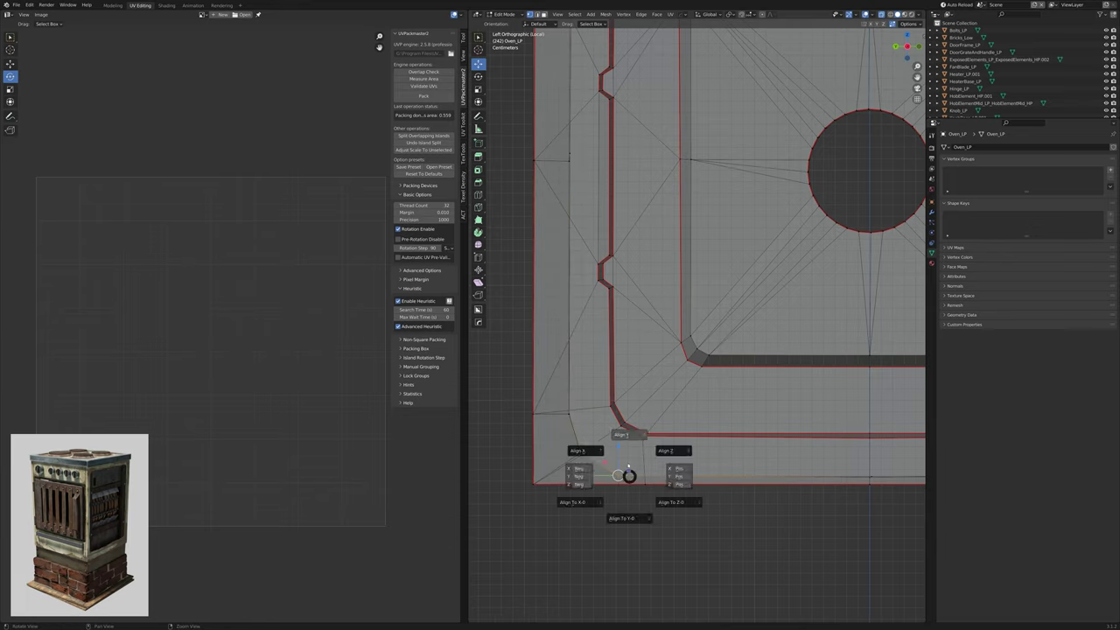
click(628, 469)
Complete the seams around the back faces of the oven's front frame and unwrap the whole oven mesh.
scroll(628, 469, down, 3)
scroll(628, 469, up, 1)
middle_drag(628, 469, 720, 296)
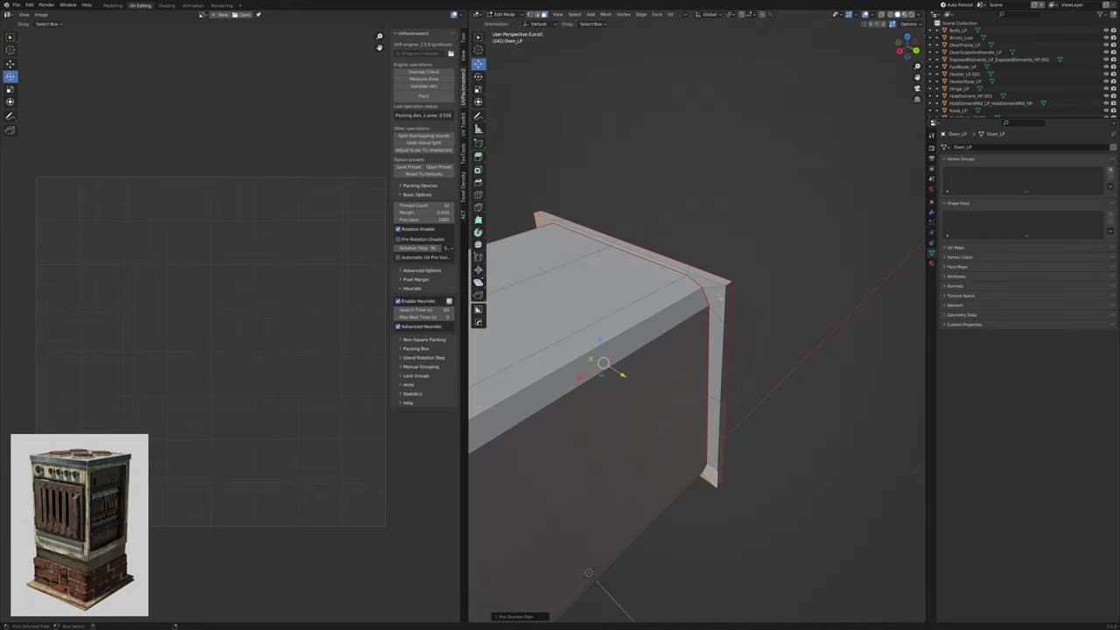
middle_drag(588, 573, 709, 367)
right_click(743, 325)
click(743, 324)
key(a)
key(u)
key(Return)
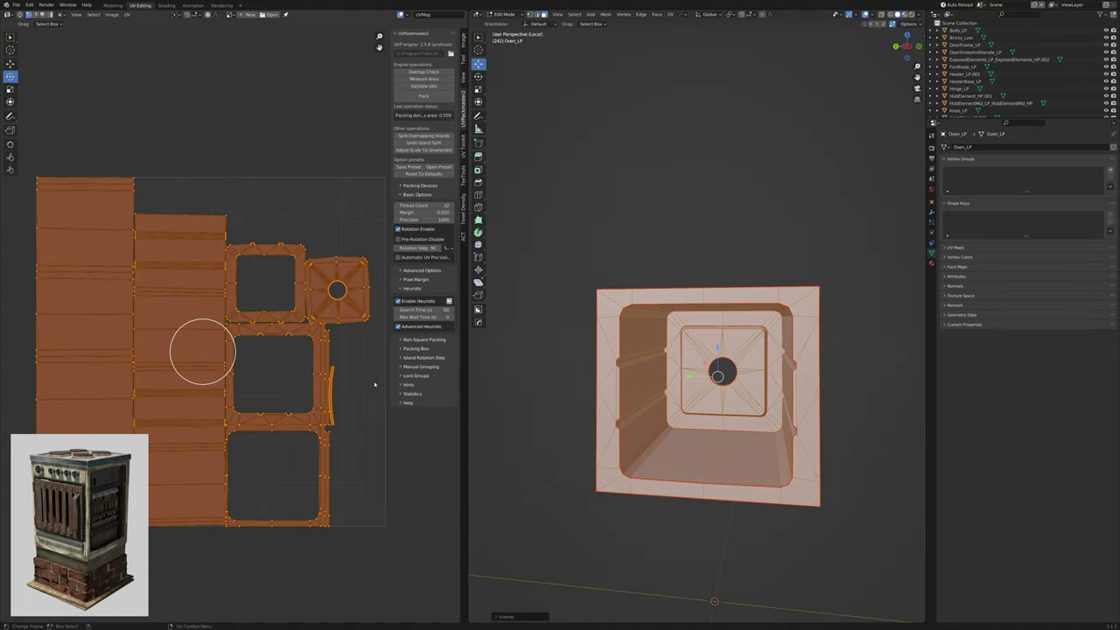
Straighten and separate the oven's thin hole strip and its two large wall strips in the UV layout.
click(337, 393)
drag(88, 376, 82, 376)
click(179, 369)
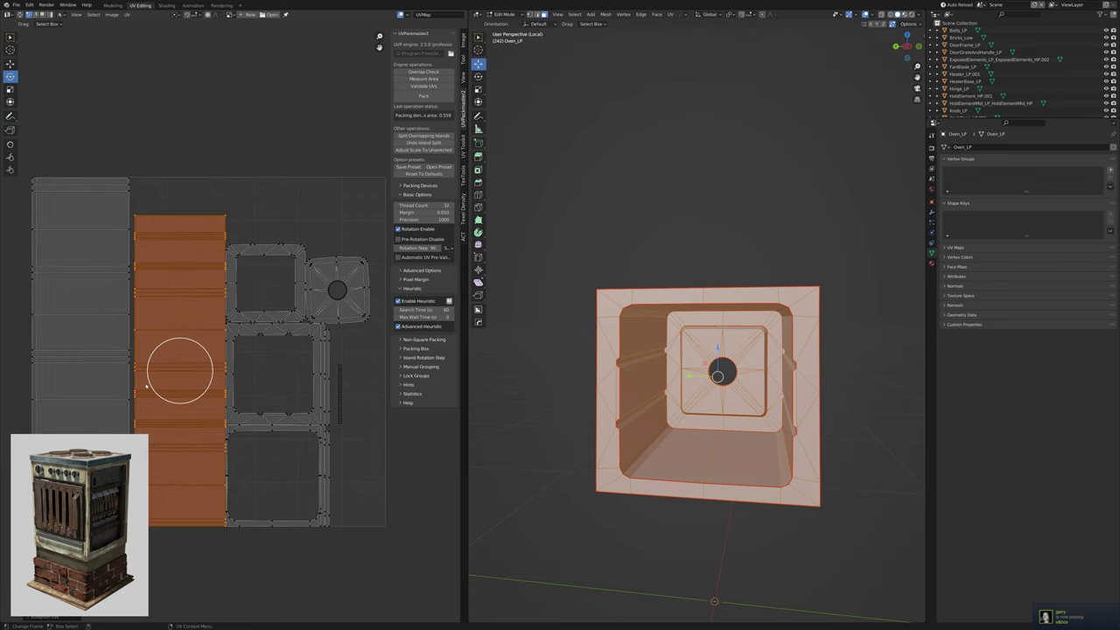
Move the oven's back panel island clear of the others and align its outer edges into a straight square outline.
click(336, 290)
scroll(296, 236, up, 4)
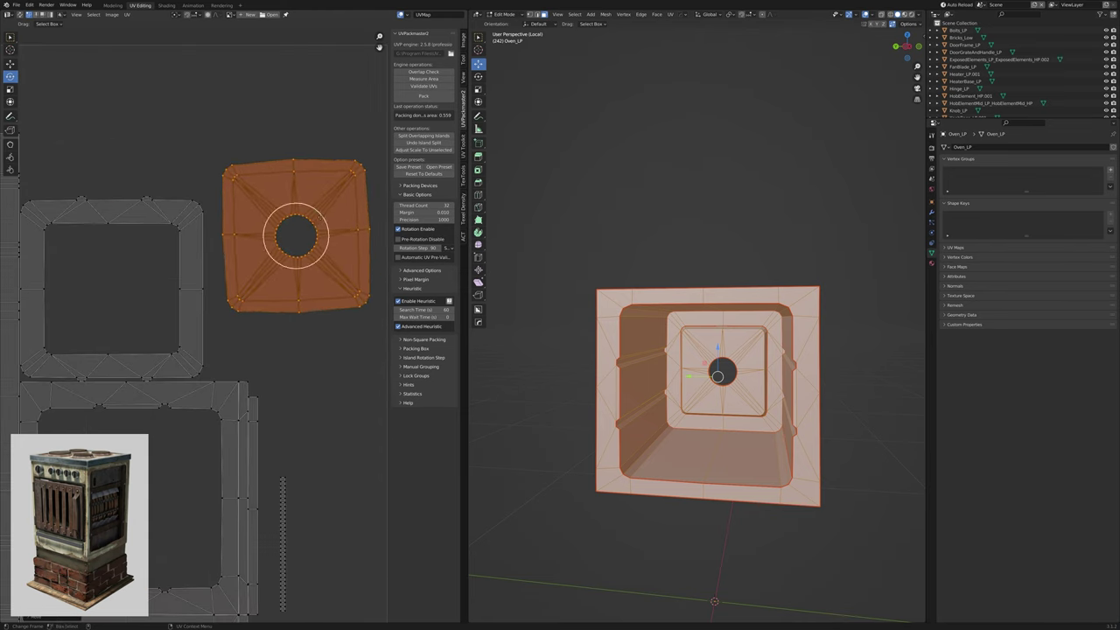
click(321, 219)
click(297, 262)
key(KP_Decimal)
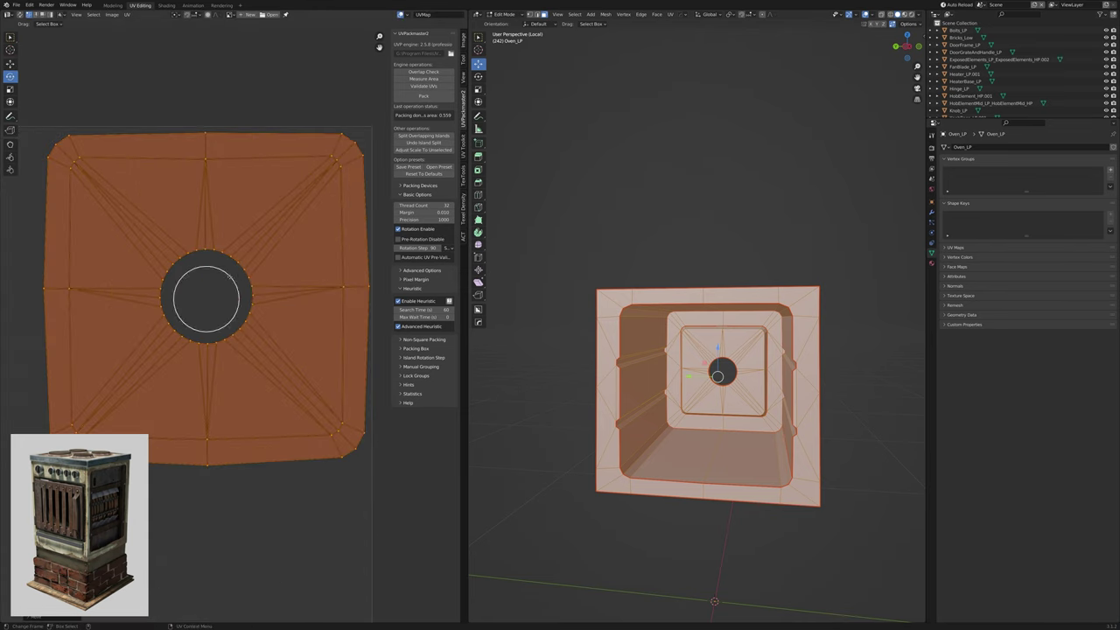
click(366, 213)
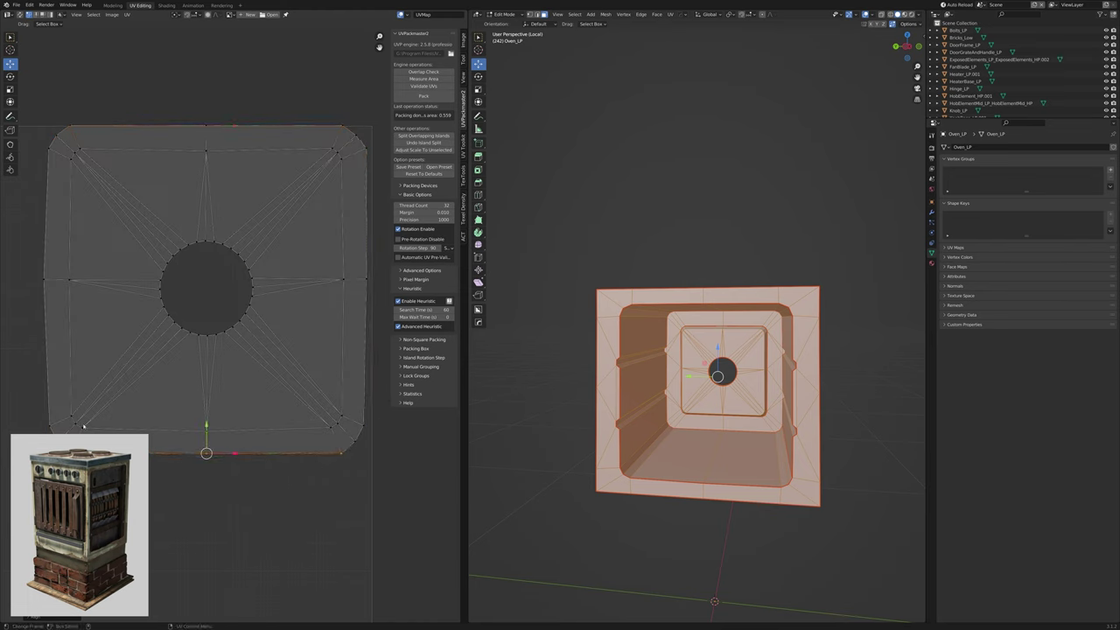
key(a)
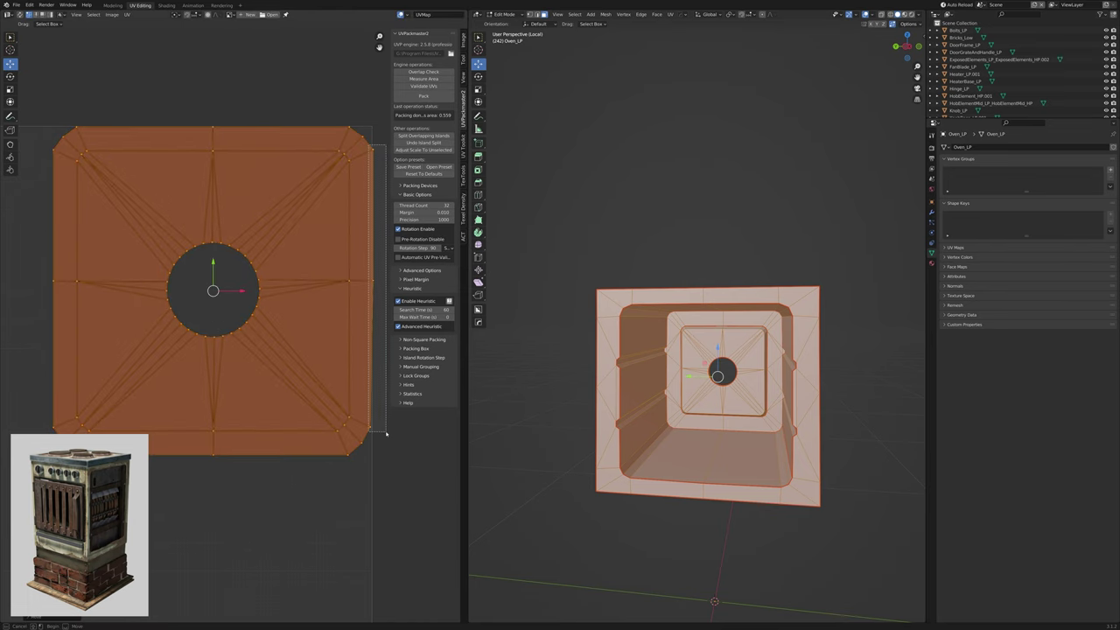
click(355, 427)
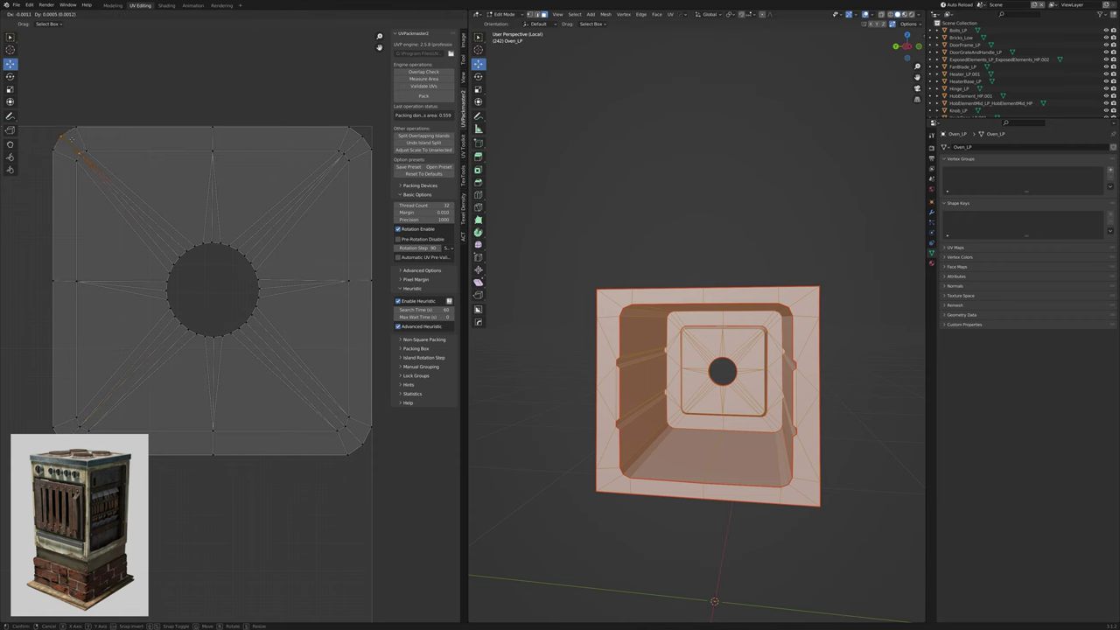
Select all of the oven's UV islands and generate sharp edges from them.
scroll(212, 288, down, 3)
key(a)
right_click(254, 245)
click(319, 257)
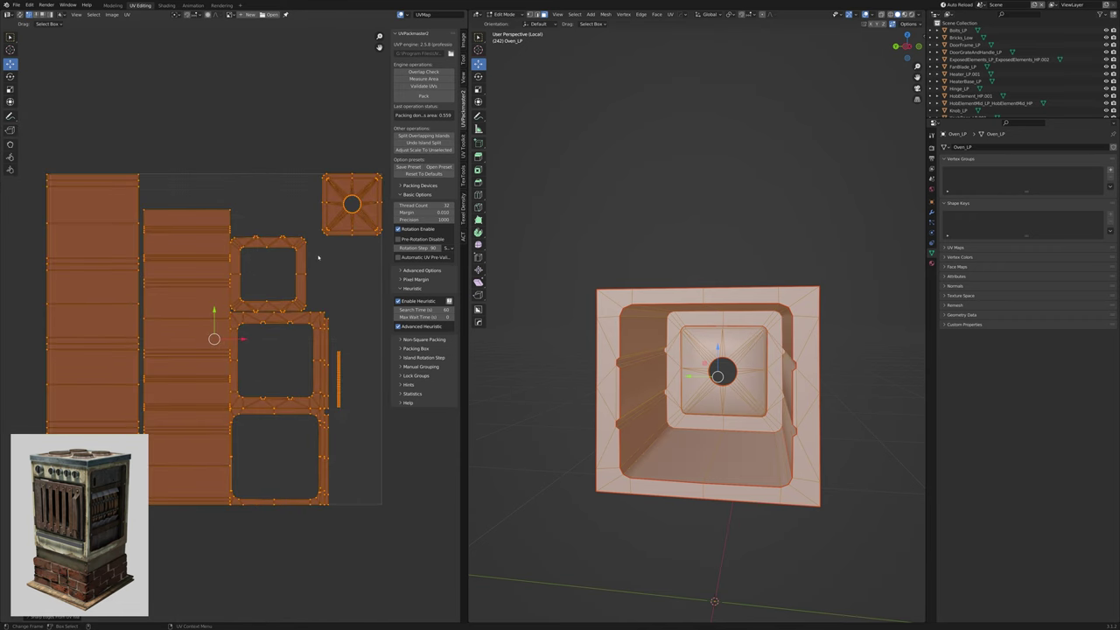
Apply the checker material to the oven, leave the isolated view, and save the file.
key(Tab)
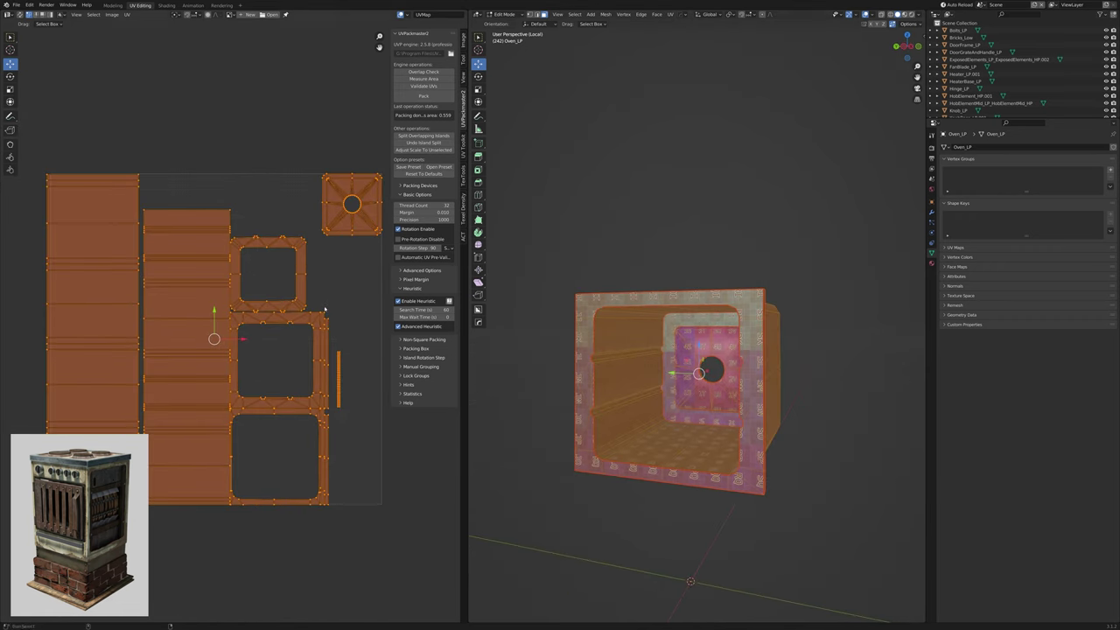
key(KP_Divide)
key(ctrl+s)
Isolate DoorGrateAndHandle_LP for mesh editing and align the vertices at a bar's lower rivet along Z.
click(681, 348)
key(KP_Divide)
key(Tab)
middle_drag(680, 348, 677, 131)
scroll(659, 477, up, 3)
middle_drag(638, 308, 681, 190)
scroll(683, 236, up, 5)
scroll(681, 190, up, 5)
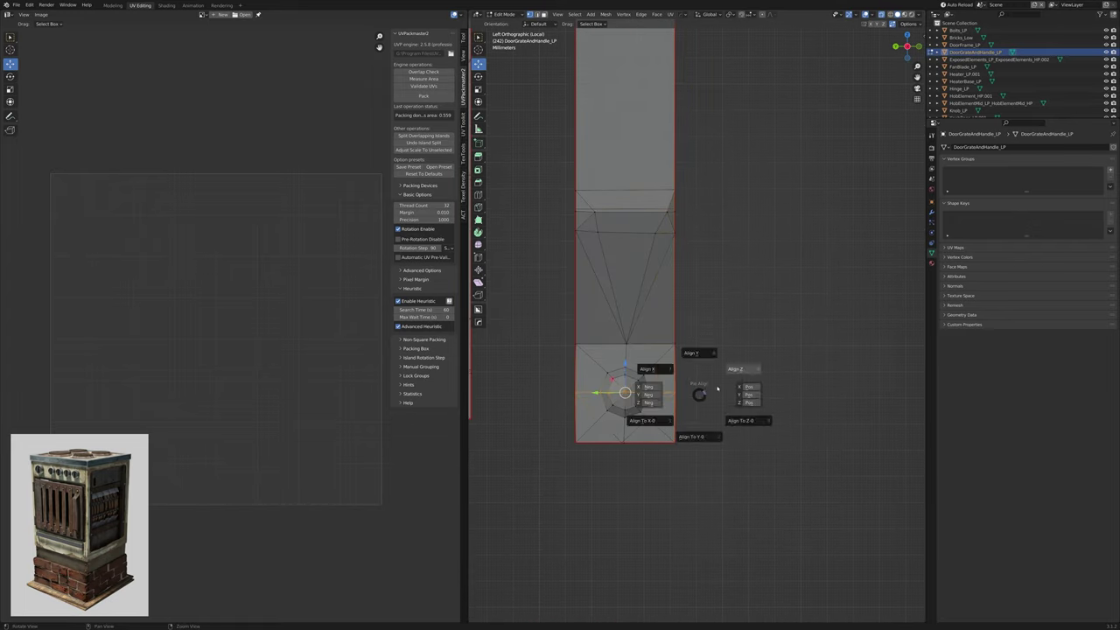
Mark seams along the side borders and end edges of all the door grate bars.
middle_drag(651, 305, 743, 442)
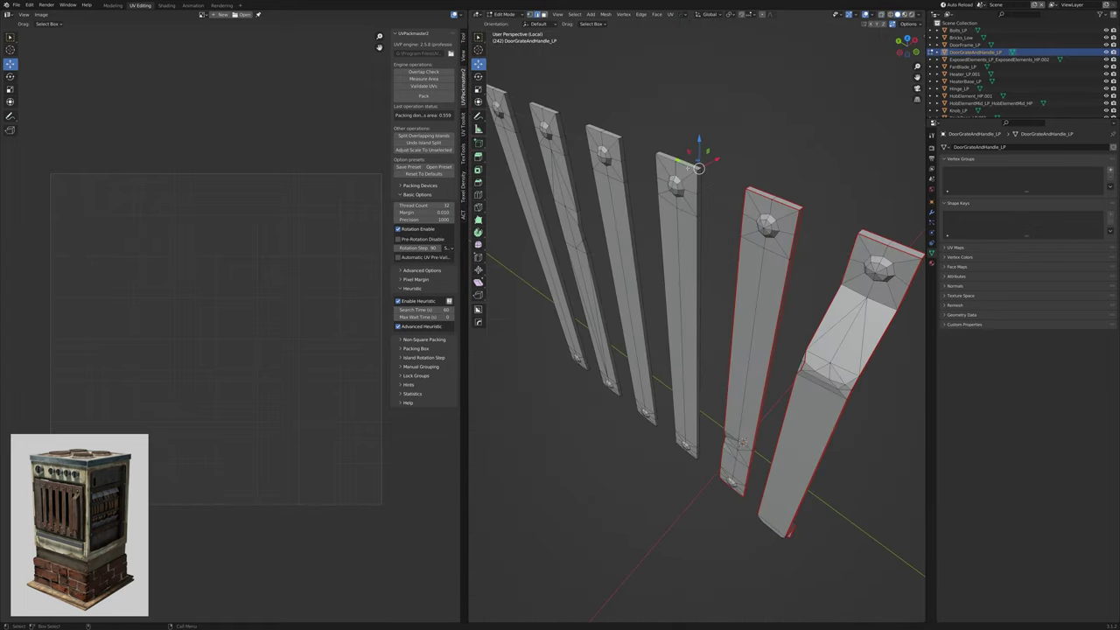
middle_drag(696, 177, 674, 492)
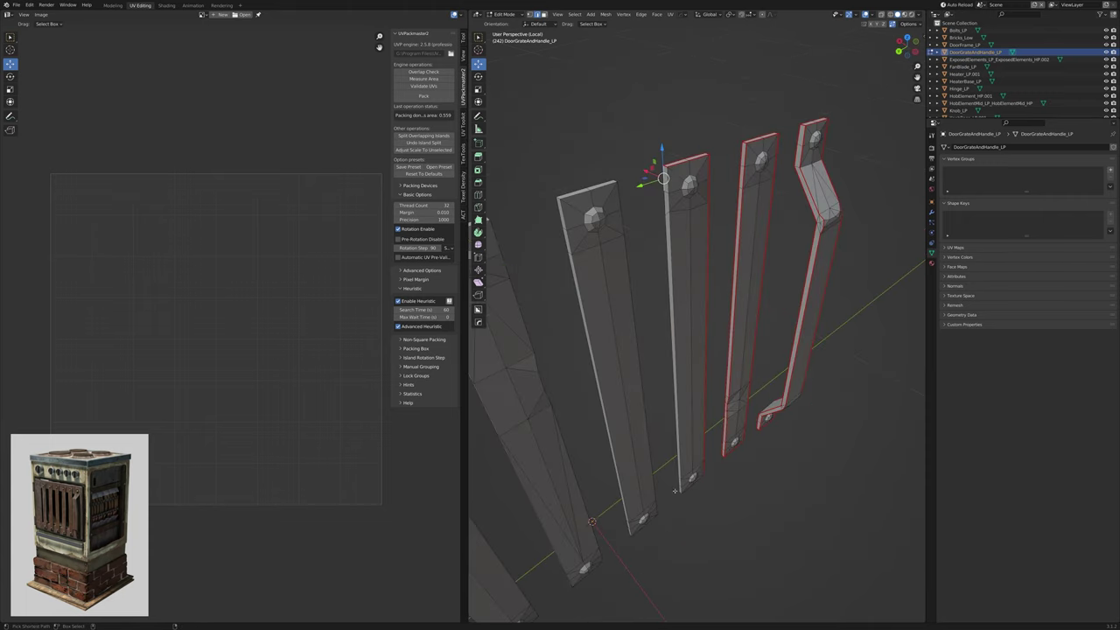
middle_drag(689, 236, 735, 108)
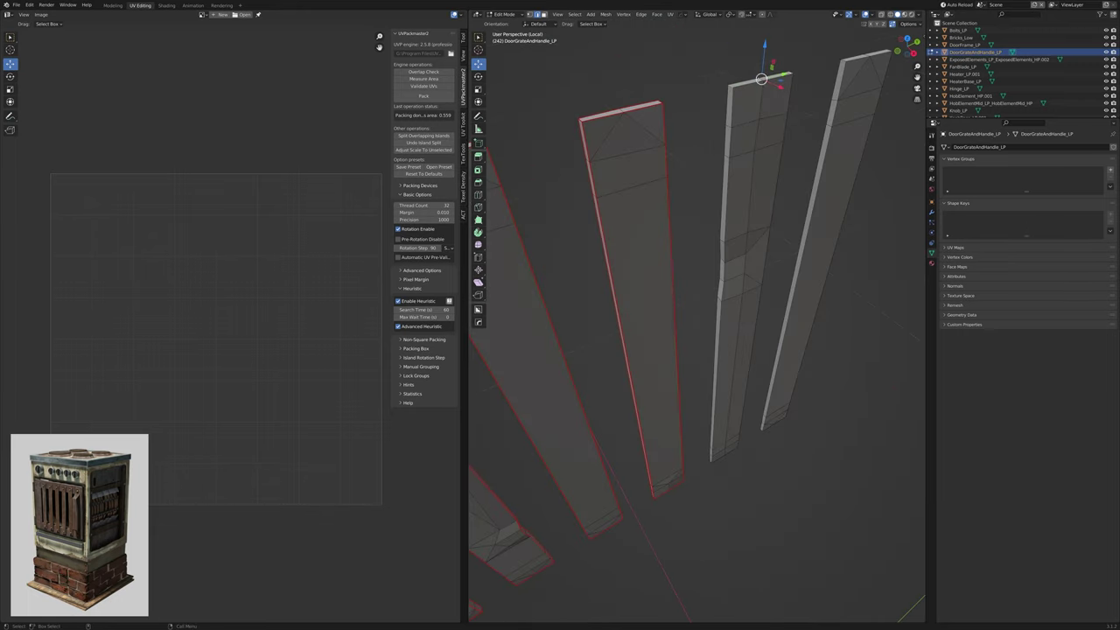
middle_drag(748, 408, 758, 266)
key(q)
click(781, 361)
middle_drag(781, 361, 713, 382)
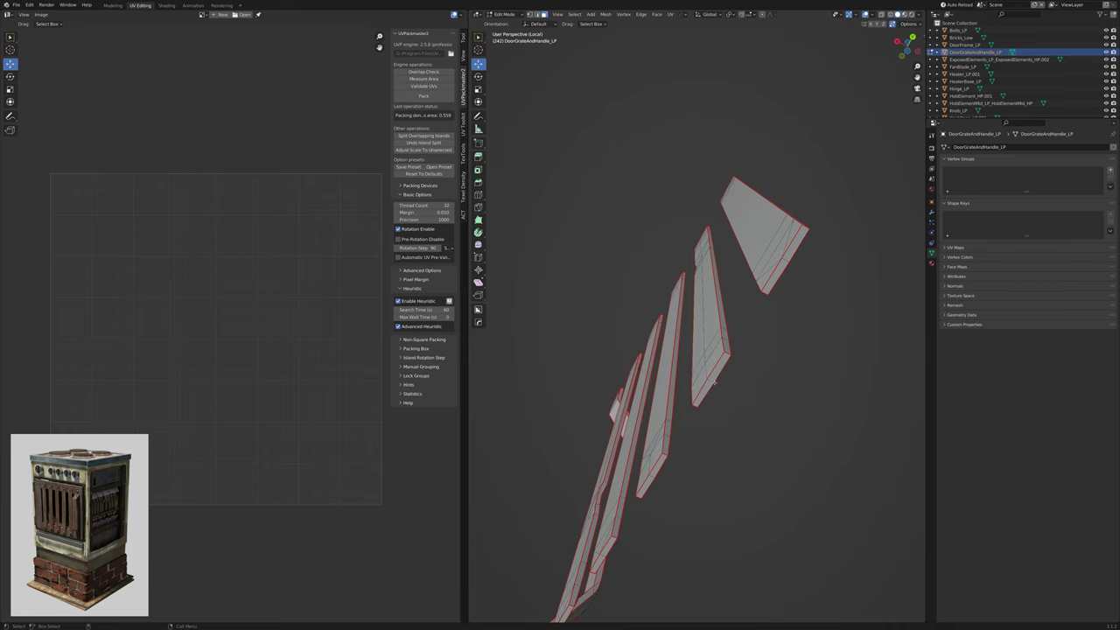
Unwrap all the door grate bars and straighten their bent side strip islands.
key(a)
scroll(130, 319, up, 3)
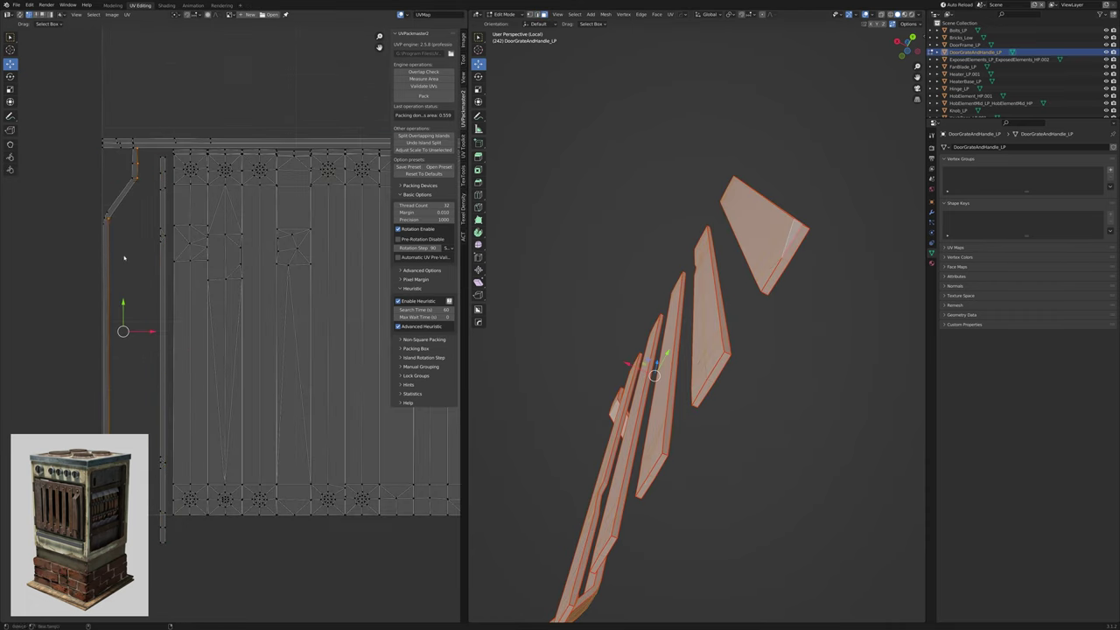
middle_drag(123, 257, 339, 298)
key(q)
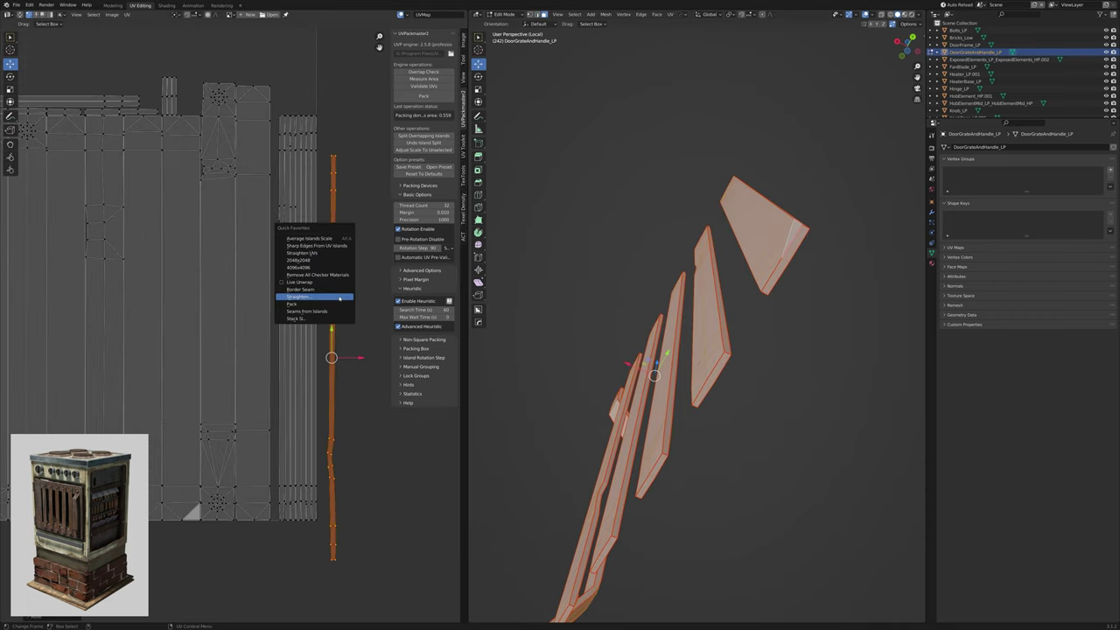
Pack all the door grate UV islands, generate sharp edges from them, and return to the full stove view.
click(422, 95)
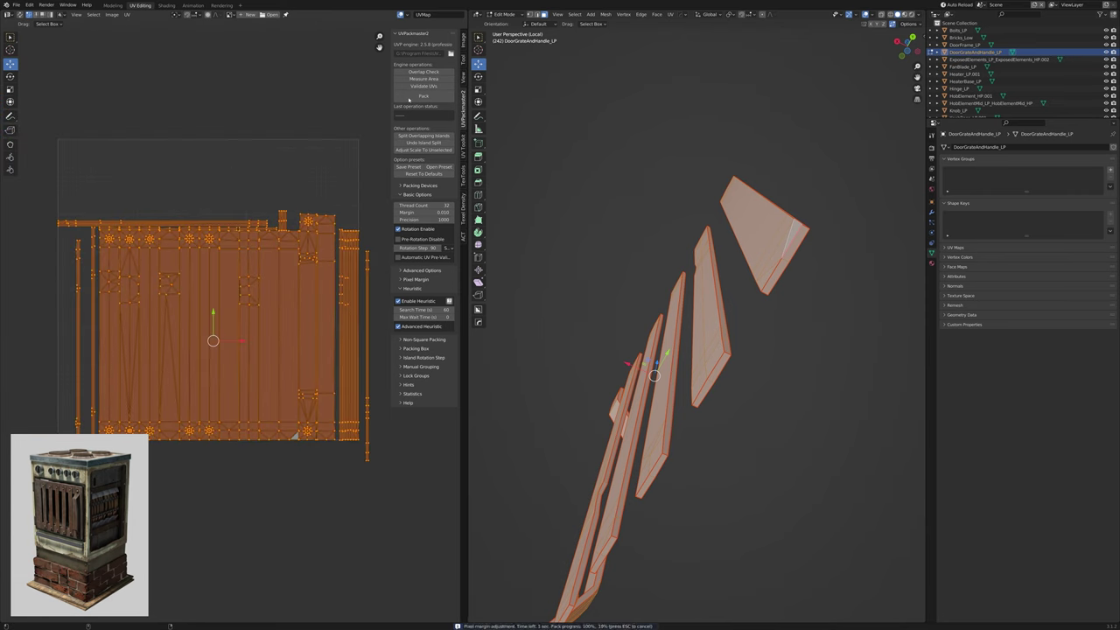
scroll(242, 232, down, 2)
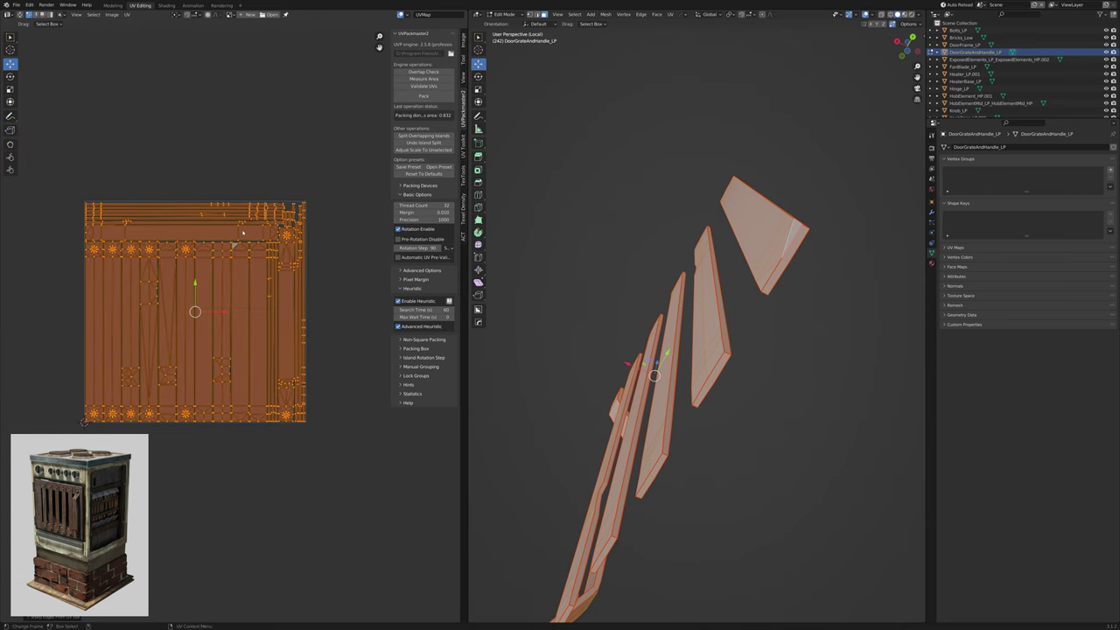
middle_drag(630, 367, 698, 330)
key(KP_Divide)
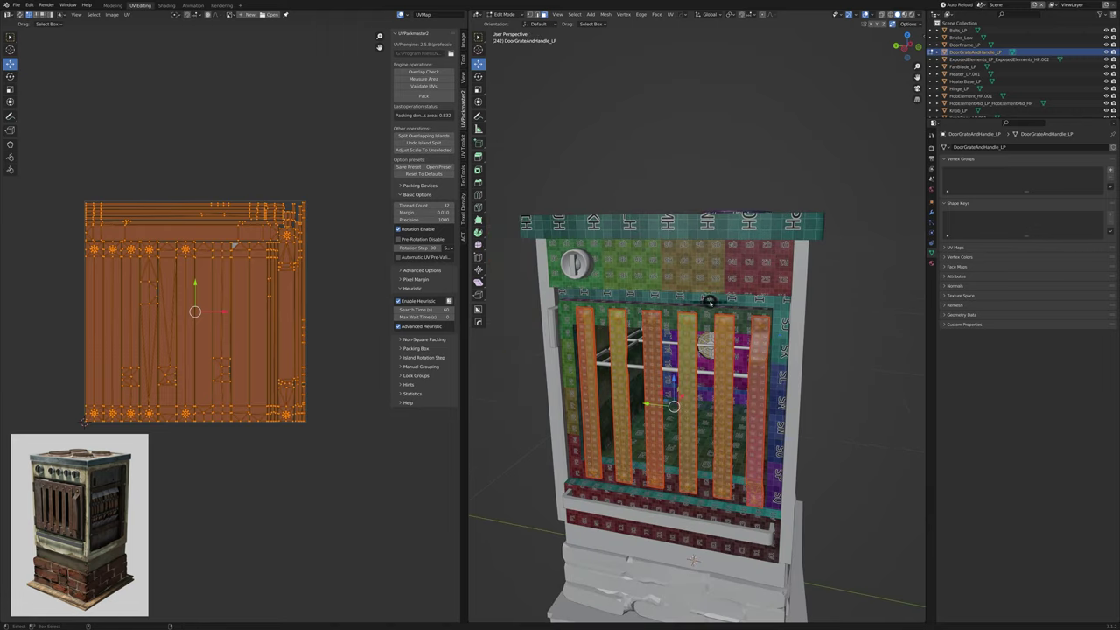
Isolate Hinge_LP, unwrap and pack all of its UV islands, and save the file.
click(707, 306)
key(KP_Divide)
middle_drag(752, 183, 691, 368)
key(a)
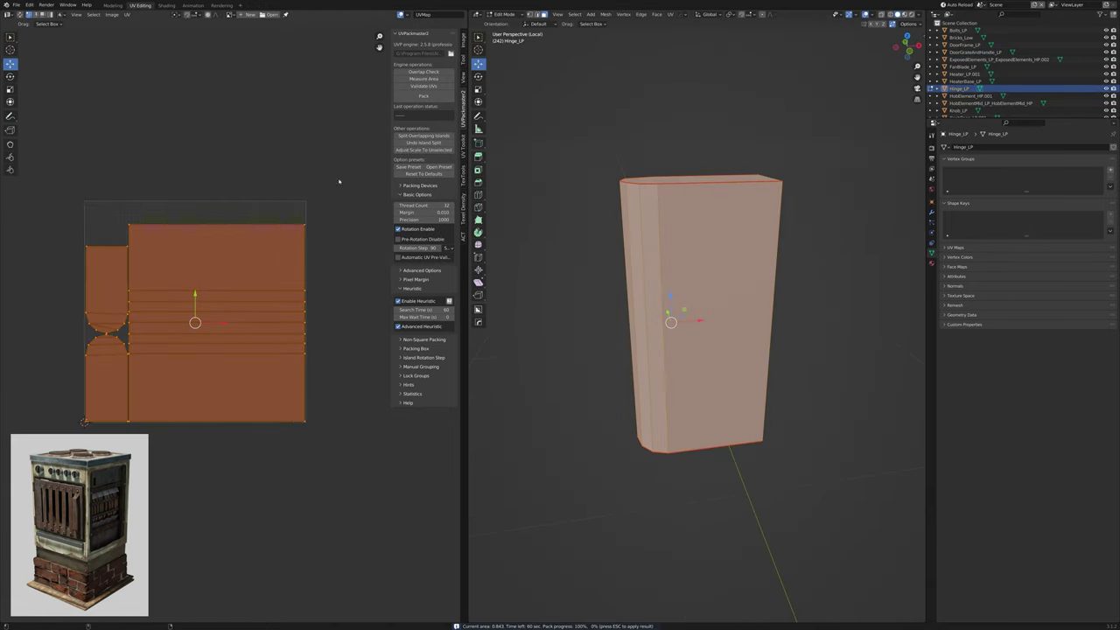
key(ctrl+s)
key(KP_Divide)
Isolate Knob_LP and align the vertices along the bottom, outer side and top edges of its half block.
click(725, 262)
key(KP_Divide)
key(KP_1)
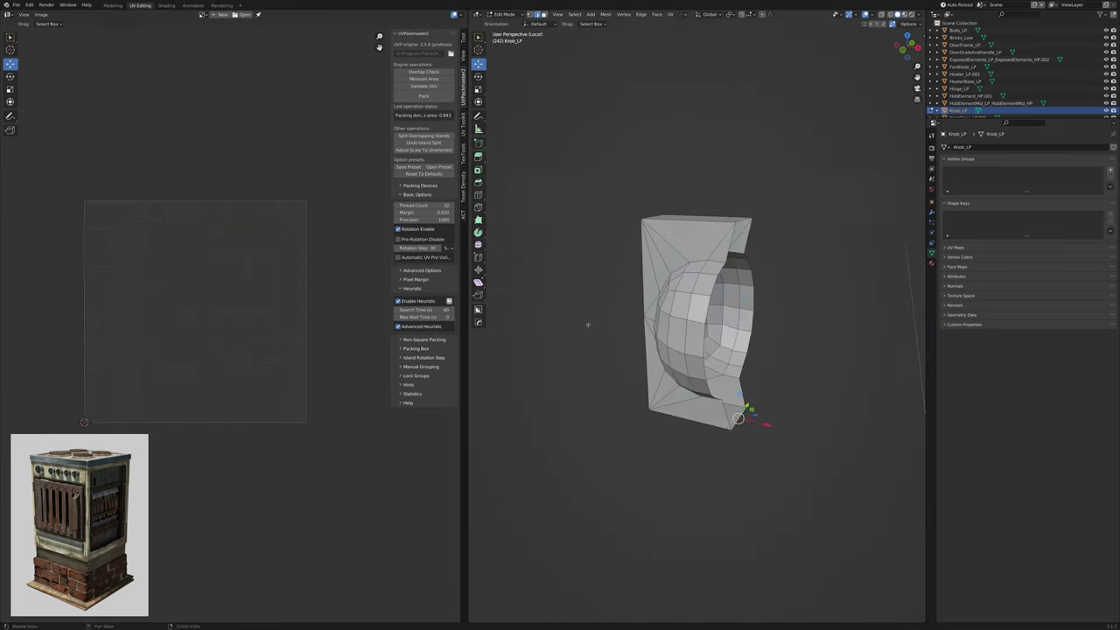
key(alt+z)
drag(750, 197, 612, 222)
drag(583, 172, 655, 489)
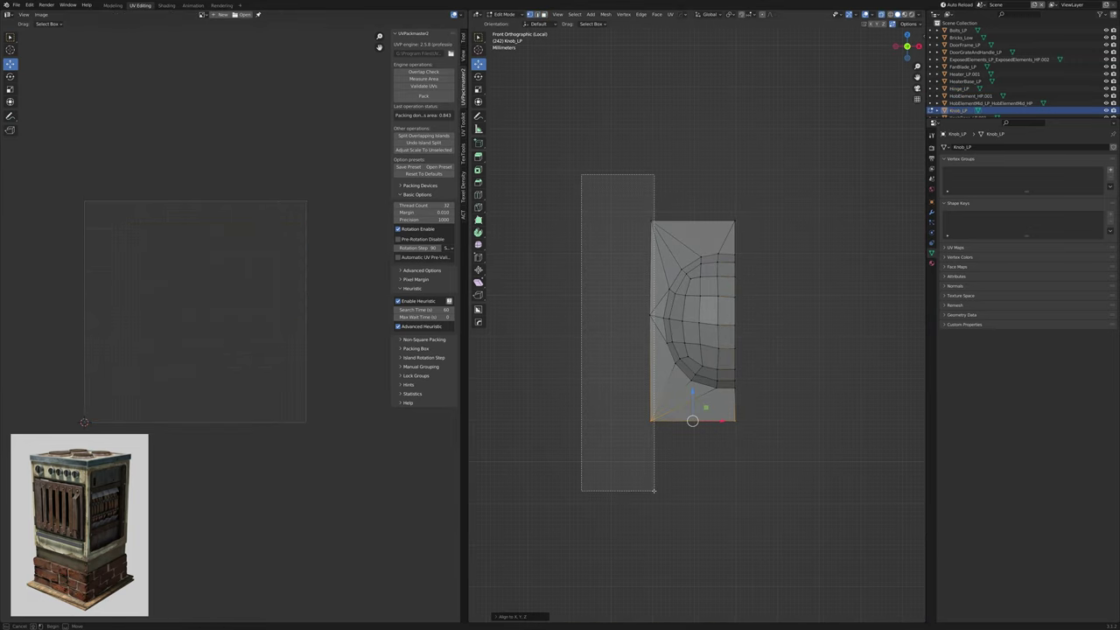
drag(708, 252, 696, 403)
key(alt+z)
middle_drag(696, 403, 676, 246)
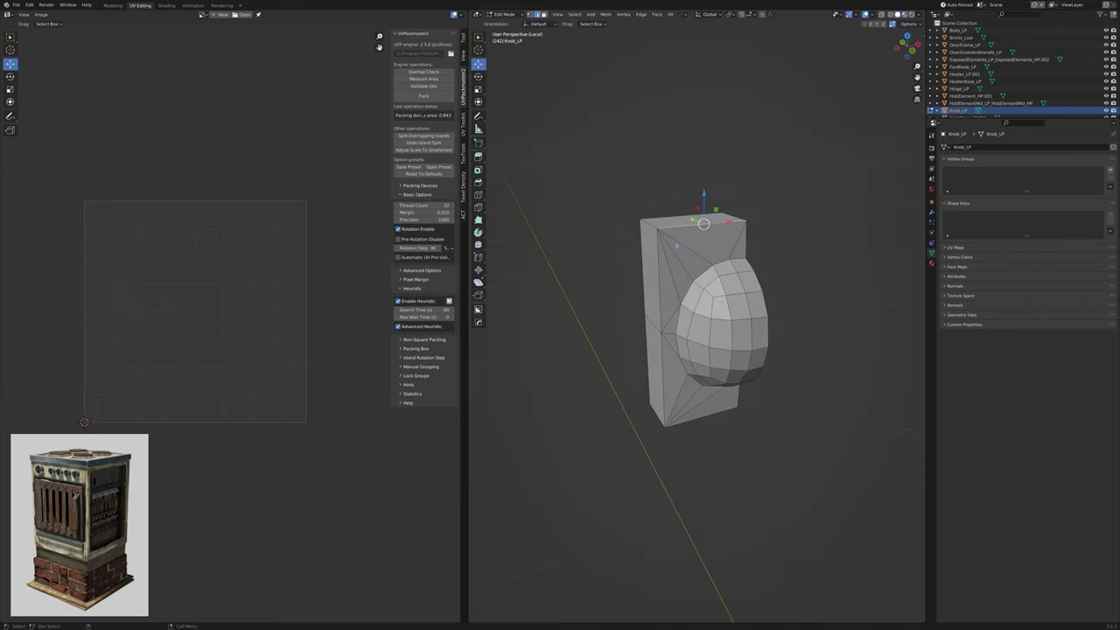
Mark seams along the knob's block edges and around the base of its rounded part, and unwrap the knob.
middle_drag(693, 359, 734, 258)
key(q)
click(674, 442)
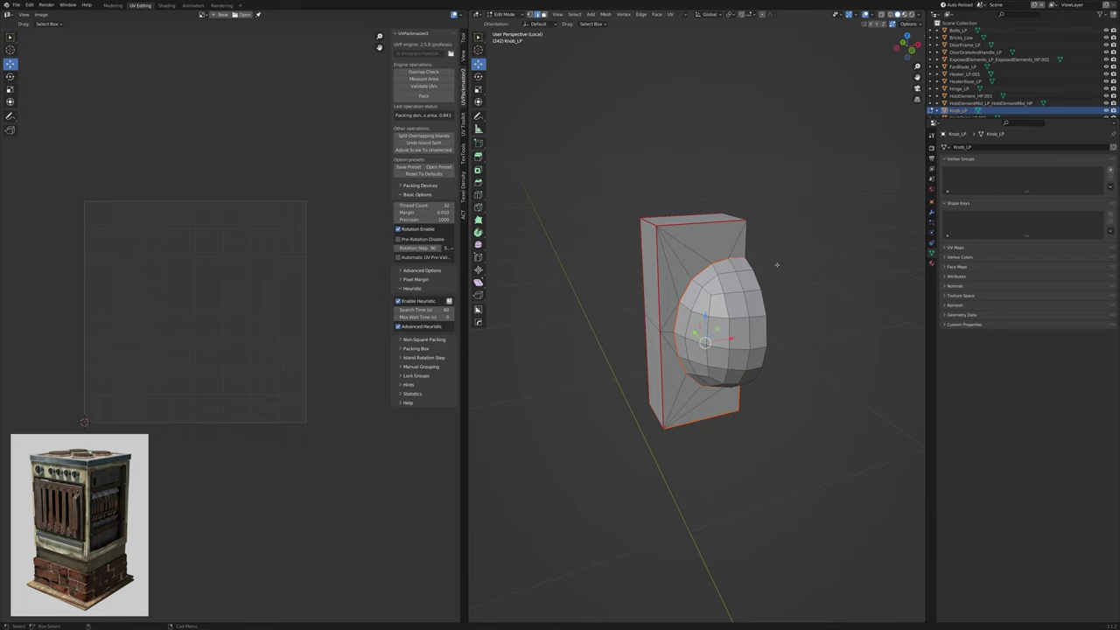
middle_drag(776, 264, 782, 327)
key(a)
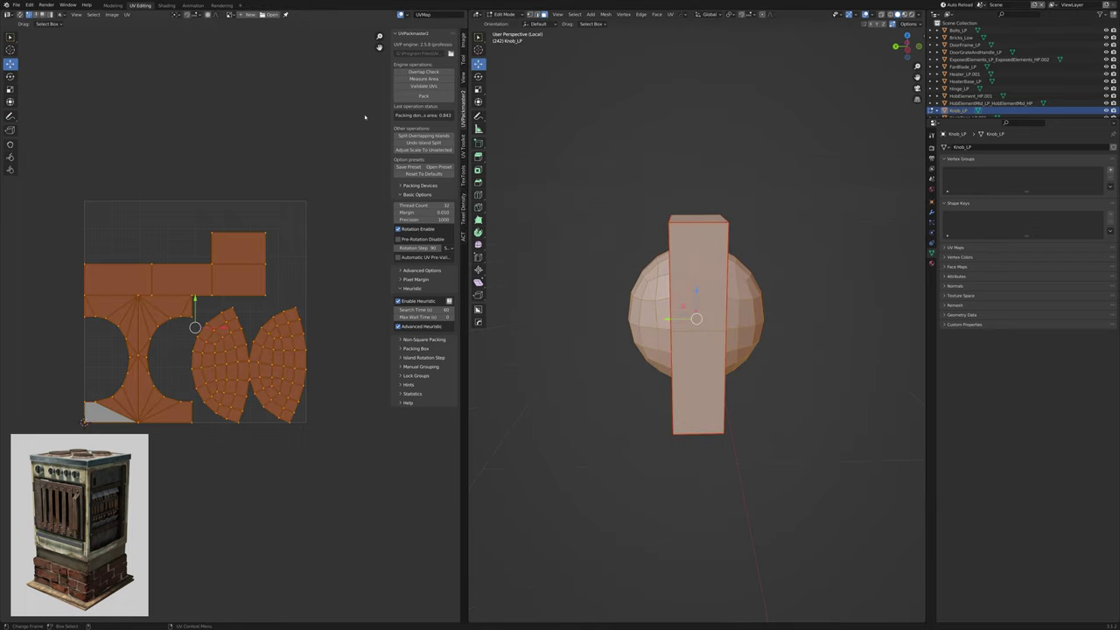
Pack the knob's UV islands, and mark seams around the rim loops and across the side wall of KnobBase_LP.001.
click(414, 98)
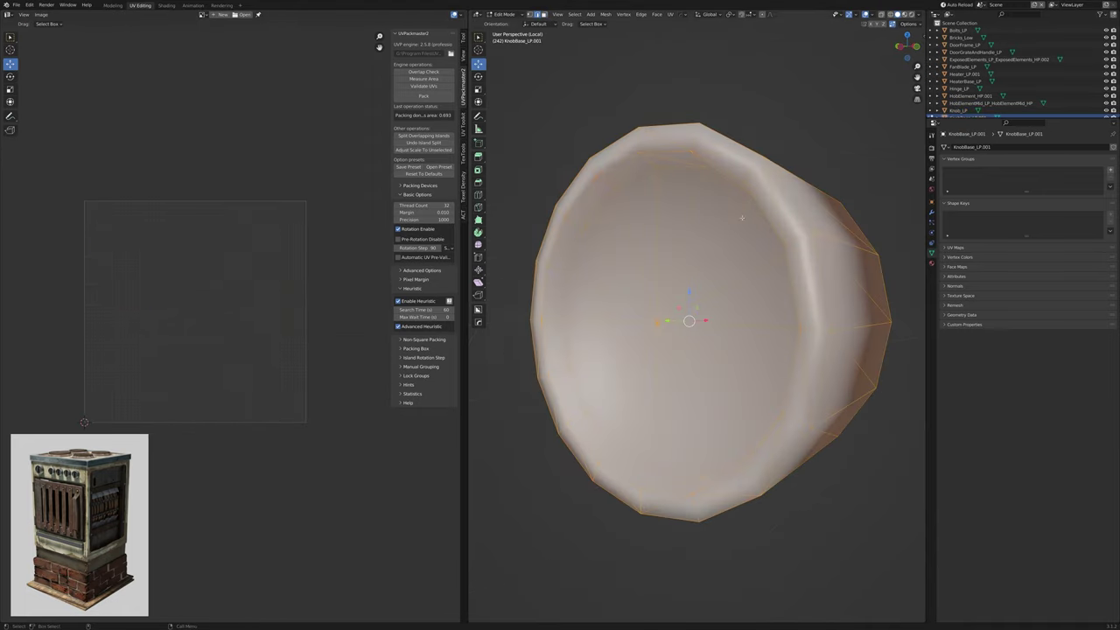
key(q)
click(670, 247)
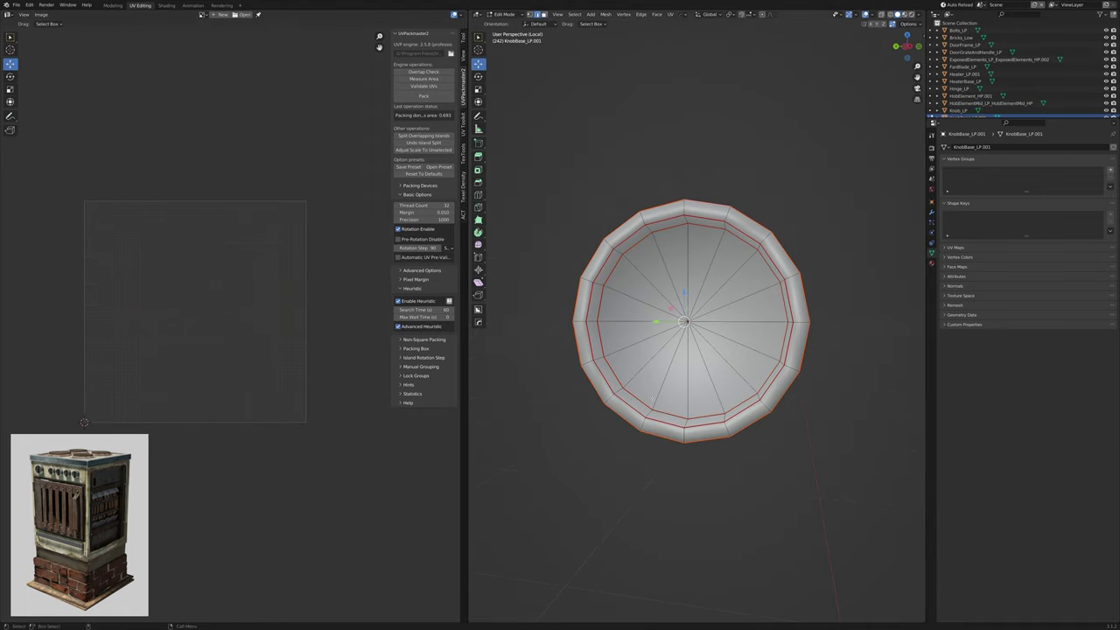
middle_drag(652, 398, 751, 383)
key(a)
alt+click(751, 383)
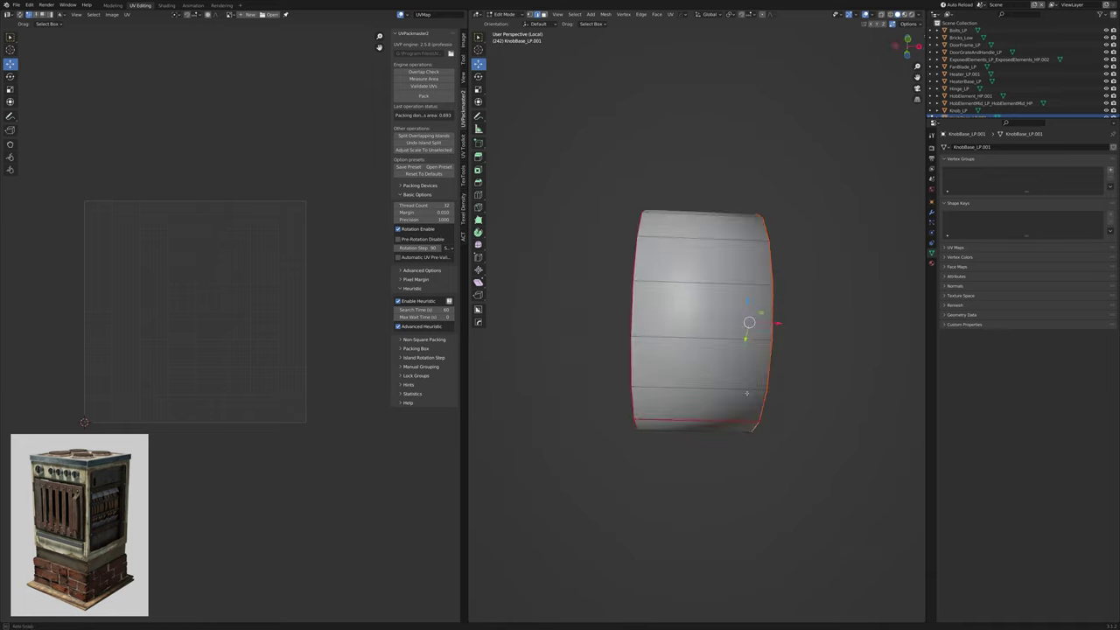
Unwrap all of KnobBase_LP.001, move its ring-shaped UV island and pack the islands.
key(a)
key(g)
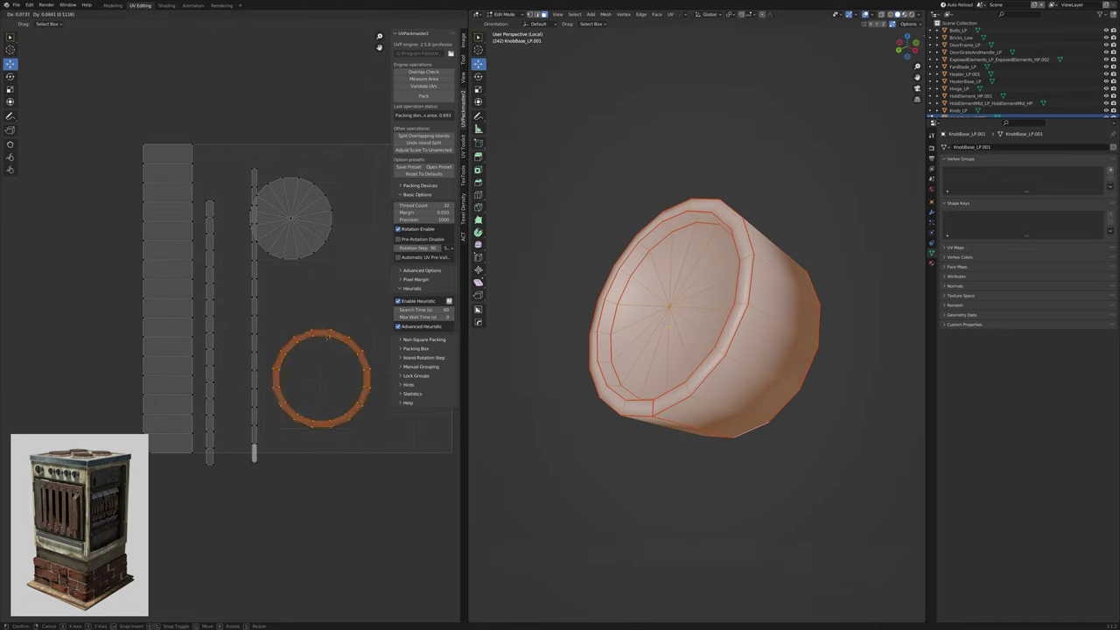
key(a)
key(u)
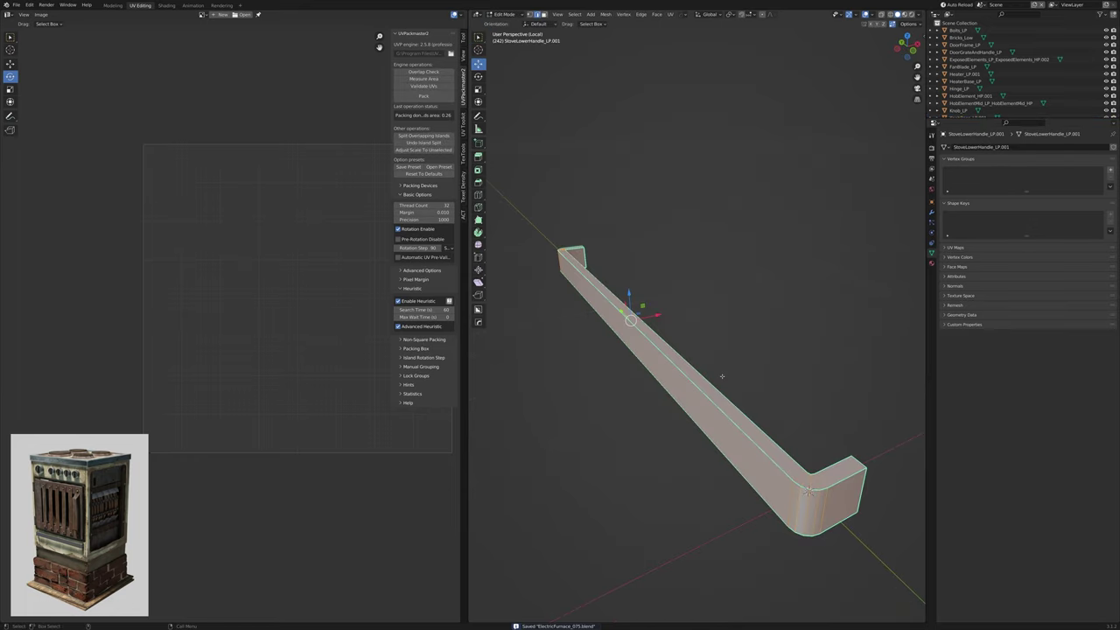
Mark seams along the long edges of StoveLowerHandle_LP.001 and around its bent ends.
key(Tab)
middle_drag(797, 461, 787, 289)
key(a)
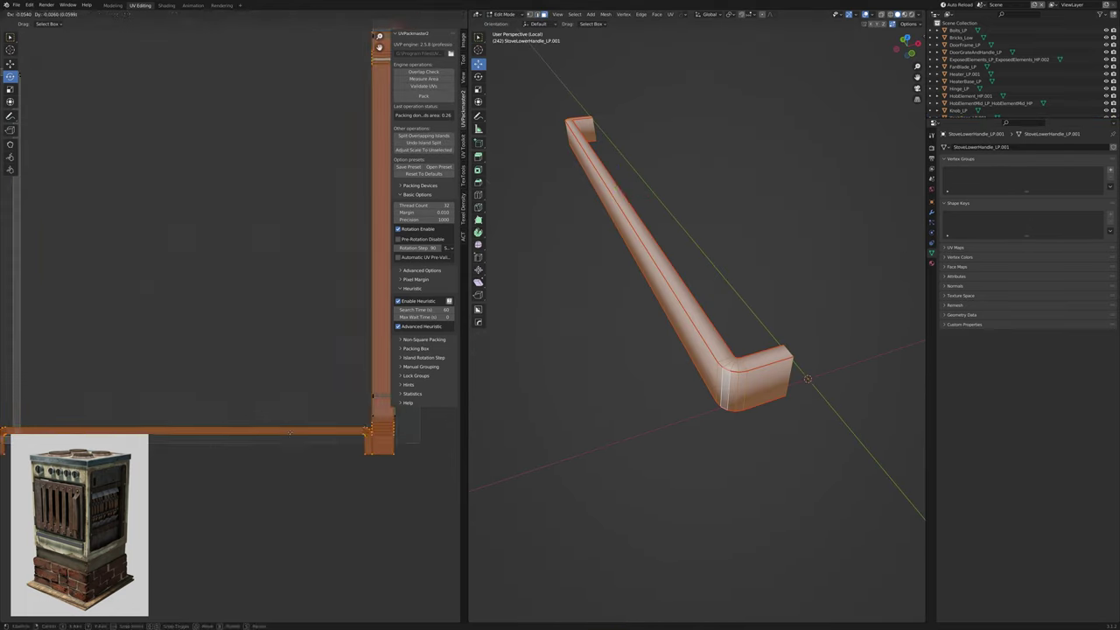
middle_drag(700, 349, 616, 299)
key(alt+a)
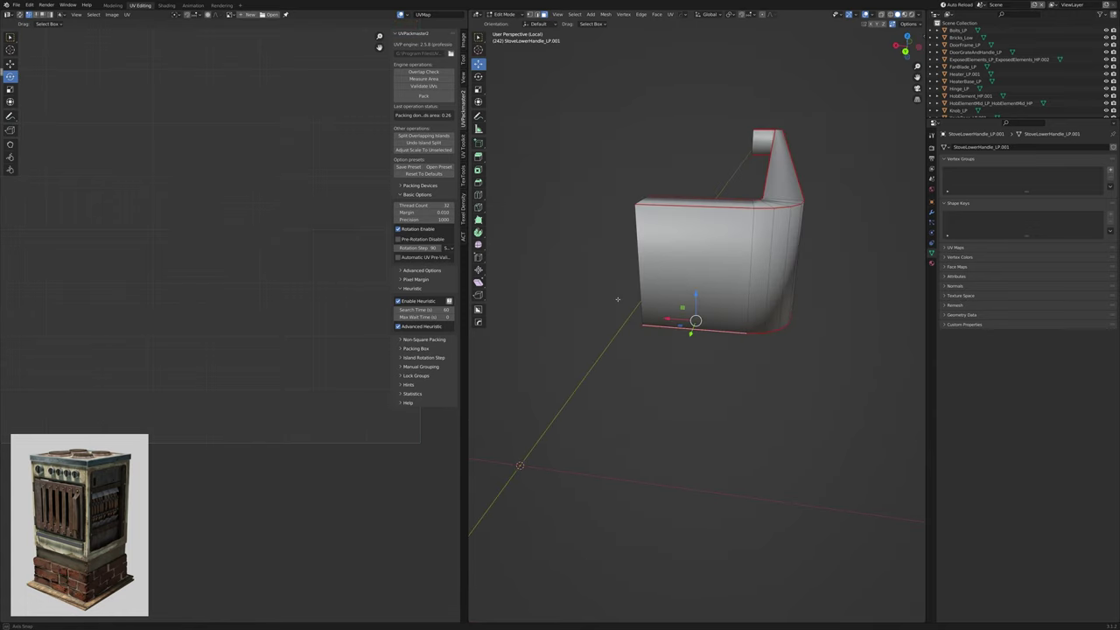
middle_drag(617, 299, 634, 256)
scroll(648, 261, up, 5)
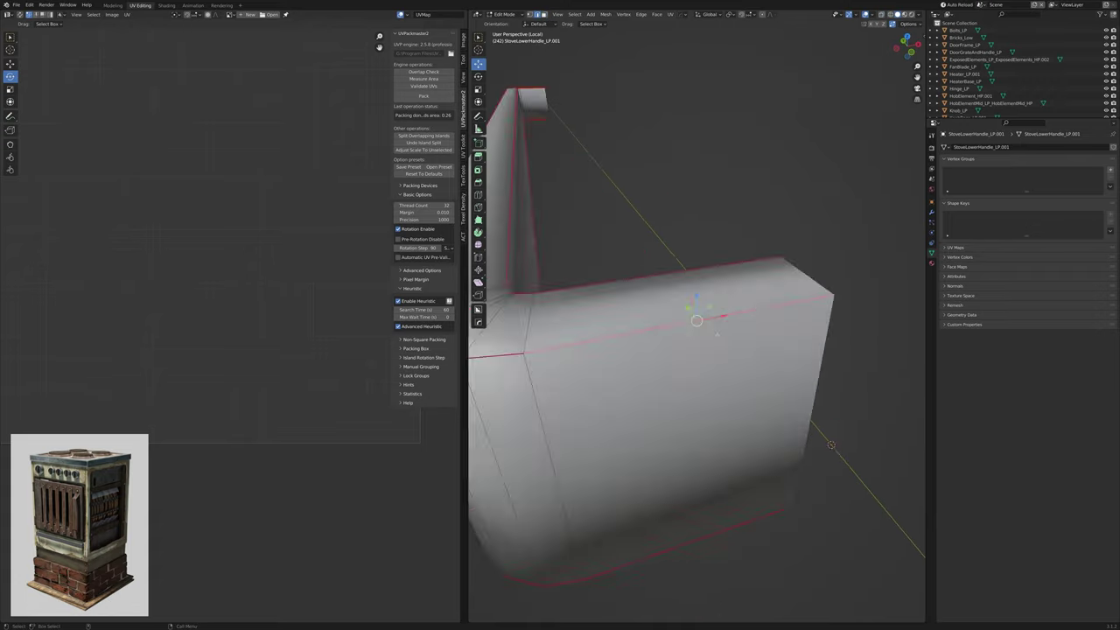
Unwrap StoveLowerHandle_LP.001 with the seams, straighten its long UV strips and pack all of the islands.
key(a)
scroll(344, 425, up, 3)
click(345, 425)
key(alt+a)
middle_drag(560, 367, 650, 149)
click(756, 321)
key(ctrl+l)
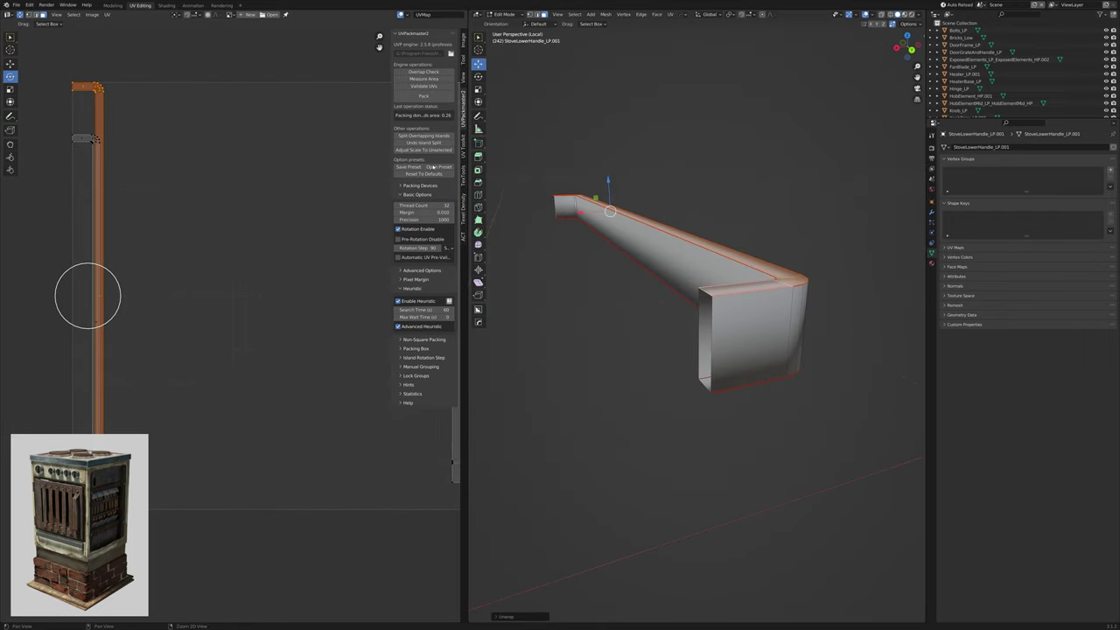
mouse_move(88, 292)
mouse_down()
mouse_move(219, 317)
mouse_move(132, 295)
mouse_move(80, 308)
mouse_up()
key(ctrl+p)
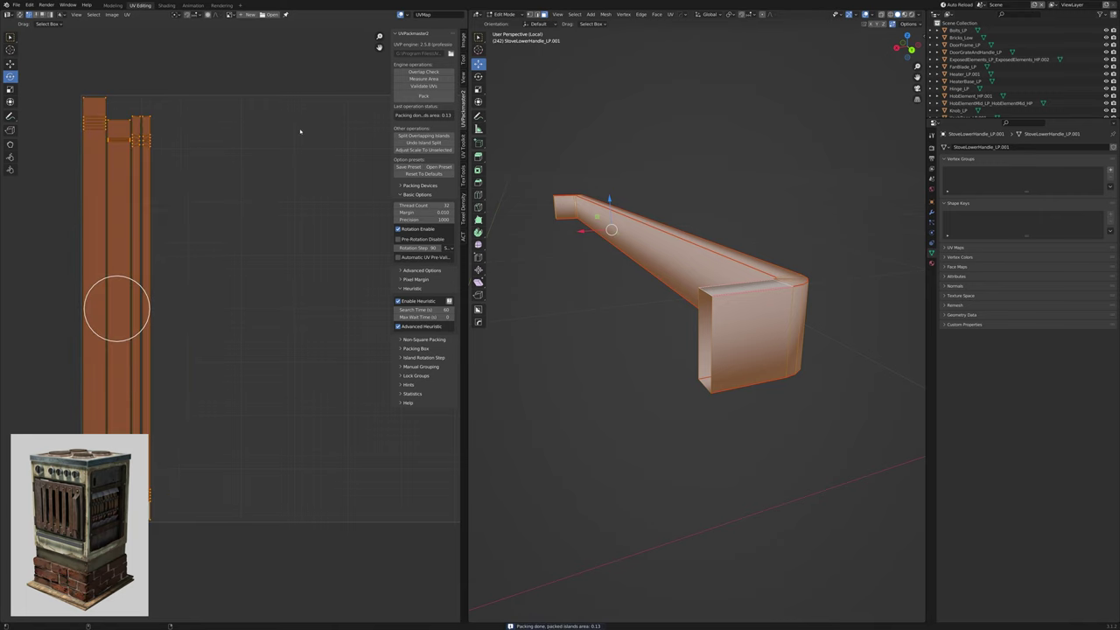
middle_drag(612, 262, 672, 302)
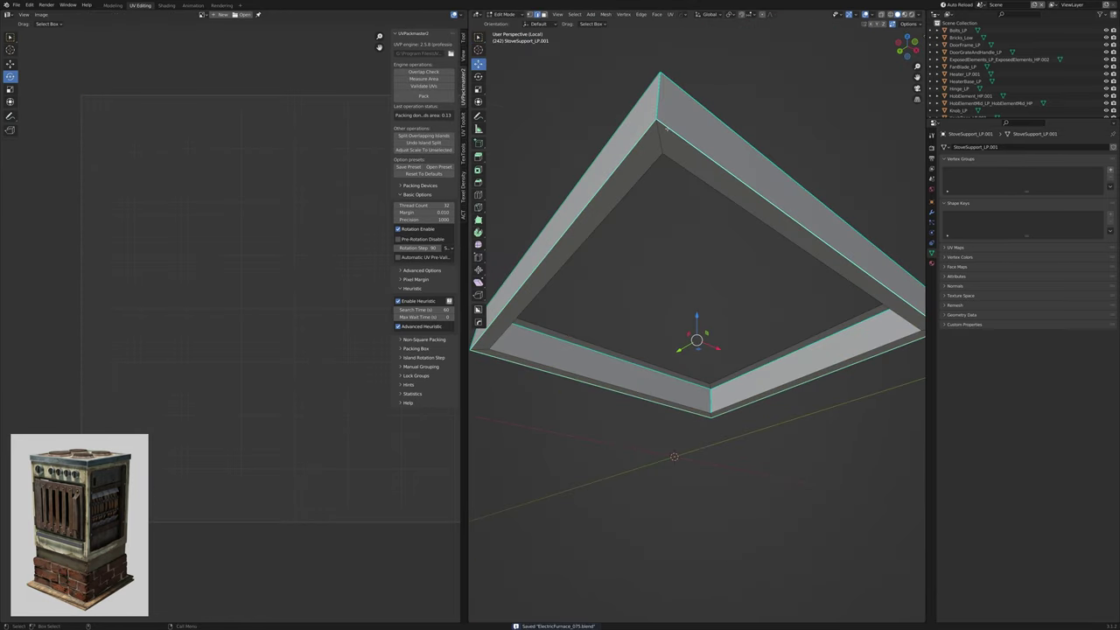
Mark seams along the edges of StoveSupport_LP.001 and unwrap the whole frame.
middle_drag(700, 350, 699, 297)
key(a)
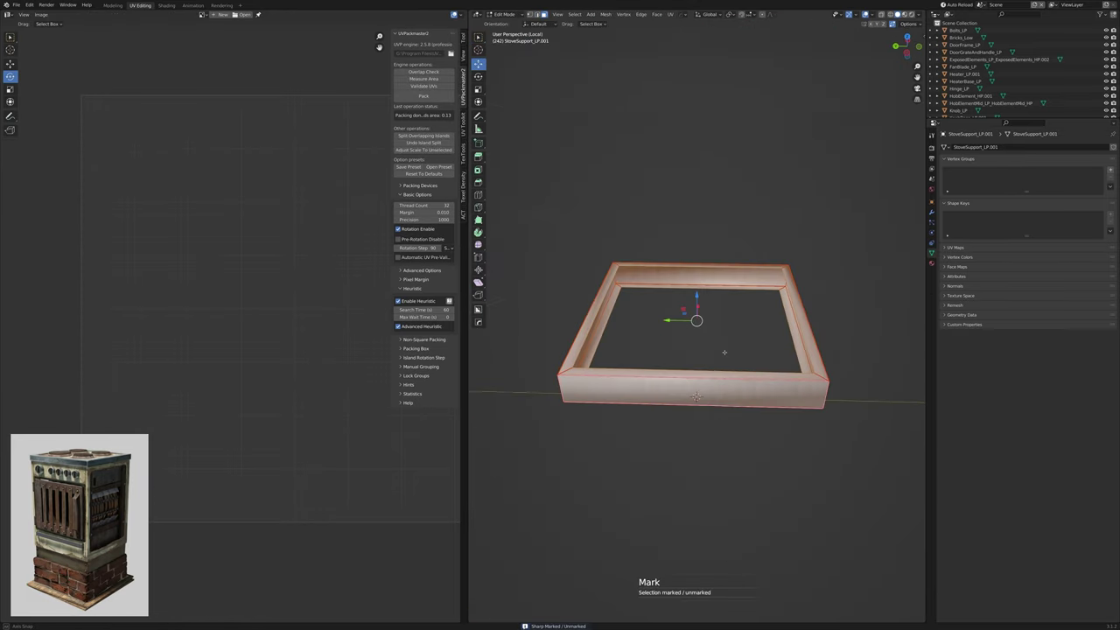
scroll(294, 309, down, 1)
right_click(231, 312)
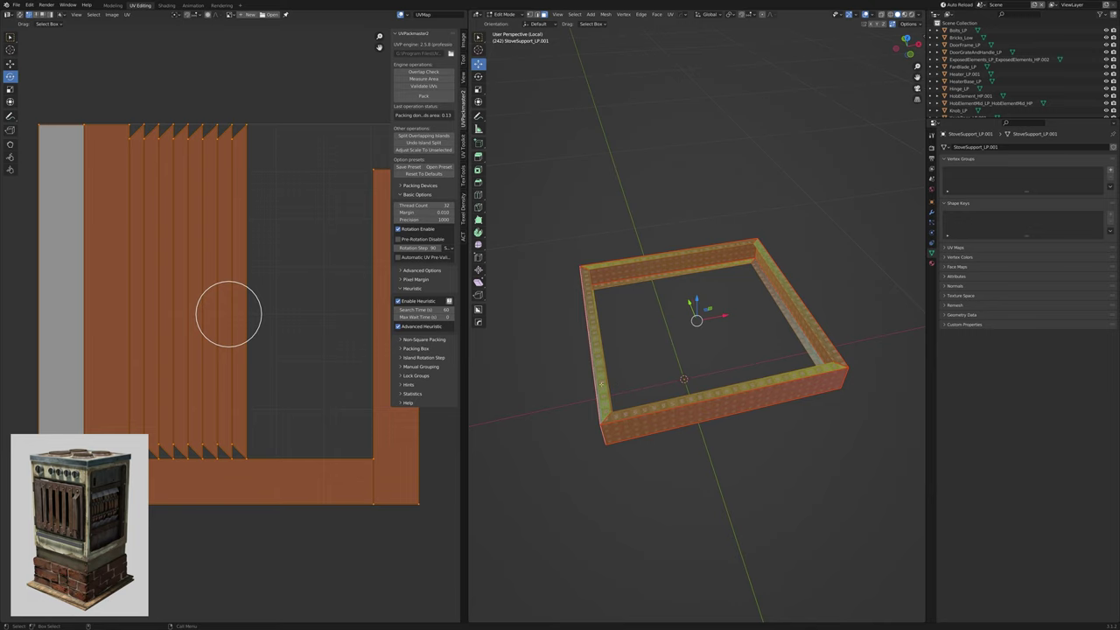
Isolate Bricks_Low and mark seams along its outer top edge and around the gap between two top bricks.
key(KP_Divide)
click(960, 38)
key(KP_Divide)
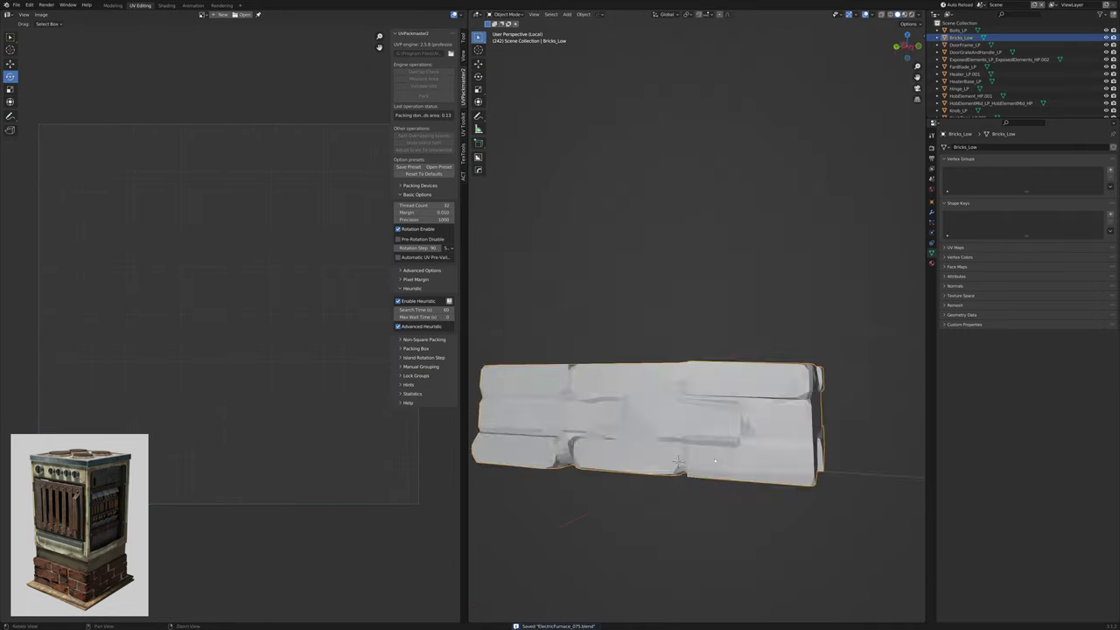
middle_drag(806, 447, 697, 399)
ctrl+click(695, 442)
scroll(696, 400, down, 3)
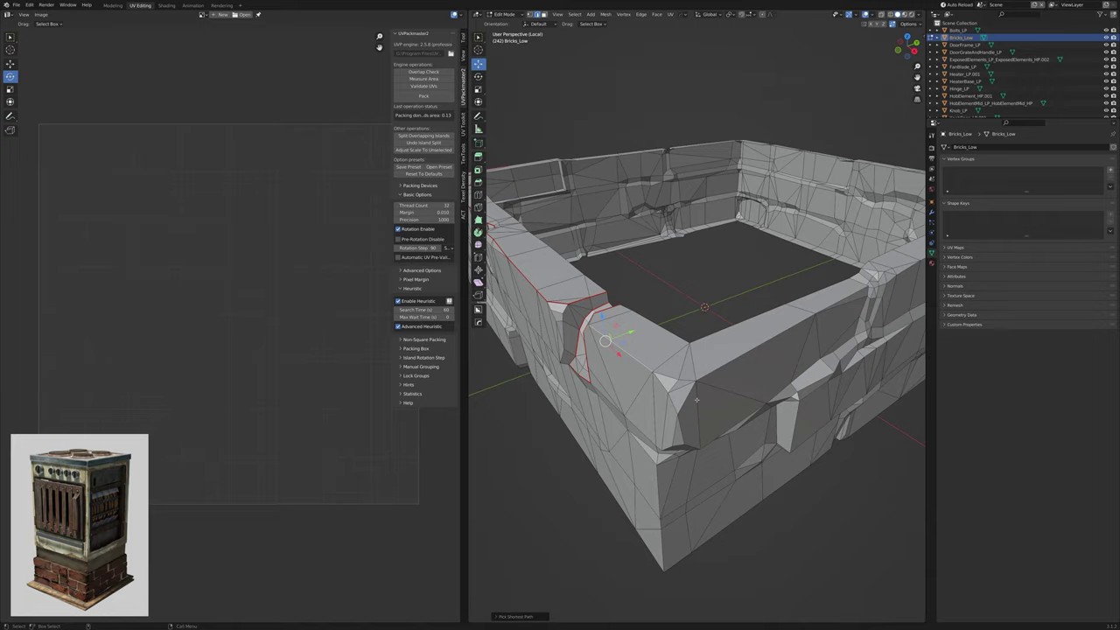
Continue the seams around the remaining top edges, brick gaps and corners of Bricks_Low, and unwrap it.
middle_drag(696, 399, 612, 411)
drag(464, 411, 303, 411)
middle_drag(542, 420, 612, 368)
middle_drag(586, 456, 651, 530)
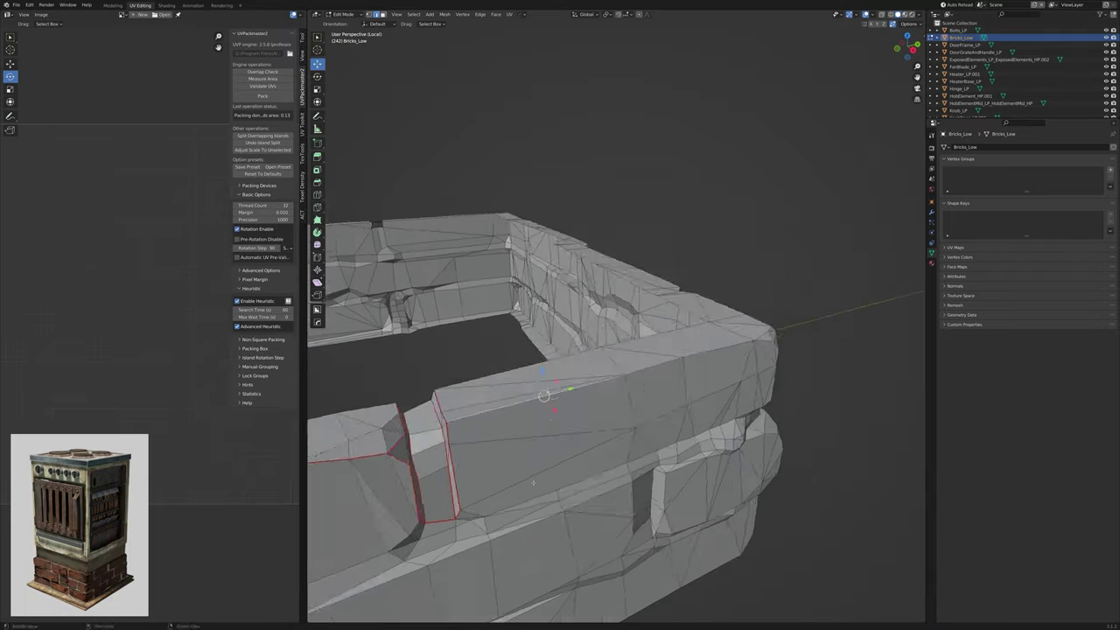
middle_drag(533, 482, 431, 464)
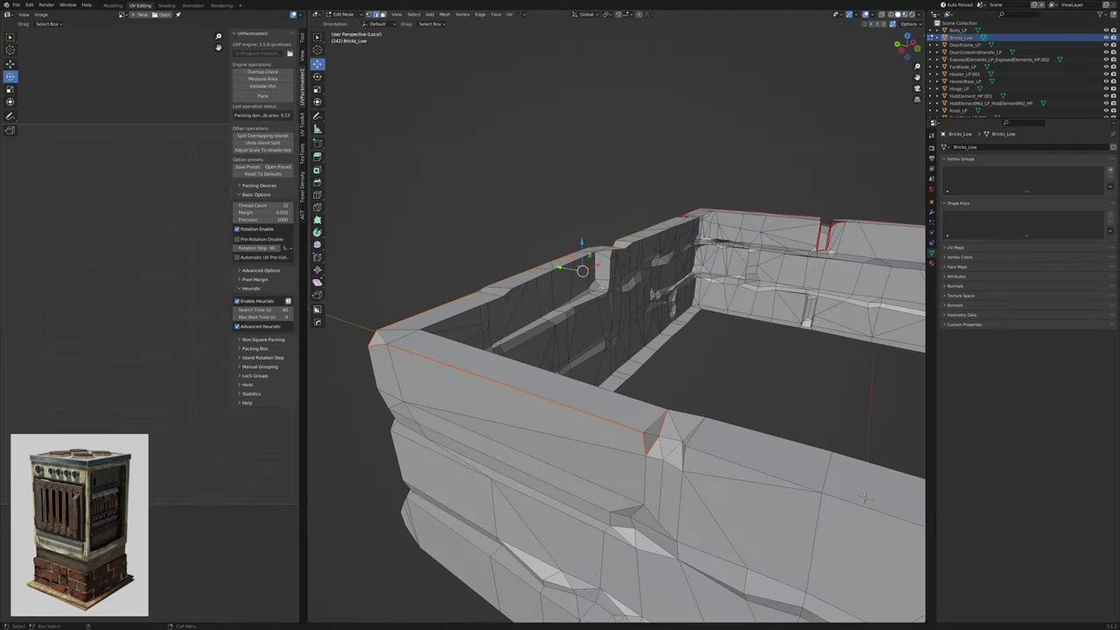
middle_drag(864, 498, 600, 442)
middle_drag(515, 518, 709, 372)
middle_drag(665, 534, 665, 367)
ctrl+click(646, 408)
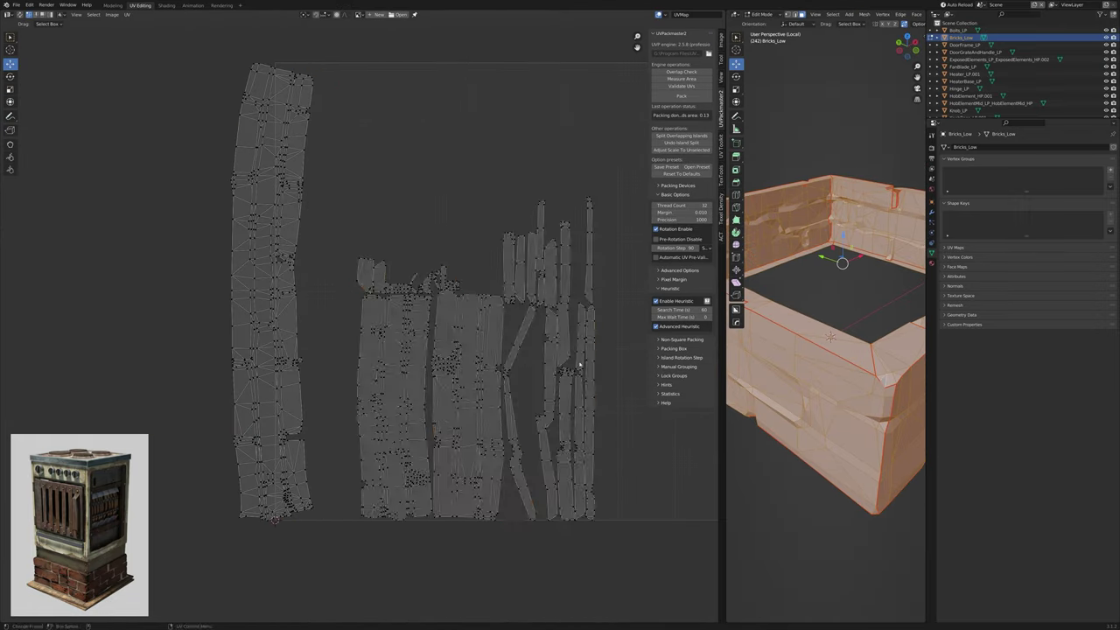
Straighten the first brick wall UV island by its pinned corners, rotate it horizontal and move it below the UV square.
click(374, 76)
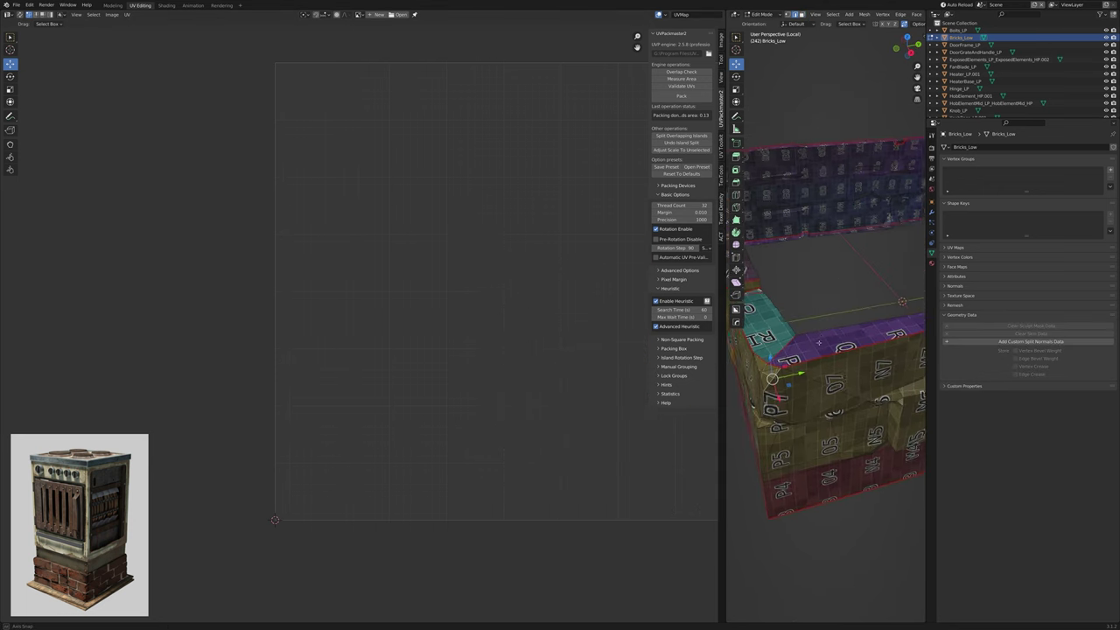
middle_drag(818, 342, 848, 146)
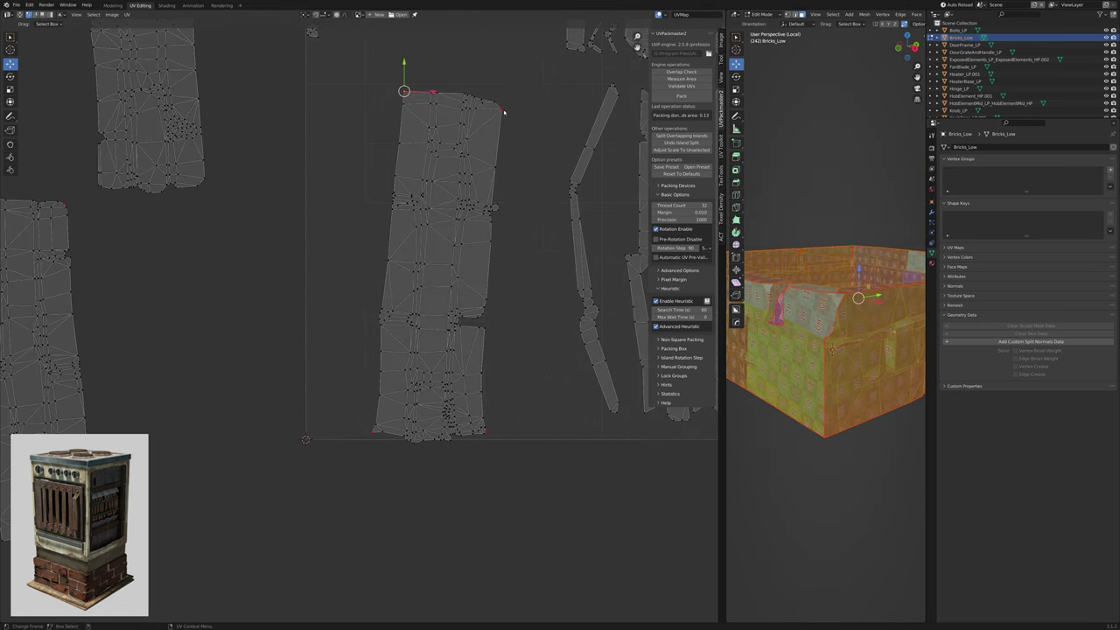
key(Return)
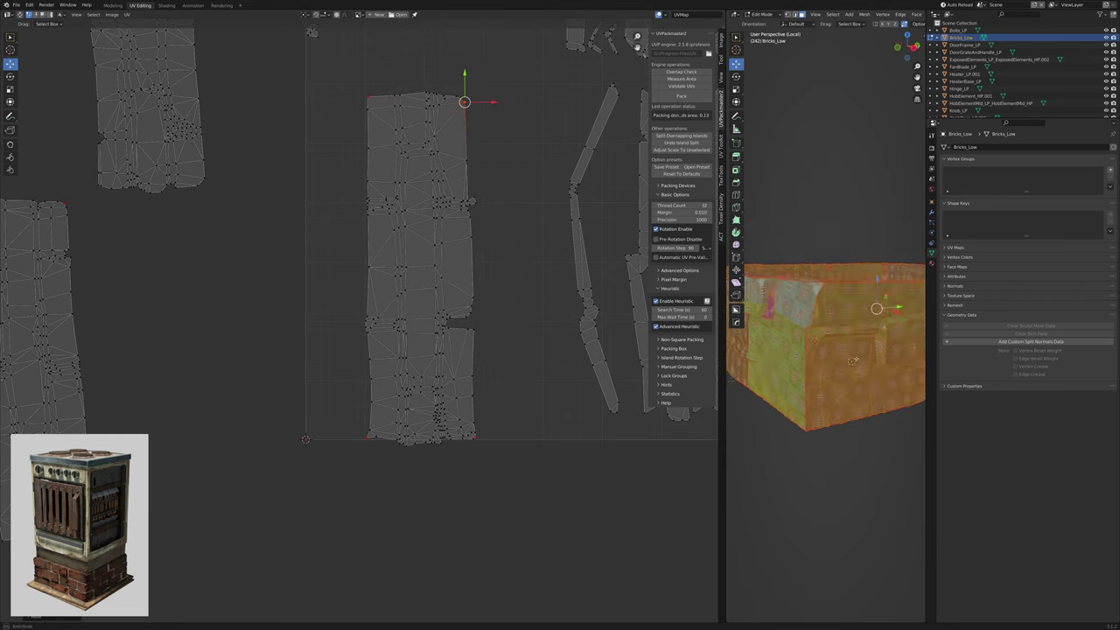
click(420, 289)
drag(455, 262, 409, 401)
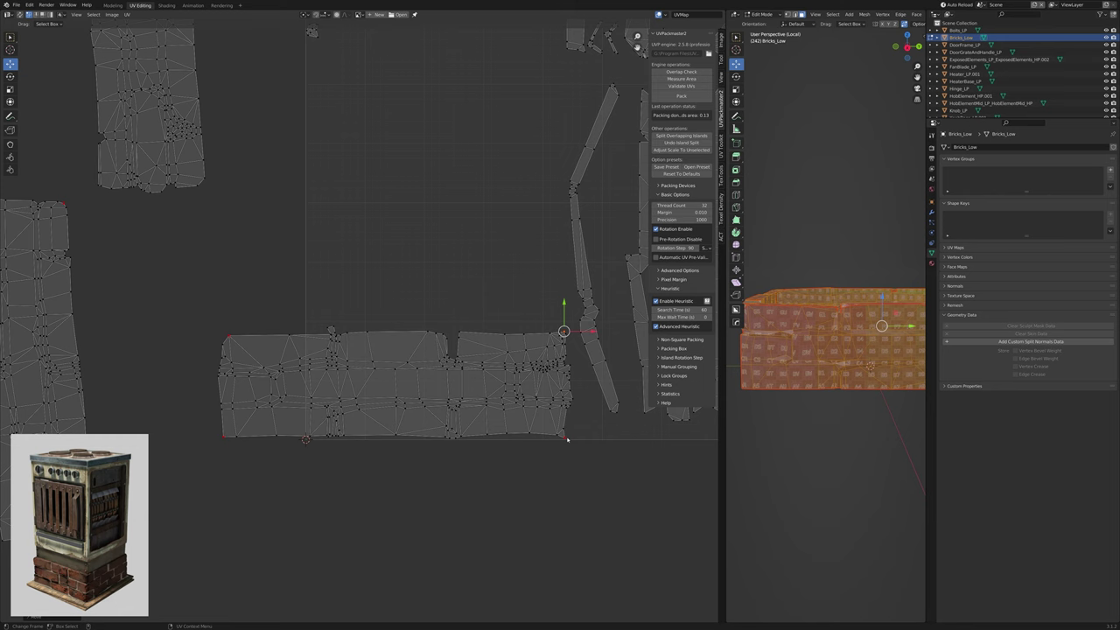
drag(567, 440, 656, 554)
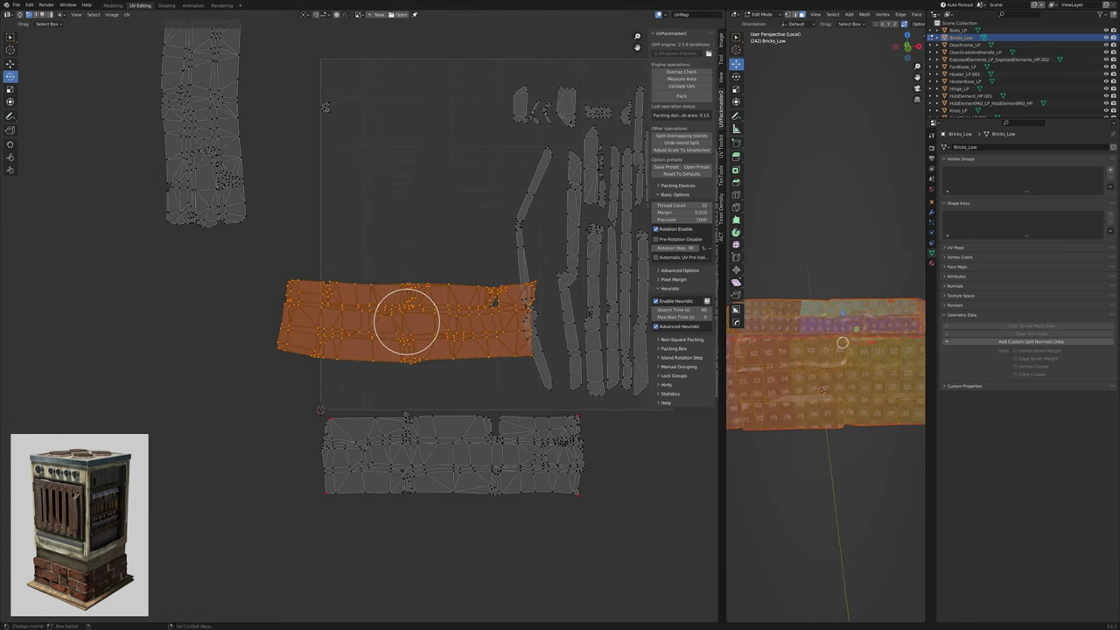
Rotate and straighten the other brick wall UV islands horizontally, and pack all the islands of Bricks_Low.
key(ctrl+z)
key(ctrl+z)
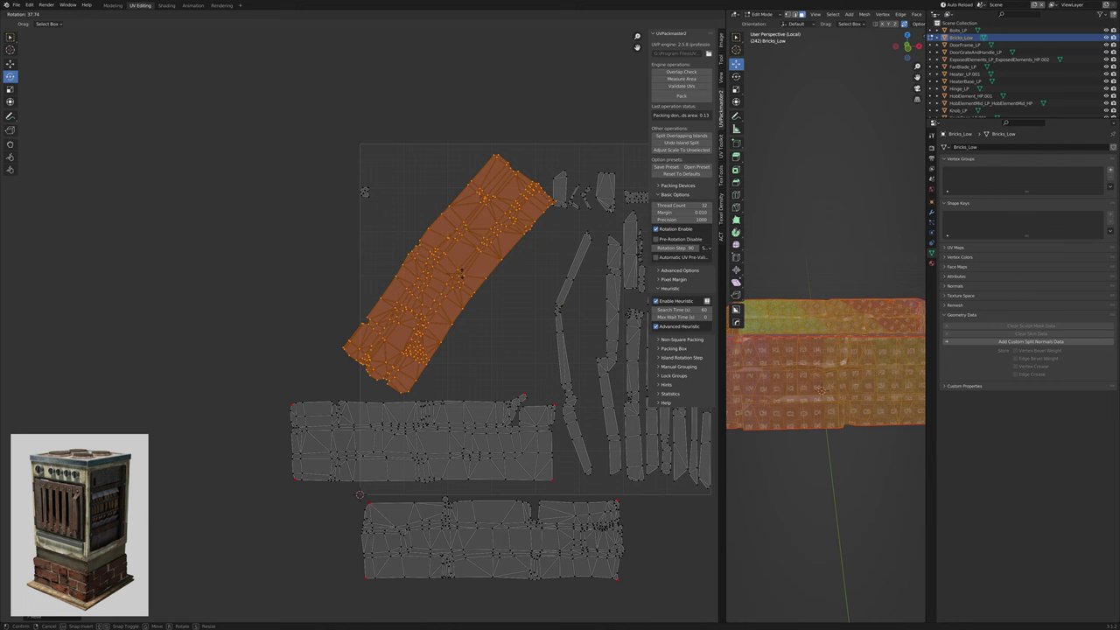
drag(443, 257, 351, 354)
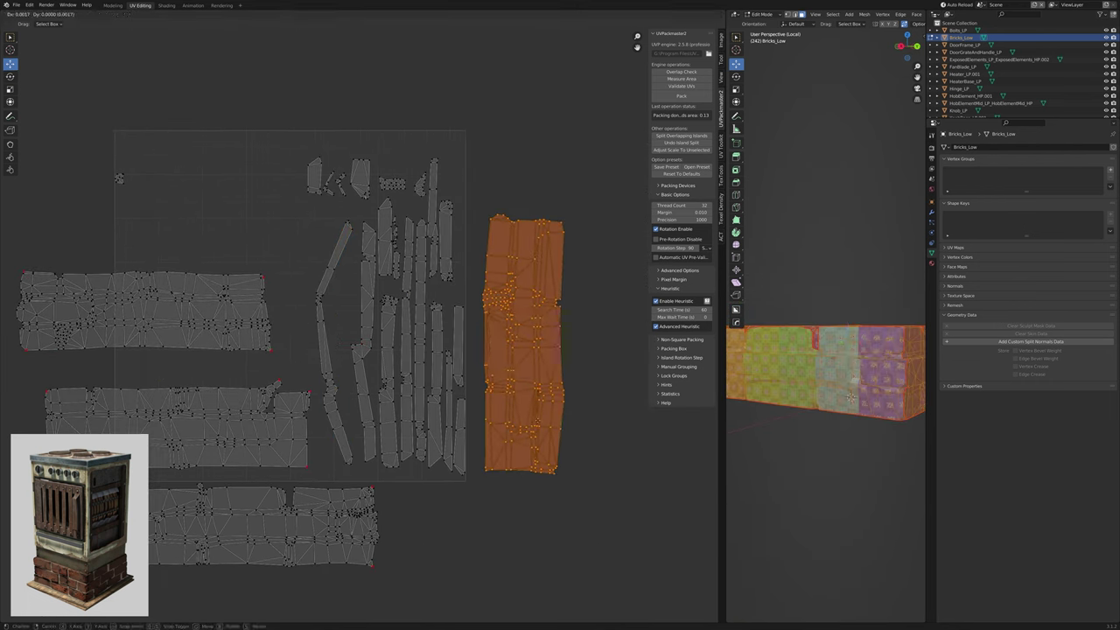
drag(507, 262, 573, 385)
key(g)
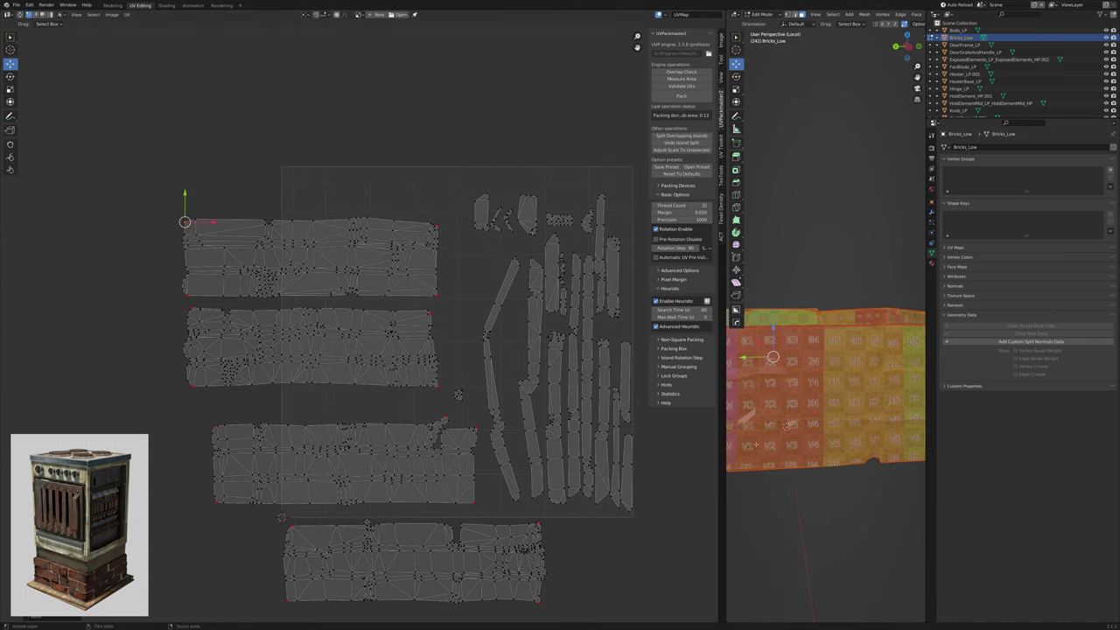
key(a)
click(681, 95)
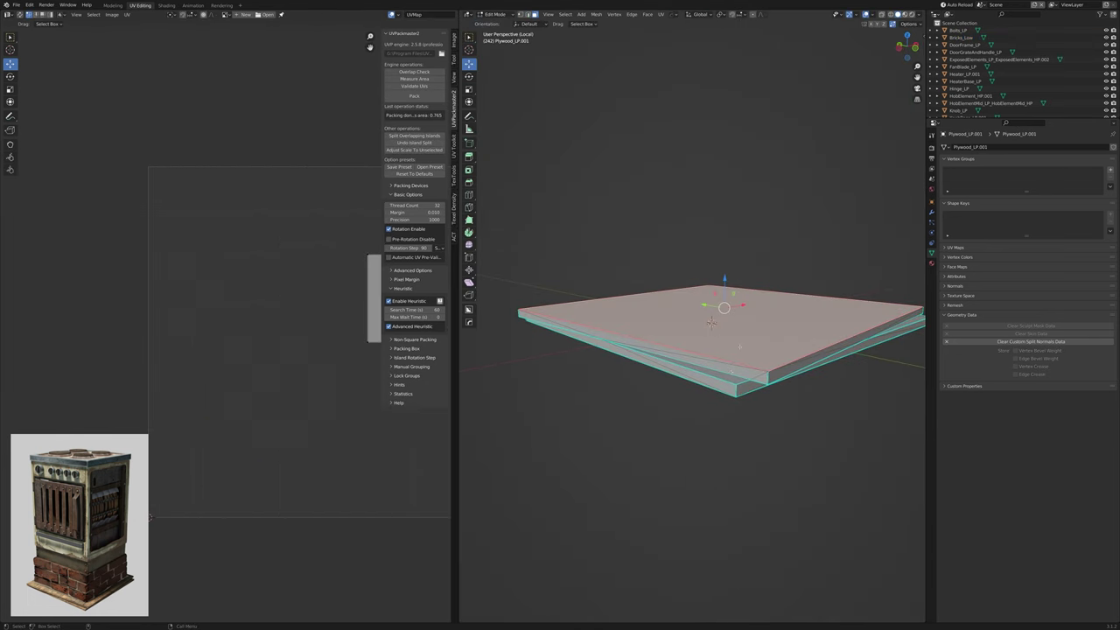
Mark seams along the side edges of the boards in Plywood_LP.001 and unwrap them.
right_click(717, 385)
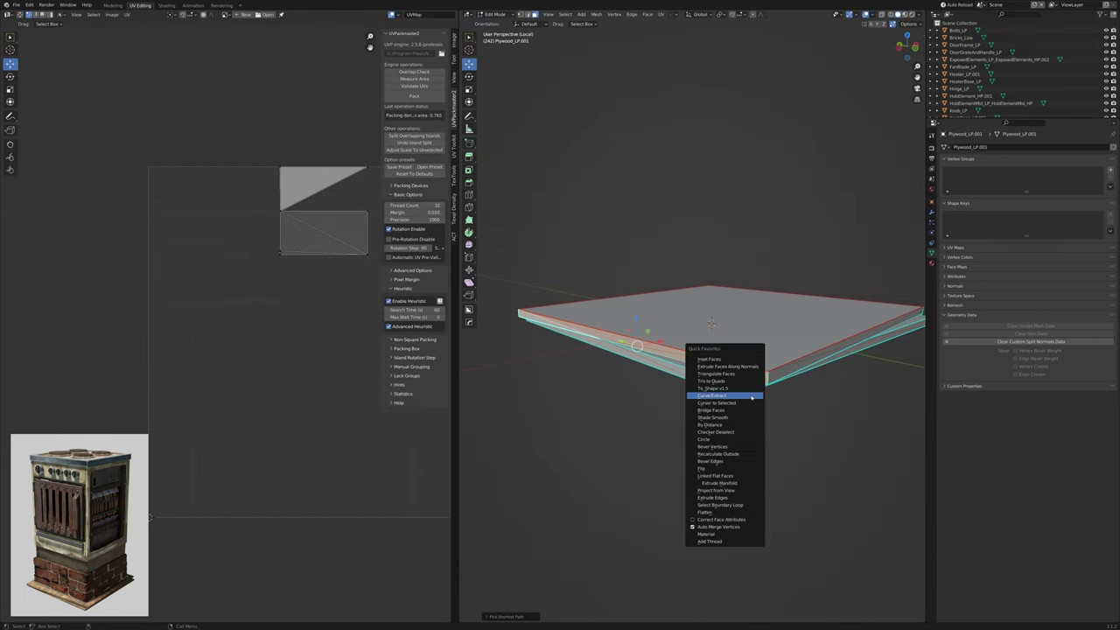
click(725, 394)
ctrl+click(678, 324)
middle_drag(678, 323, 664, 289)
key(a)
key(q)
click(325, 461)
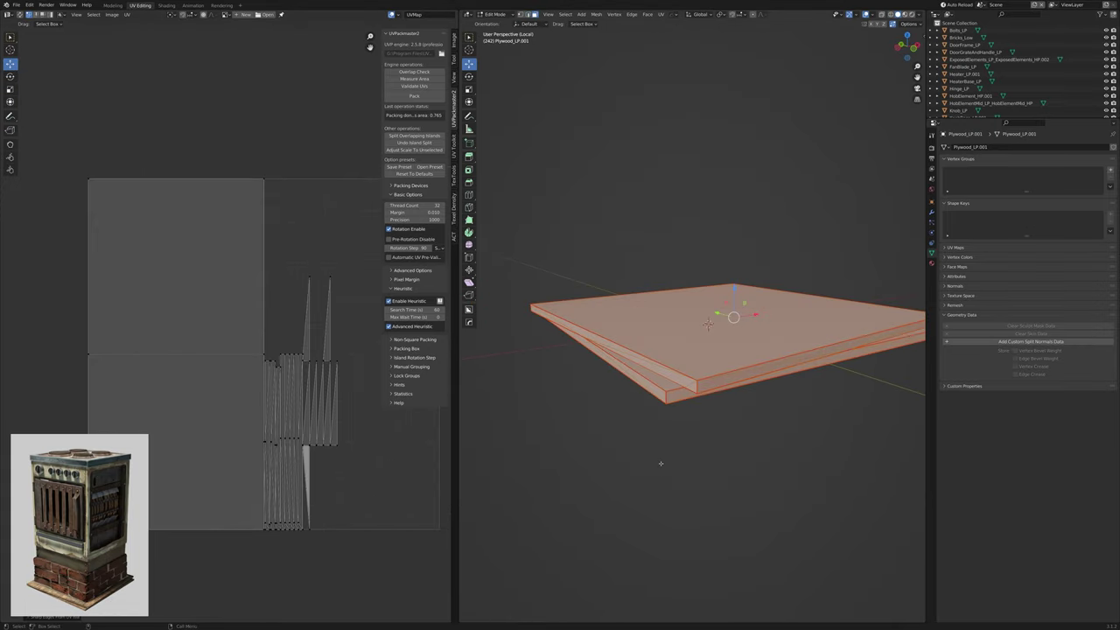
Finish the UV layout of the plywood boards with all faces selected, and return to the full stove view.
key(alt+a)
middle_drag(659, 462, 680, 332)
key(a)
key(q)
click(350, 377)
key(KP_Divide)
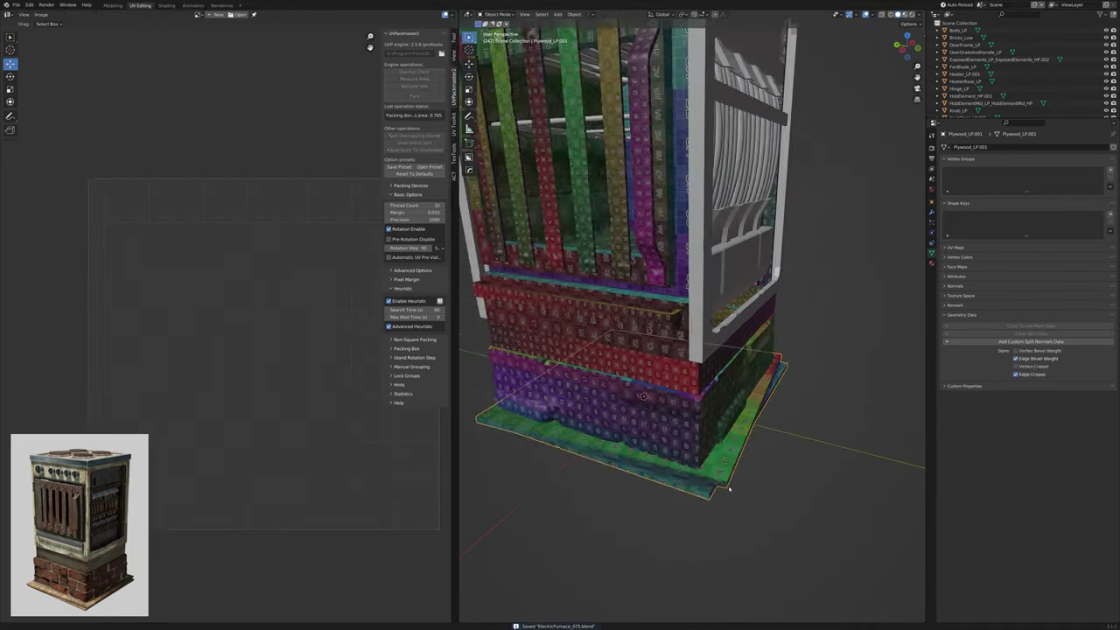
Save the file, and select the inner panel faces of StoveSide_LP and their boundary loop.
click(630, 481)
key(alt+z)
middle_drag(765, 474, 715, 450)
key(alt+z)
click(726, 481)
key(ctrl+s)
key(ctrl+i)
scroll(716, 441, up, 2)
right_click(716, 442)
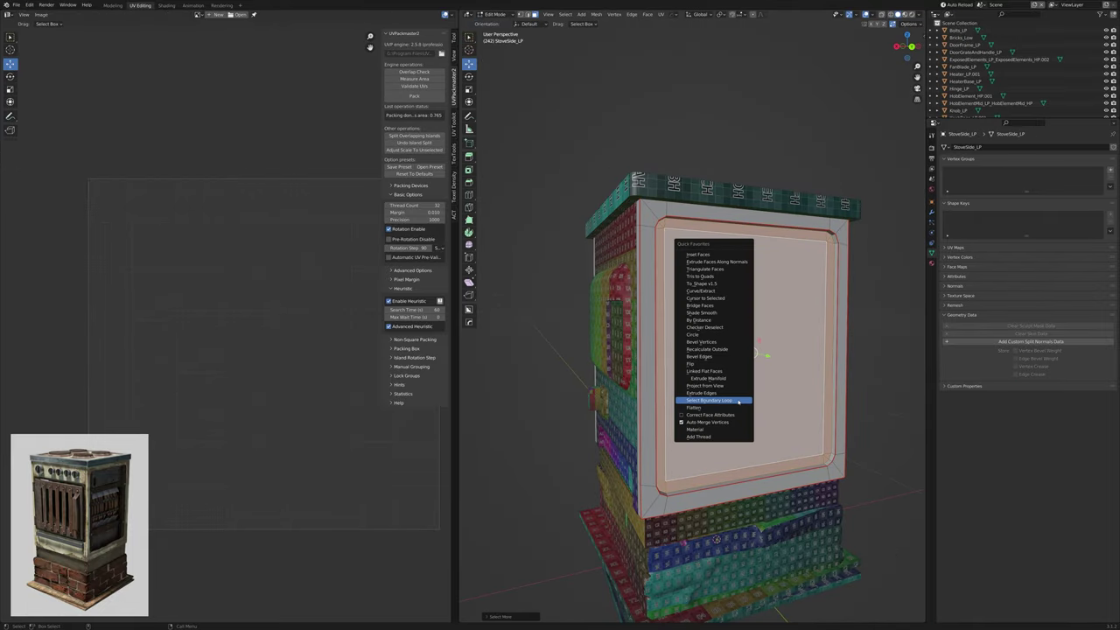
click(725, 395)
Isolate StoveSide_LP and unwrap all of its faces with seams around the frame and inner panel.
middle_drag(725, 395, 790, 212)
key(alt+z)
scroll(684, 330, up, 3)
key(KP_Divide)
key(a)
key(q)
click(367, 260)
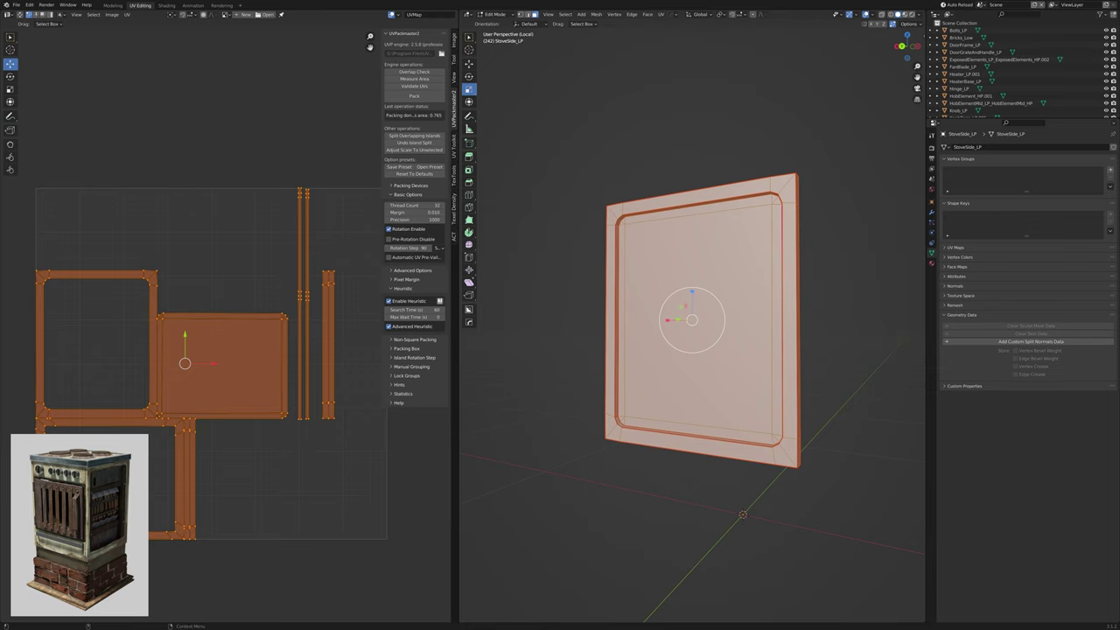
middle_drag(790, 213, 774, 213)
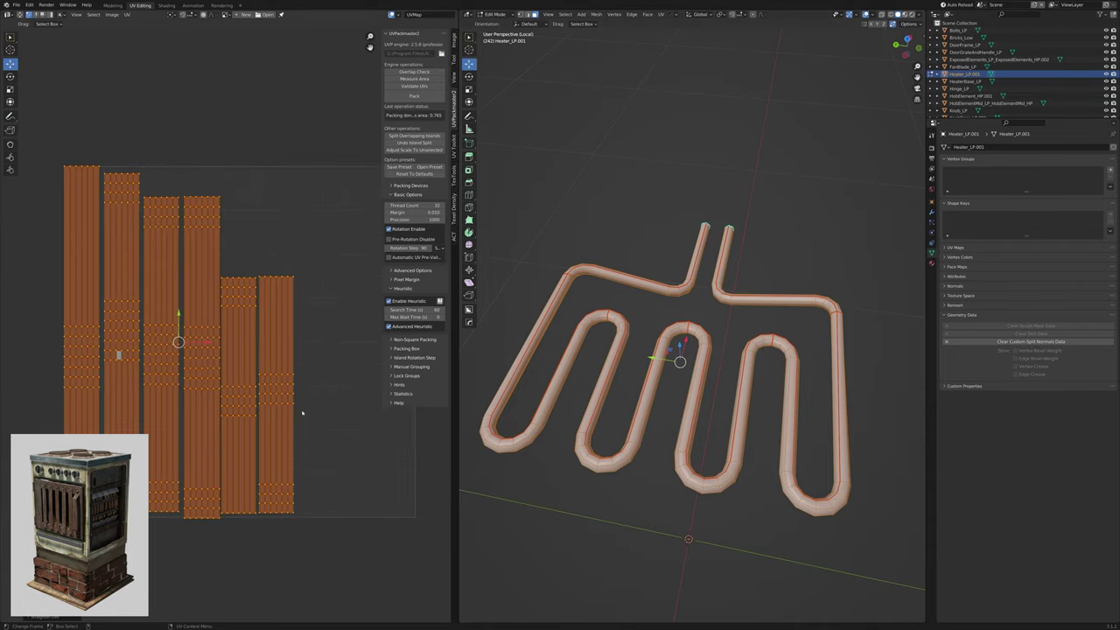
Finish the heater's UV layout, and unwrap all of OvenShelf_LP.001 with seams along its frame and crossbars.
right_click(273, 369)
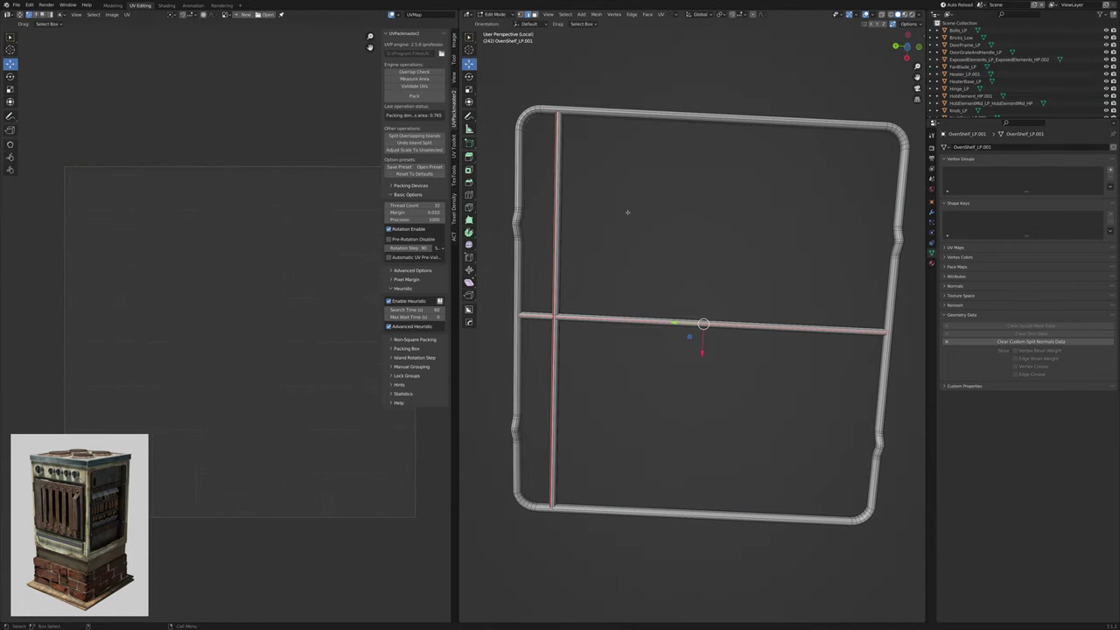
middle_drag(627, 212, 684, 134)
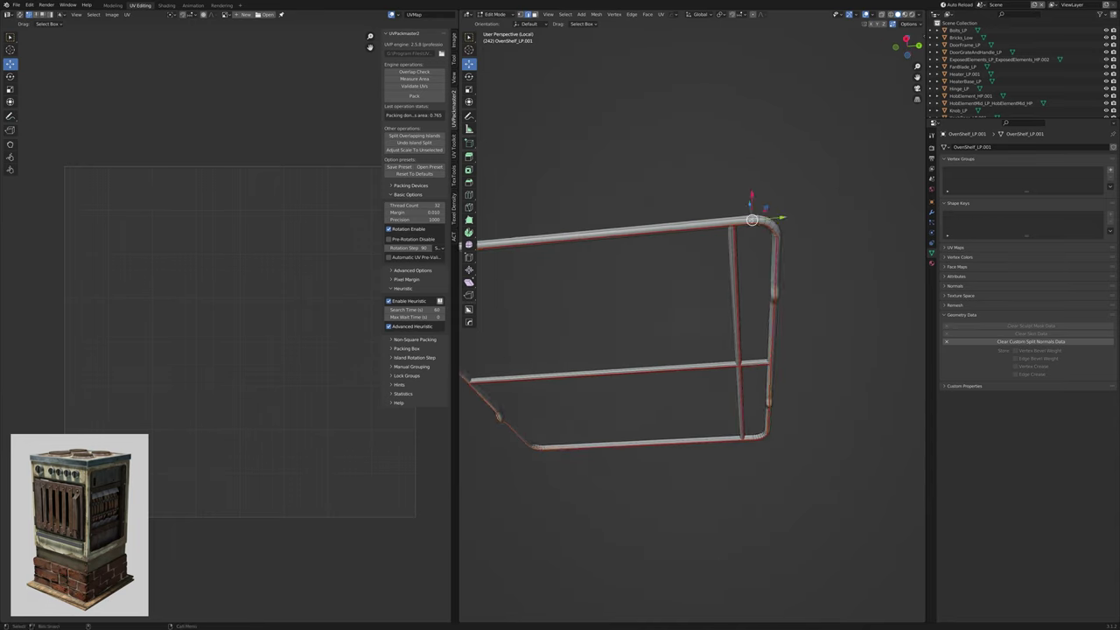
middle_drag(759, 252, 791, 265)
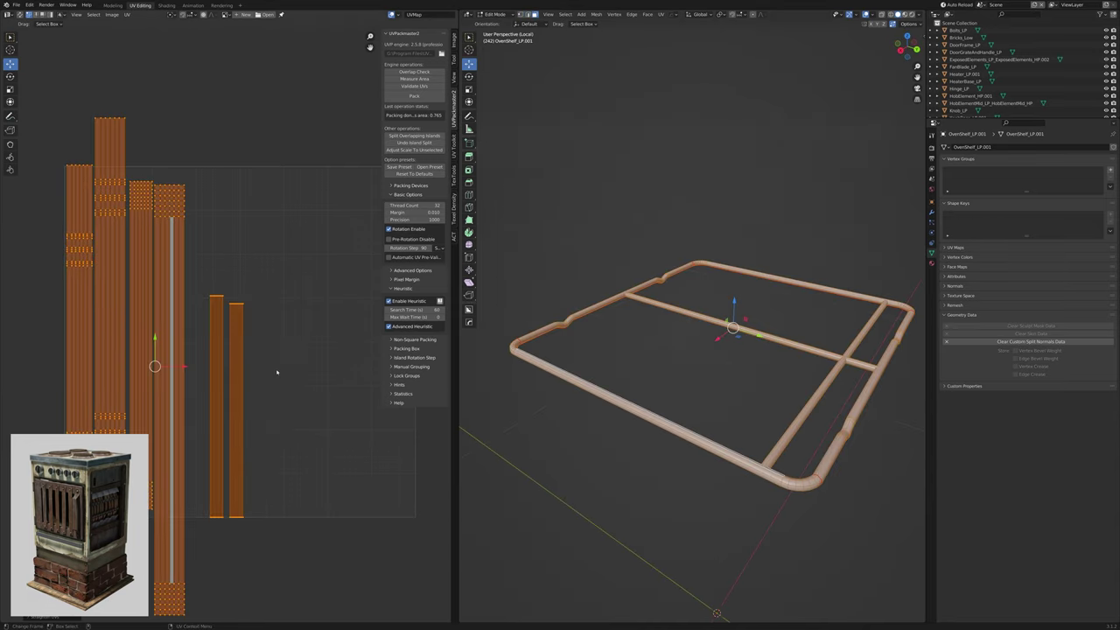
right_click(218, 346)
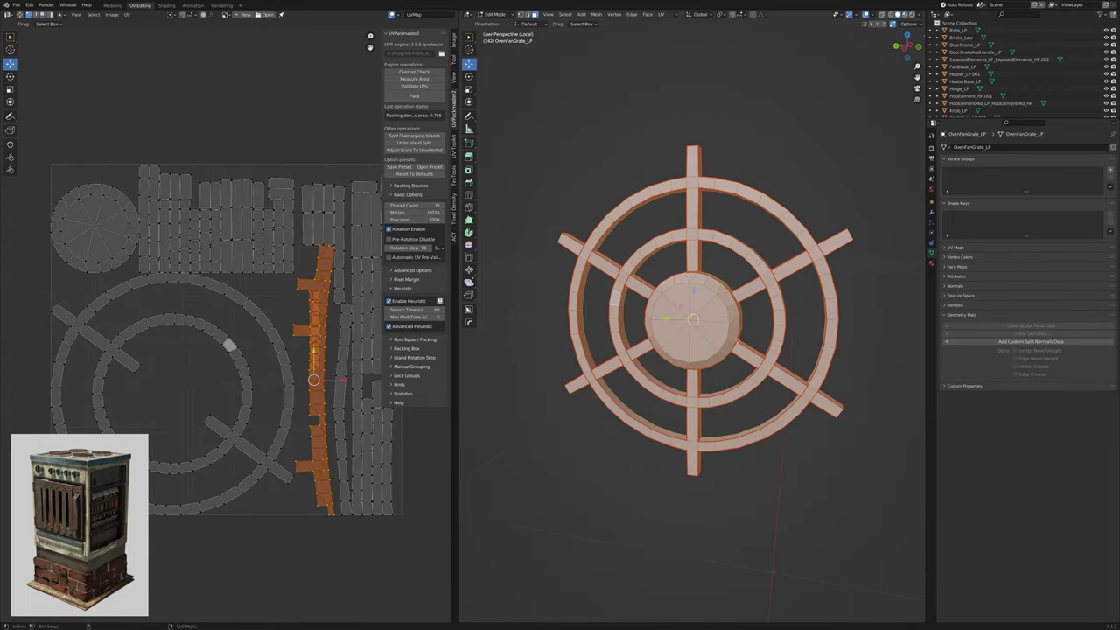
Rework the seams where the spokes cross the rings of OvenFanGrate_LP and unwrap all its faces.
middle_drag(719, 383, 753, 262)
key(alt+a)
key(a)
key(u)
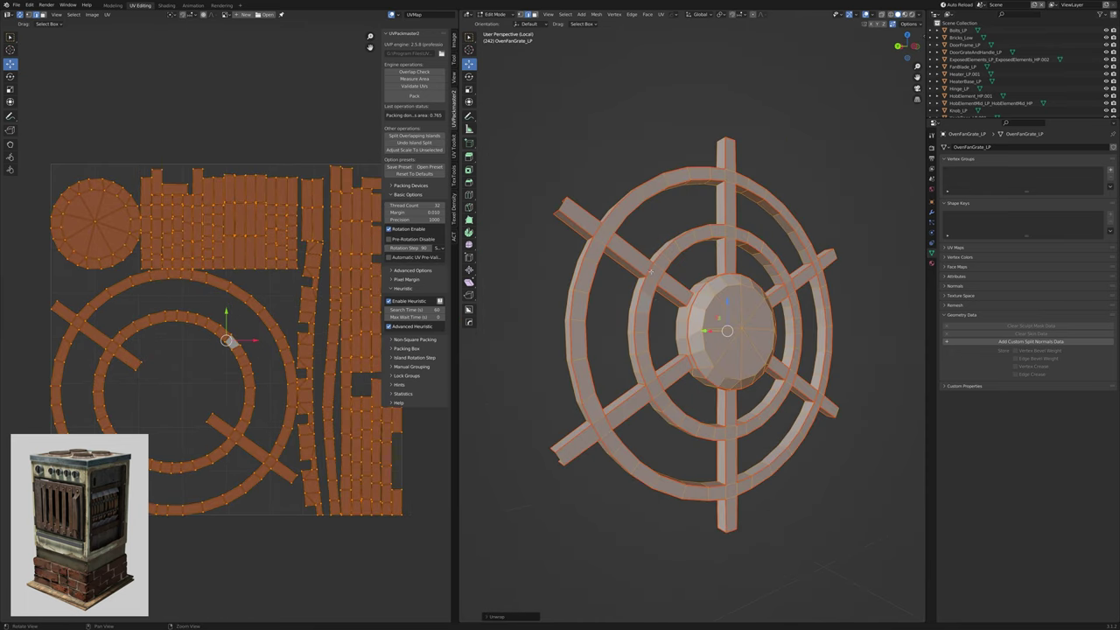
middle_drag(650, 272, 683, 254)
key(alt+a)
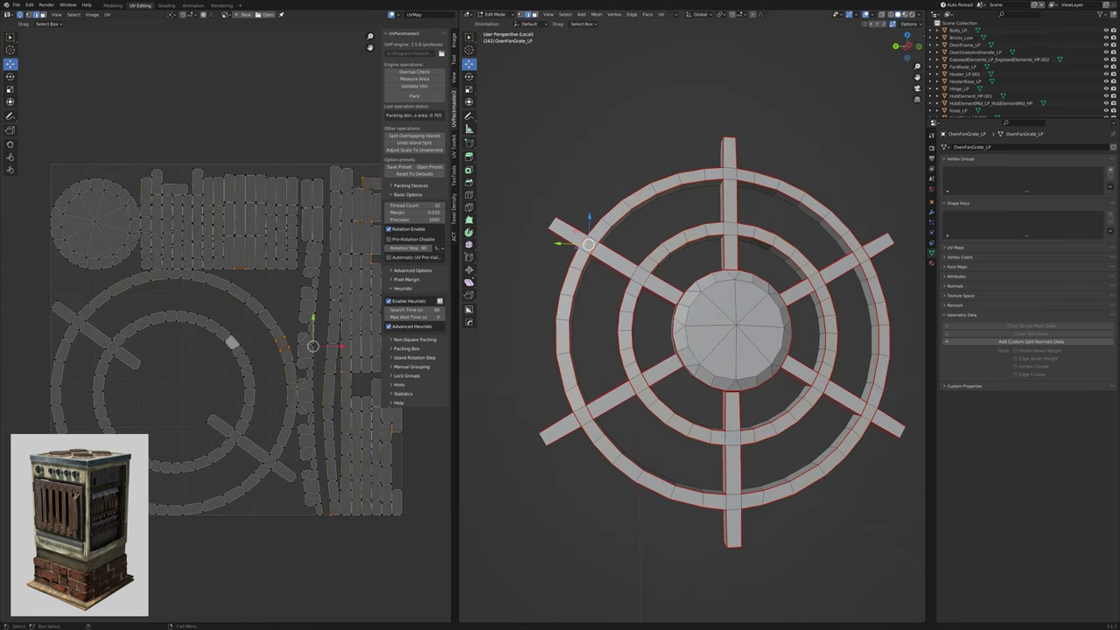
key(a)
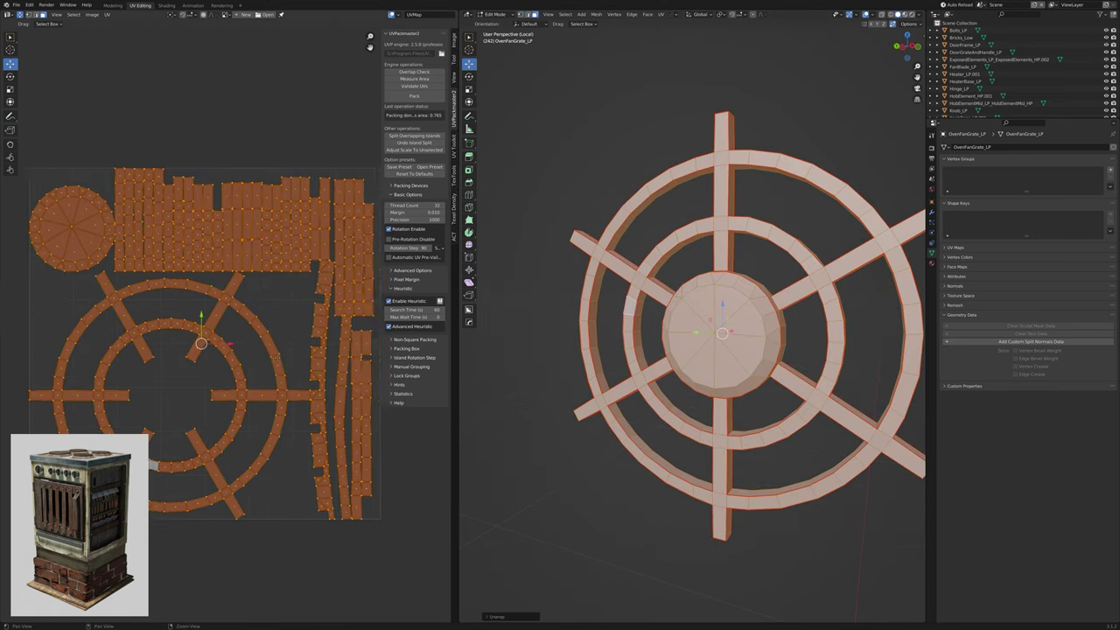
Set the fan grate's ring and disc islands aside and straighten its curved side strips in the UV layout.
key(alt+a)
key(a)
click(337, 376)
key(q)
click(297, 383)
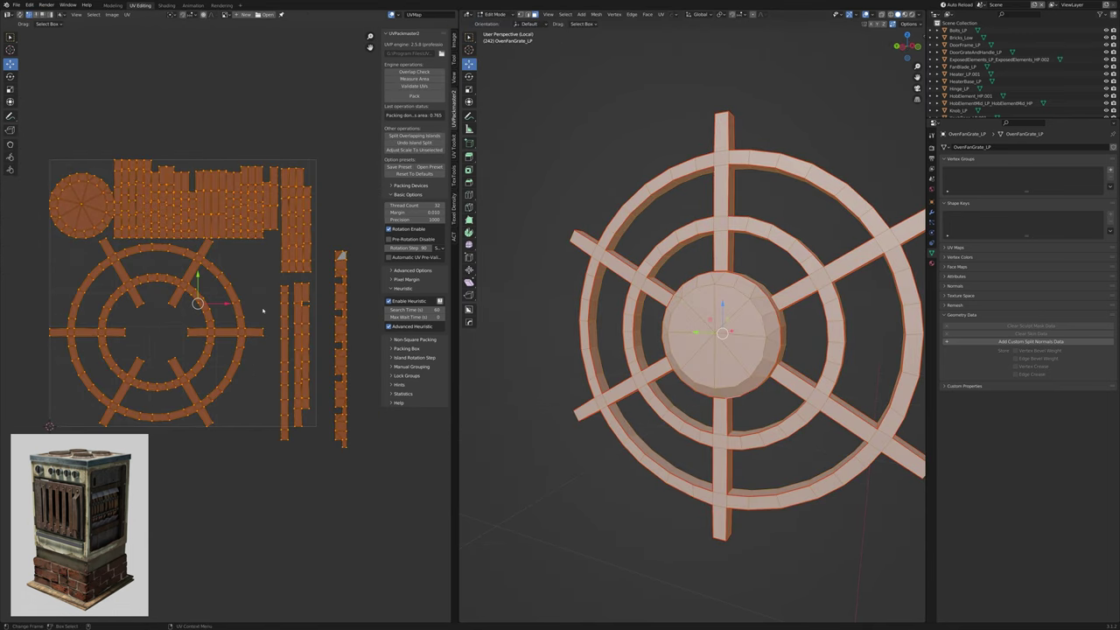
key(q)
click(333, 238)
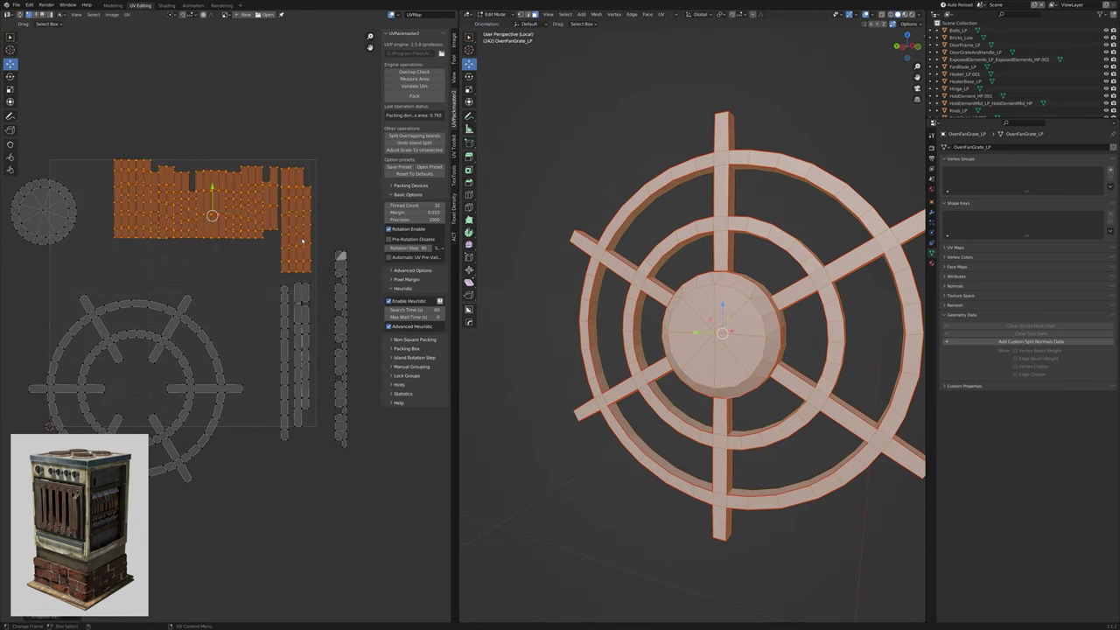
click(302, 376)
key(q)
click(301, 373)
Pack all UV islands of the fan grate.
key(a)
click(417, 96)
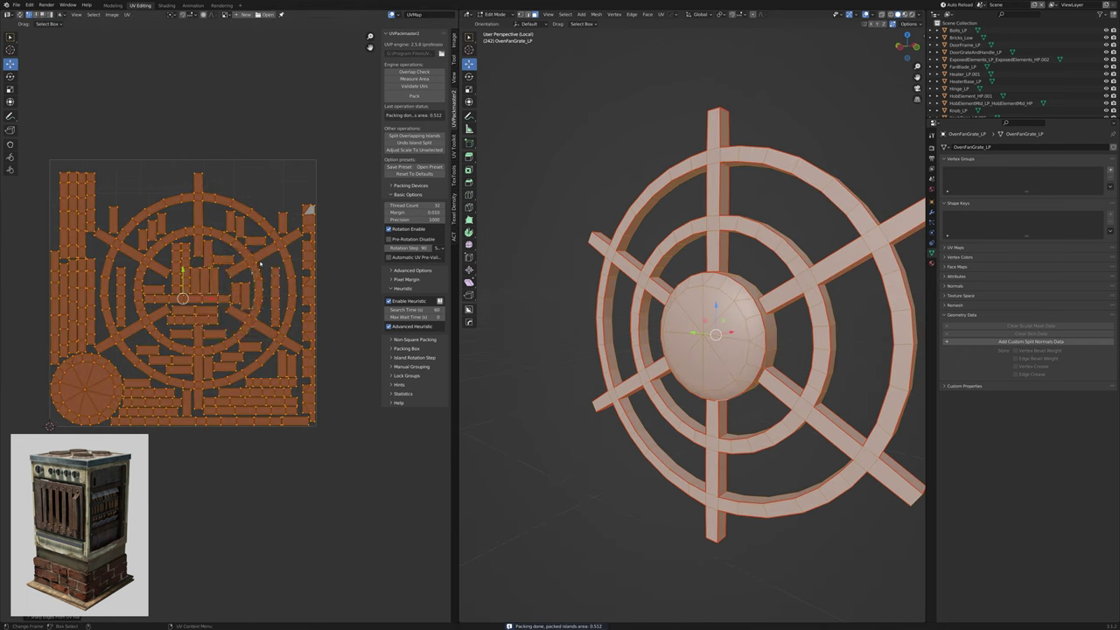
key(q)
click(250, 328)
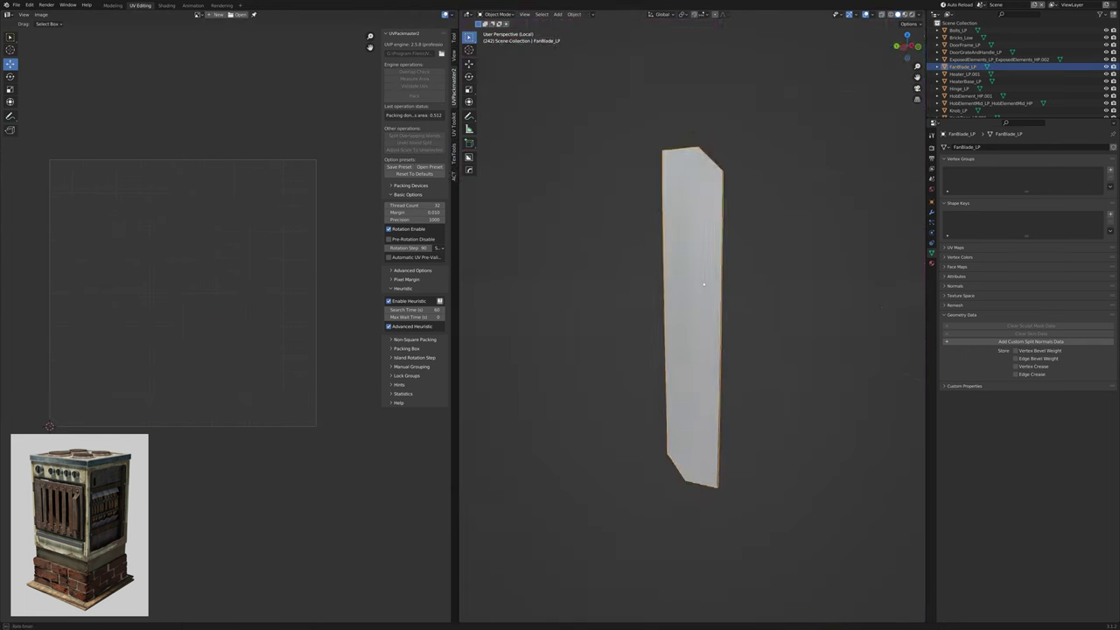
Unwrap all faces of the isolated FanBlade_LP.
key(Tab)
middle_drag(703, 283, 749, 417)
key(a)
key(u)
click(761, 428)
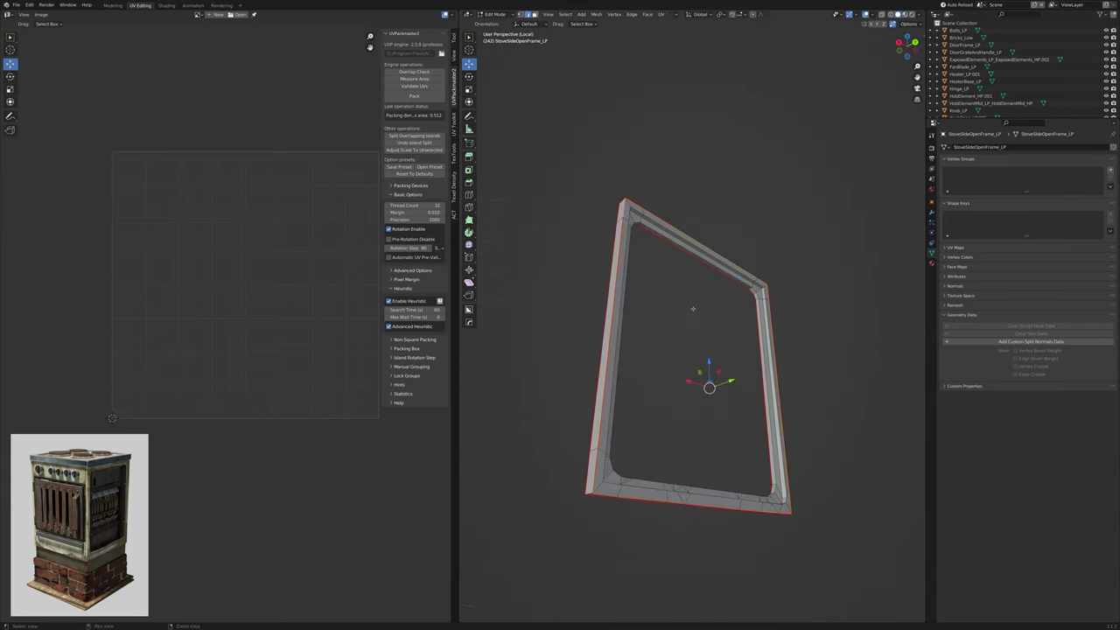
Straighten the curved UV strips of StoveSideOpenFrame_LP and mark the corners of its skewed frame island.
middle_drag(692, 308, 652, 319)
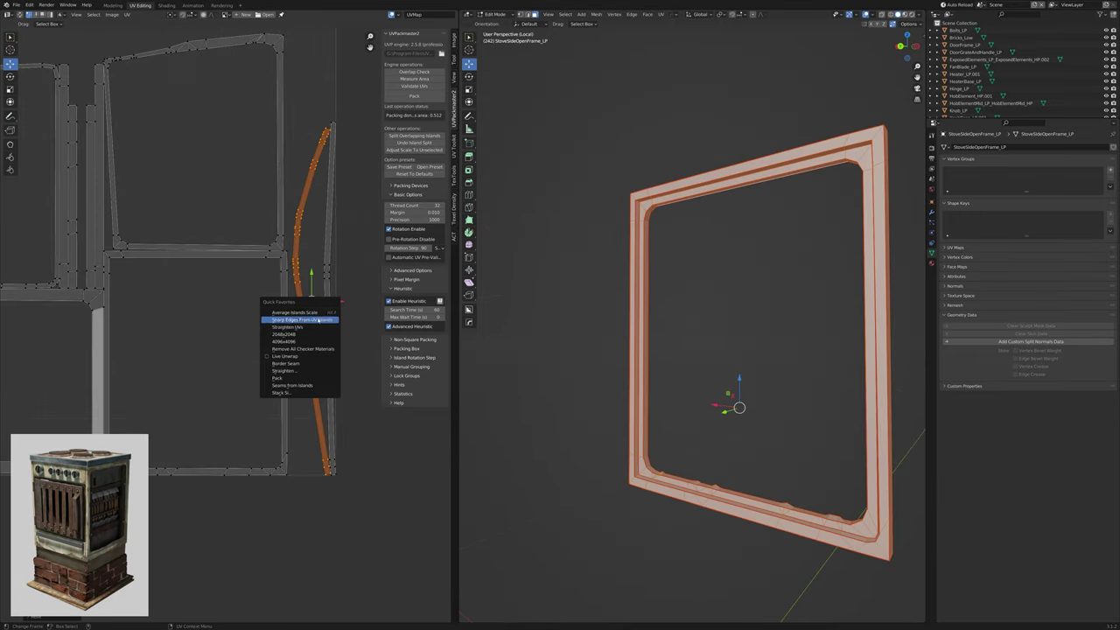
click(294, 320)
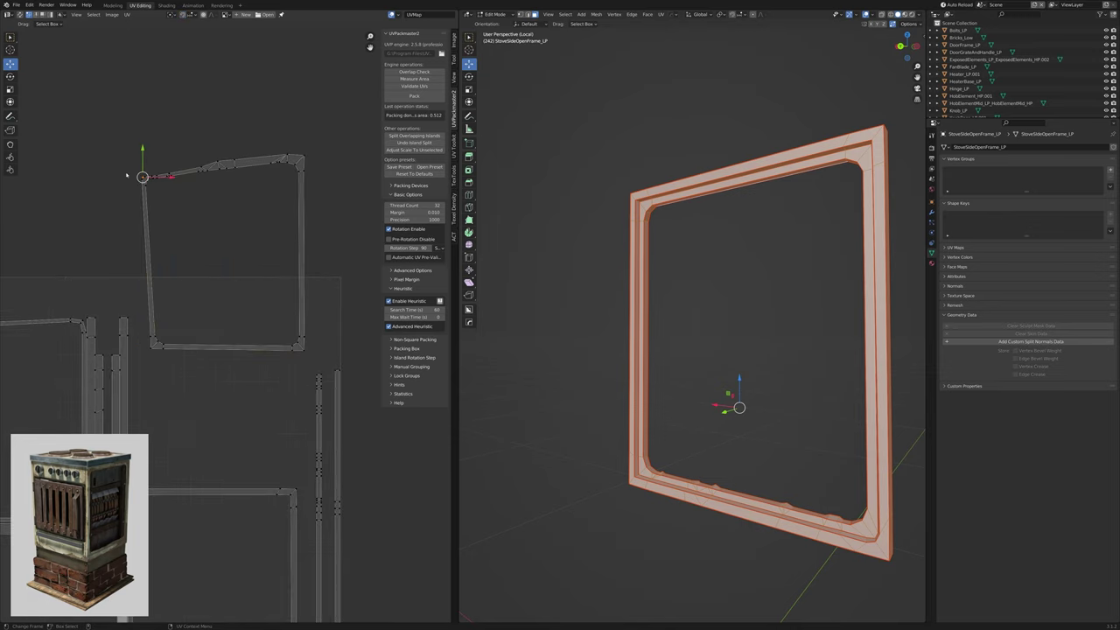
click(139, 178)
key(shift+q)
click(158, 118)
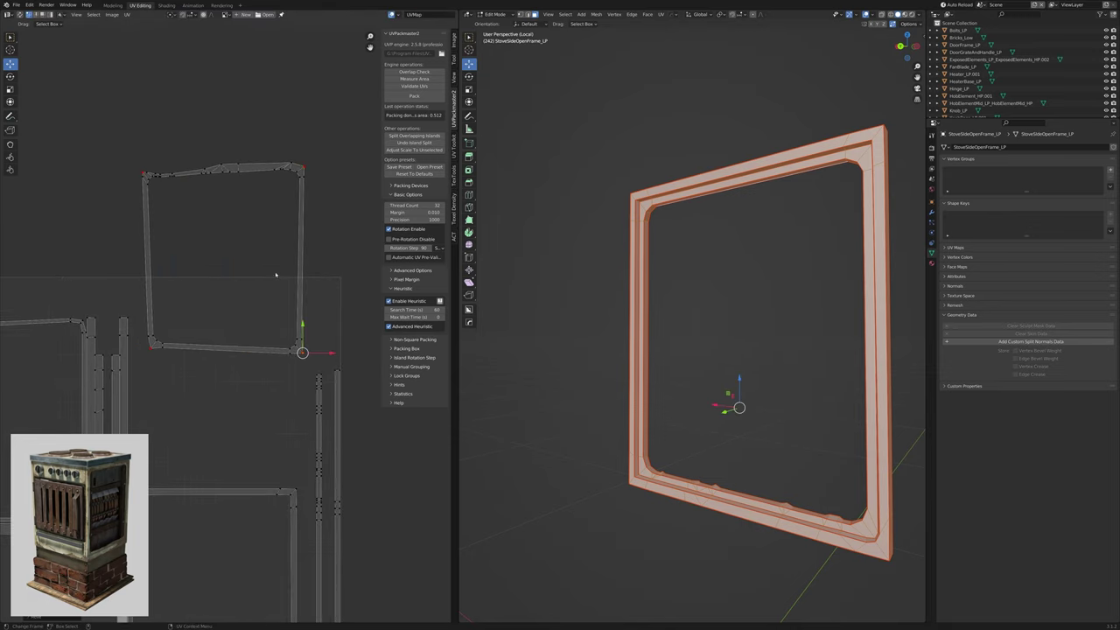
Project the frame's inner face loop from the back view and move the resulting UV island clear of the others.
key(a)
key(ctrl+KP_1)
key(u)
click(691, 307)
key(g)
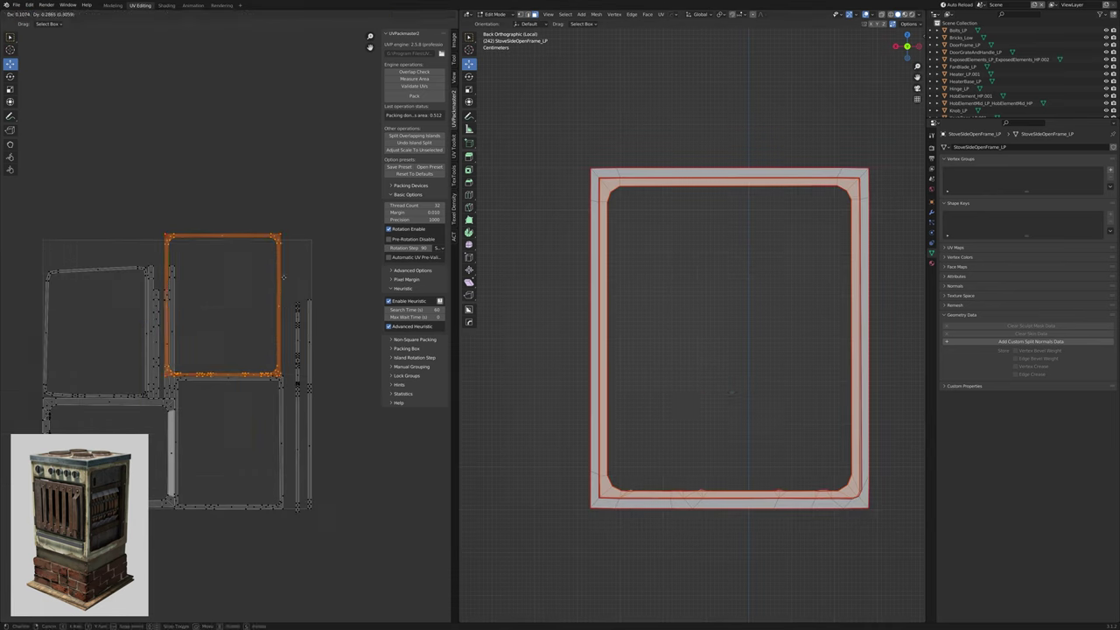
click(296, 259)
Refine the edge loop along the open frame's lower inner rim and pack all its UV islands.
mouse_move(613, 262)
middle_down()
mouse_move(600, 252)
mouse_move(618, 264)
mouse_move(609, 268)
middle_up()
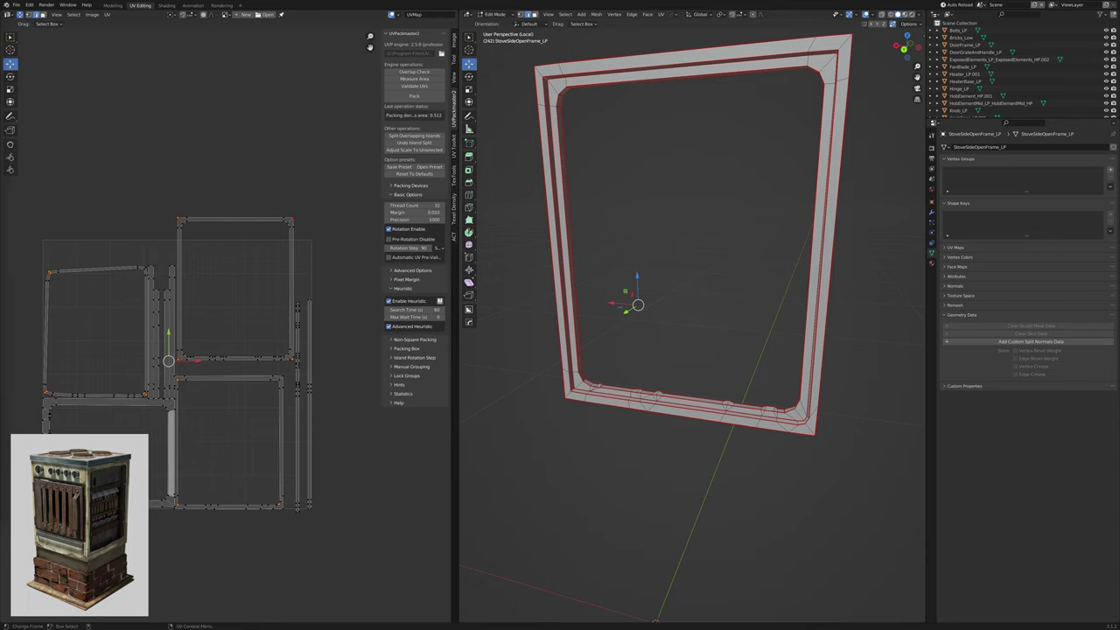
mouse_move(674, 345)
middle_down()
mouse_move(600, 295)
mouse_move(572, 310)
mouse_move(688, 165)
mouse_move(697, 382)
mouse_move(664, 350)
middle_up()
alt+click(698, 382)
key(a)
click(414, 95)
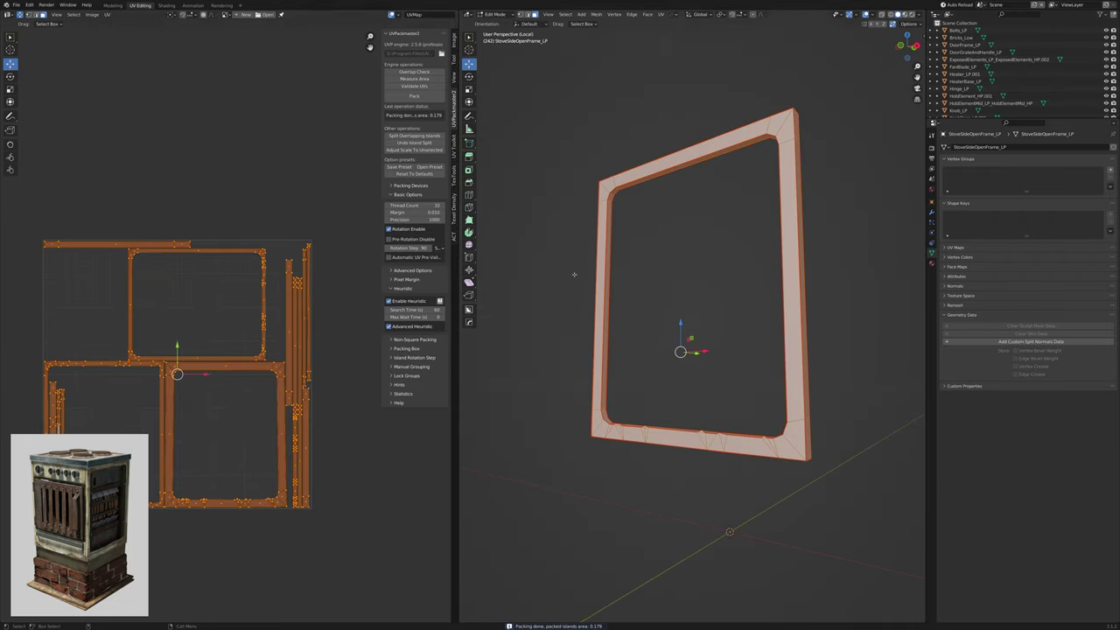
Switch to StoveSideOpenSupports_LP.001 and mark its sharp edges as seams.
key(slash)
key(alt+q)
key(slash)
key(q)
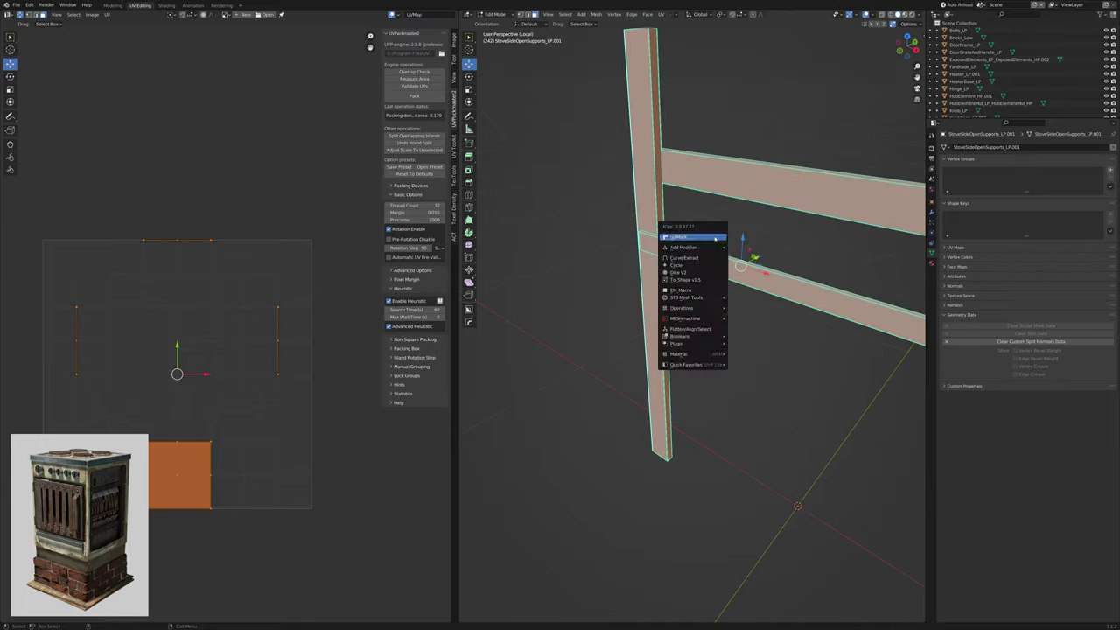
click(715, 238)
middle_drag(715, 238, 840, 412)
key(slash)
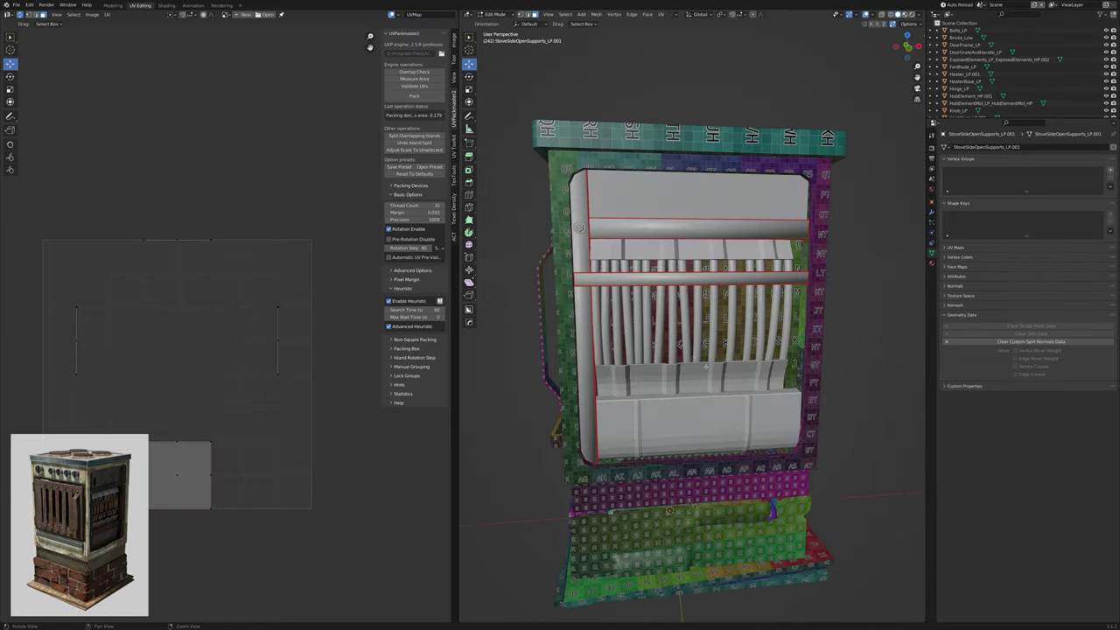
Unwrap and pack all faces of the open-side supports, return to the full stove view, and save the file.
key(slash)
key(q)
click(726, 267)
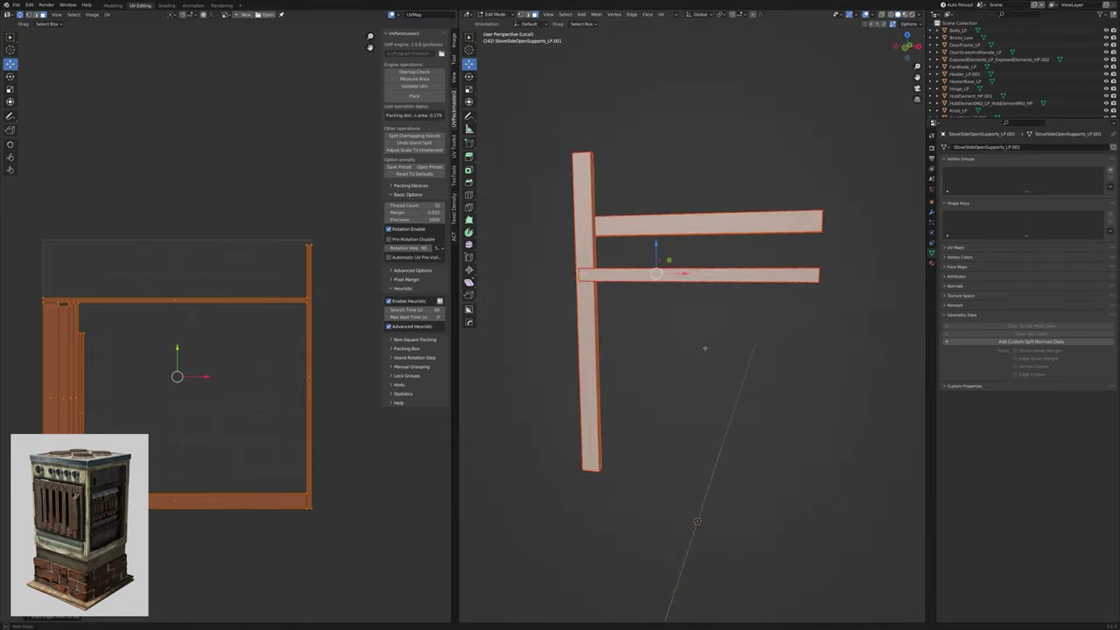
middle_drag(704, 349, 682, 366)
key(slash)
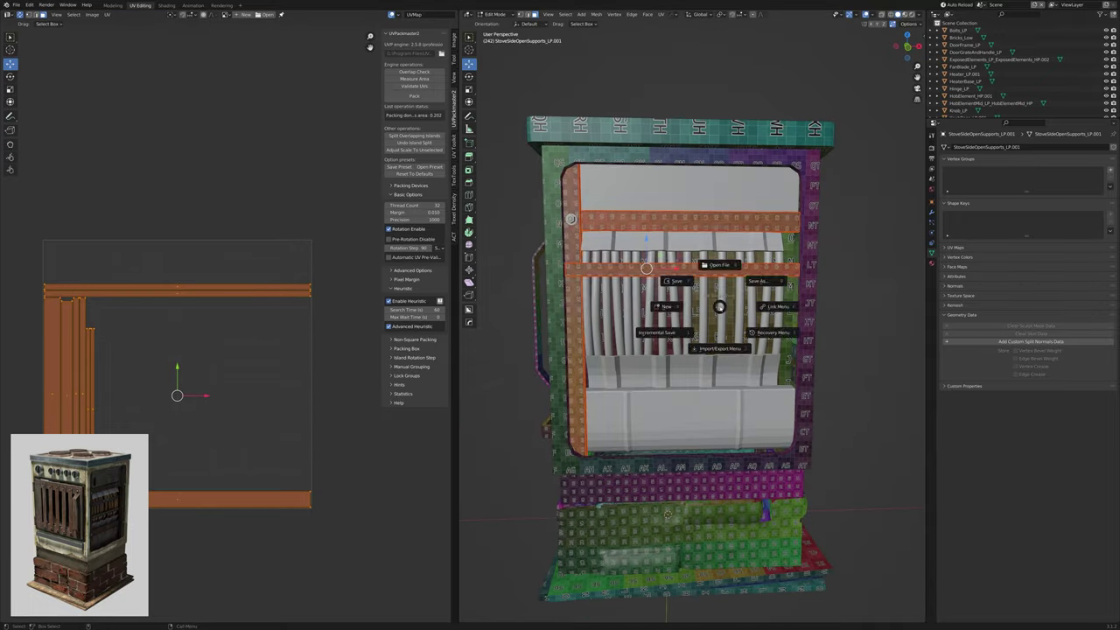
click(812, 349)
Isolate StoveSidePanel02_LP.001, delete its unneeded faces, and select the remaining geometry for unwrapping.
key(slash)
key(x)
click(833, 207)
middle_drag(727, 242, 700, 289)
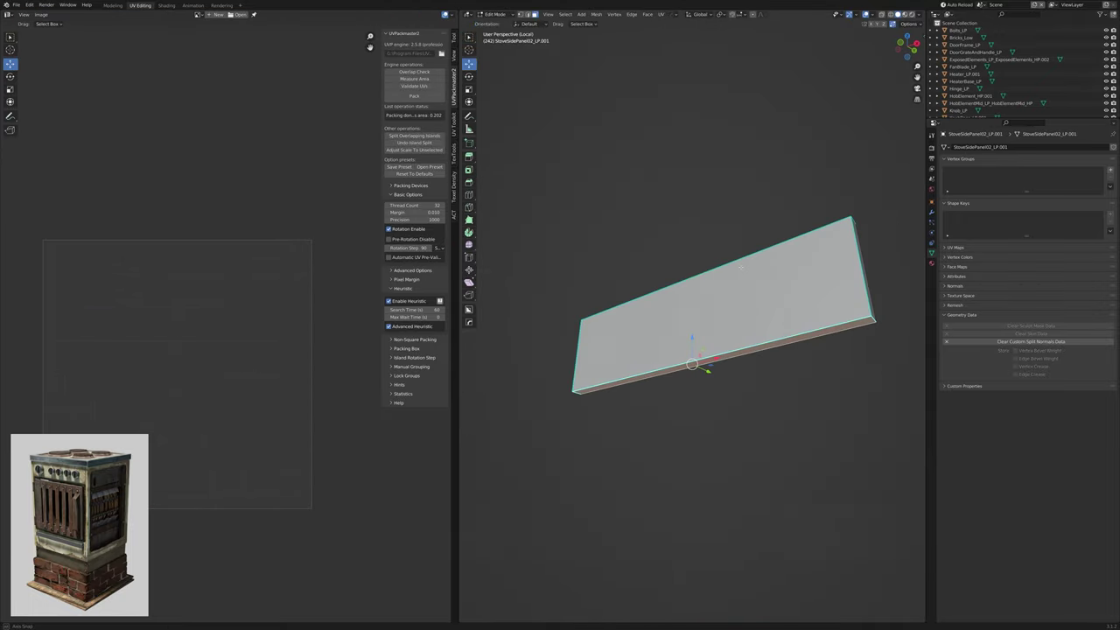
key(a)
key(q)
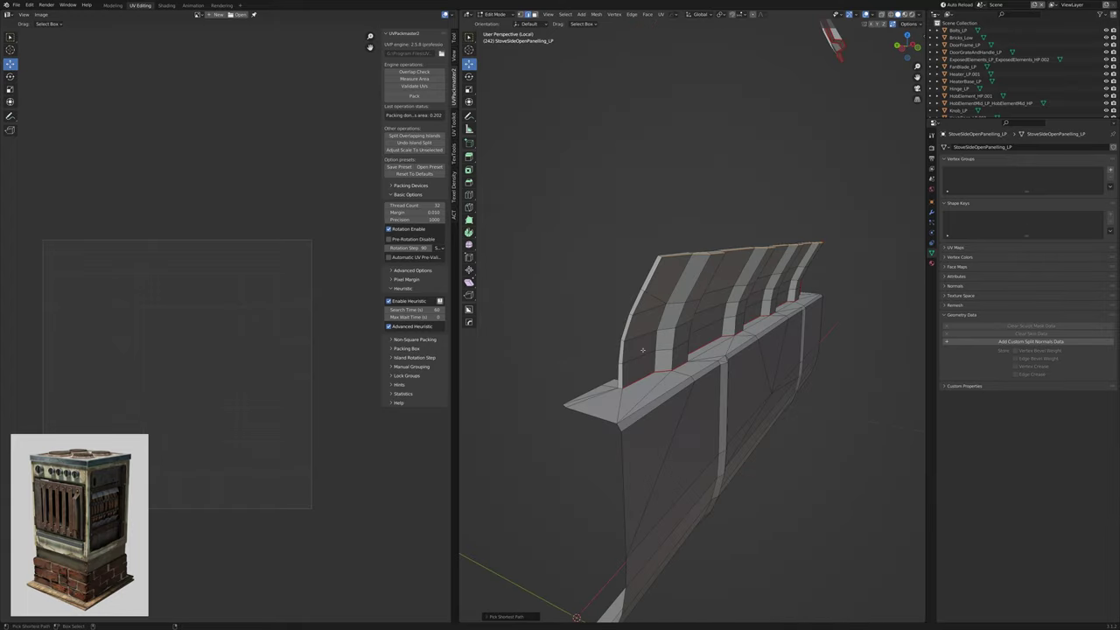
Unwrap StoveSideOpenPanelling_LP with seams along its bends and straighten its thin edge strips in the UV layout.
middle_drag(654, 312, 717, 332)
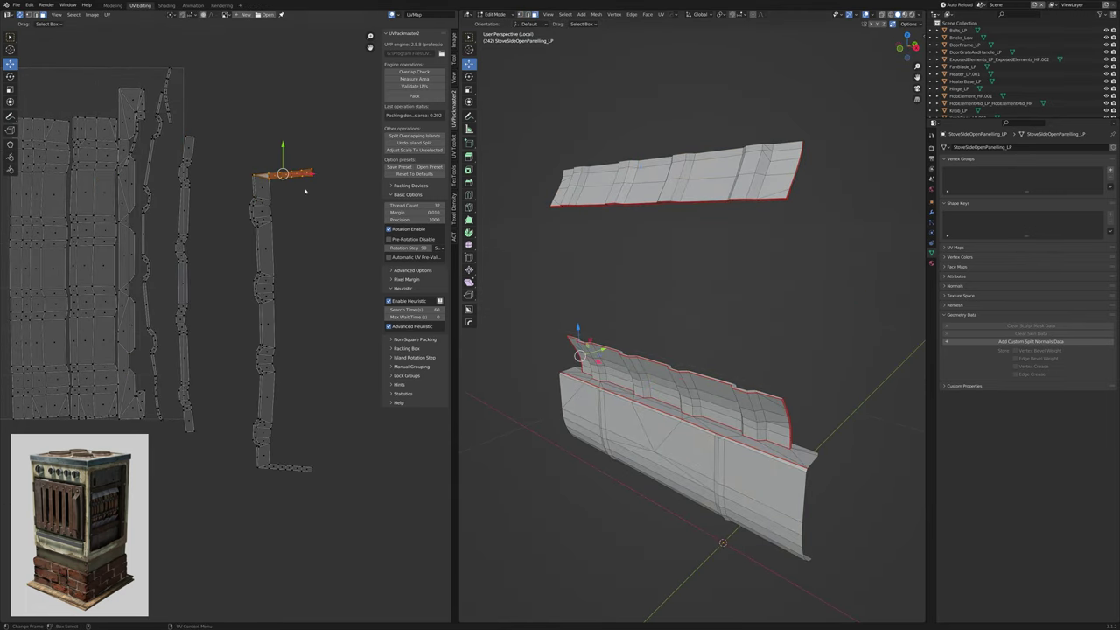
key(a)
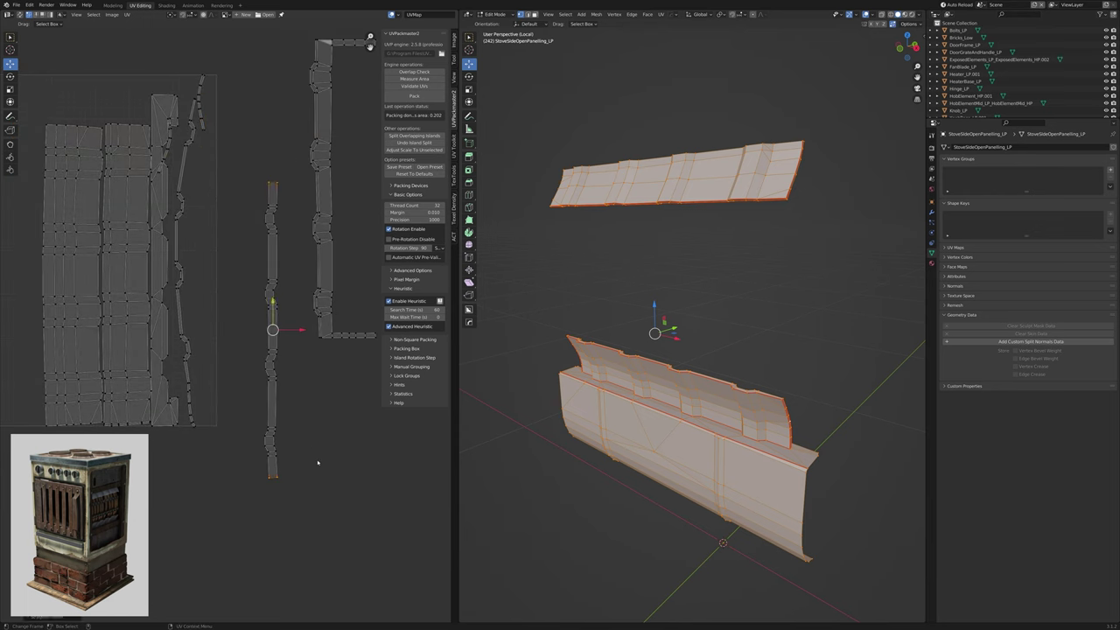
key(q)
click(241, 473)
key(q)
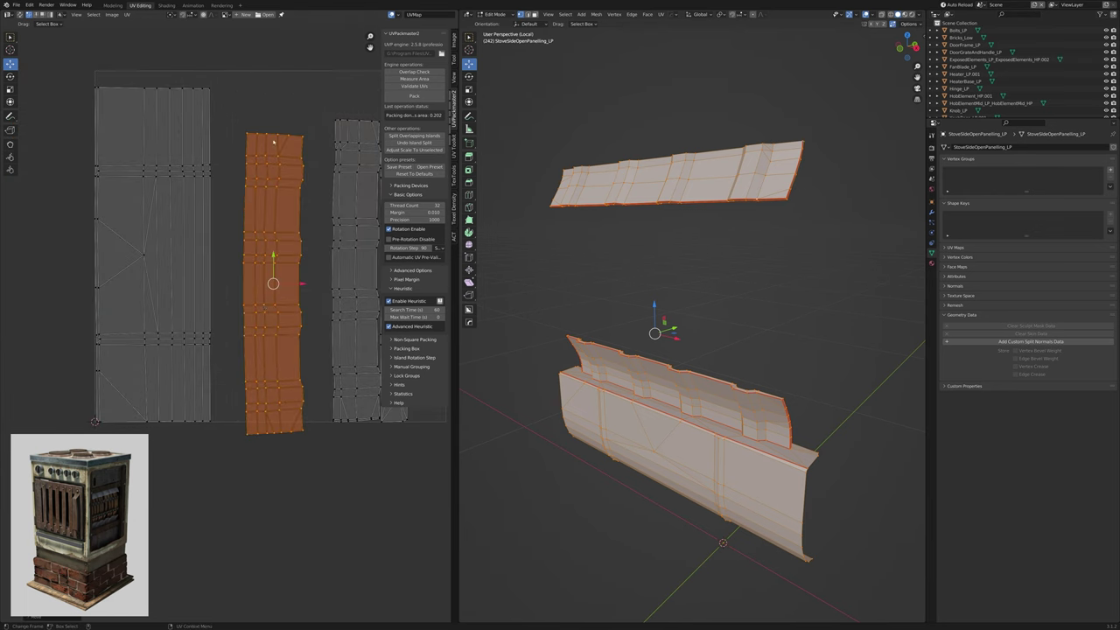
Straighten the panelling's wide curved UV island and the narrow strip at its end.
key(q)
click(276, 421)
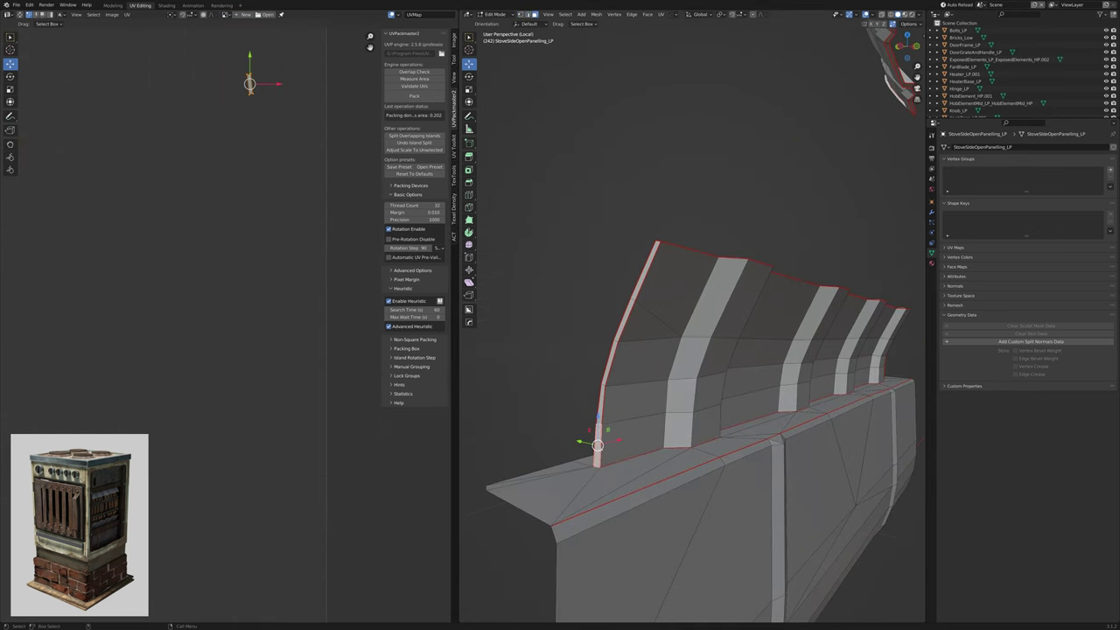
key(q)
click(250, 317)
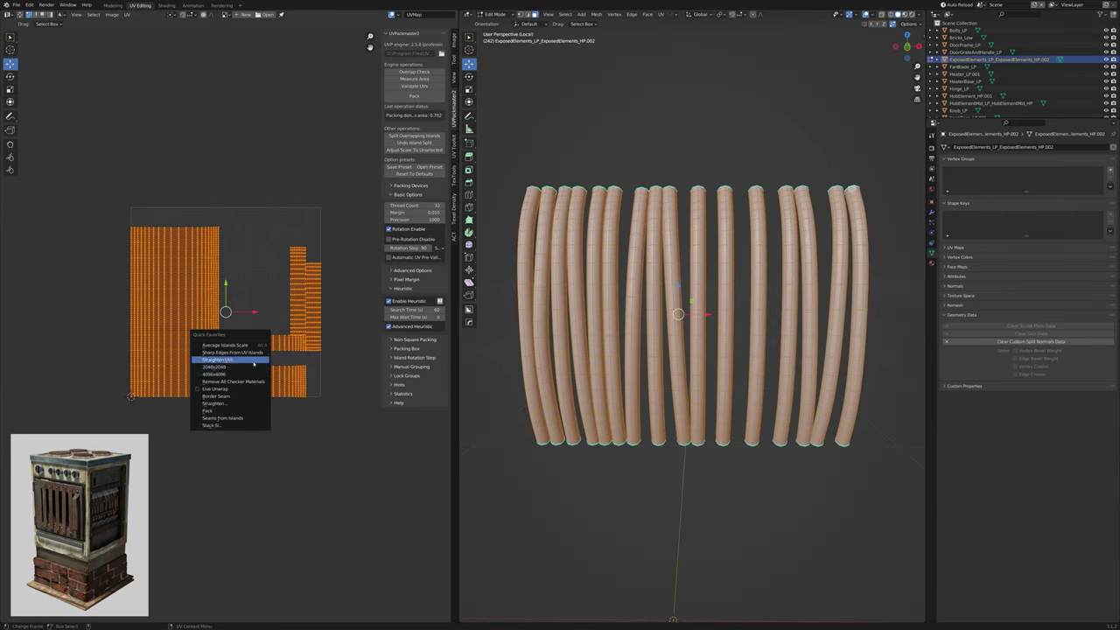
Pack the straightened UV islands of the curved exposed element tubes.
click(414, 96)
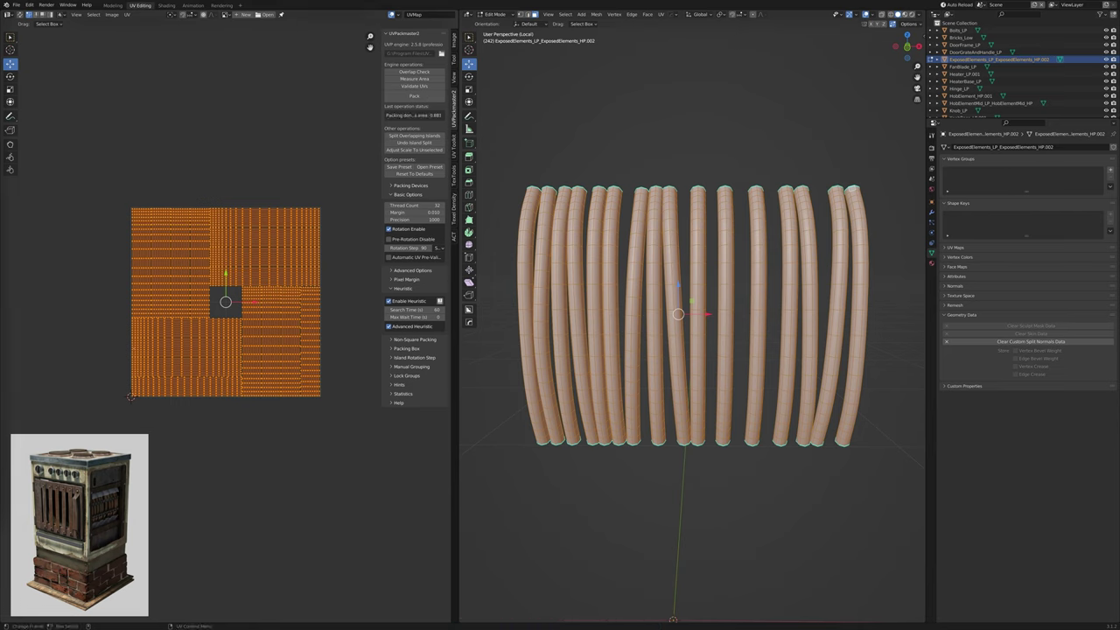
right_click(271, 293)
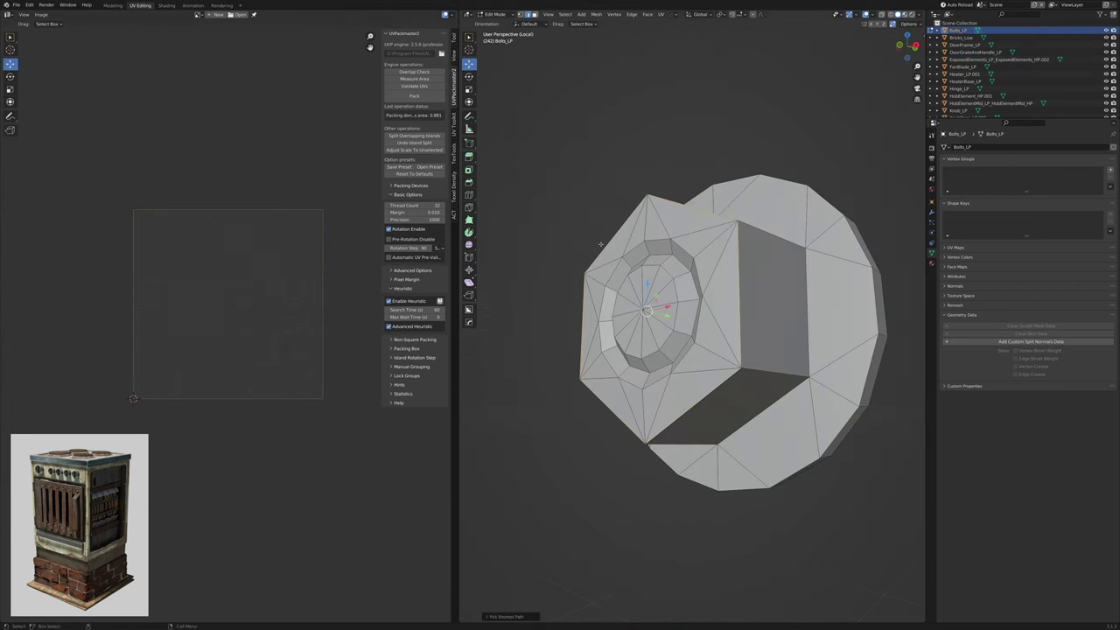
Seam and unwrap Bolts_LP, straighten its circular rim strip, and pack all its UV islands.
middle_drag(600, 244, 709, 359)
key(a)
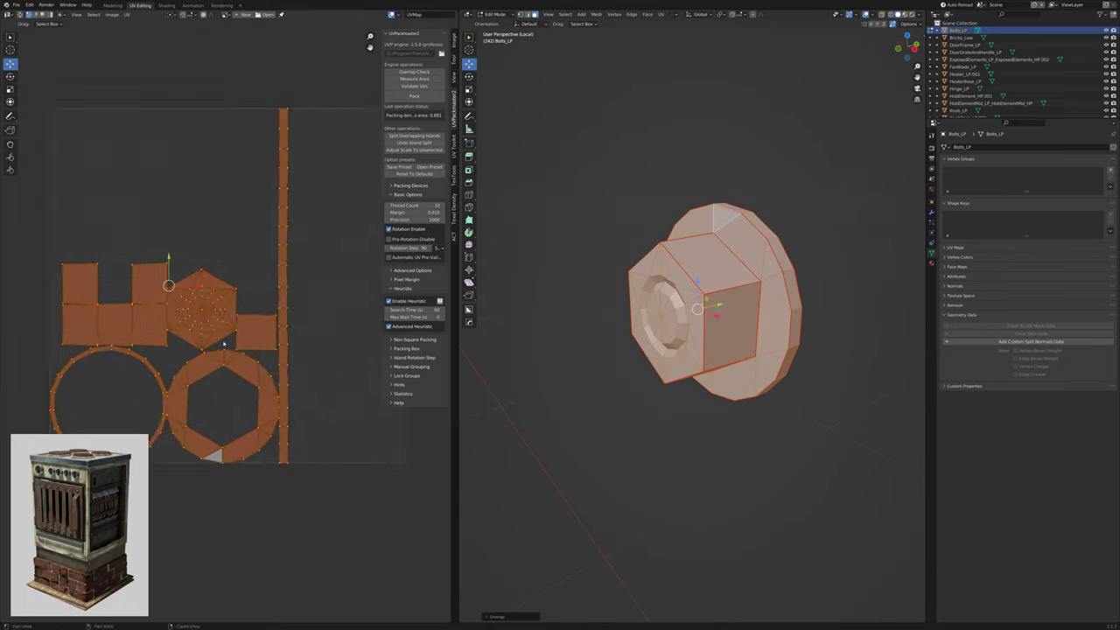
click(157, 306)
click(278, 313)
key(a)
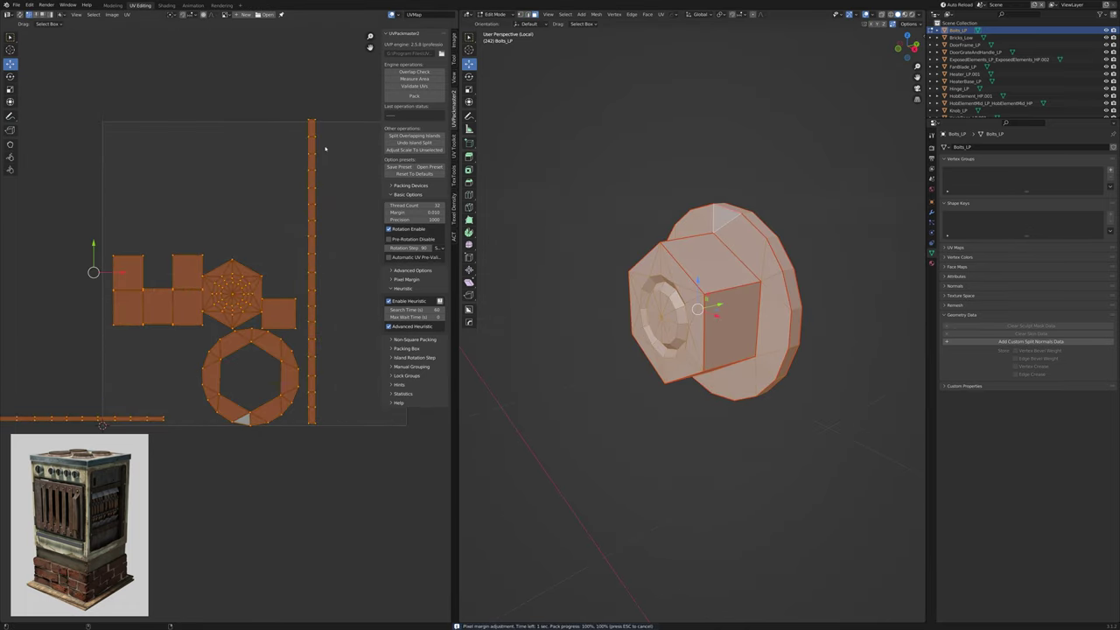
click(414, 94)
Return to the full stove view, save the file, and select the low-poly parts in object mode.
key(KP_Divide)
key(ctrl+s)
key(Tab)
drag(550, 183, 782, 467)
middle_drag(845, 282, 840, 282)
click(744, 289)
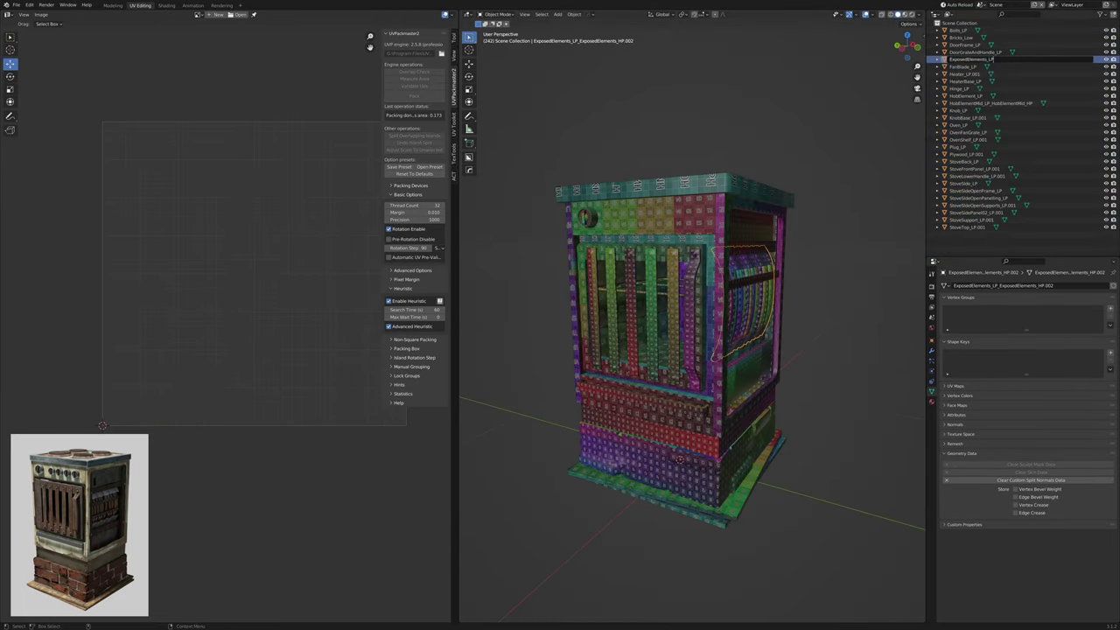
Remove the .001 and high-poly suffixes from the remaining object names in the outliner so they end in _LP.
double_click(976, 176)
key(End)
key(BackSpace)
key(BackSpace)
key(BackSpace)
key(BackSpace)
key(End)
key(BackSpace)
key(BackSpace)
key(BackSpace)
key(BackSpace)
key(Return)
click(987, 227)
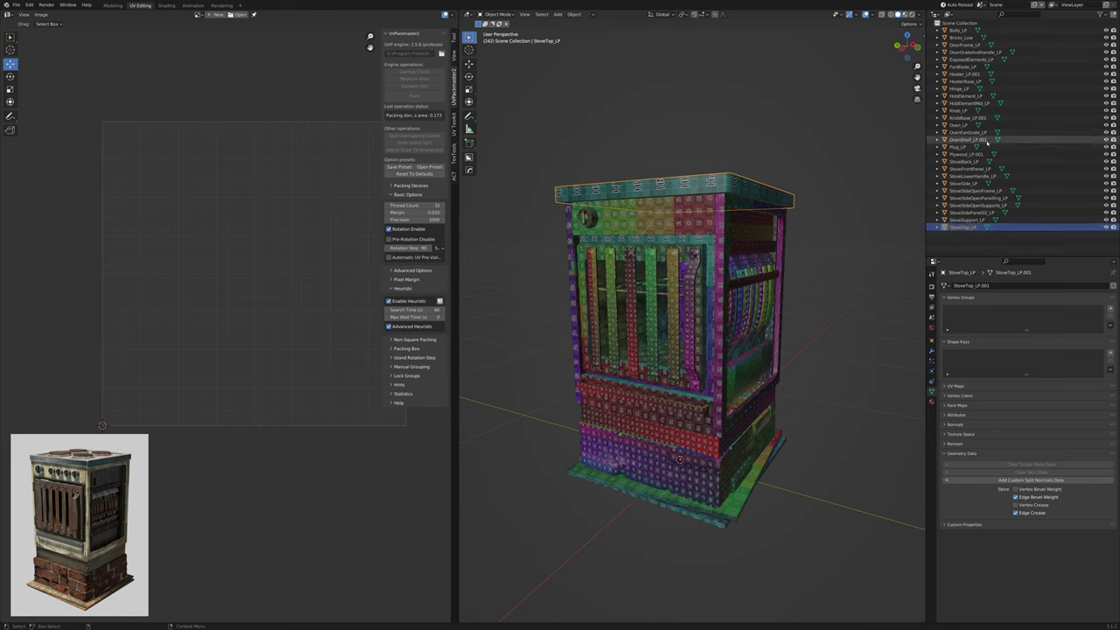
double_click(963, 37)
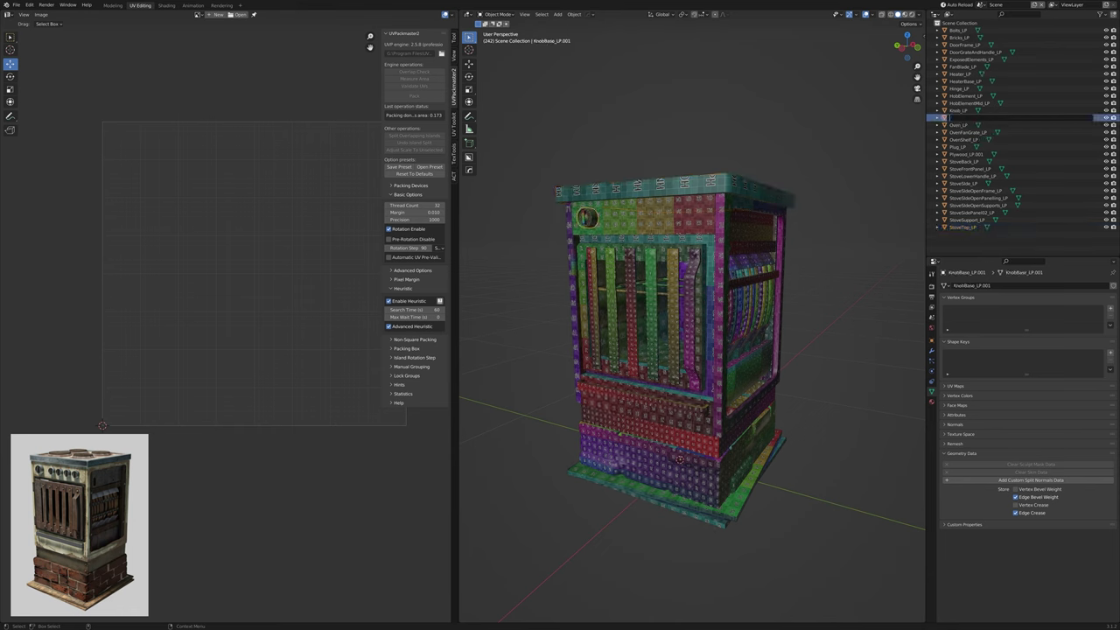
middle_drag(840, 262, 862, 254)
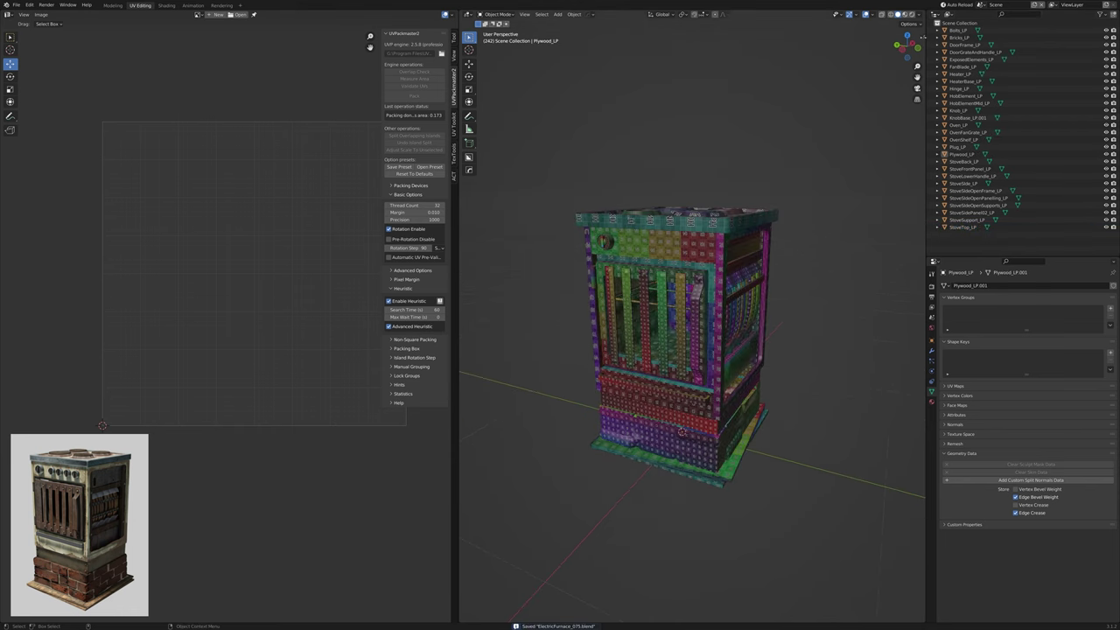
Select all low-poly parts and copy their object names to their mesh data names.
key(n)
key(a)
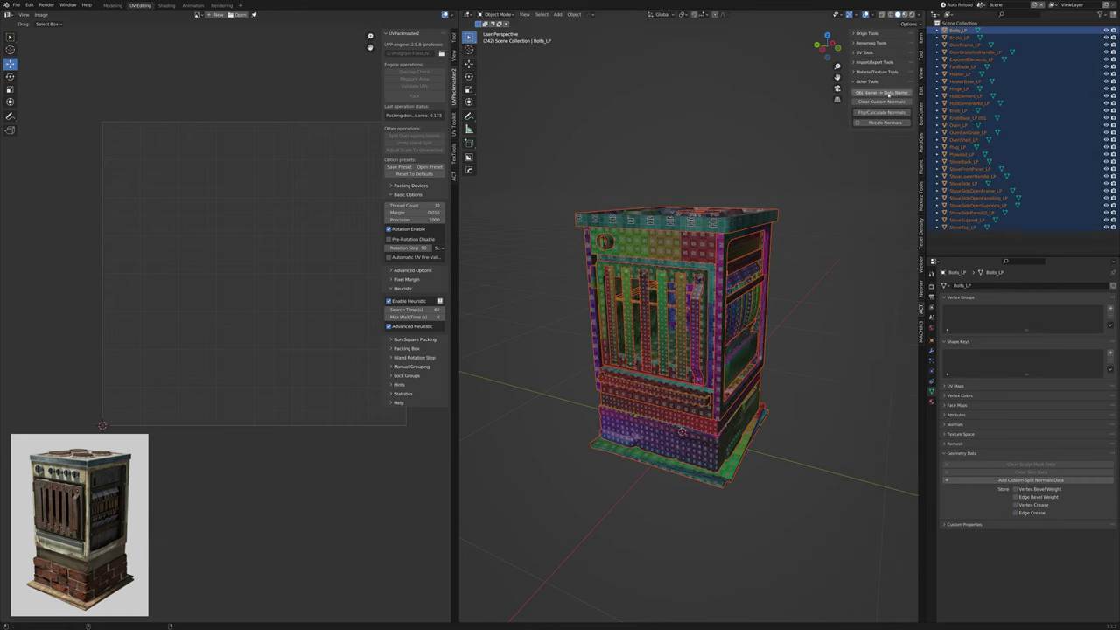
drag(938, 30, 938, 49)
Edit all selected parts together and pack all their UV islands into one shared layout.
key(Tab)
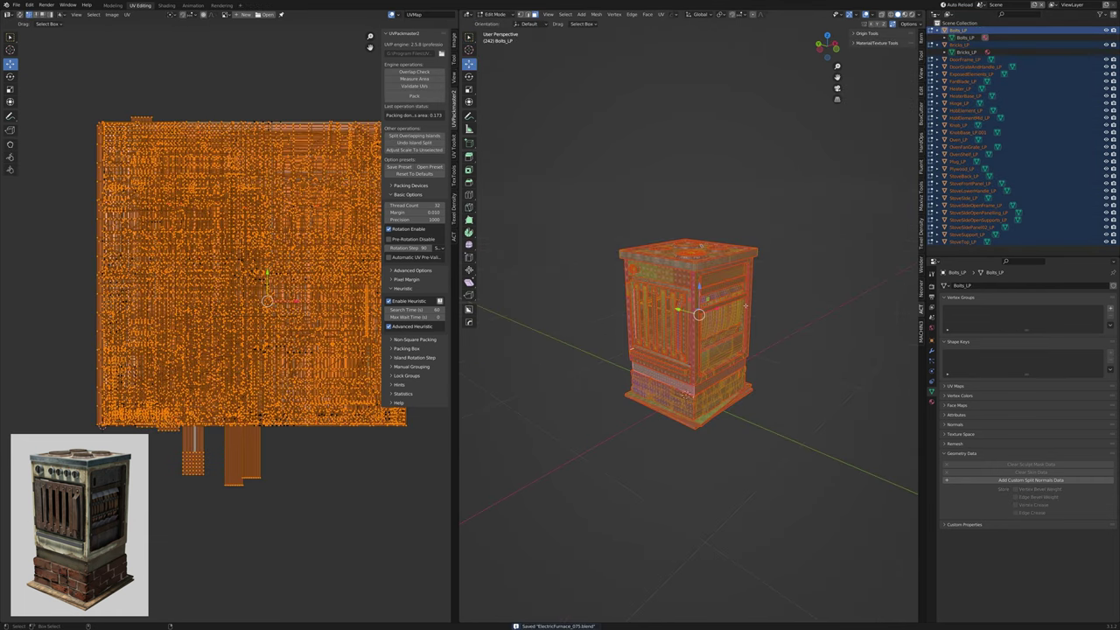
click(415, 96)
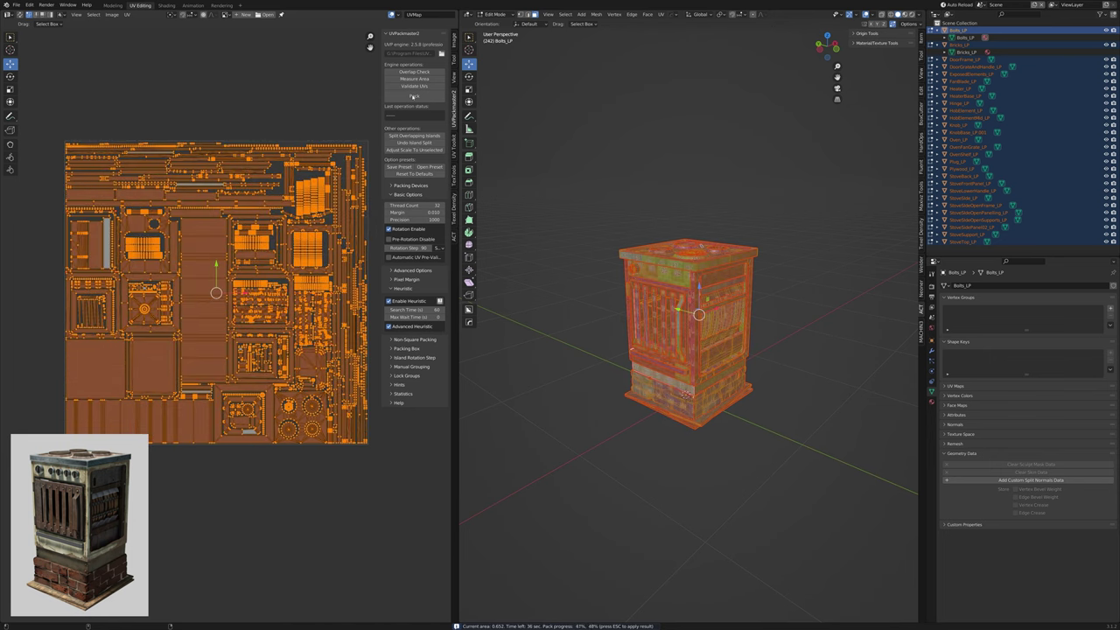
scroll(218, 262, up, 3)
click(52, 402)
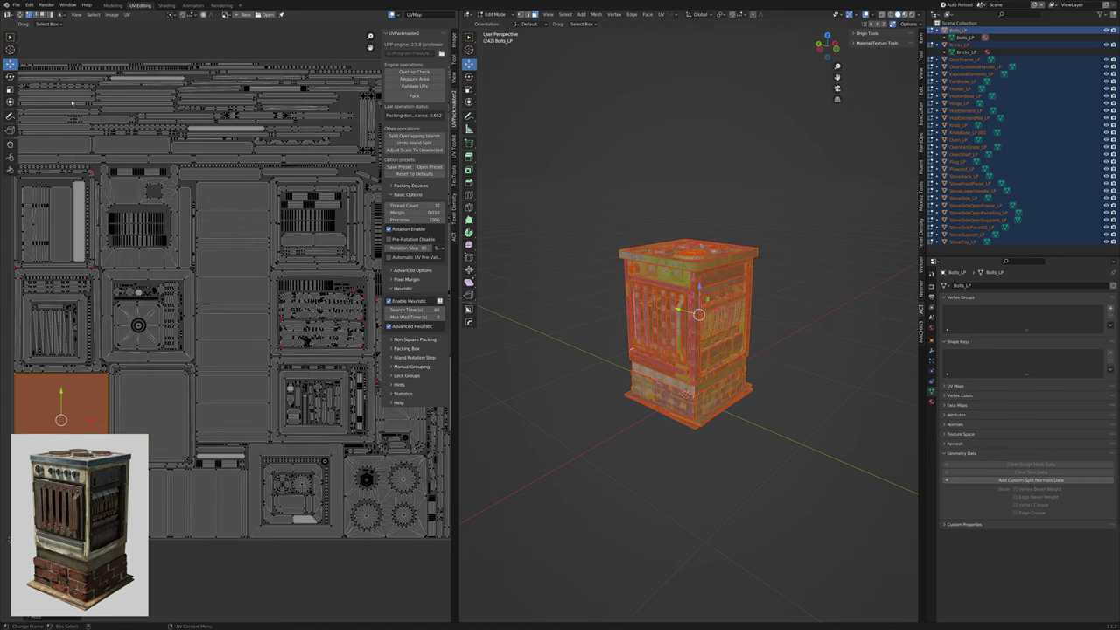
Undo the last edits to the long curved UV strip above the packed layout.
middle_drag(700, 368, 700, 298)
scroll(266, 252, up, 2)
key(ctrl+z)
key(ctrl+z)
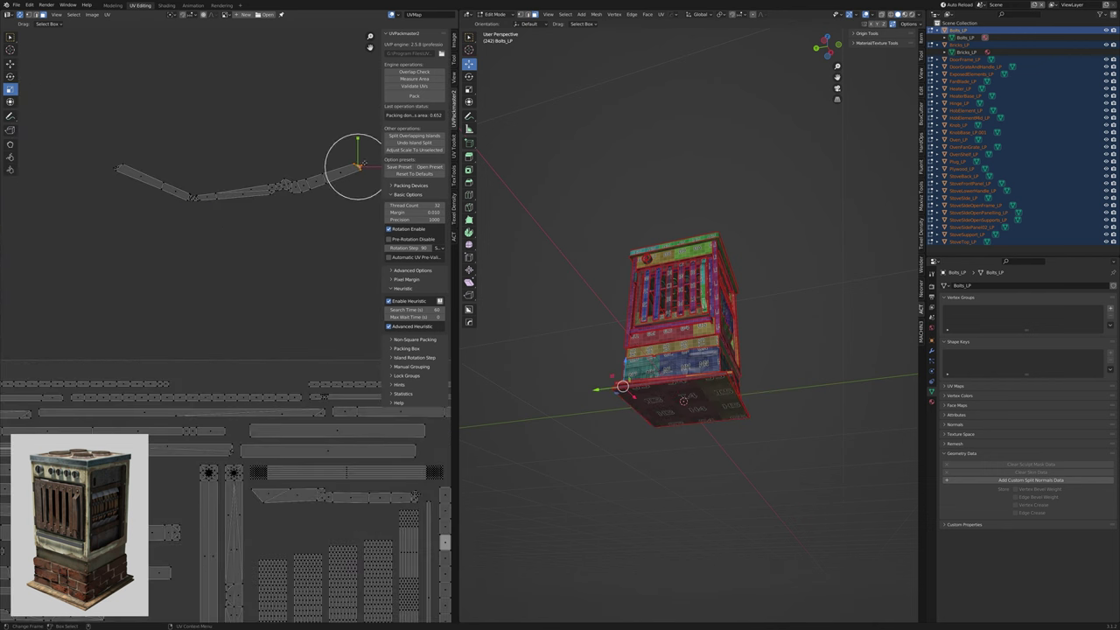
key(ctrl+z)
key(ctrl+z)
key(ctrl+z)
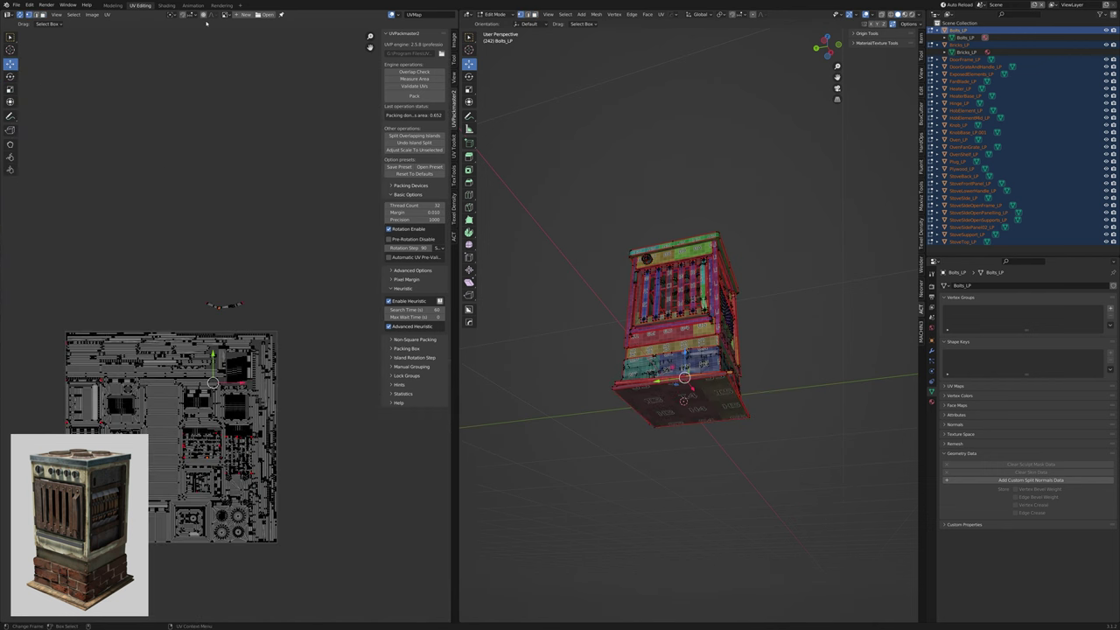
Re-unwrap the long curved UV strip above the packed layout into a straighter horizontal strip.
key(a)
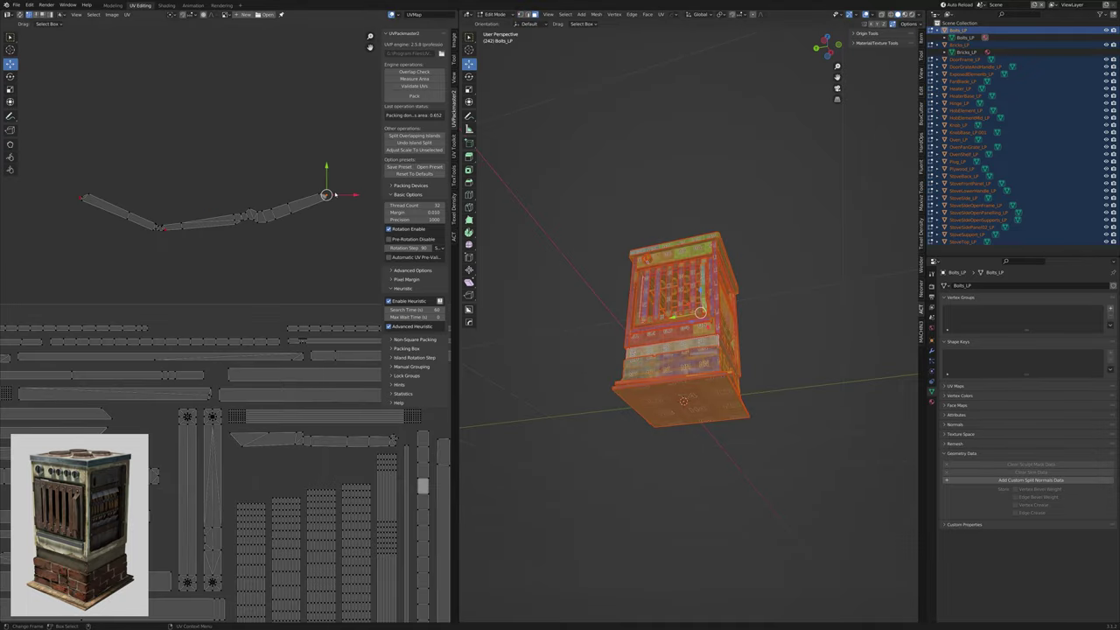
key(KP_Decimal)
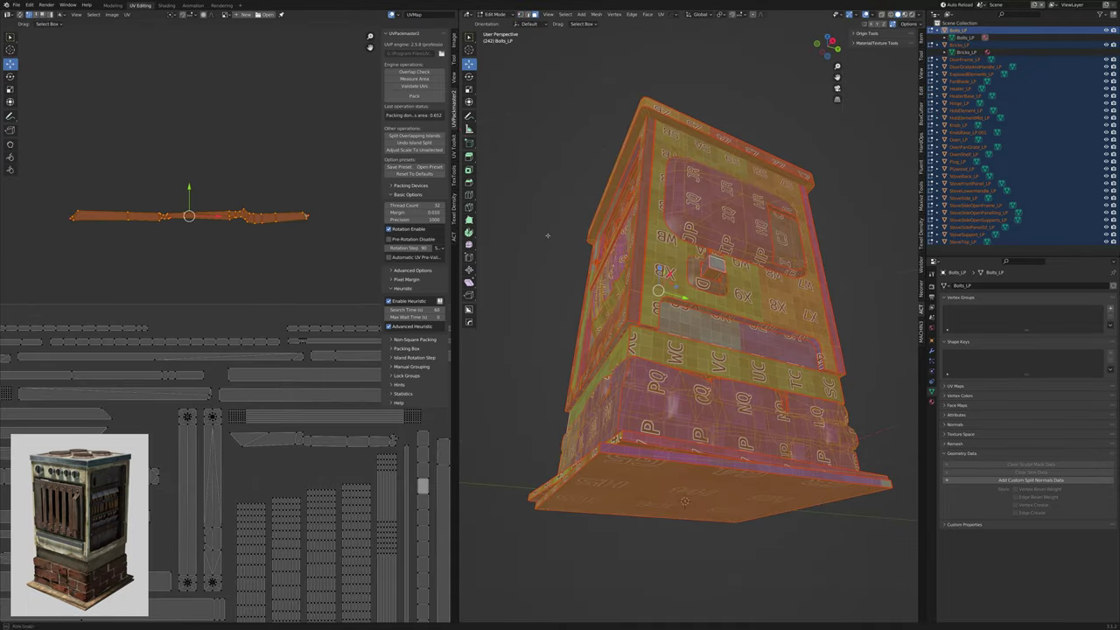
key(alt+a)
key(a)
key(KP_1)
middle_drag(585, 305, 612, 288)
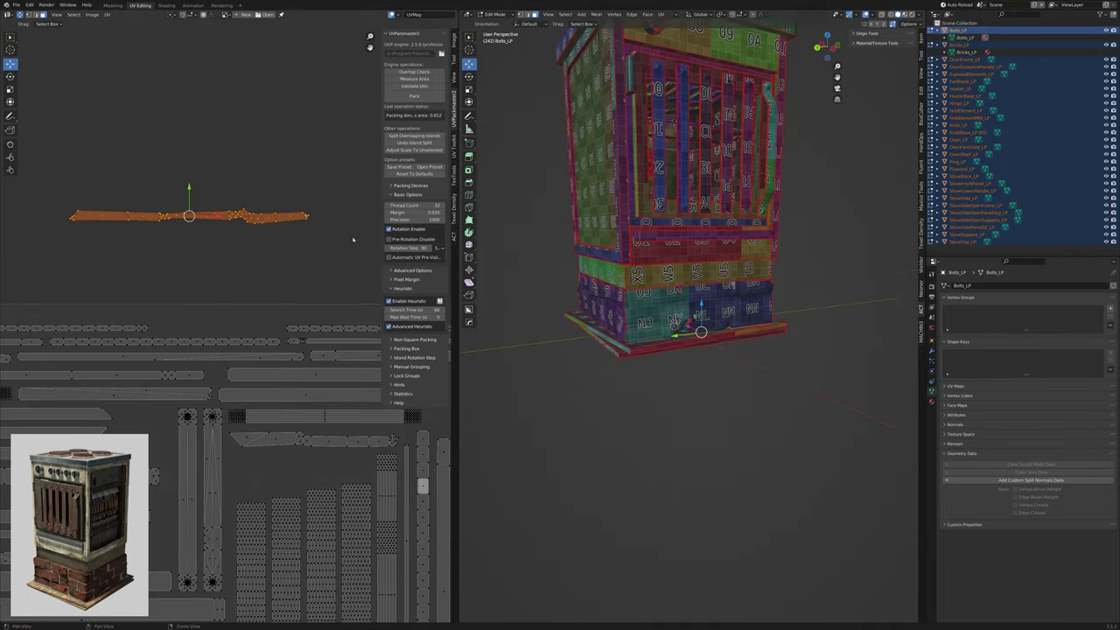
Repack the UV islands of all stove parts together and save the file.
scroll(612, 288, down, 3)
key(a)
click(414, 95)
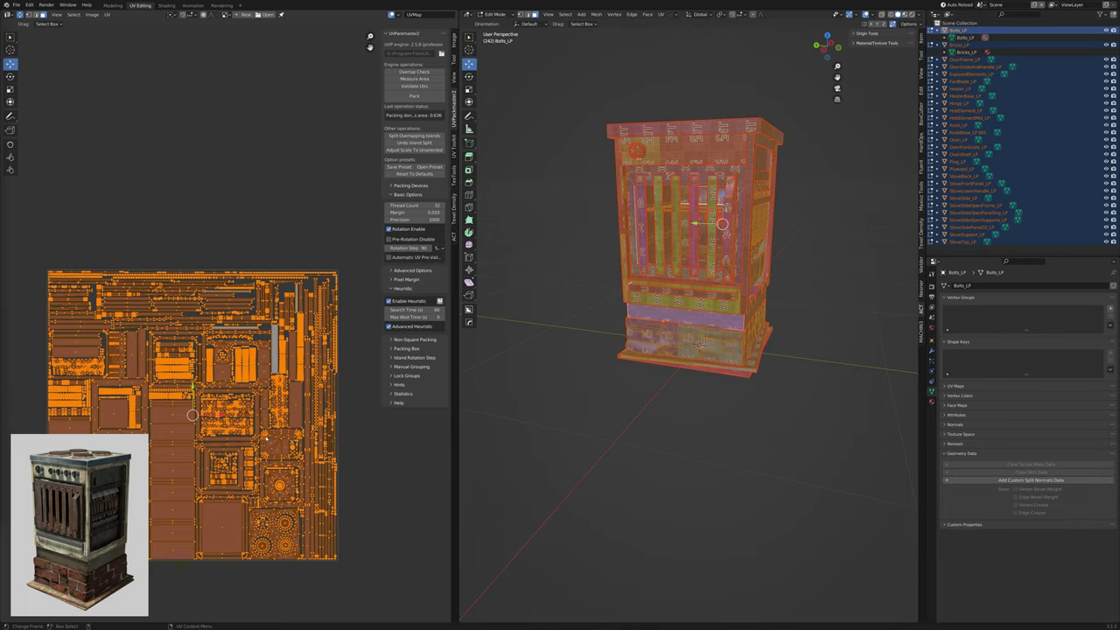
mouse_move(691, 324)
middle_down()
mouse_move(639, 350)
mouse_move(656, 393)
mouse_move(691, 332)
middle_up()
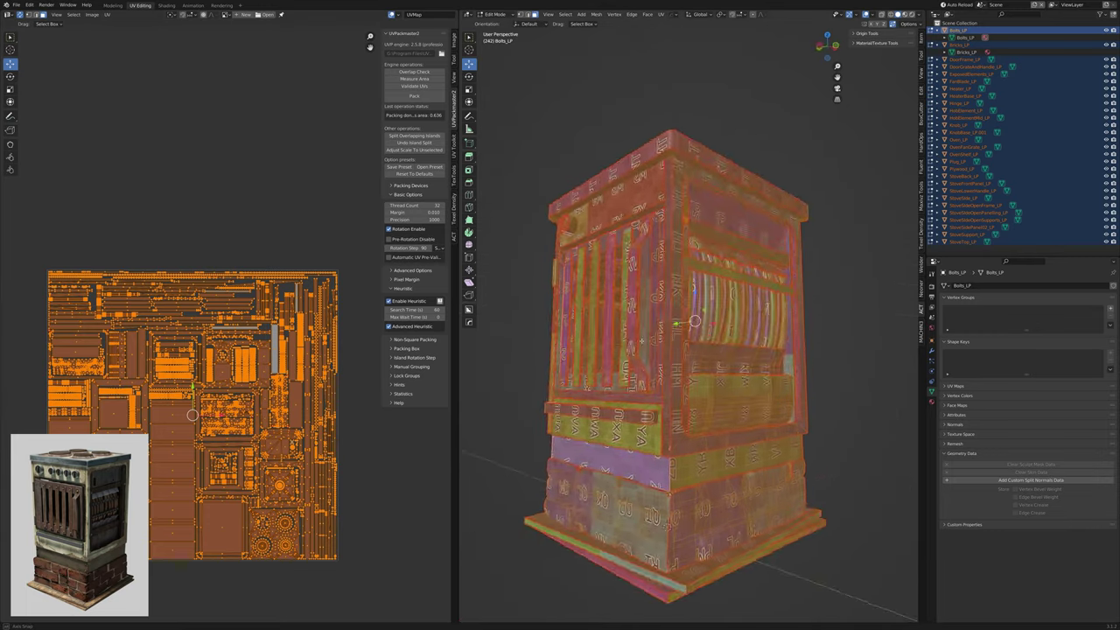
scroll(192, 411, up, 3)
drag(454, 350, 624, 350)
middle_drag(769, 350, 799, 358)
key(ctrl+s)
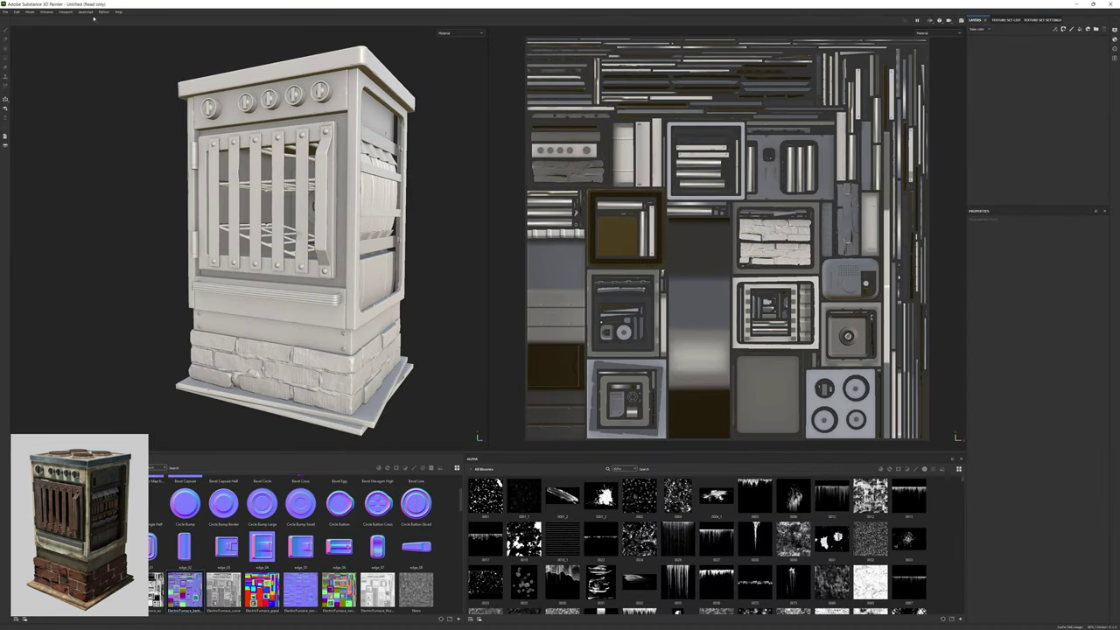
In Substance 3D Painter, save the stove project as ElectricFurnace in the Substance folder inside Electric Furnace.
key(ctrl+s)
click(37, 120)
key(ctrl+shift+n)
key(Return)
text(ElectricFurnace)
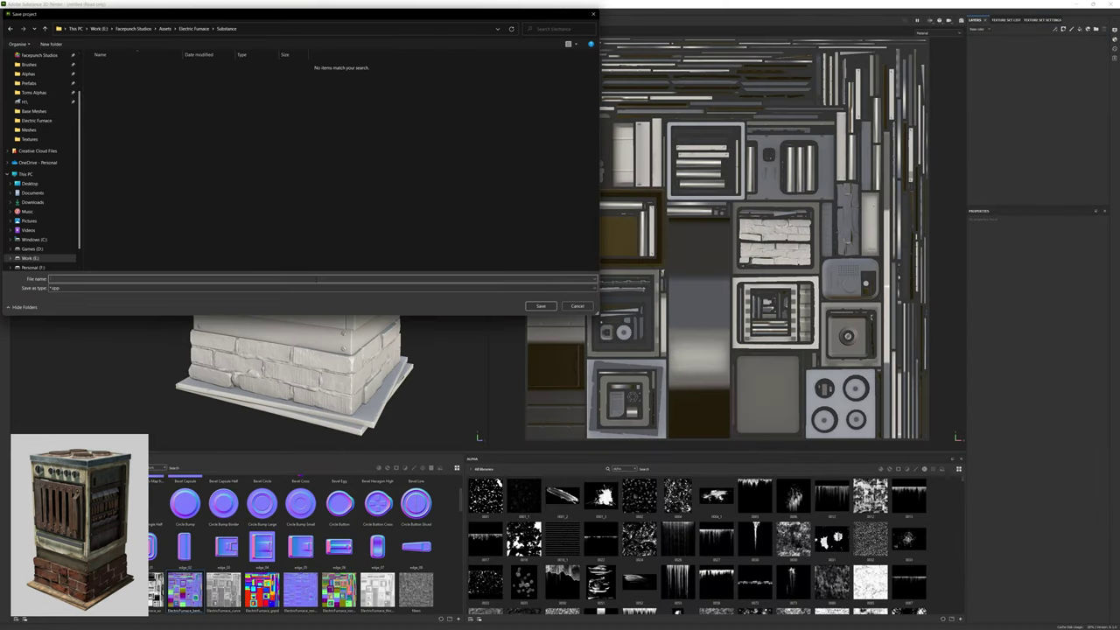
key(Return)
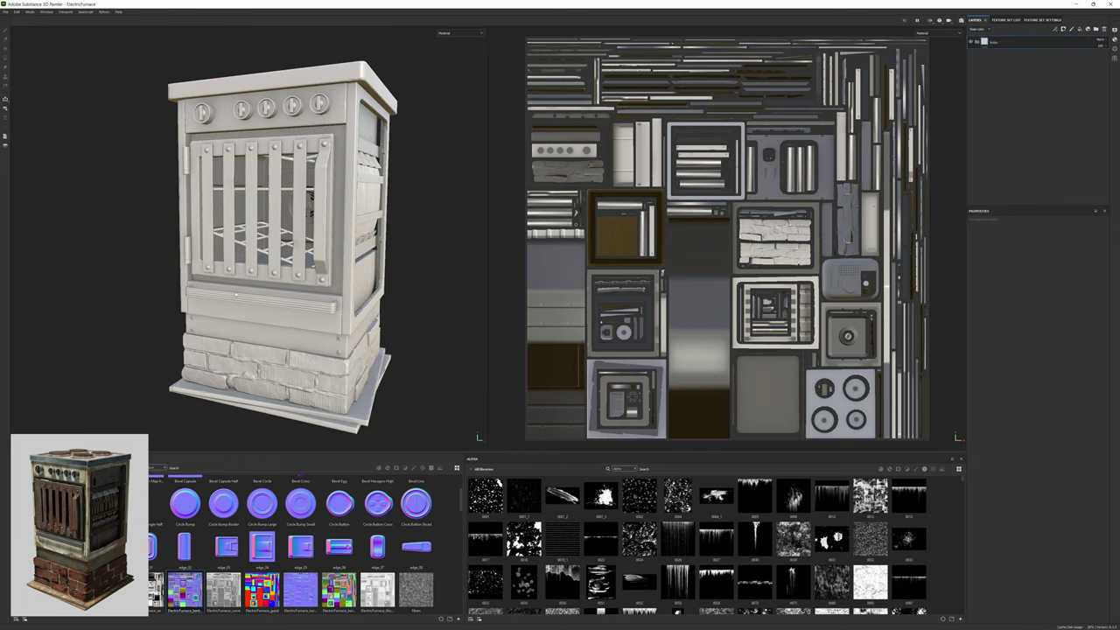
Add a fill layer for the bricks and give it a brick-red base colour.
click(379, 468)
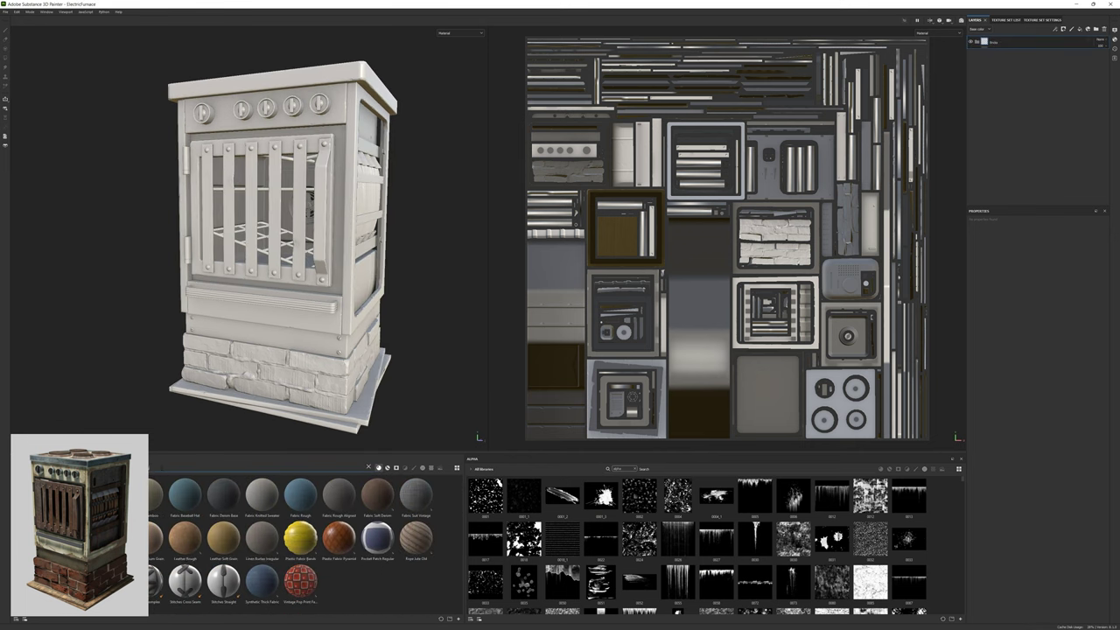
click(1087, 28)
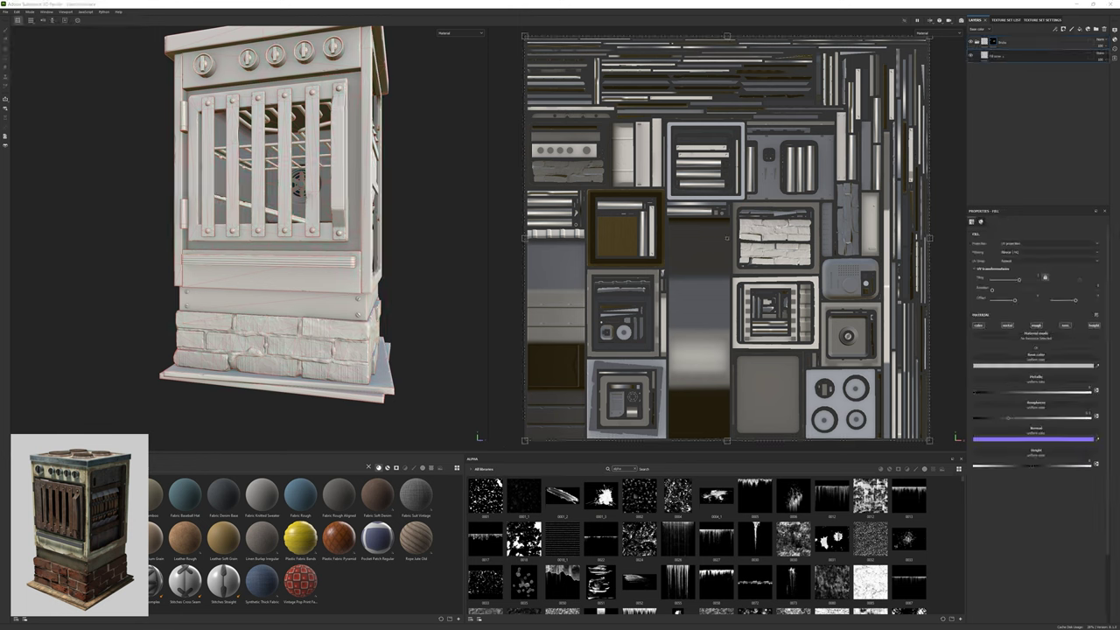
click(1033, 366)
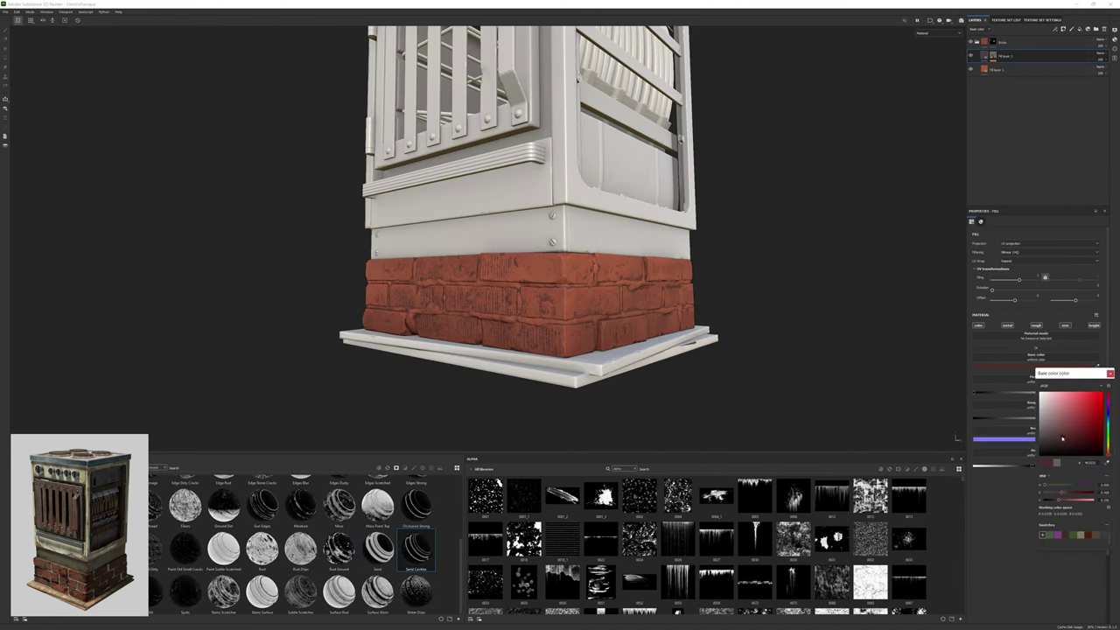
Set the base colour of the uppermost copied brick fill layer to dark red.
alt+drag(699, 262, 601, 311)
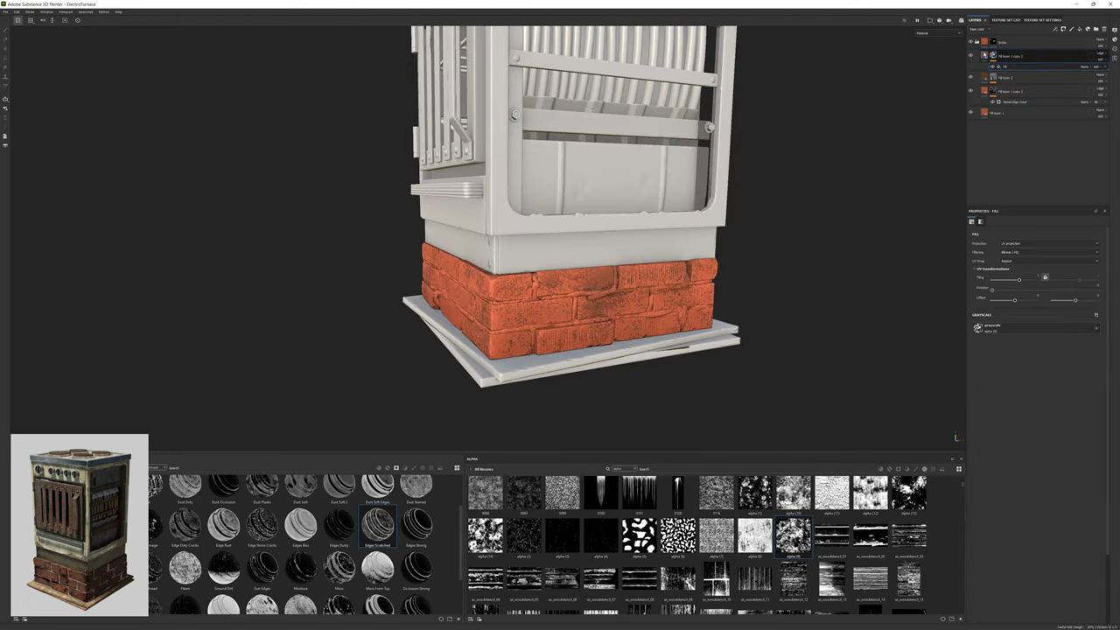
click(1035, 365)
click(1093, 437)
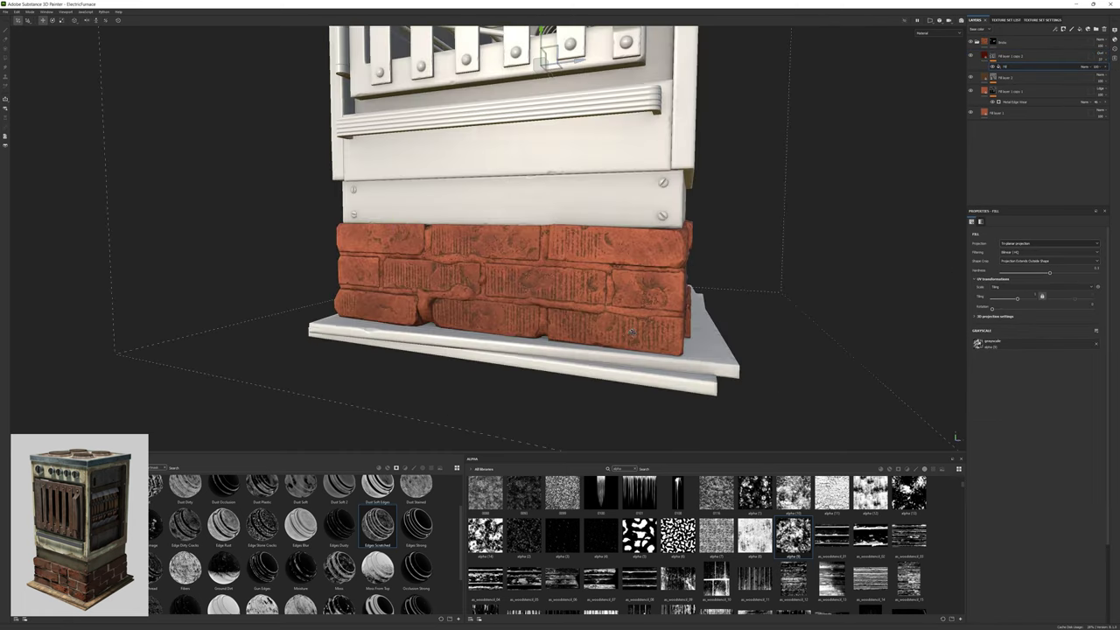
Increase the tiling of the tri-planar alpha fill in the dark red layer's mask and add a Levels adjustment to it.
key(m)
drag(1017, 298, 1021, 298)
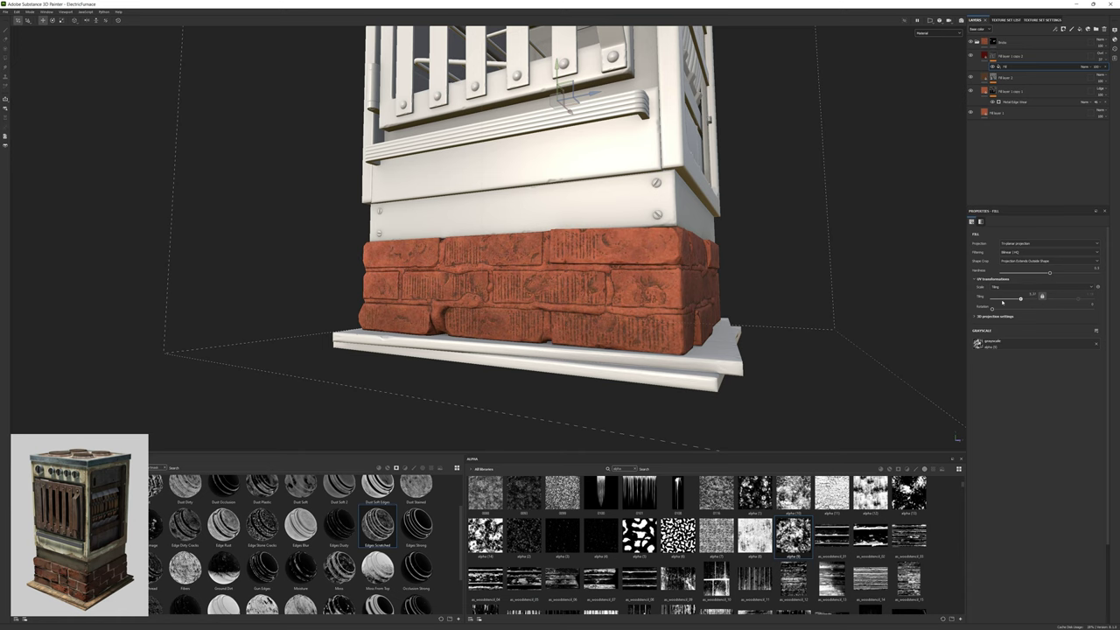
right_click(1011, 66)
click(1041, 171)
alt+shift+drag(725, 201, 839, 158)
Add another fill layer above the brick layers and give it a dark grey-brown base colour.
click(1079, 29)
click(1032, 364)
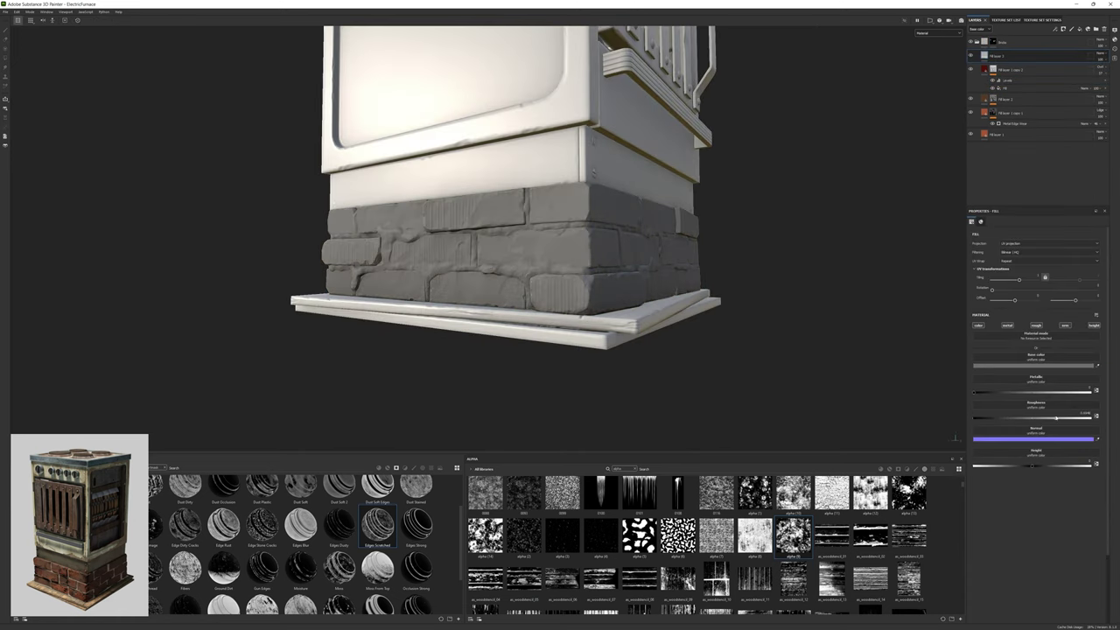
drag(1076, 385, 1062, 395)
Try masking the grey-brown fill layer with the Occlusion Strong smart mask, with Global Invert enabled.
key(1)
mouse_move(416, 567)
mouse_down()
mouse_move(700, 262)
mouse_move(1006, 56)
mouse_up()
click(1048, 260)
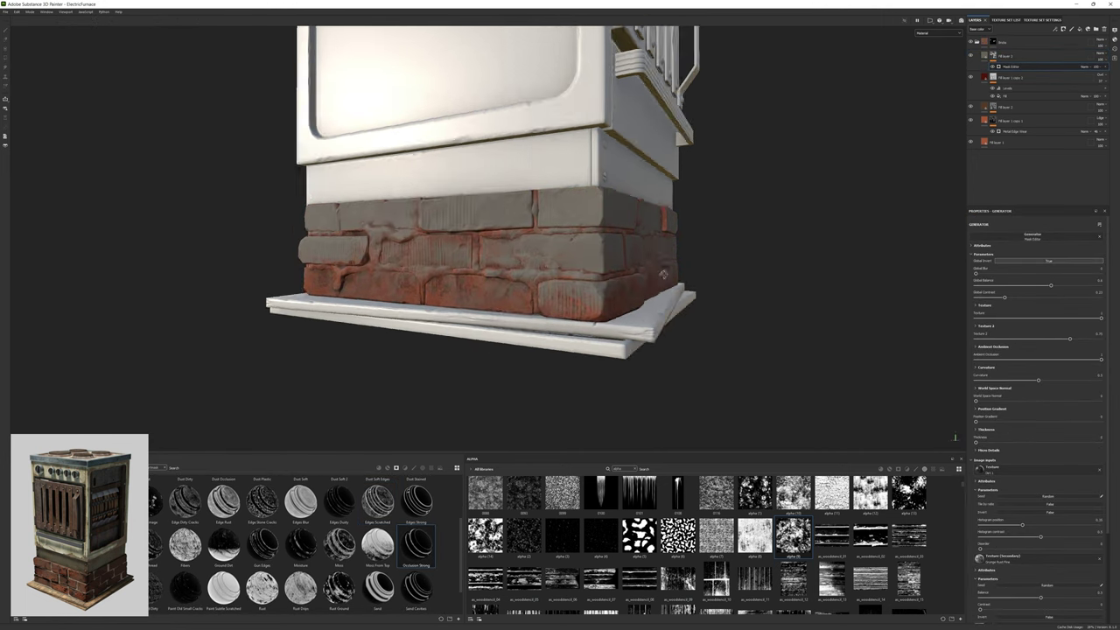
alt+drag(840, 280, 916, 285)
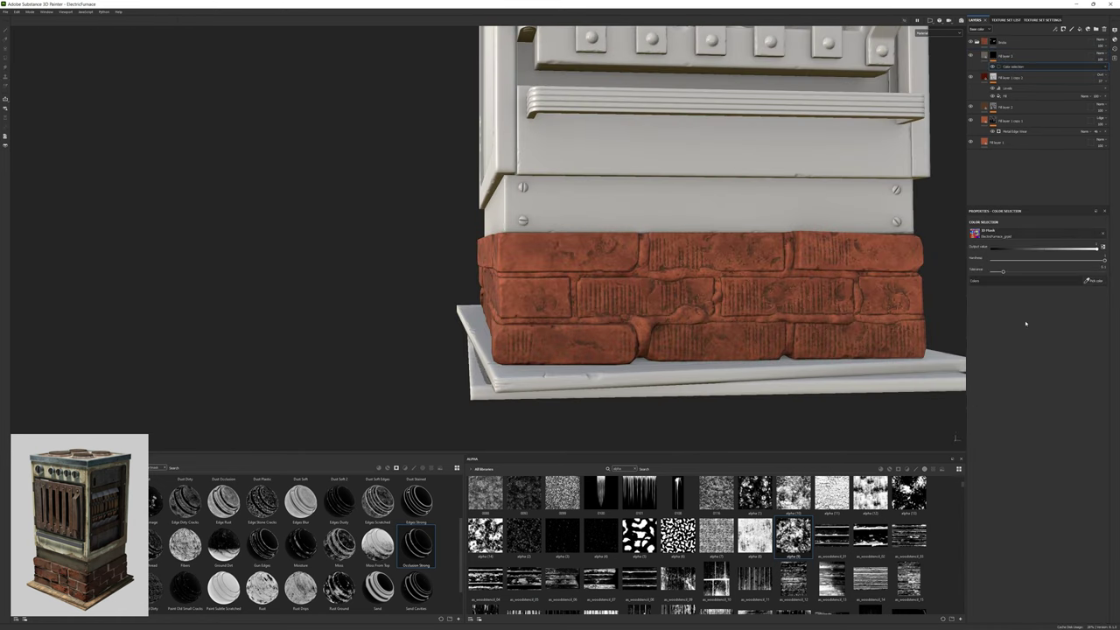
Give the grey-brown fill layer a black mask and apply the Edges Scratched smart mask to it.
right_click(995, 55)
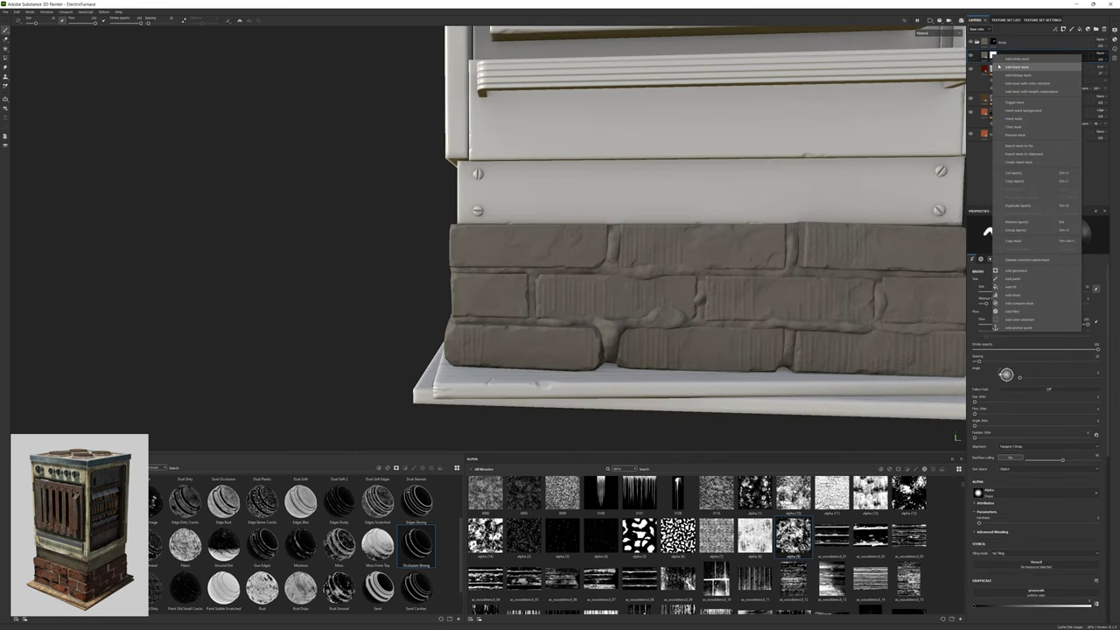
click(999, 66)
drag(377, 500, 1006, 56)
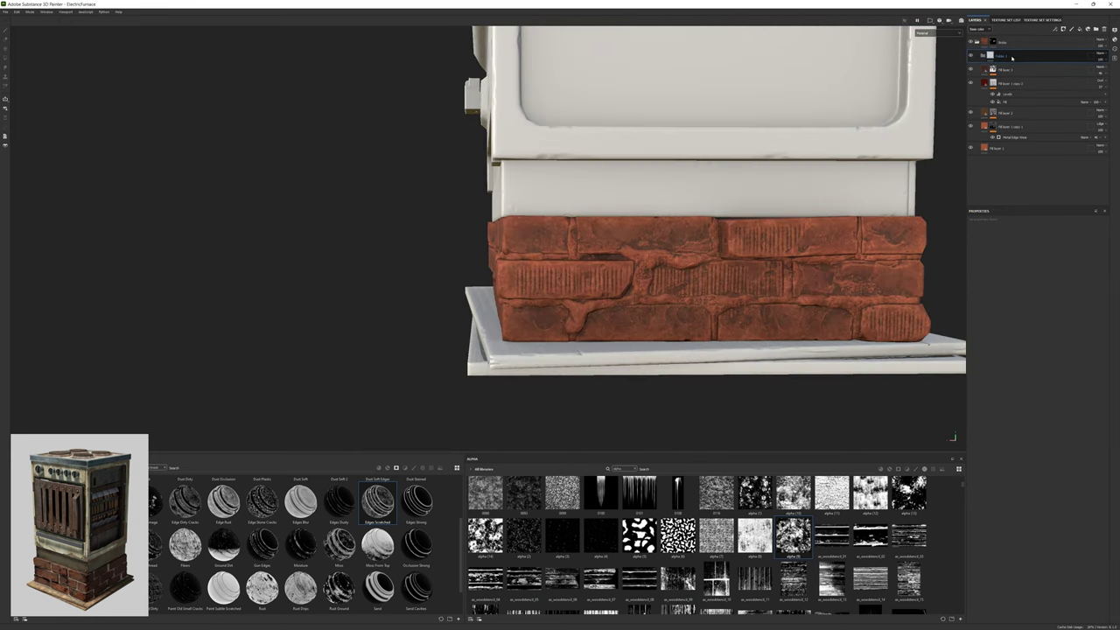
Set the base colour of the fill layer inside the new folder to a light beige mortar tone.
drag(1066, 437, 1062, 413)
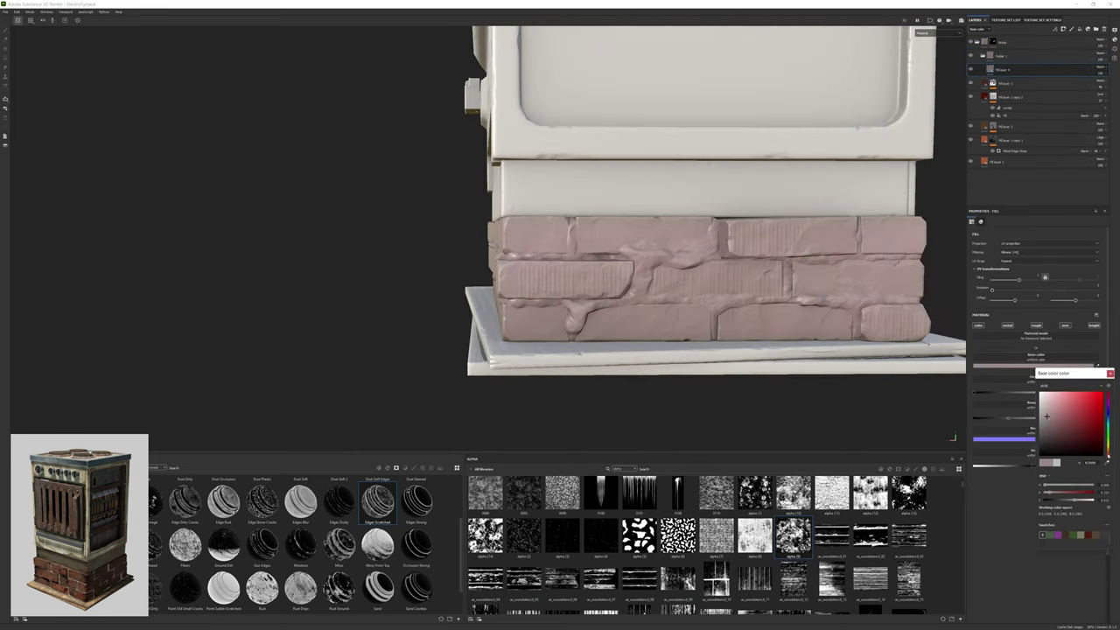
click(1096, 380)
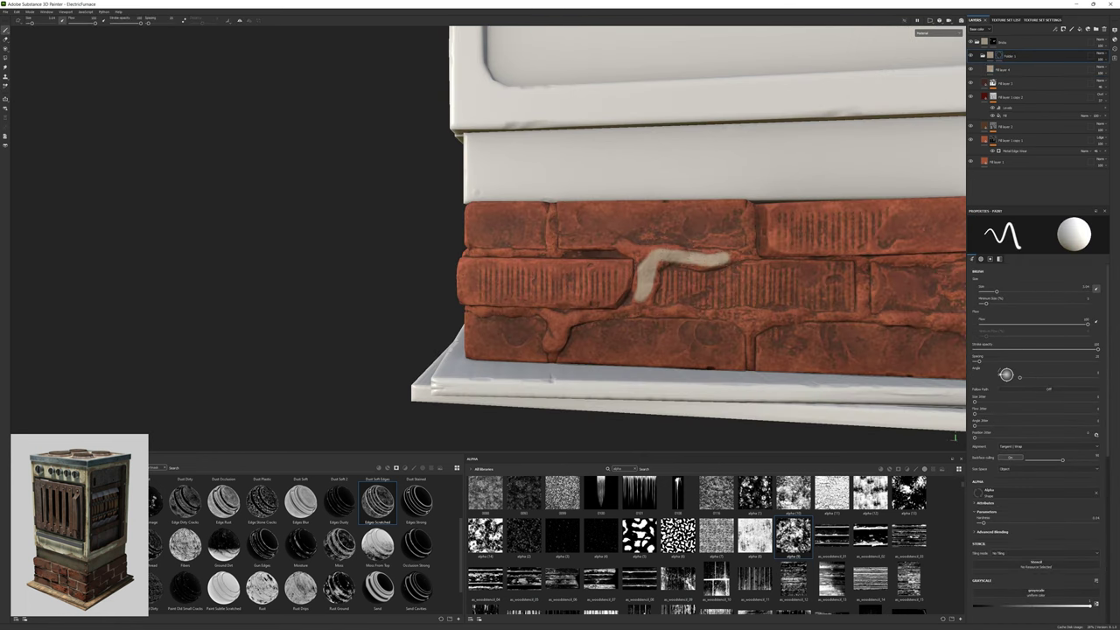
Paint white into the mortar folder's mask along the stepped joint between the upper and middle brick rows on the flat-panelled side.
drag(652, 262, 623, 289)
scroll(612, 262, down, 1)
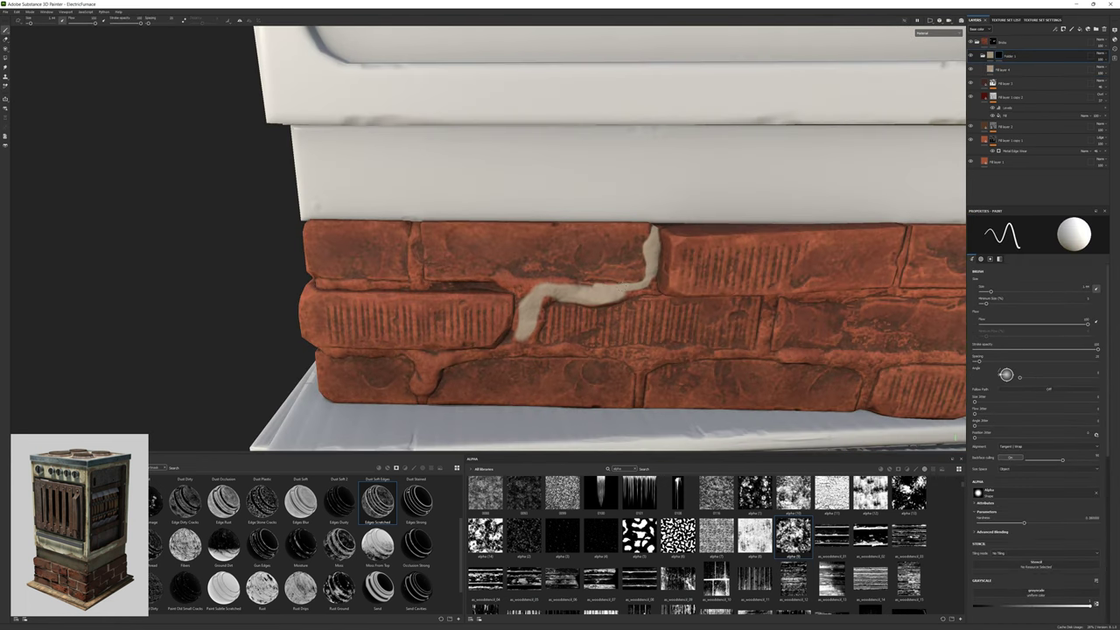
alt+drag(569, 262, 647, 245)
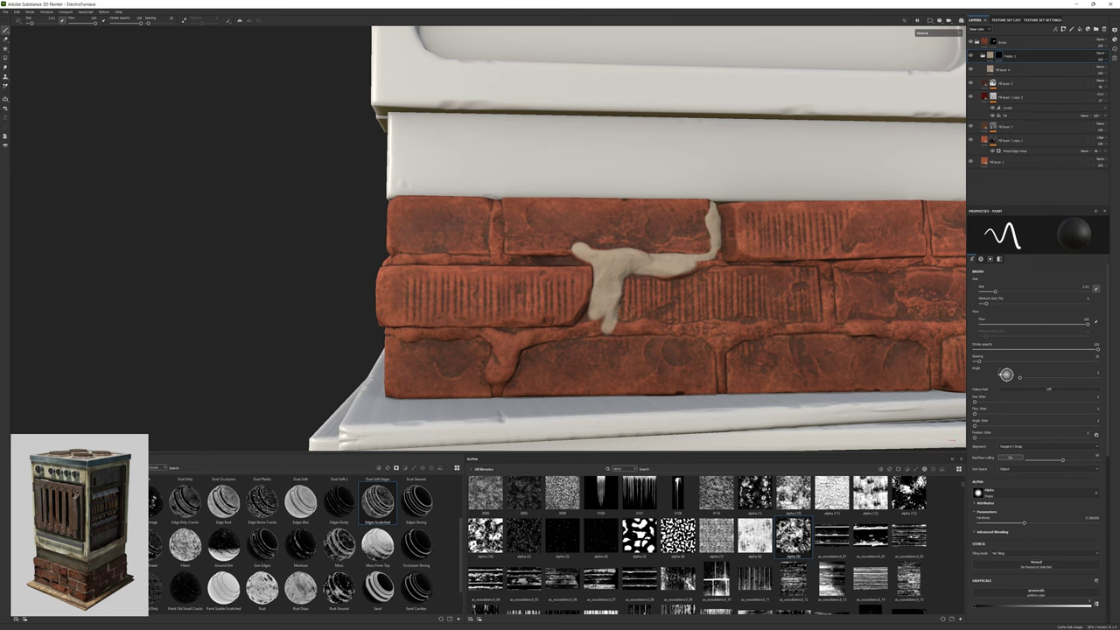
alt+drag(573, 368, 623, 322)
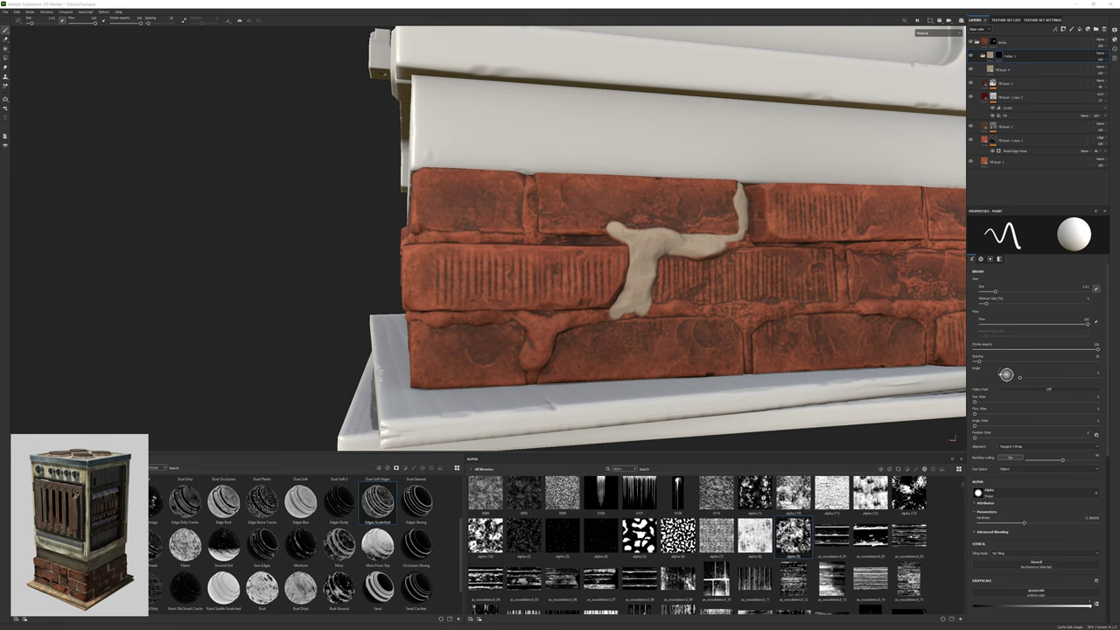
alt+drag(613, 262, 573, 258)
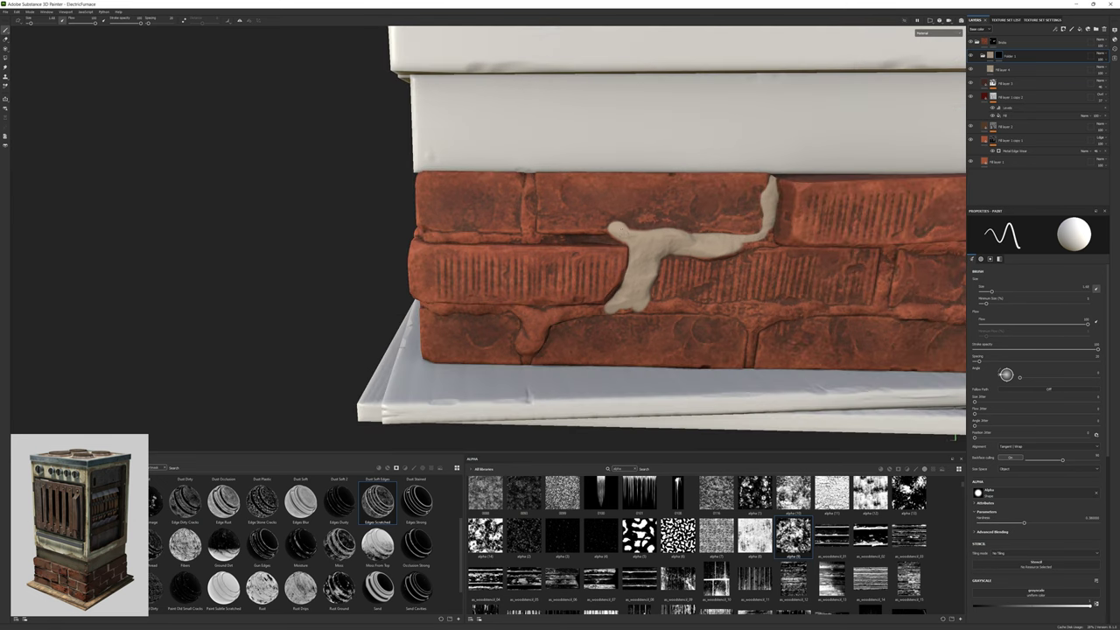
alt+drag(630, 294, 638, 240)
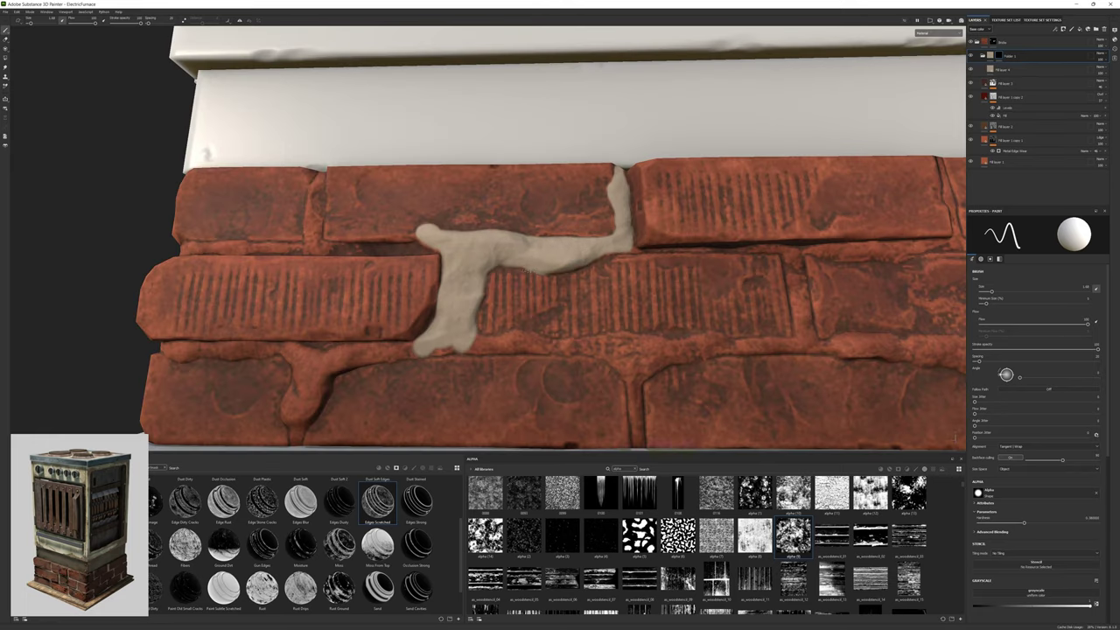
alt+middle_drag(518, 266, 630, 294)
alt+middle_drag(518, 262, 627, 290)
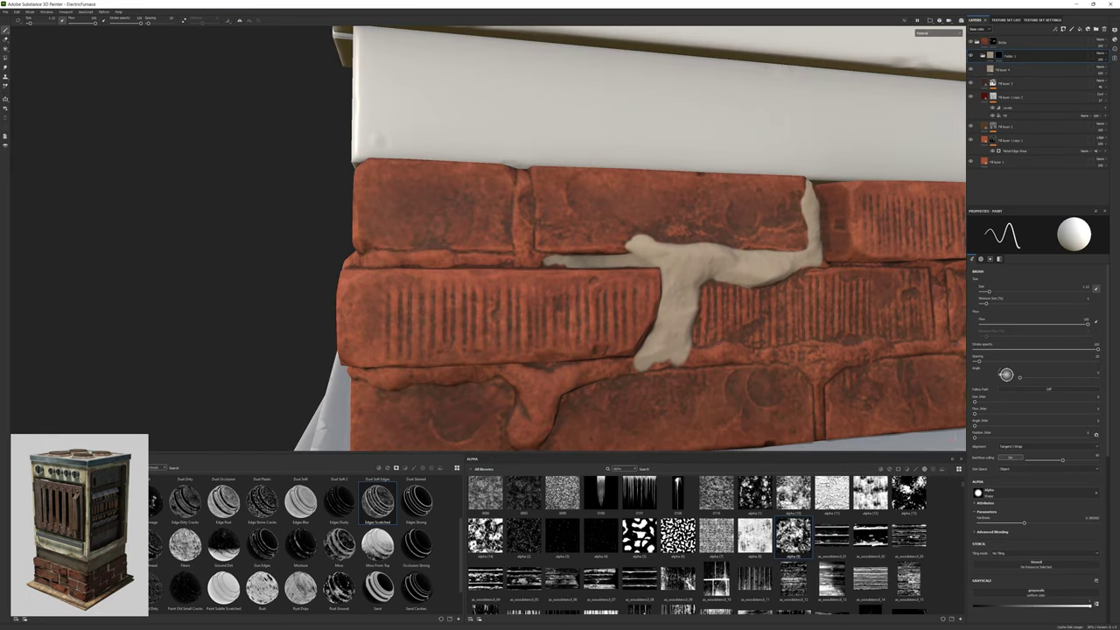
Extend the mortar along the upper joint to the corner and wrap it onto the end of the vented side.
alt+drag(542, 263, 555, 239)
drag(565, 215, 554, 262)
alt+drag(700, 262, 787, 263)
mouse_move(653, 271)
mouse_down()
mouse_move(526, 277)
mouse_move(560, 263)
mouse_move(499, 260)
mouse_up()
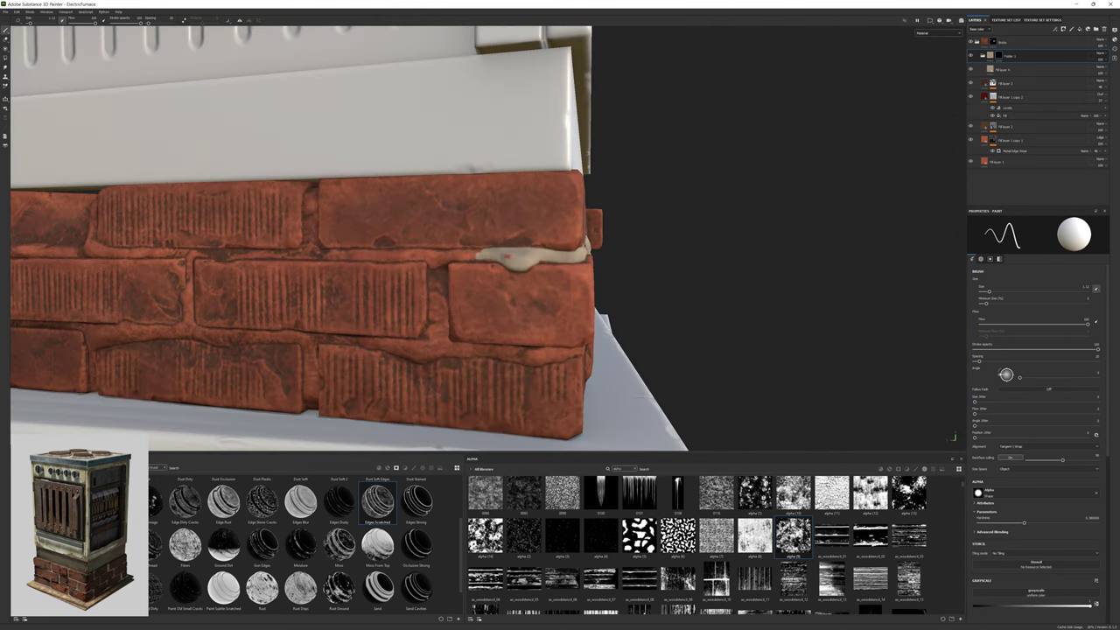
alt+drag(612, 262, 594, 267)
mouse_move(591, 267)
mouse_down()
mouse_move(413, 259)
mouse_move(421, 263)
mouse_up()
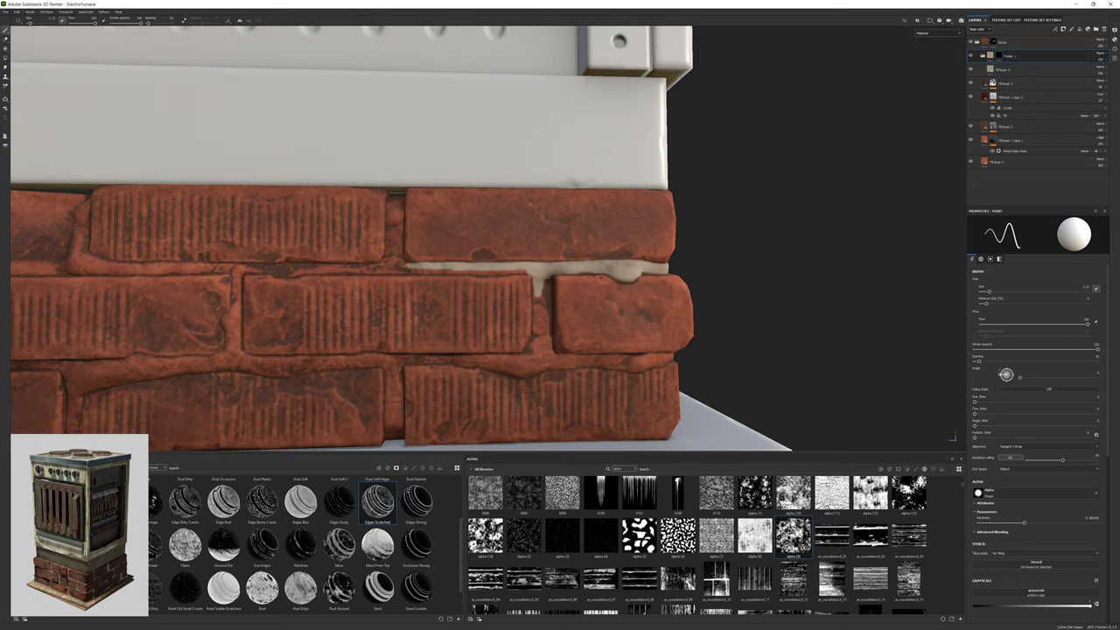
Mask mortar into the vertical and lower joints around that corner, including the lower gaps at the near end of the flat-panelled side.
drag(546, 276, 546, 326)
mouse_move(547, 326)
alt+mouse_down()
mouse_move(564, 315)
mouse_move(537, 352)
alt+mouse_up()
mouse_move(542, 306)
mouse_down()
mouse_move(523, 357)
mouse_move(394, 360)
mouse_move(542, 376)
mouse_move(653, 365)
mouse_move(612, 385)
mouse_up()
alt+drag(521, 331, 595, 219)
alt+drag(596, 324, 752, 324)
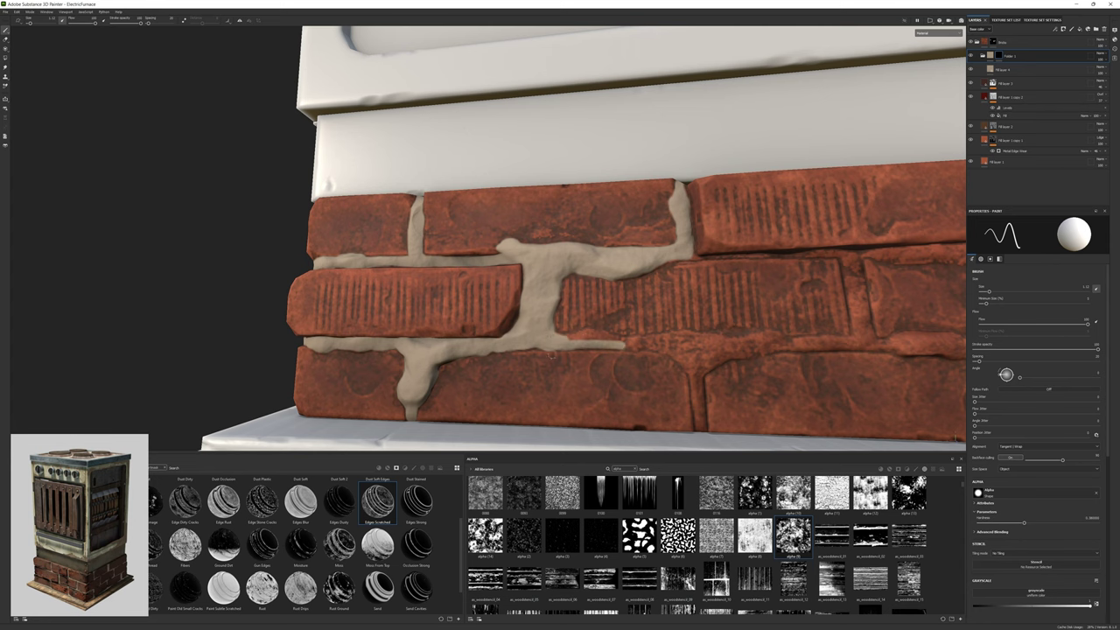
Paint mortar through the remaining joints of the flat-panelled side and carry them around the corner onto the front.
alt+drag(560, 343, 568, 334)
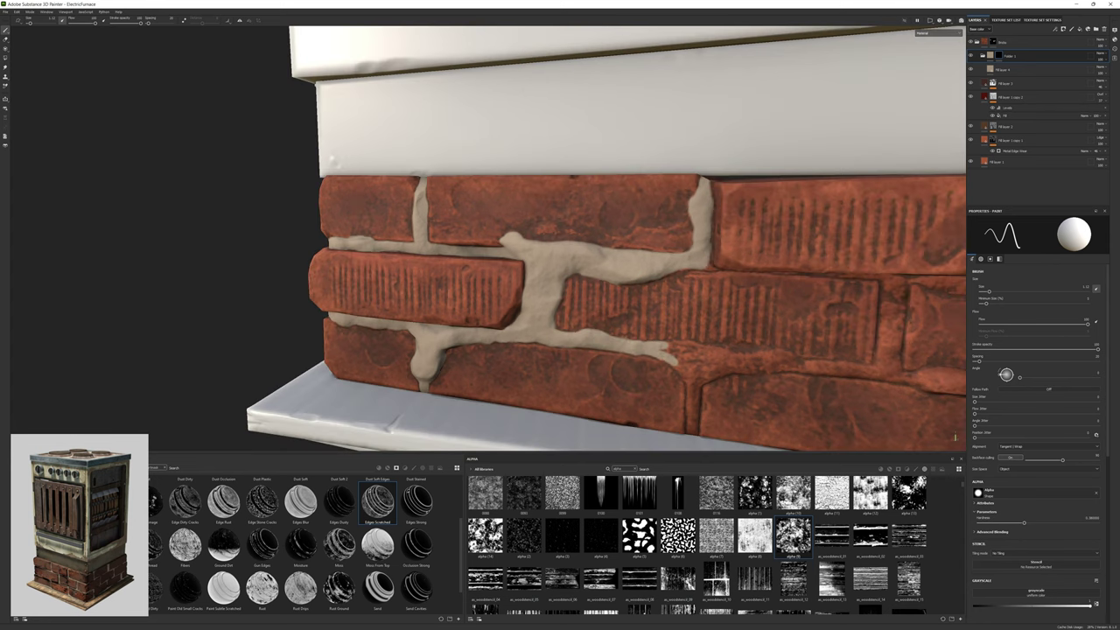
mouse_move(673, 347)
alt+mouse_down()
mouse_move(615, 253)
mouse_move(546, 210)
mouse_move(583, 286)
mouse_move(696, 283)
alt+mouse_up()
drag(580, 375, 528, 387)
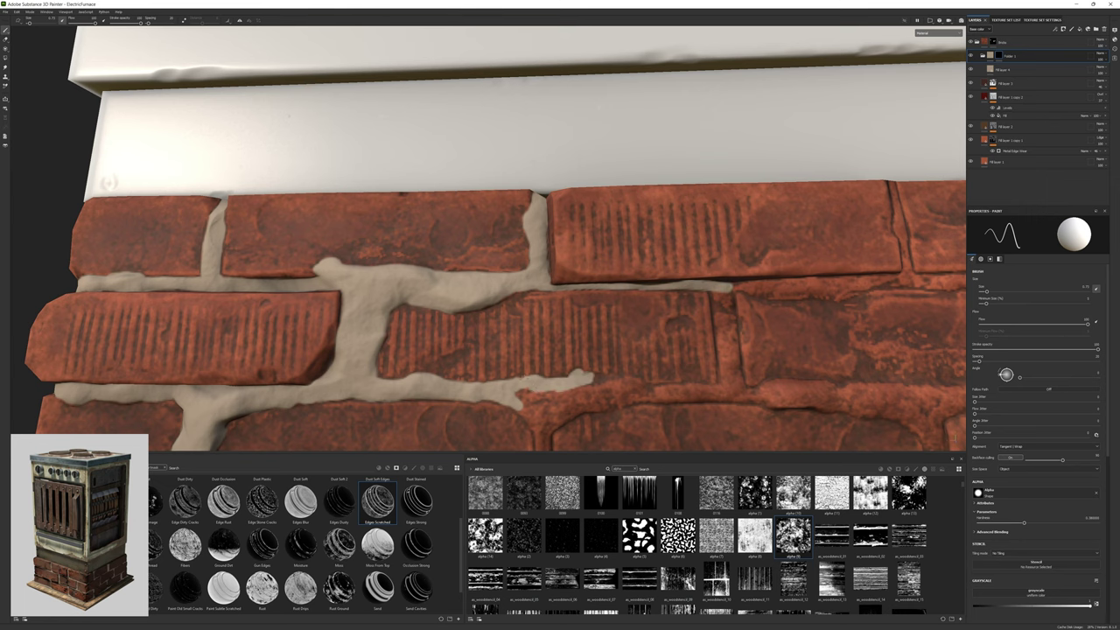
mouse_move(639, 379)
mouse_down()
mouse_move(525, 404)
mouse_move(955, 435)
mouse_move(892, 412)
mouse_up()
mouse_move(613, 346)
mouse_down()
mouse_move(665, 350)
mouse_move(612, 385)
mouse_up()
mouse_move(569, 273)
mouse_down()
mouse_move(582, 368)
mouse_move(682, 376)
mouse_move(787, 421)
mouse_move(726, 375)
mouse_up()
mouse_move(726, 375)
alt+mouse_down()
mouse_move(669, 385)
mouse_move(444, 270)
mouse_move(543, 337)
mouse_move(607, 335)
mouse_move(531, 308)
alt+mouse_up()
mouse_move(531, 307)
mouse_down()
mouse_move(532, 352)
mouse_move(537, 279)
mouse_up()
mouse_move(537, 280)
mouse_down()
mouse_move(585, 296)
mouse_move(638, 285)
mouse_move(605, 280)
mouse_move(661, 280)
mouse_up()
mouse_move(662, 280)
alt+mouse_down()
mouse_move(623, 282)
mouse_move(602, 231)
mouse_move(598, 311)
mouse_move(578, 297)
alt+mouse_up()
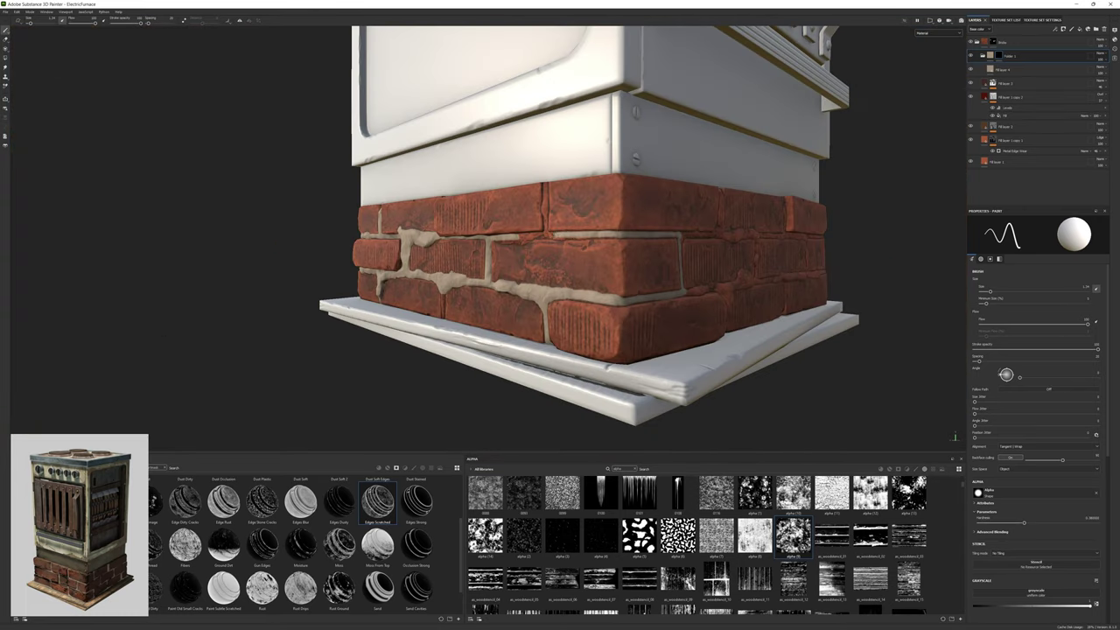
Paint mortar into the horizontal and vertical joints across the first half of the front brick wall.
alt+drag(789, 298, 682, 288)
scroll(612, 262, up, 3)
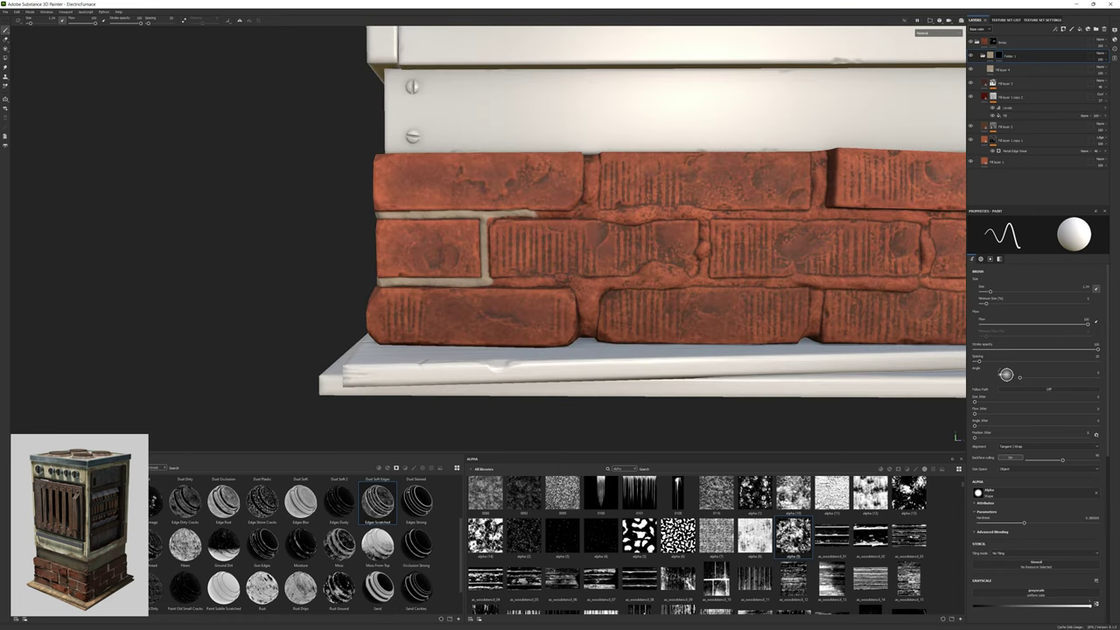
drag(479, 282, 588, 336)
alt+drag(588, 336, 604, 325)
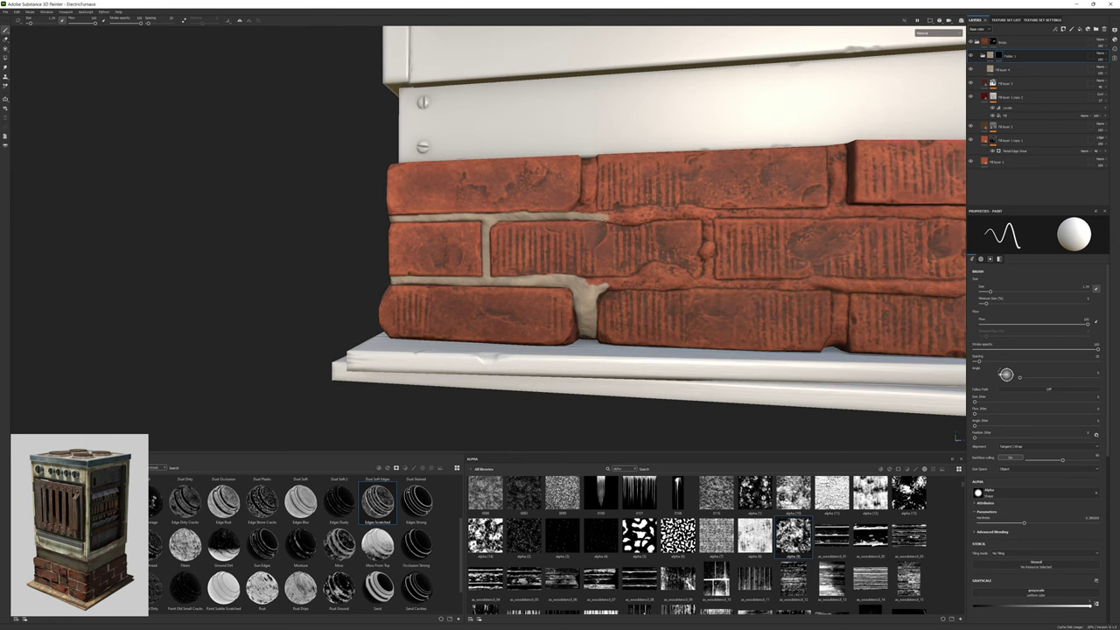
mouse_move(601, 221)
mouse_down()
mouse_move(667, 213)
mouse_move(586, 195)
mouse_up()
mouse_move(586, 194)
alt+mouse_down()
mouse_move(595, 197)
mouse_move(587, 182)
mouse_move(597, 297)
mouse_move(622, 273)
mouse_move(664, 271)
alt+mouse_up()
mouse_move(531, 247)
mouse_down()
mouse_move(484, 229)
mouse_move(652, 238)
mouse_up()
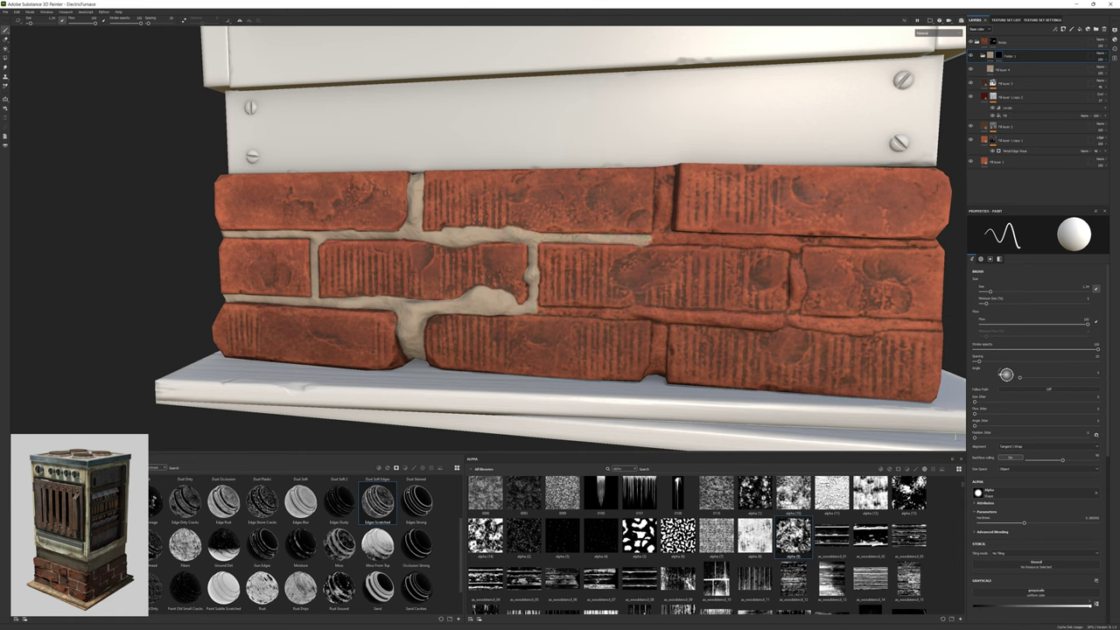
Complete the mortar in the joints of the front brick wall's second half, up to the next corner.
drag(537, 306, 753, 315)
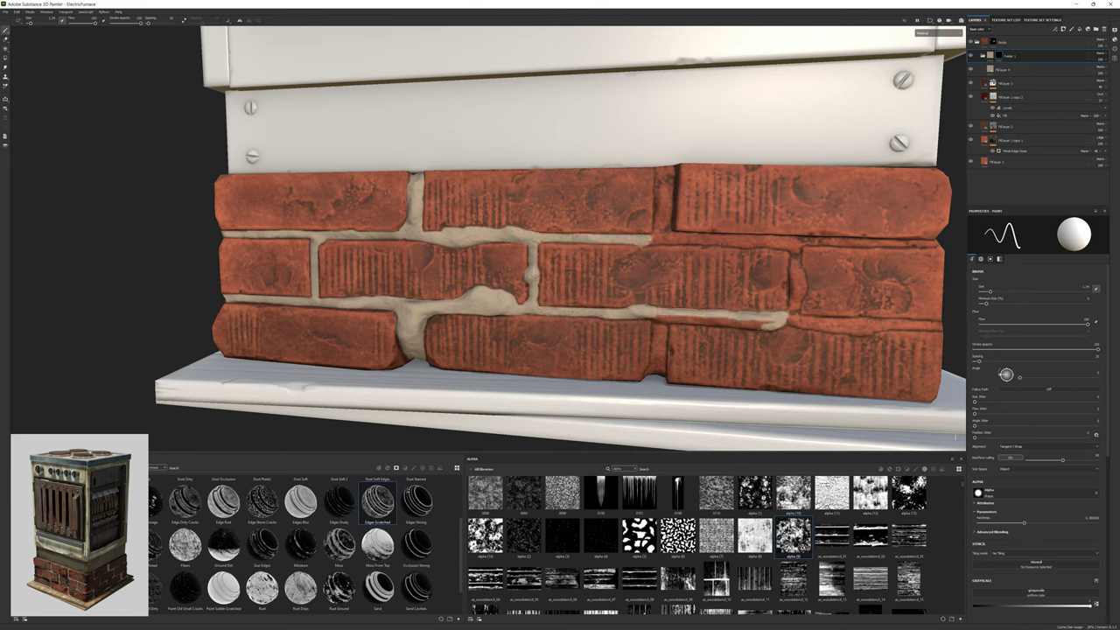
alt+drag(653, 348, 654, 381)
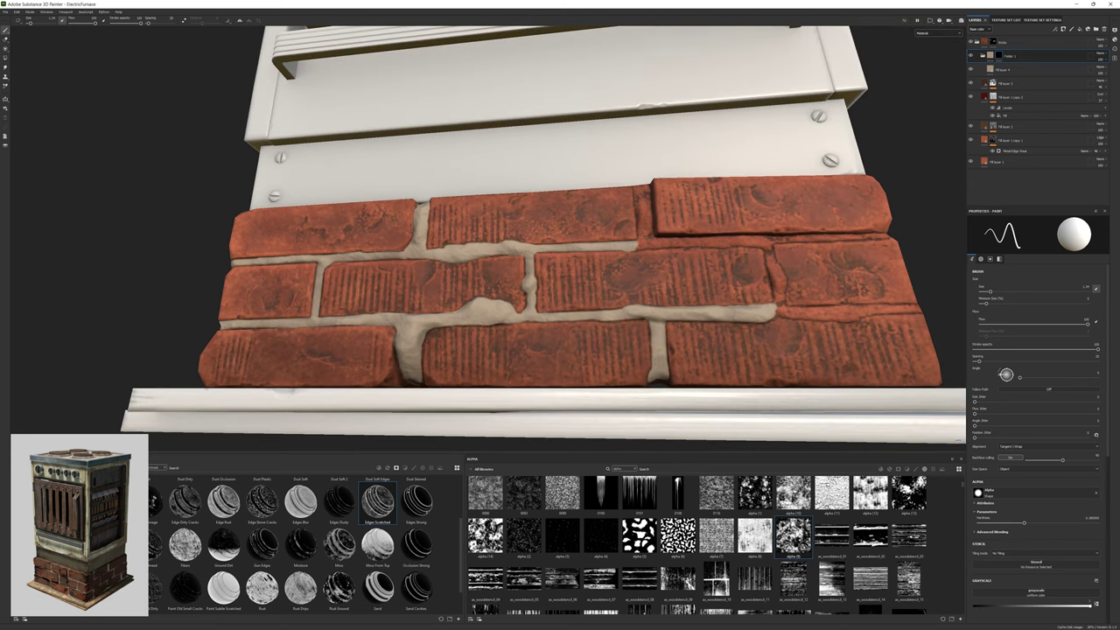
alt+drag(612, 312, 542, 306)
mouse_move(735, 315)
mouse_down()
mouse_move(612, 302)
mouse_move(594, 289)
mouse_up()
drag(593, 232, 470, 232)
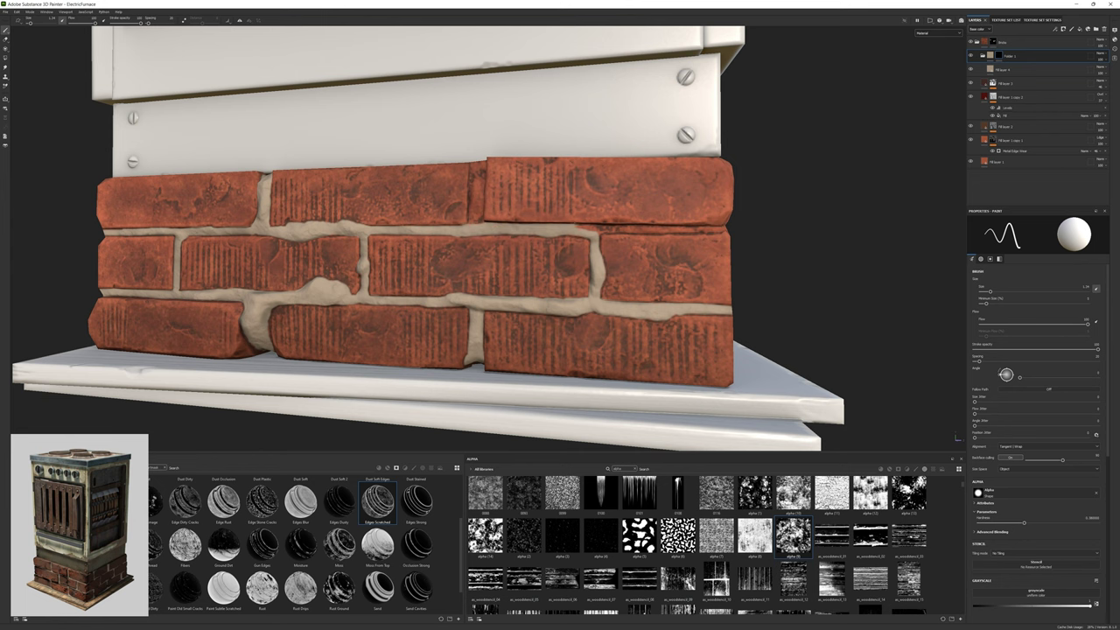
drag(570, 229, 689, 230)
alt+drag(488, 273, 385, 198)
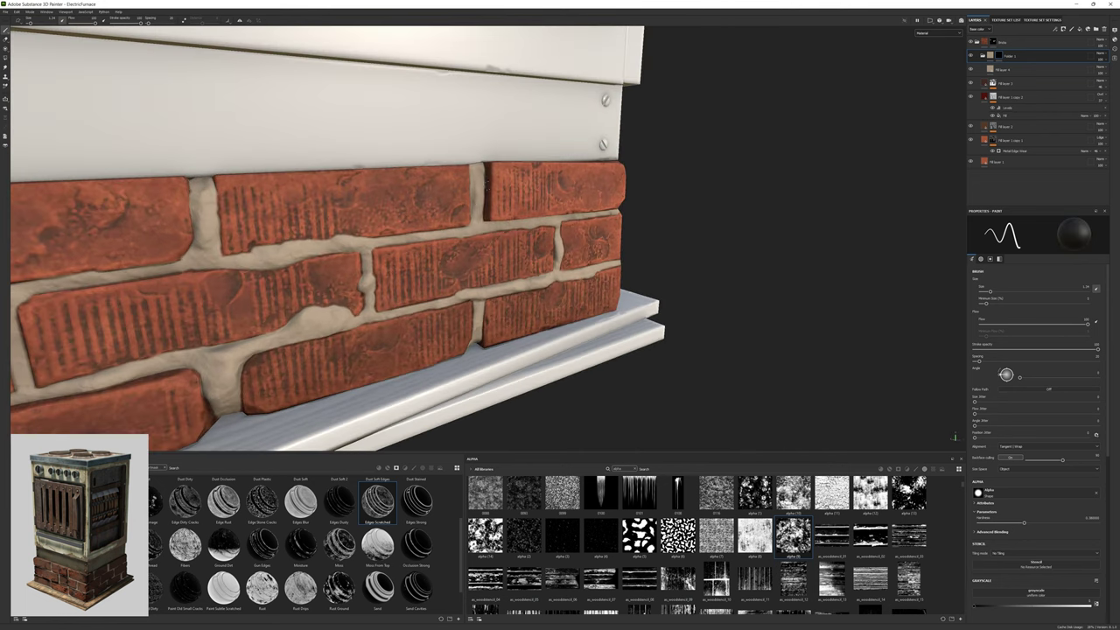
Start the mortar on the open-shelved side, painting its upper horizontal joint and the first vertical joints.
alt+drag(488, 178, 542, 184)
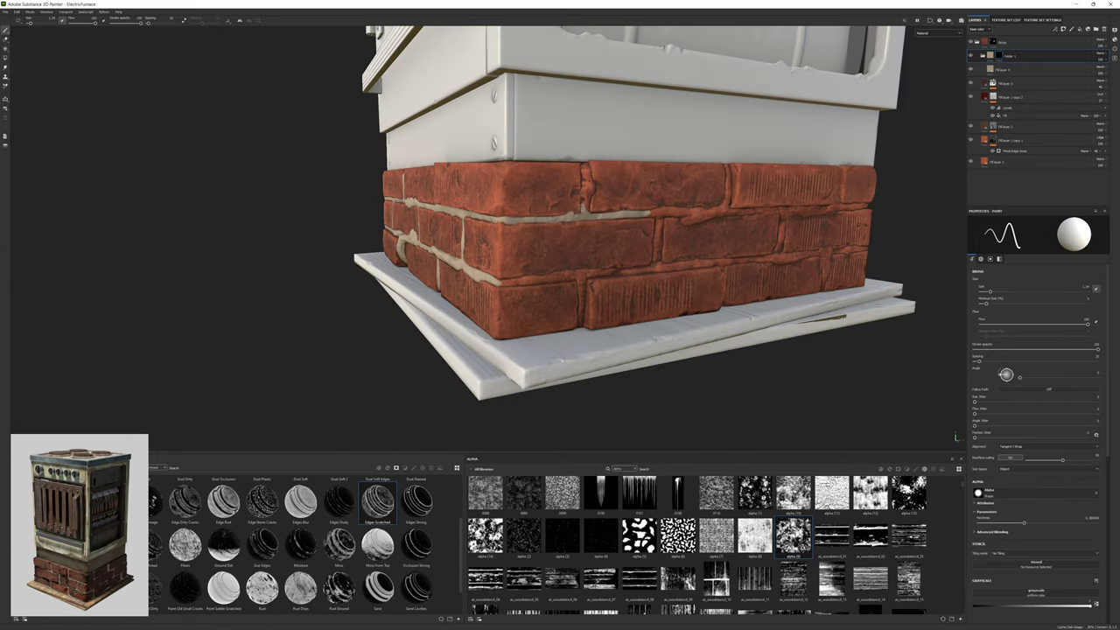
alt+right_drag(581, 207, 560, 226)
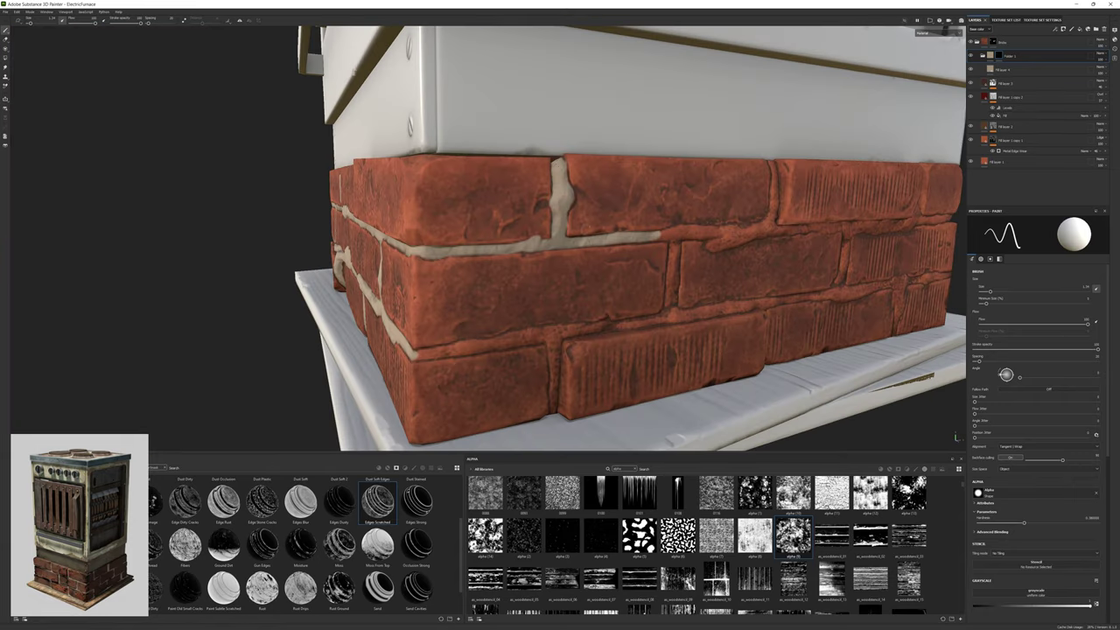
alt+drag(560, 227, 525, 201)
click(1001, 69)
mouse_move(613, 245)
alt+mouse_down()
mouse_move(577, 237)
mouse_move(686, 168)
alt+mouse_up()
key(1)
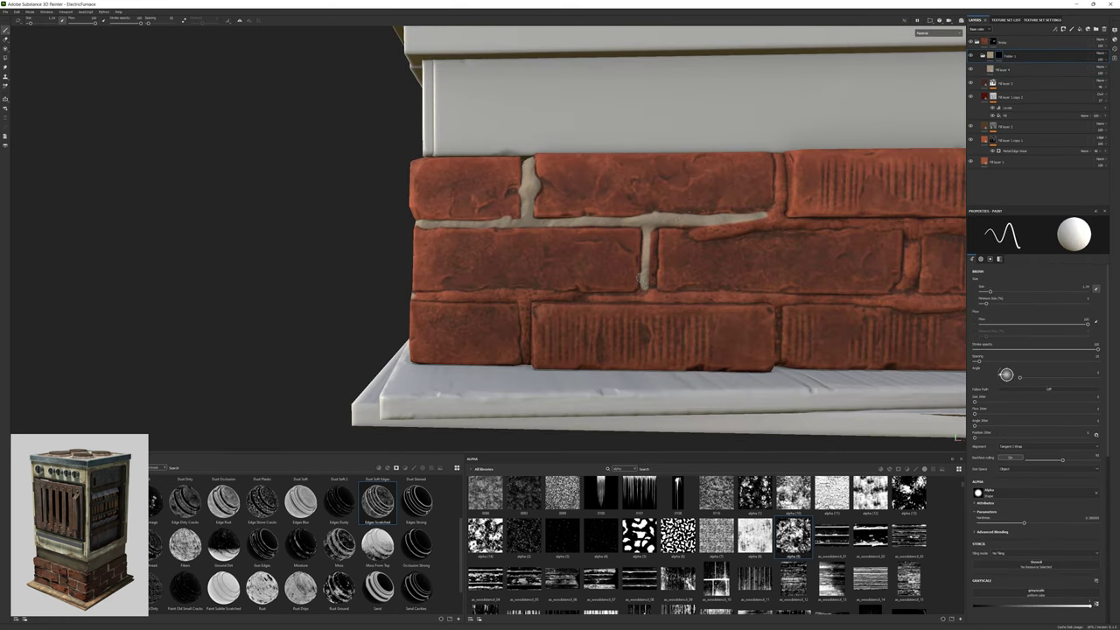
Paint mortar along the lower horizontal joint of the open-shelved side and into its adjoining vertical gaps.
mouse_move(654, 256)
alt+mouse_down()
mouse_move(653, 283)
mouse_move(577, 297)
mouse_move(630, 295)
mouse_move(665, 263)
alt+mouse_up()
mouse_move(589, 279)
mouse_down()
mouse_move(459, 285)
mouse_move(613, 298)
mouse_move(614, 381)
mouse_up()
mouse_move(614, 381)
alt+mouse_down()
mouse_move(647, 367)
mouse_move(509, 286)
alt+mouse_up()
mouse_move(509, 286)
mouse_down()
mouse_move(770, 287)
mouse_move(761, 298)
mouse_up()
alt+drag(761, 297, 759, 301)
drag(605, 296, 638, 301)
drag(639, 301, 643, 371)
mouse_move(644, 372)
alt+mouse_down()
mouse_move(500, 320)
mouse_move(608, 320)
mouse_move(518, 307)
mouse_move(542, 299)
mouse_move(534, 234)
alt+mouse_up()
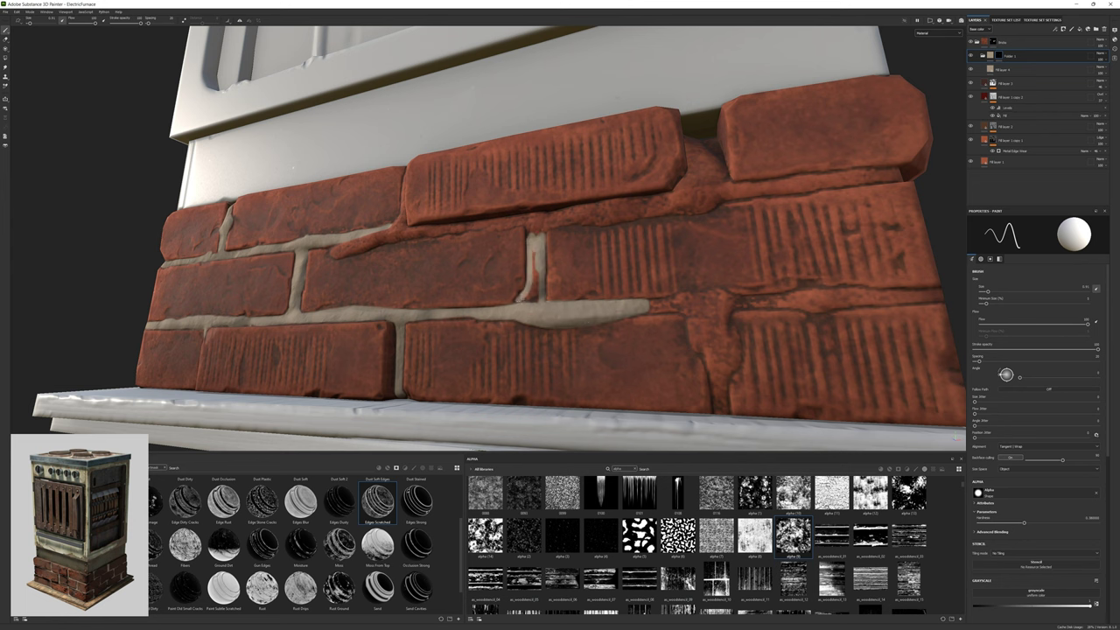
Fill the missed red patches in the upper mortar of the open-shelved side and extend the joint to the far corner.
alt+drag(539, 291, 529, 224)
drag(528, 224, 486, 221)
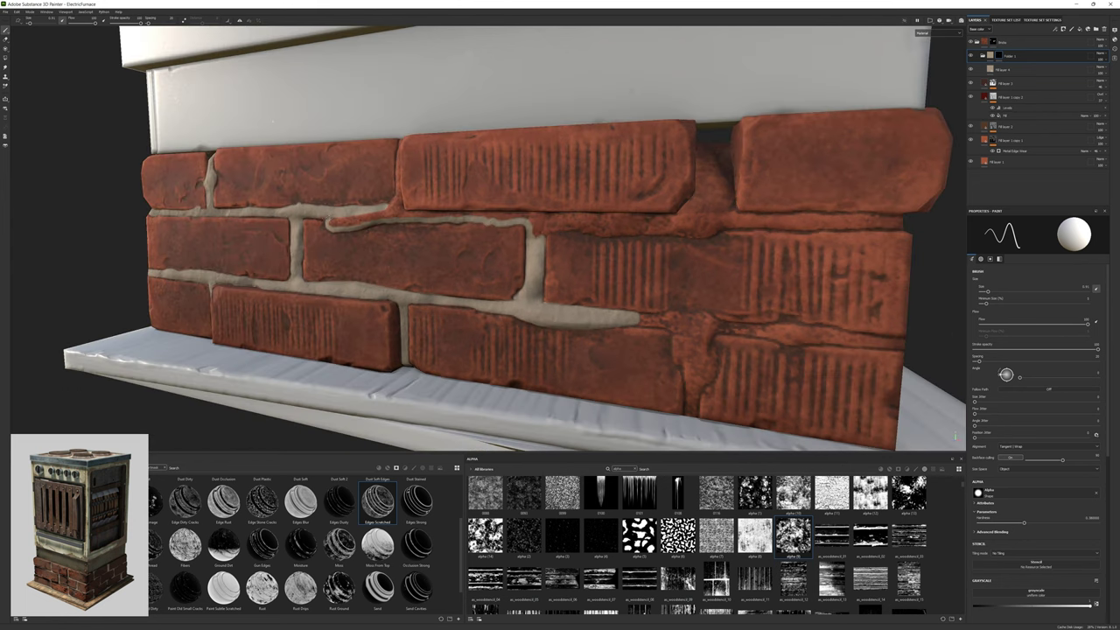
mouse_move(332, 221)
mouse_down()
mouse_move(392, 208)
mouse_move(546, 229)
mouse_move(404, 205)
mouse_up()
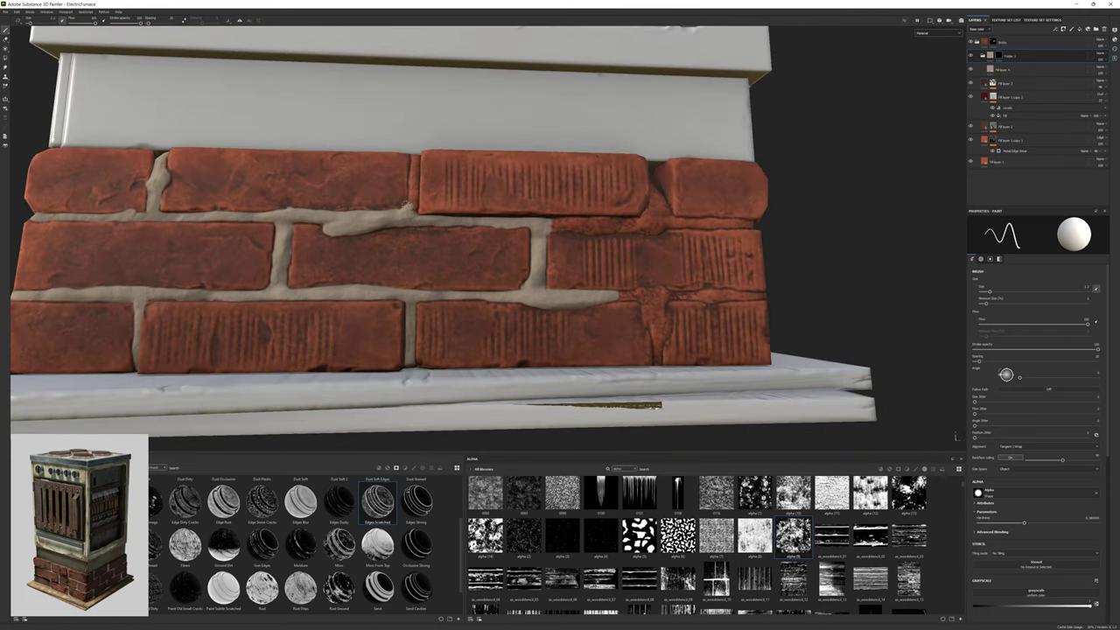
alt+drag(523, 181, 253, 187)
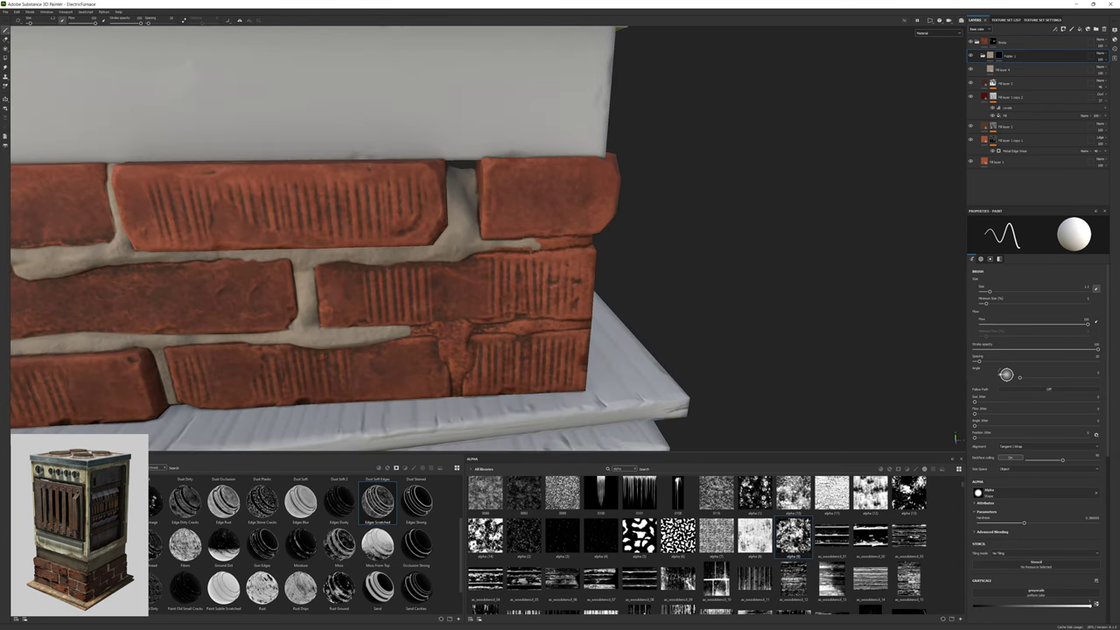
alt+drag(533, 246, 735, 248)
drag(653, 248, 716, 250)
mouse_move(716, 250)
alt+mouse_down()
mouse_move(664, 254)
mouse_move(691, 262)
mouse_move(642, 297)
alt+mouse_up()
Paint the remaining lower mortar joint at the corner and continue it onto the first bricks of the vented side.
mouse_move(642, 297)
alt+mouse_down()
mouse_move(610, 281)
mouse_move(643, 329)
alt+mouse_up()
mouse_move(651, 331)
mouse_down()
mouse_move(878, 303)
mouse_move(665, 341)
mouse_up()
mouse_move(612, 334)
mouse_down()
mouse_move(605, 352)
mouse_move(472, 342)
mouse_move(507, 340)
mouse_move(472, 341)
mouse_move(497, 293)
mouse_move(473, 293)
mouse_up()
scroll(503, 354, up, 2)
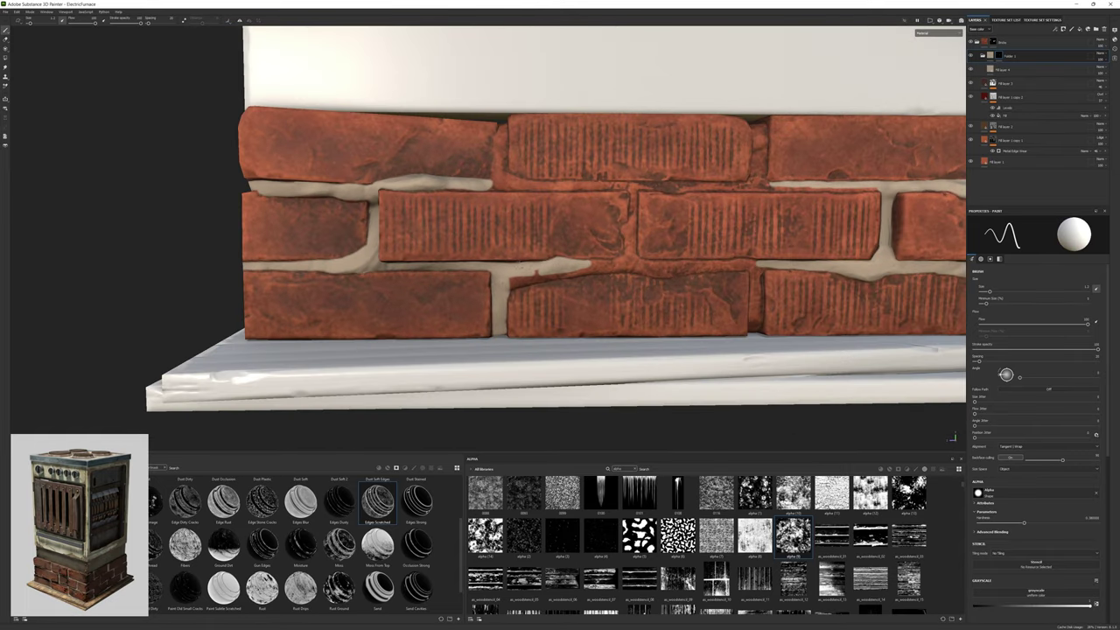
Cover the rest of the vented side's brick joints with mortar to close the loop around the base.
mouse_move(524, 226)
alt+mouse_down()
mouse_move(559, 278)
mouse_move(613, 255)
mouse_move(392, 151)
mouse_move(485, 246)
mouse_move(472, 192)
mouse_move(525, 218)
alt+mouse_up()
alt+drag(443, 214, 442, 254)
scroll(525, 271, up, 2)
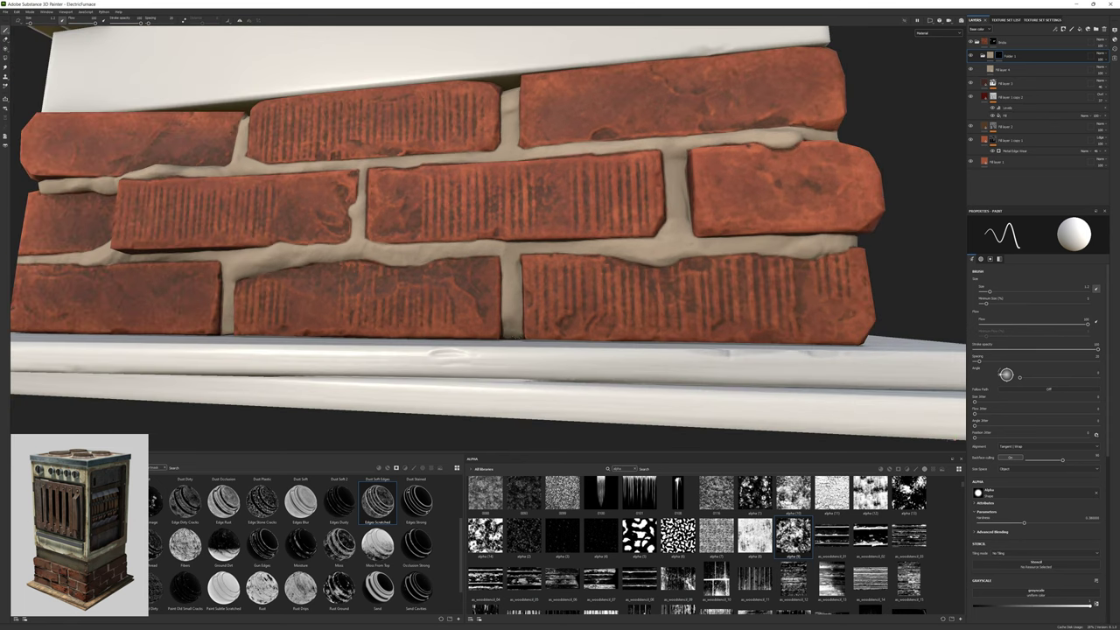
scroll(446, 227, down, 5)
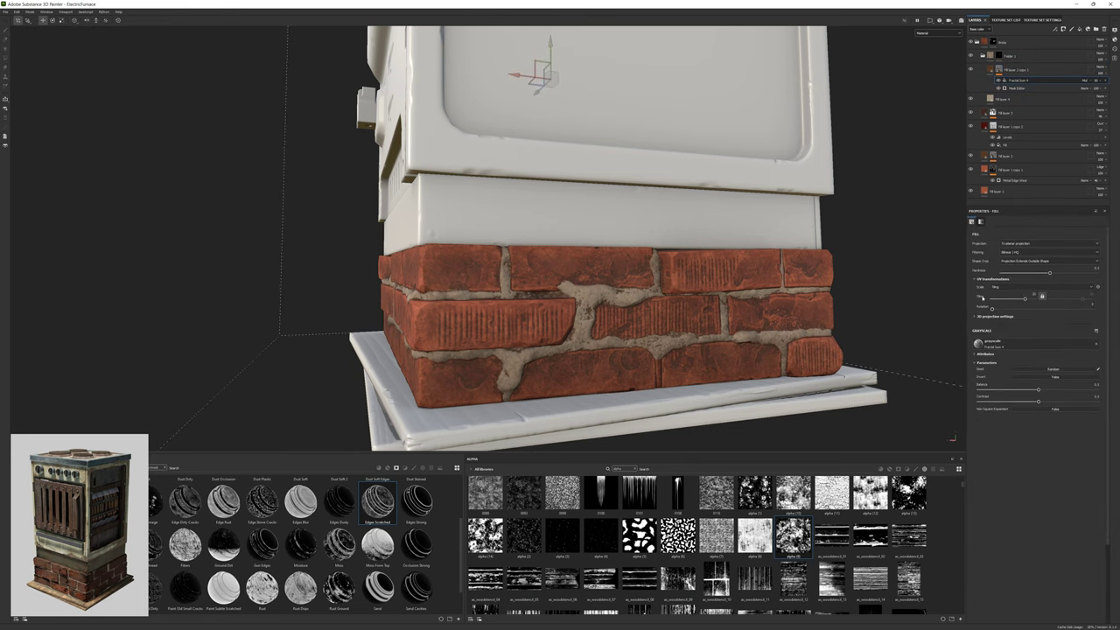
Select the Mask Editor of the dirt layer in the mortar folder and export the ElectricFurnace textures.
click(1016, 87)
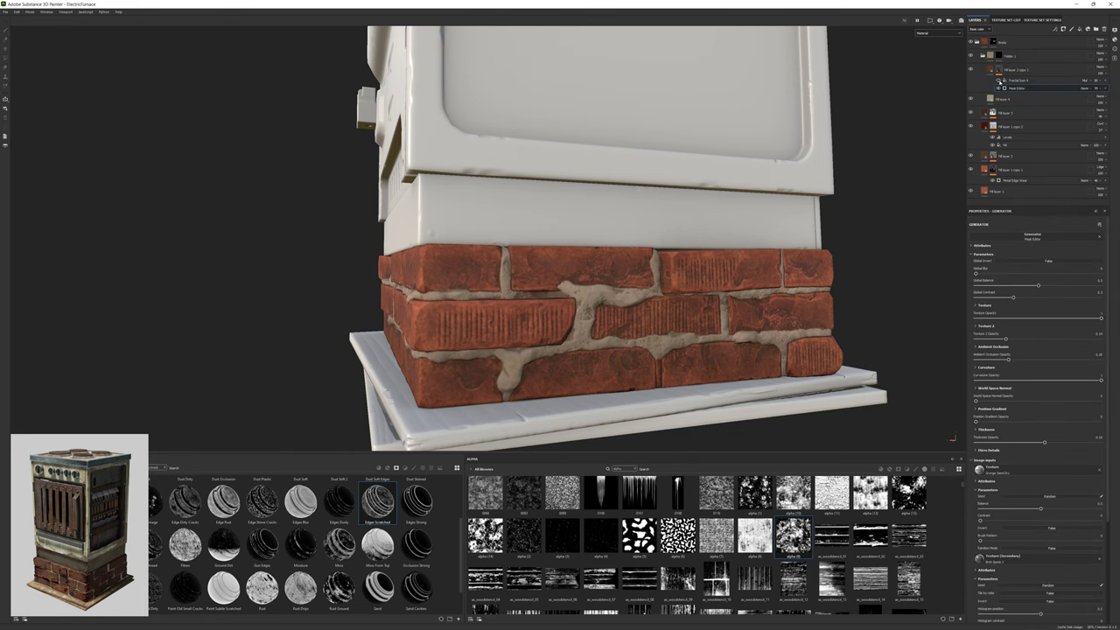
key(f)
alt+drag(708, 194, 516, 293)
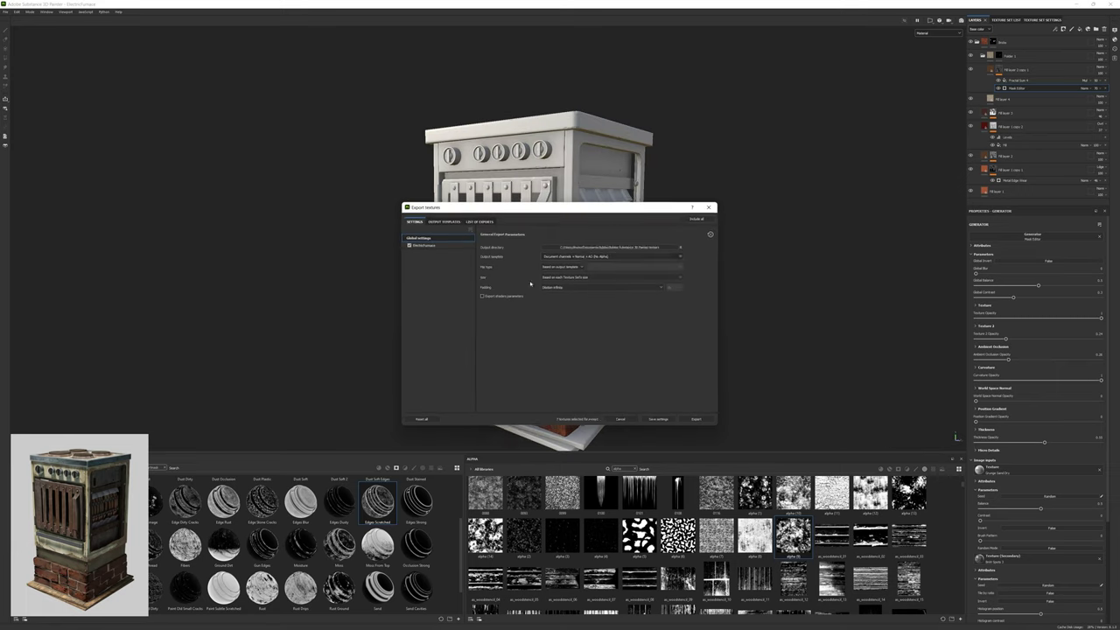
click(696, 419)
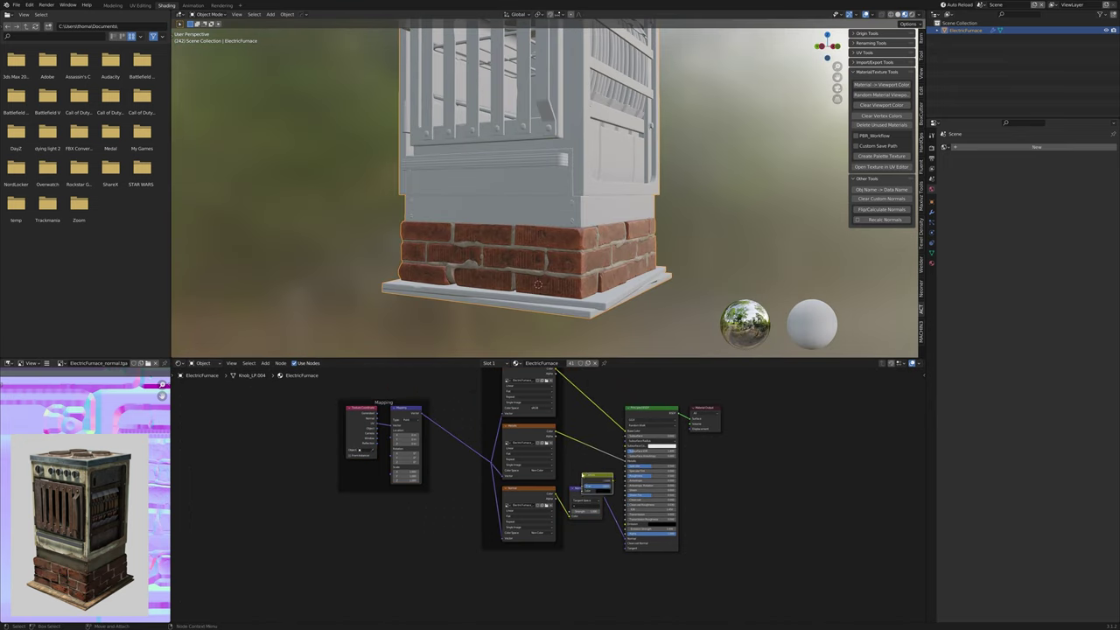
Switch to Blender and add a MixRGB node between the texture nodes and the shader in the ElectricFurnace material.
drag(579, 481, 588, 464)
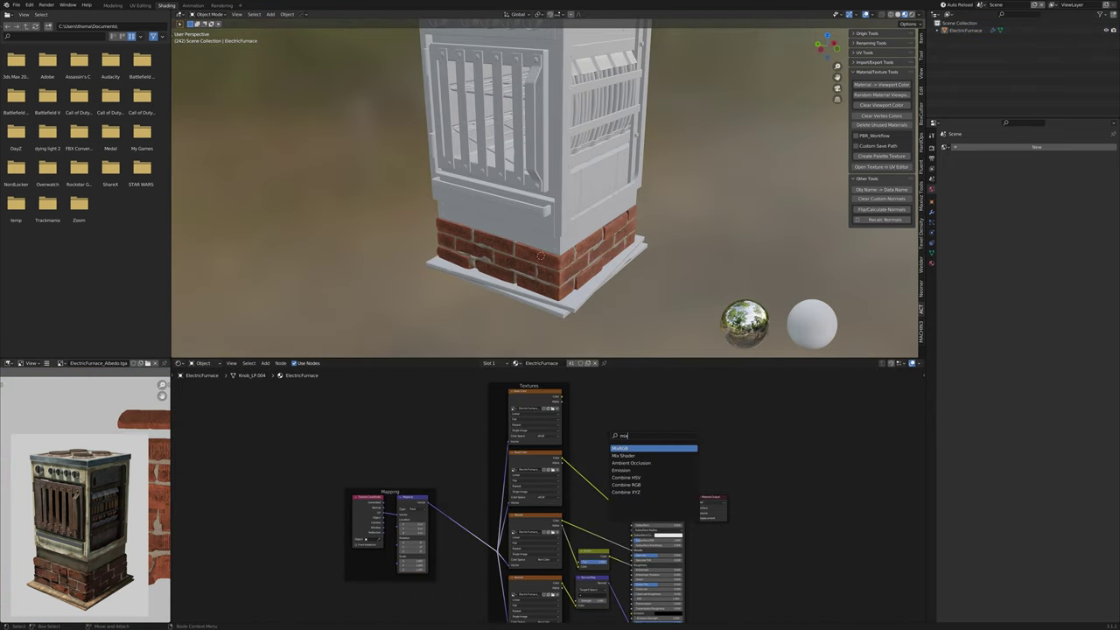
key(Return)
click(623, 455)
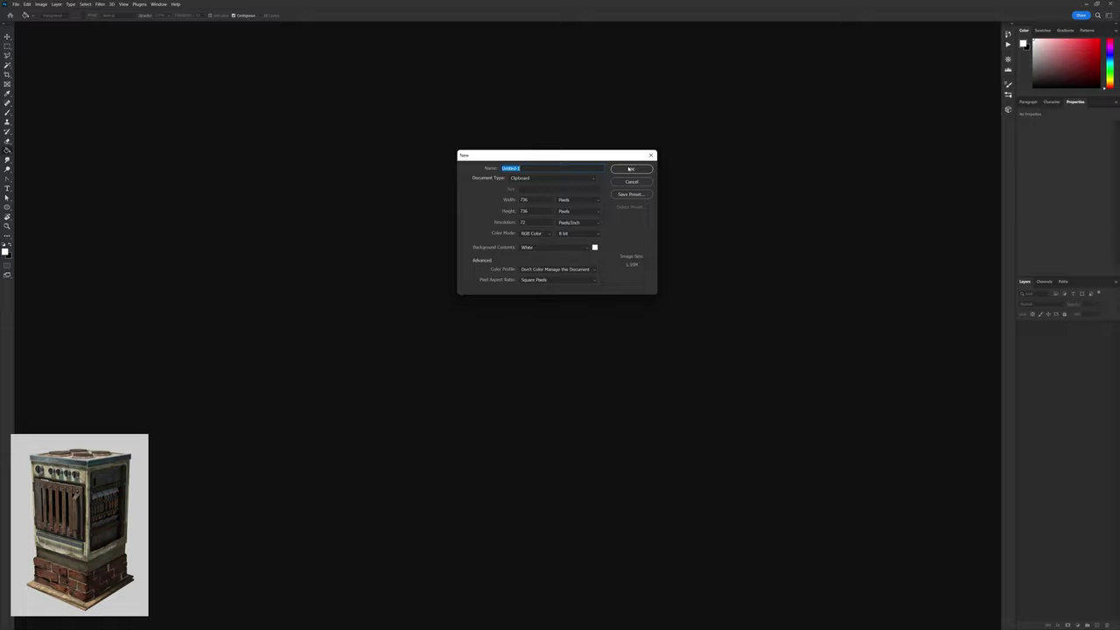
Switch to Photoshop, create a new document at clipboard size and paste the brick wall reference image into it.
click(628, 169)
key(ctrl+v)
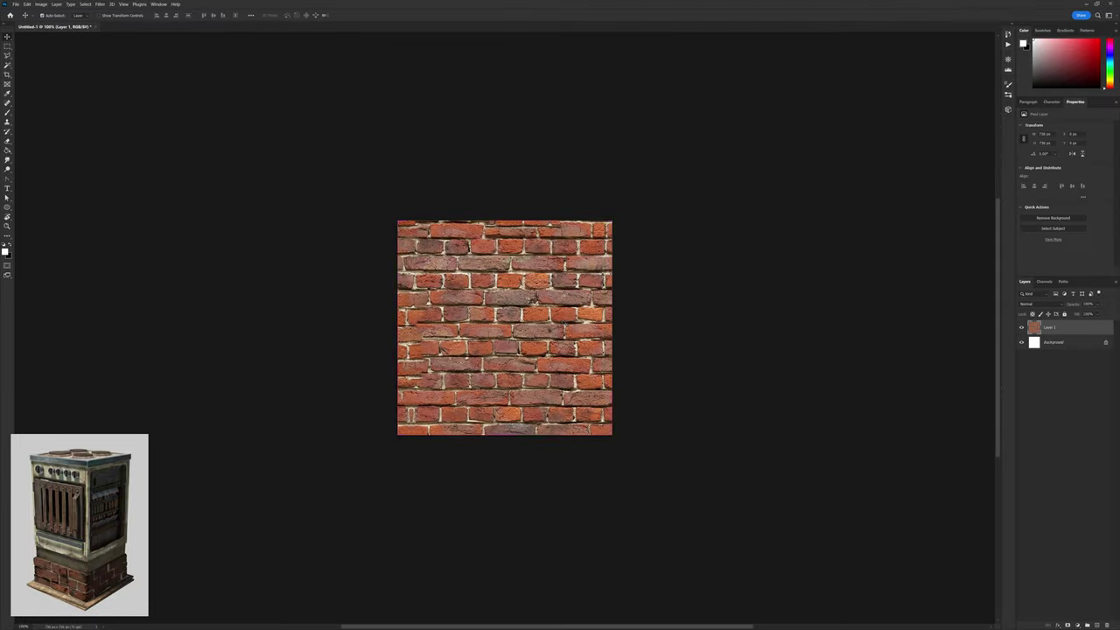
Resize the brick reference canvas to 512 px and blur it with a strong Gaussian Blur to get its average colour.
key(ctrl+alt+i)
text(512)
key(Return)
click(100, 4)
click(218, 123)
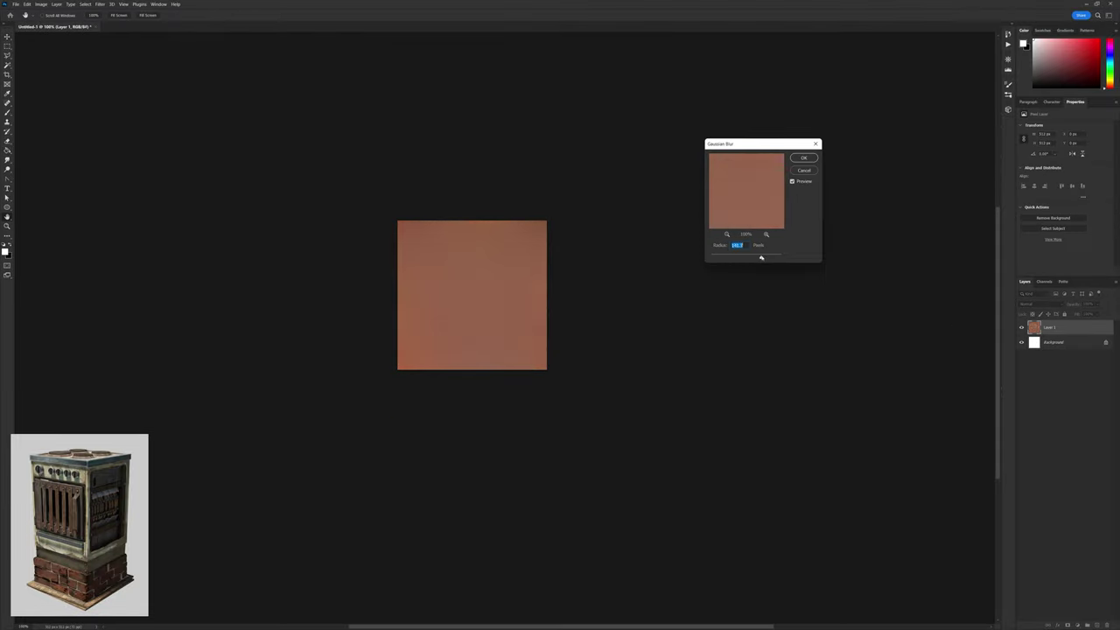
drag(762, 256, 736, 257)
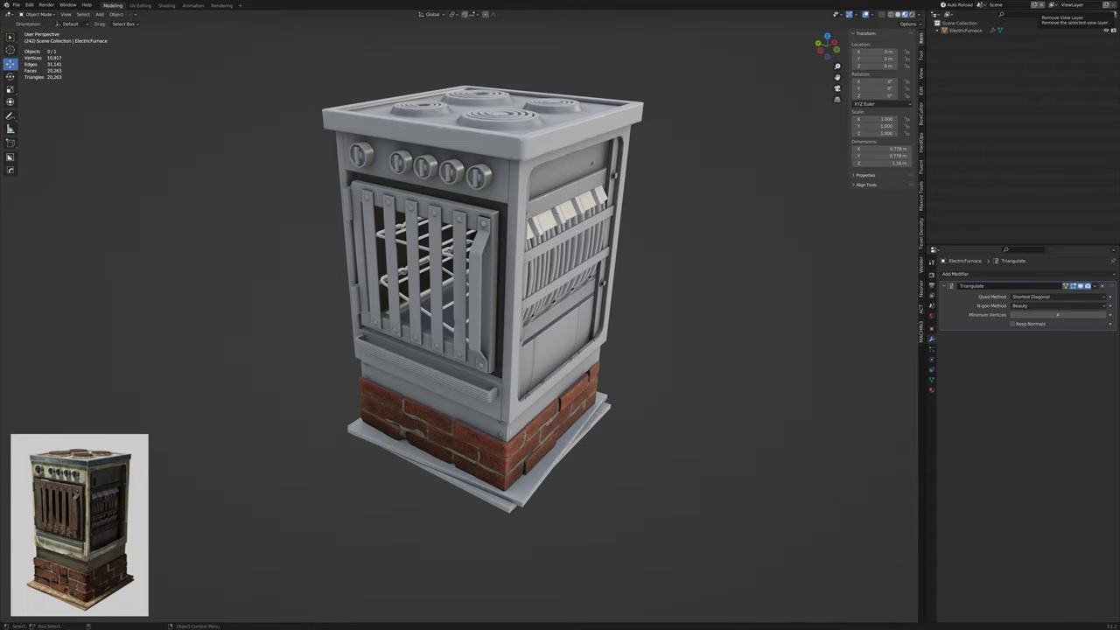
Return to Substance 3D Painter and add a fill layer above the brick layers with a dark reddish-brown base colour and a black mask.
middle_drag(775, 370, 513, 431)
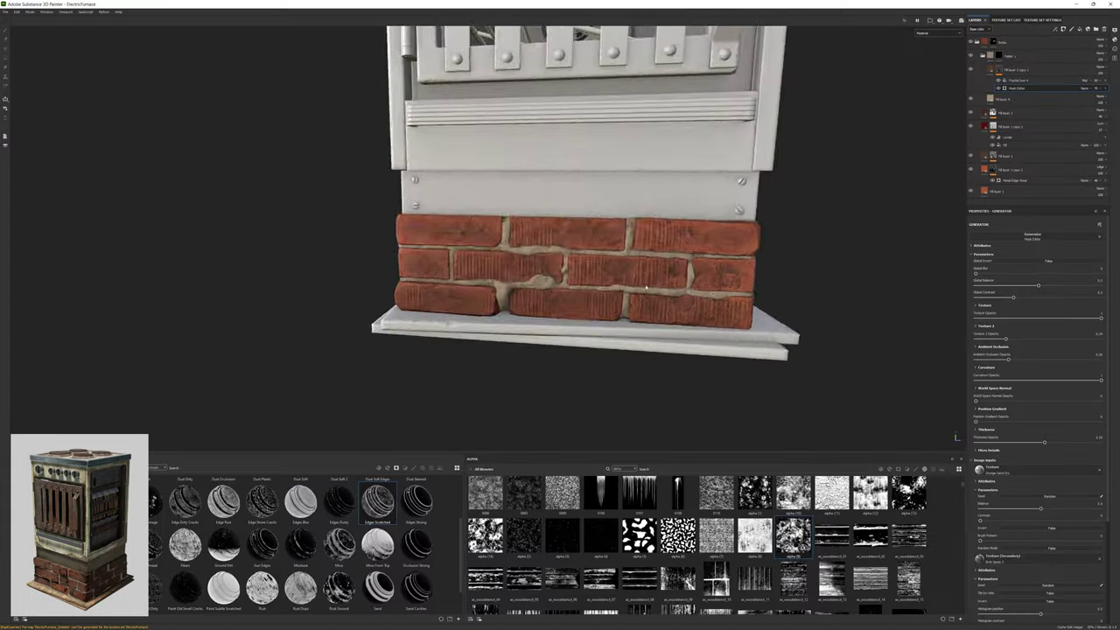
click(1012, 58)
click(1006, 69)
click(1034, 366)
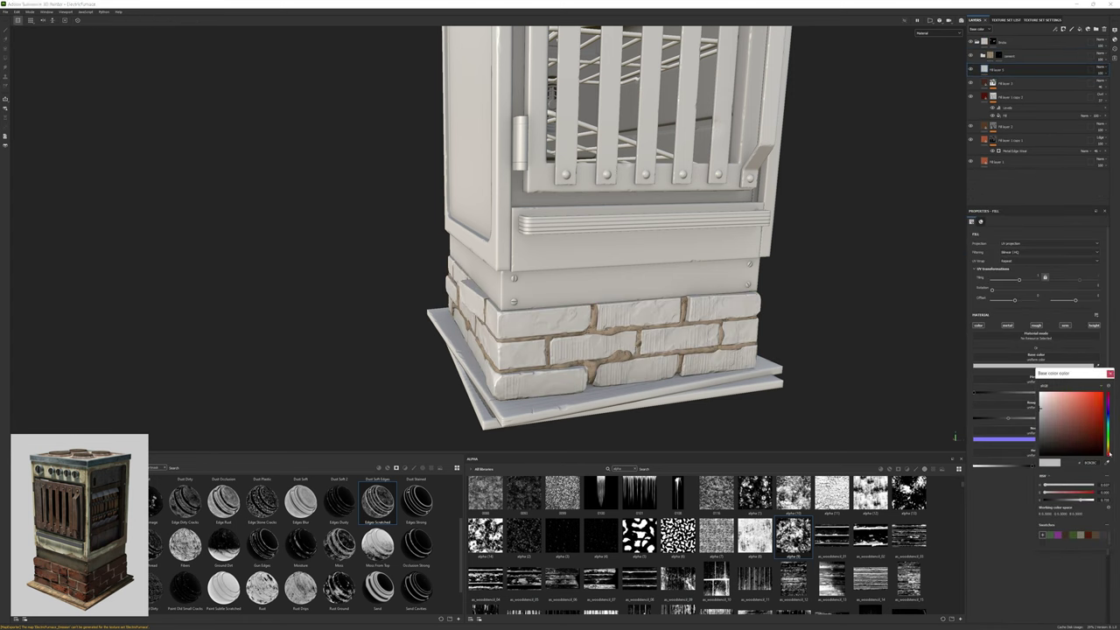
click(1074, 406)
mouse_move(1106, 407)
mouse_down()
mouse_move(1106, 438)
mouse_move(1107, 398)
mouse_up()
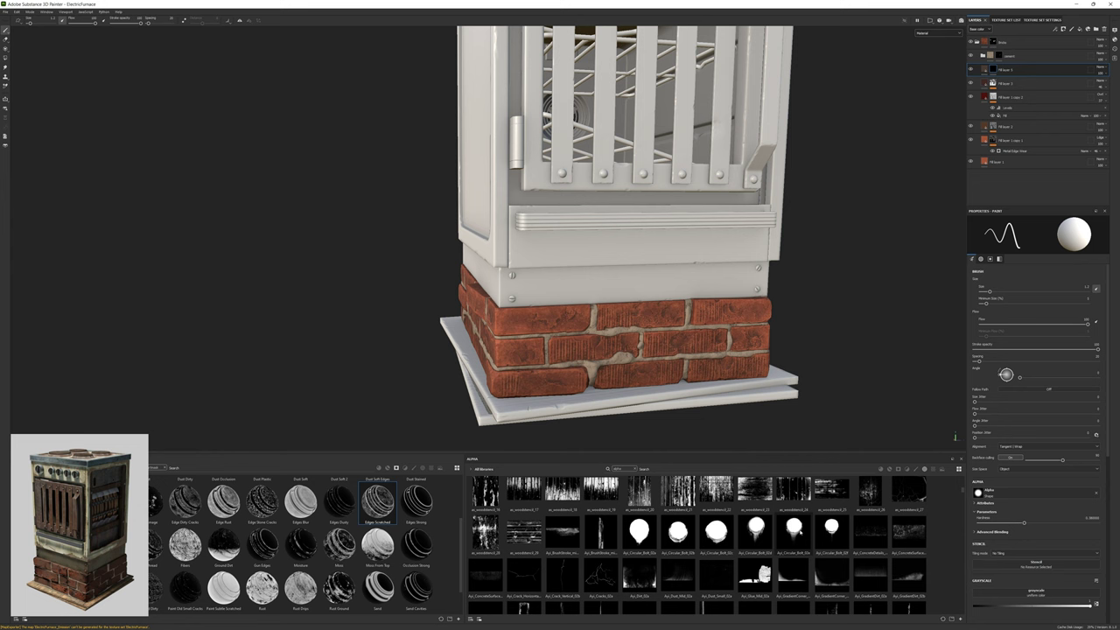
Try a tri-planar FlakingPaint_02 fill in the new layer's mask, with a pale beige base colour and Linear Dodge blending.
scroll(766, 571, down, 5)
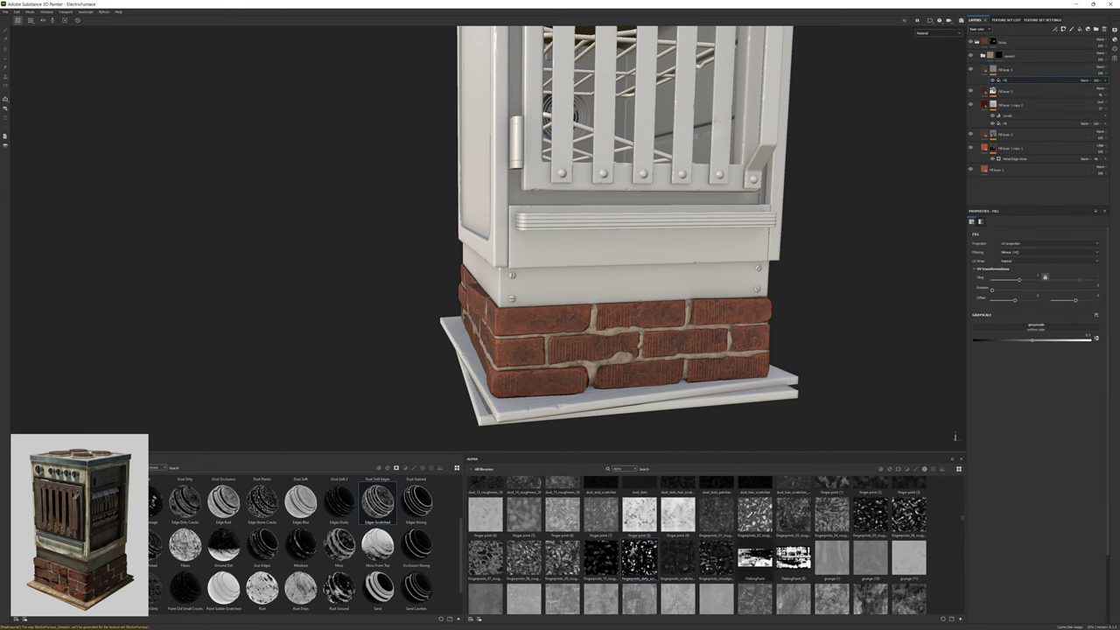
click(1032, 69)
click(1032, 364)
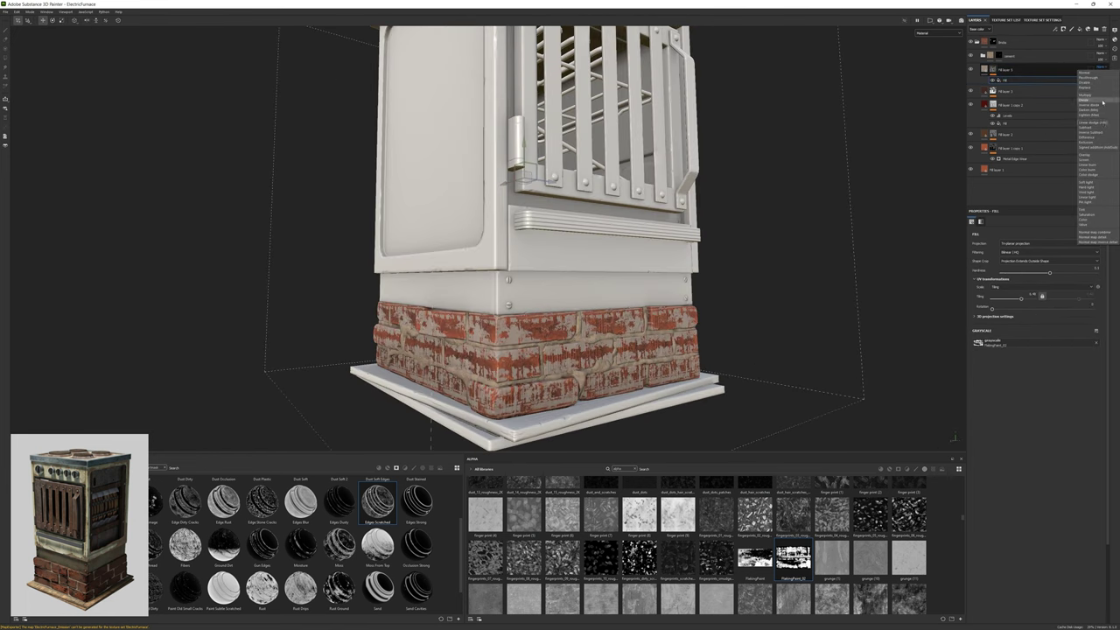
click(1103, 102)
Try the Sand Cavities smart mask on the fill layer and give the layer a dark brown base colour.
scroll(690, 591, down, 10)
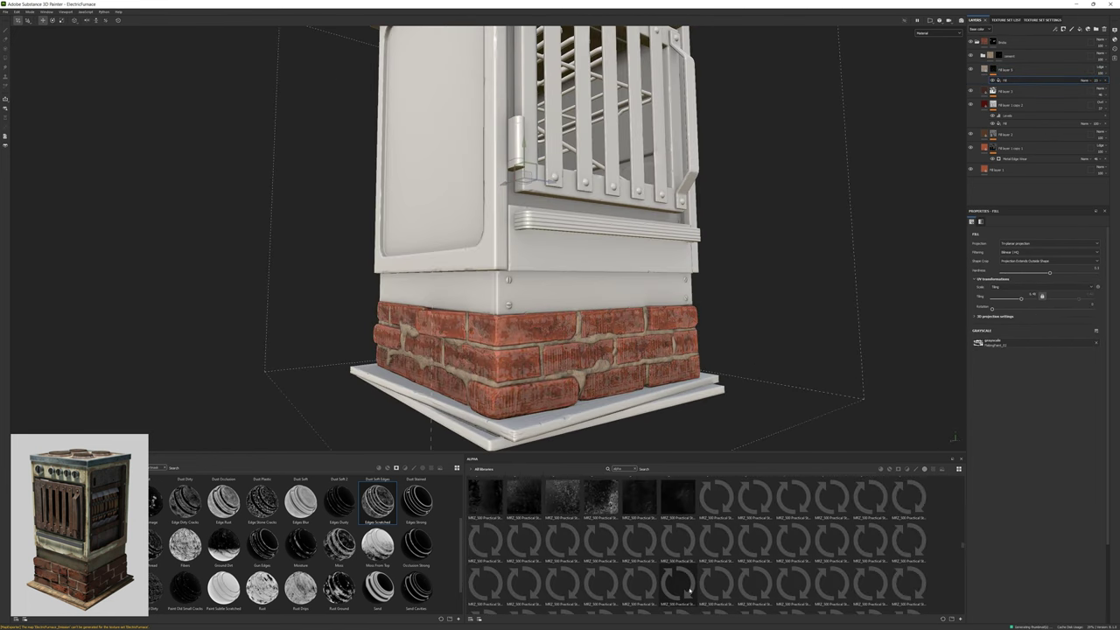
key(1)
scroll(306, 543, down, 1)
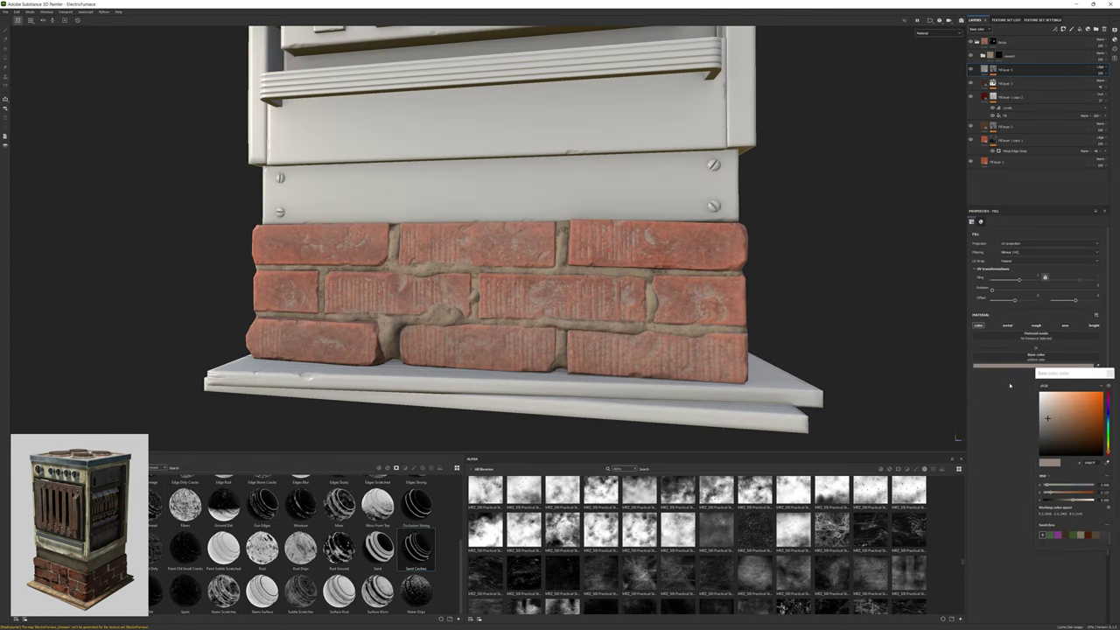
click(1081, 435)
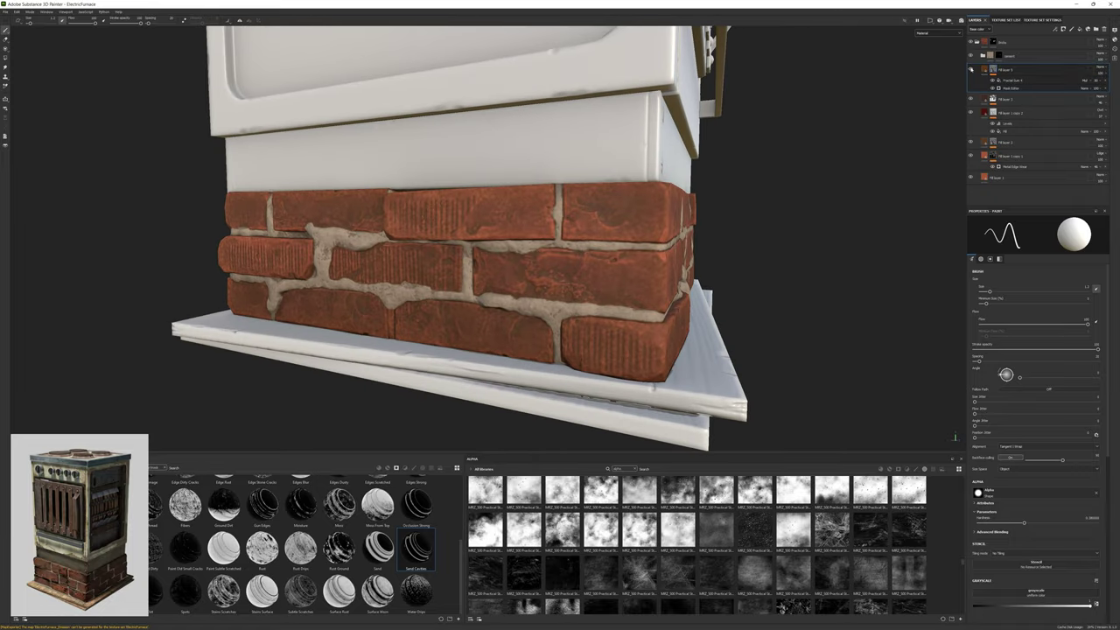
Remove the Fractal Sum and Mask Editor effects from the fill layer's mask and place the layer in a new folder.
click(1014, 80)
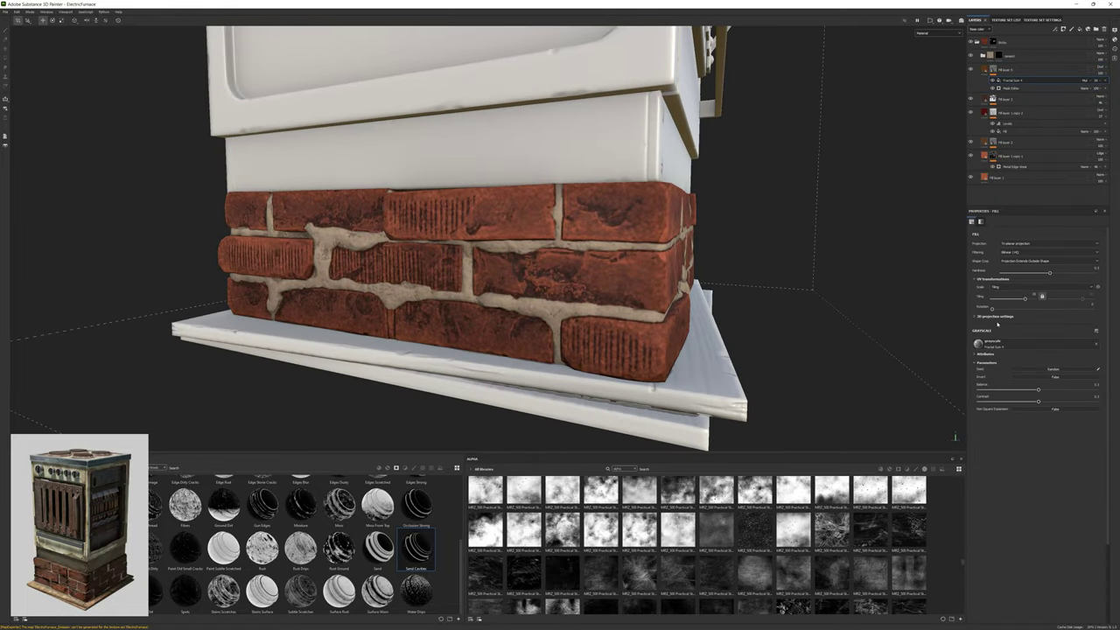
click(1012, 89)
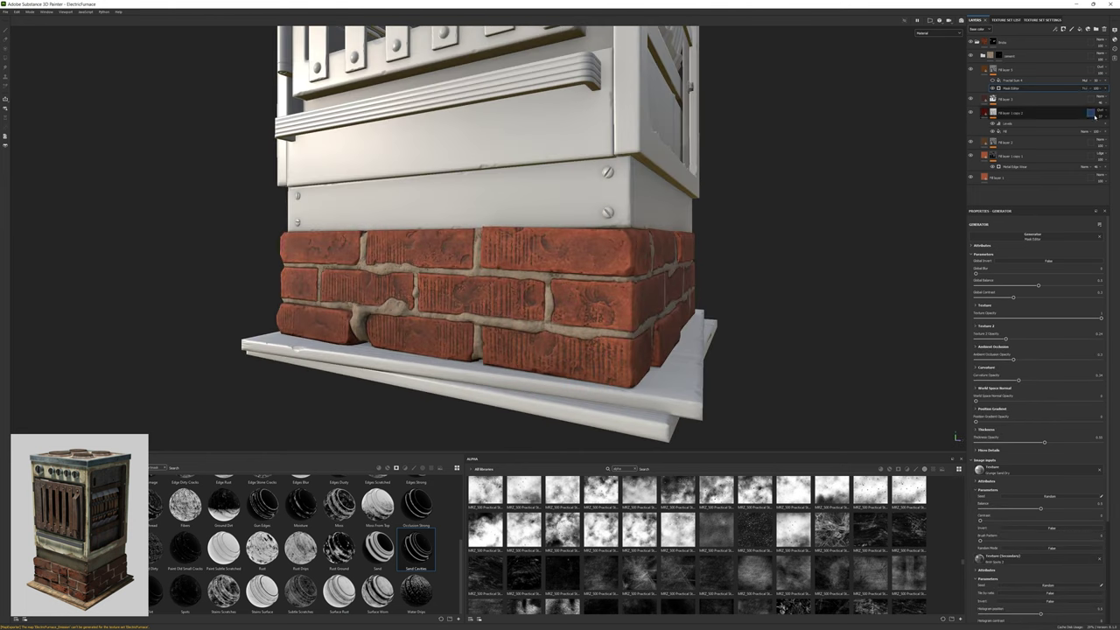
key(1)
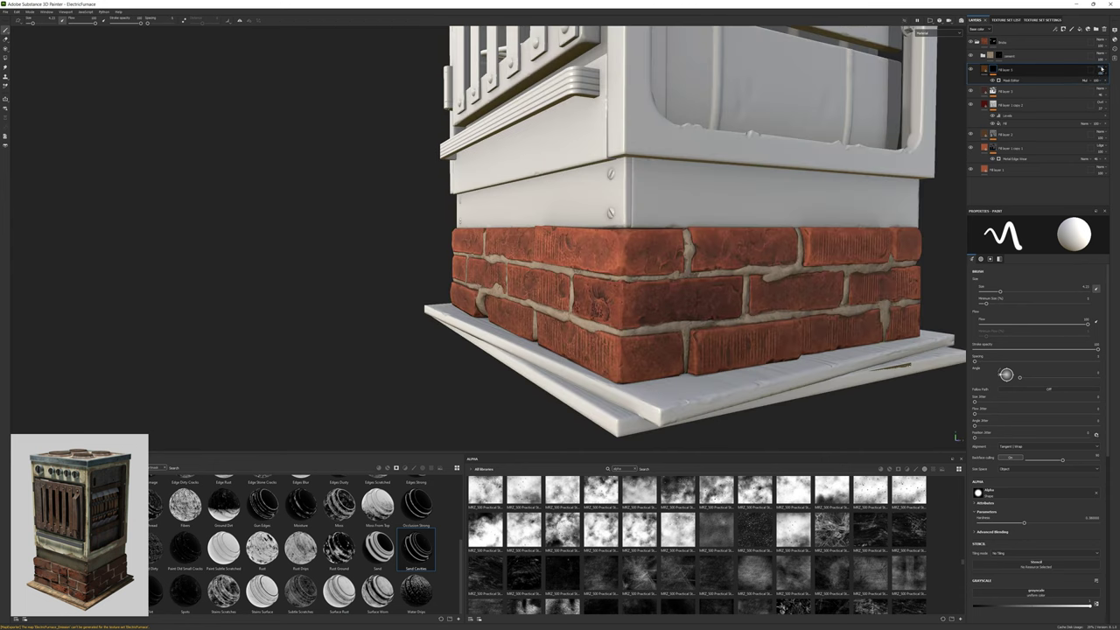
key(Delete)
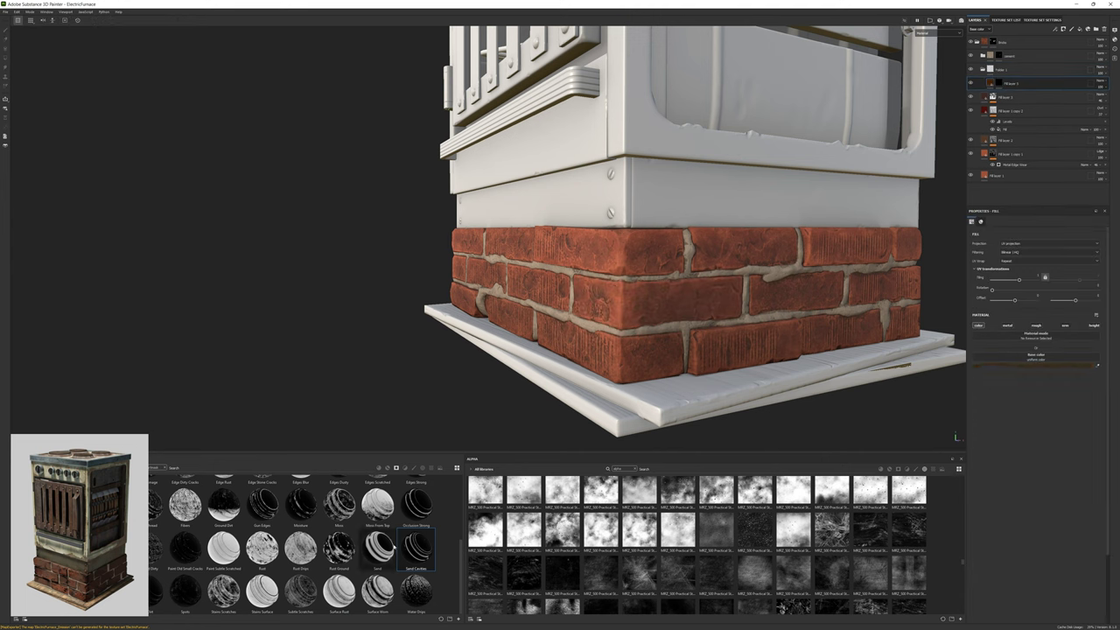
Apply the Gun Edges smart mask to the fill layer in the folder, set it to Linear Dodge and adjust its base colour.
drag(261, 503, 1087, 98)
click(1018, 97)
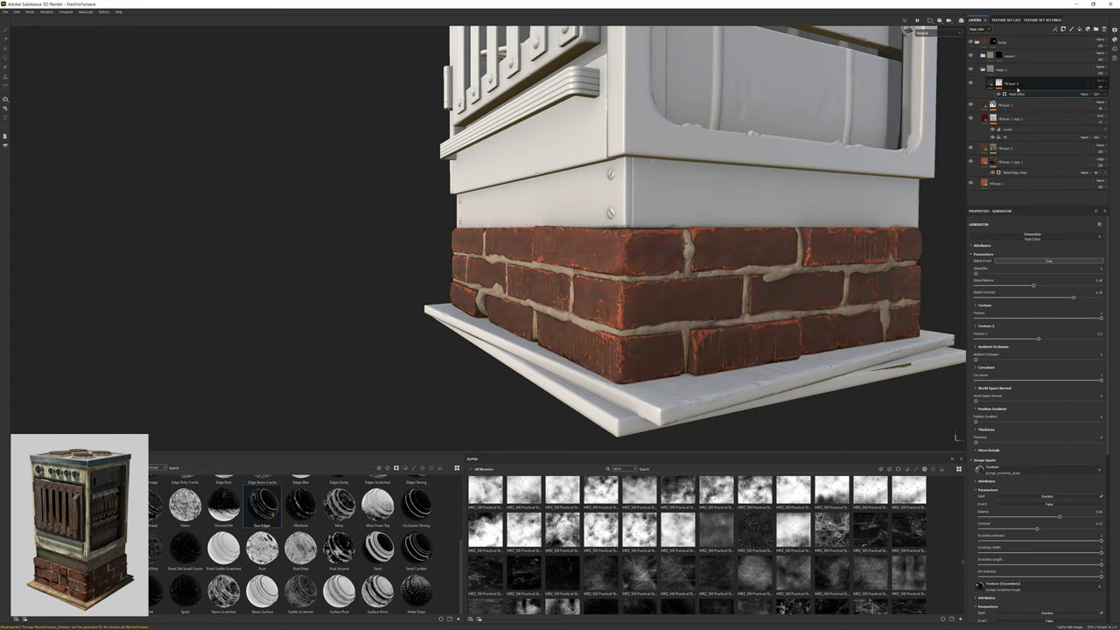
click(1100, 137)
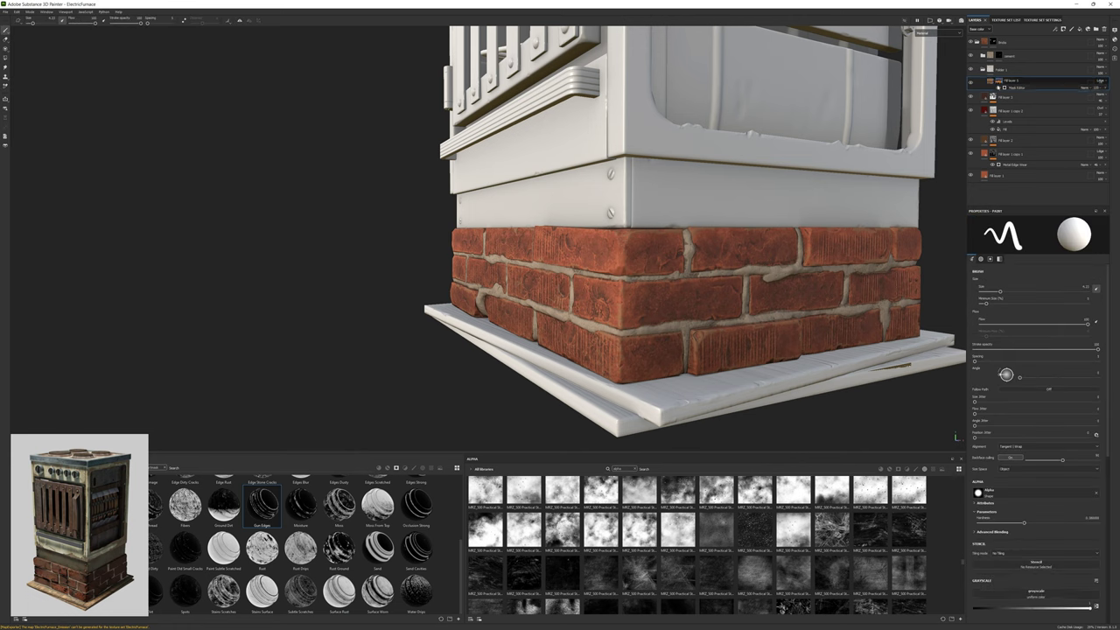
click(1054, 365)
alt+drag(560, 254, 350, 252)
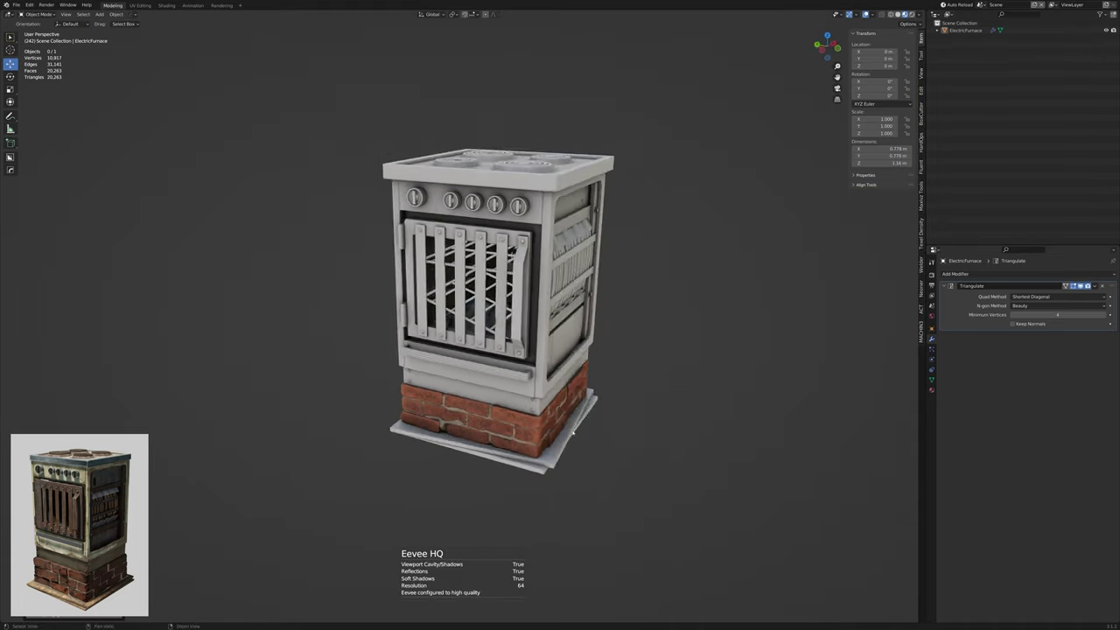
Save the ElectricFurnace file in Blender and inspect the updated brick base on the stove model.
key(ctrl+s)
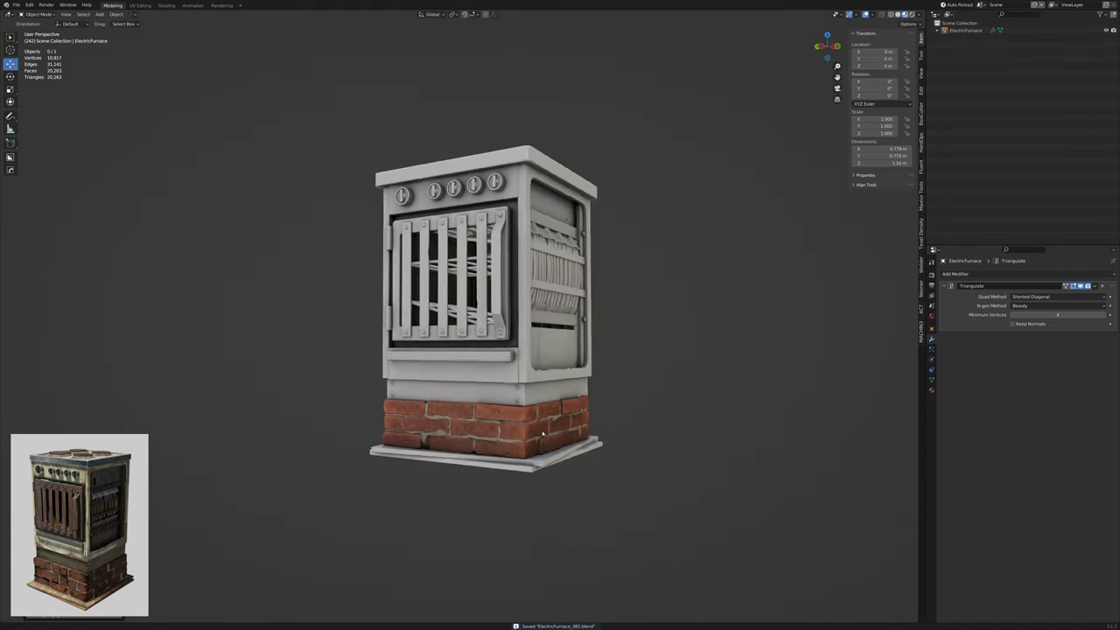
alt+middle_drag(542, 433, 574, 457)
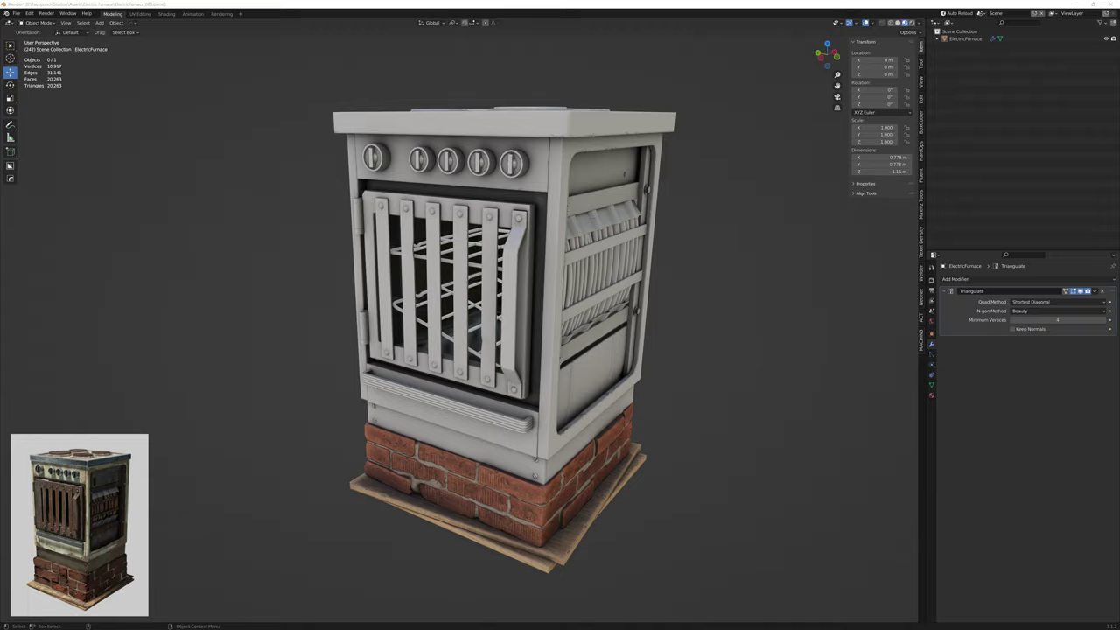
alt+middle_drag(647, 376, 666, 410)
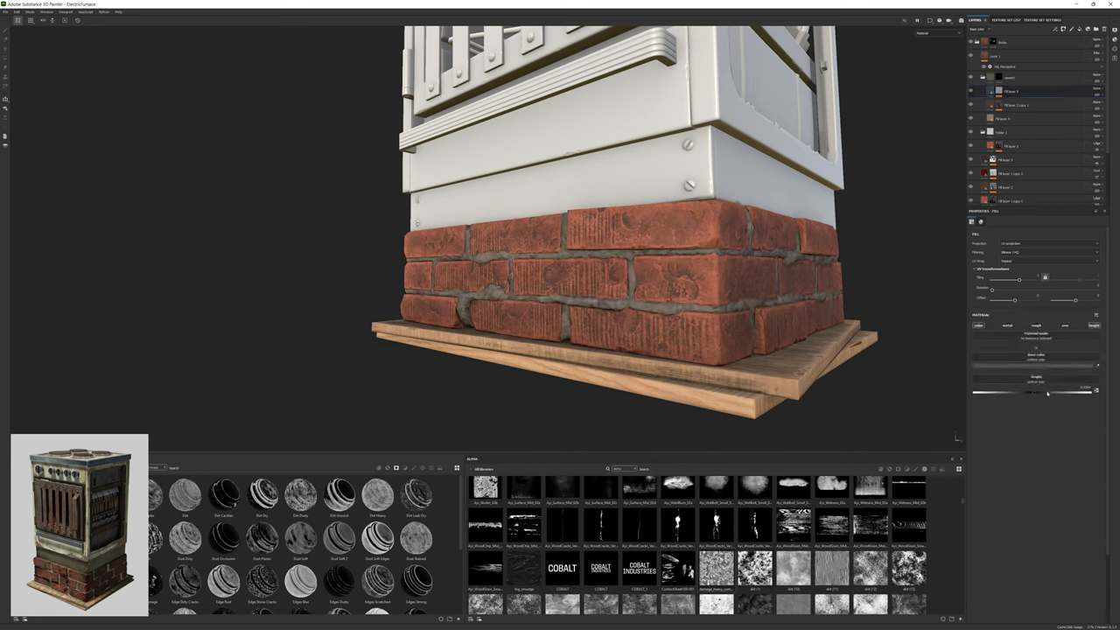
Change the blending mode of the topmost fill layer in Painter's cement folder and set its base colour to yellowish brown.
click(1096, 89)
click(1035, 364)
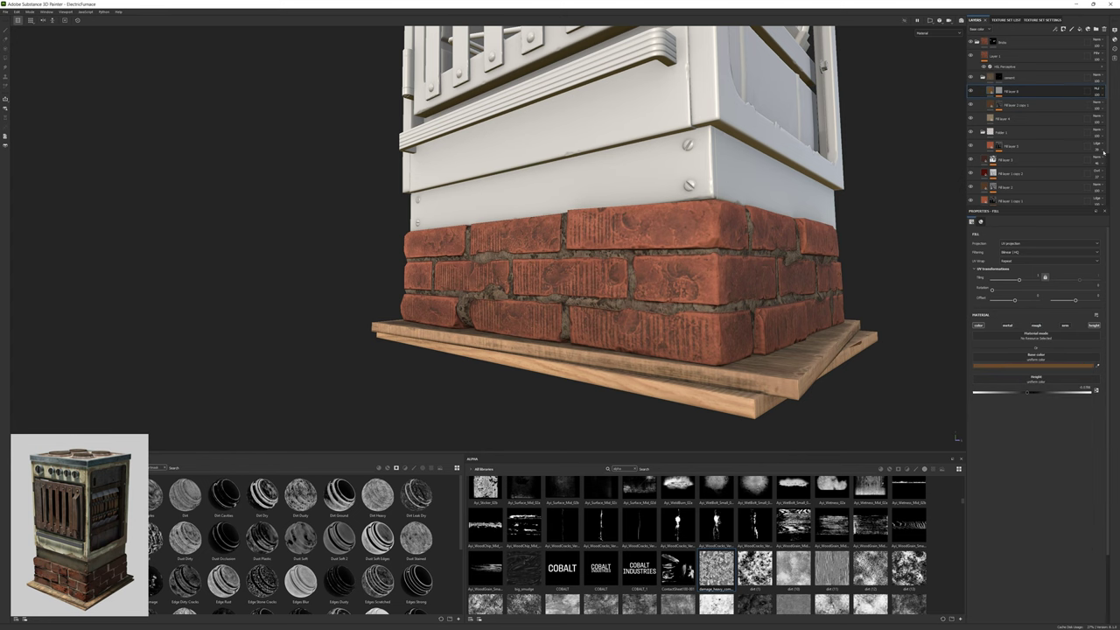
key(1)
click(1096, 91)
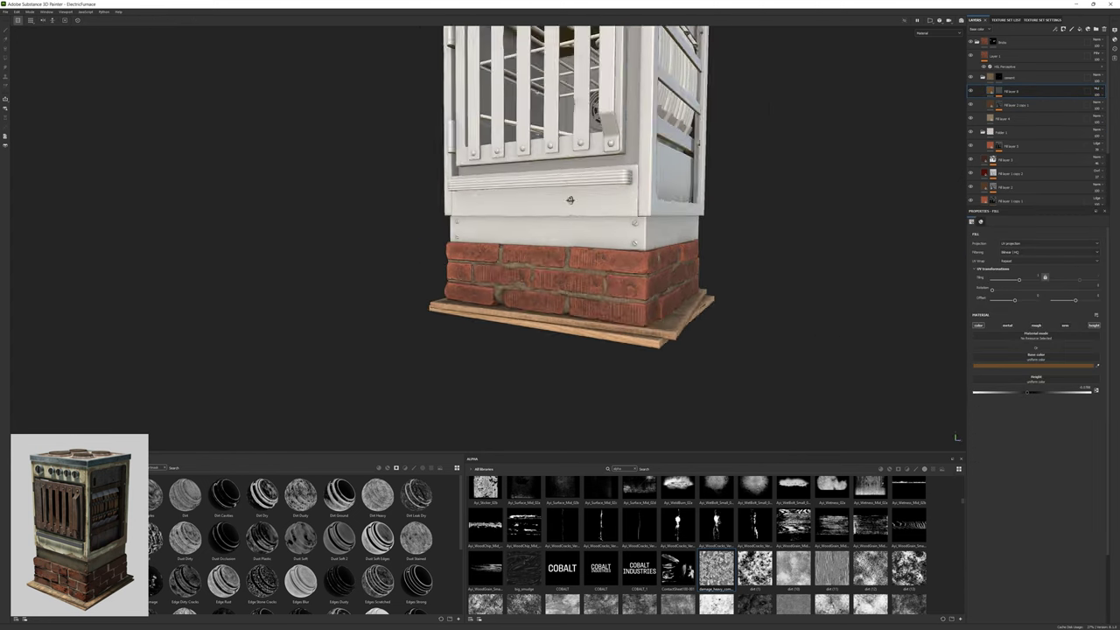
Adjust the beige base colour of the bottom fill layer in the cement folder and lower its roughness.
click(1006, 118)
click(1035, 364)
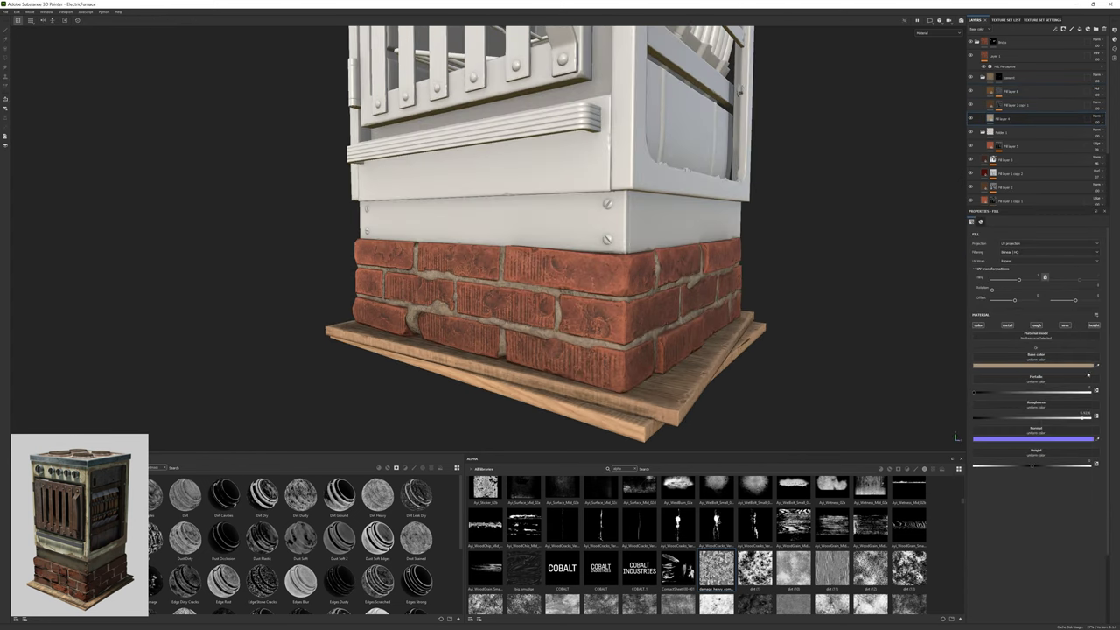
alt+drag(875, 368, 691, 313)
alt+drag(954, 437, 957, 438)
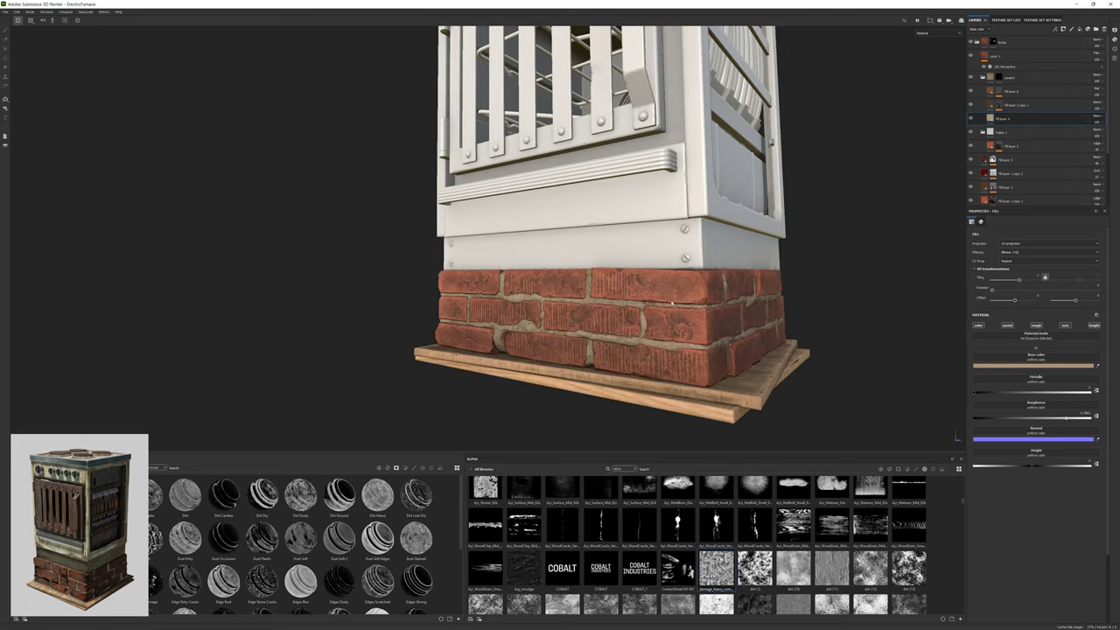
Duplicate the base brick fill layer, give the copy a darker red base colour and hide it with a black mask.
key(ctrl+d)
click(1035, 365)
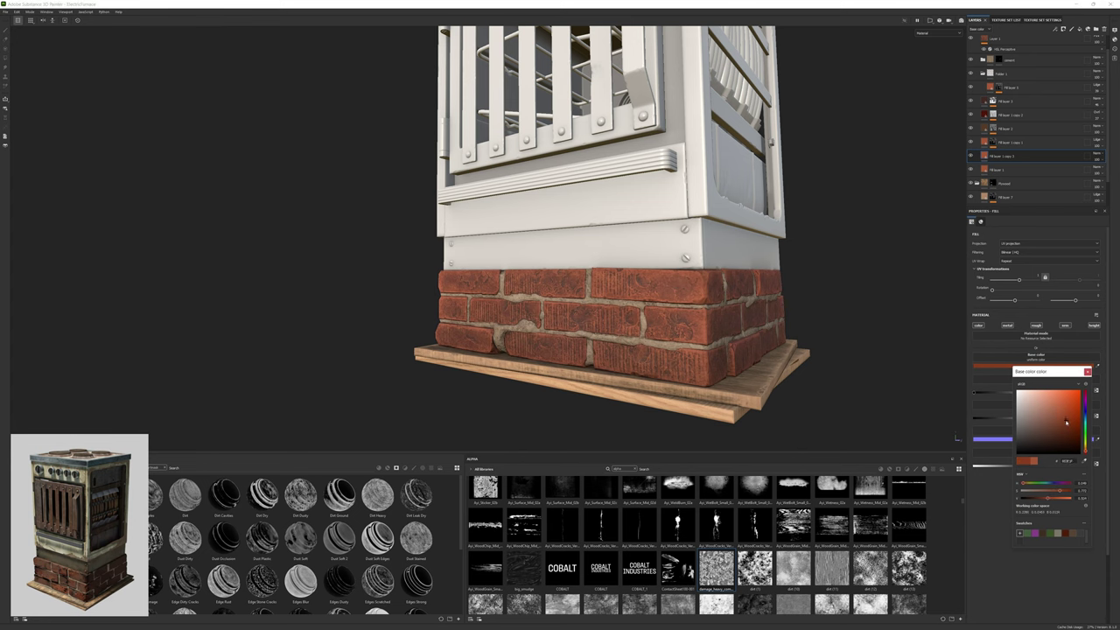
key(1)
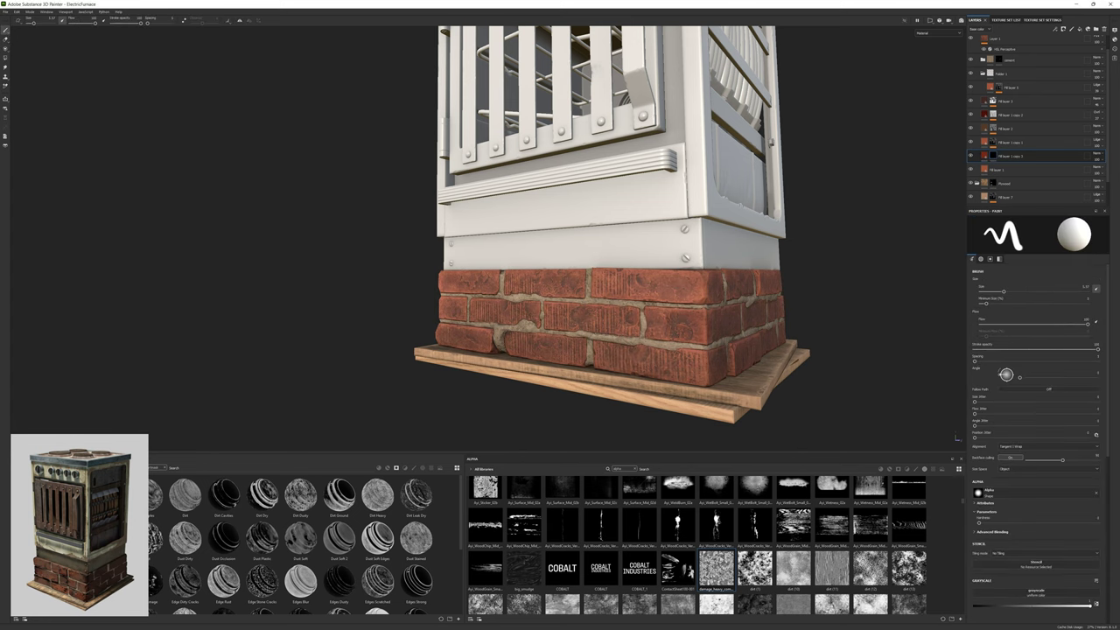
Paint the darker red into the mask over individual bricks on the back and vented sides of the base.
alt+drag(955, 437, 954, 437)
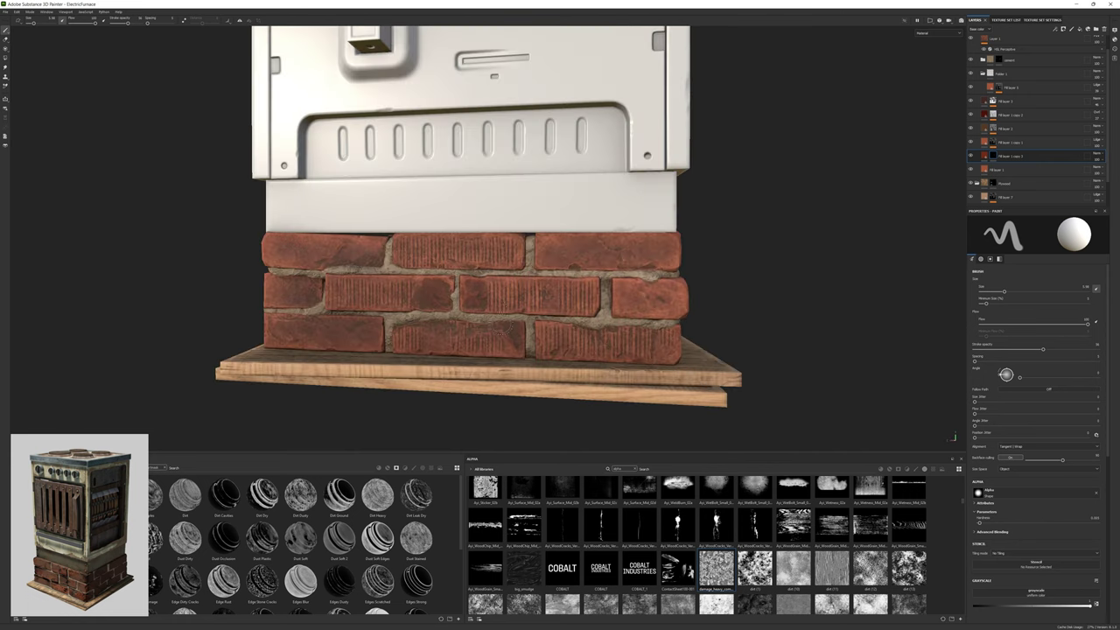
alt+drag(440, 343, 573, 299)
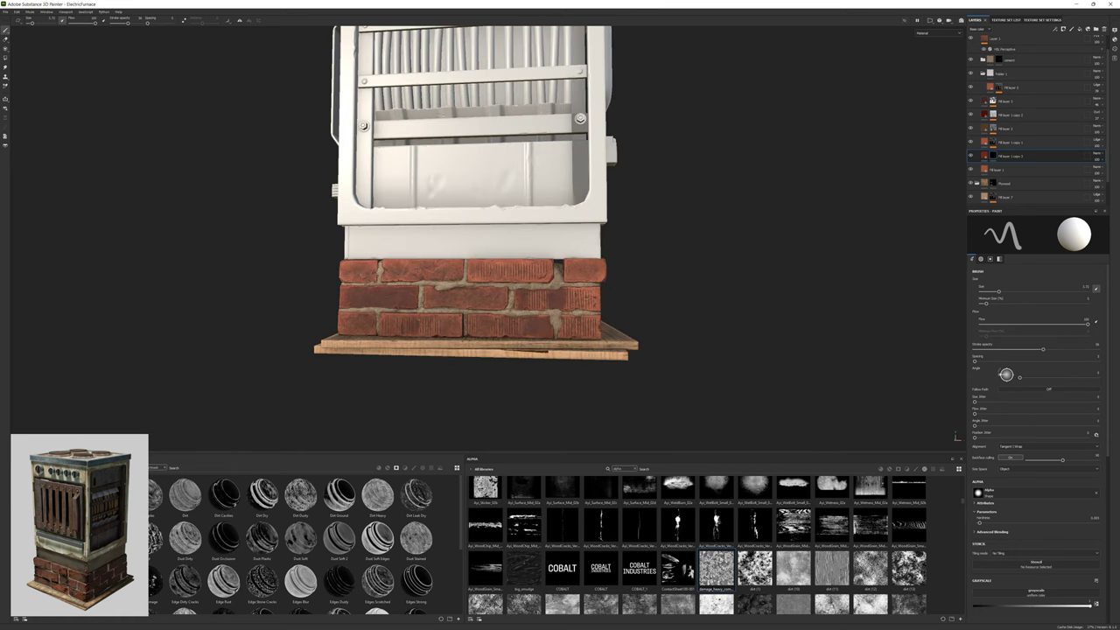
key(f)
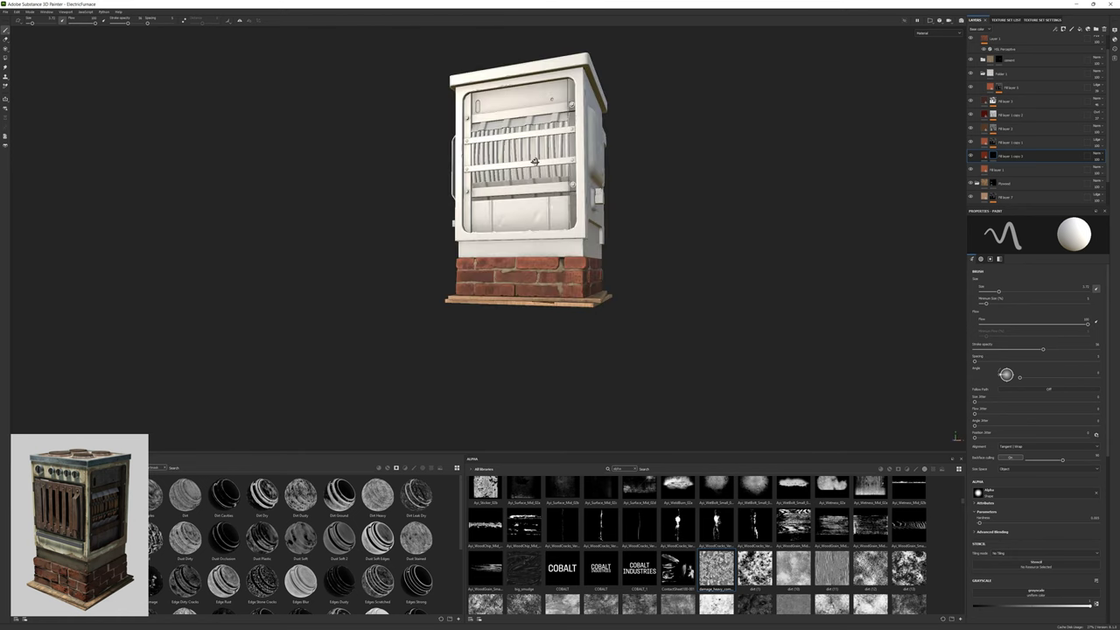
Duplicate the darker red brick layer and pick a beige-brown base colour for the copy.
scroll(473, 262, up, 5)
key(ctrl+d)
click(1004, 366)
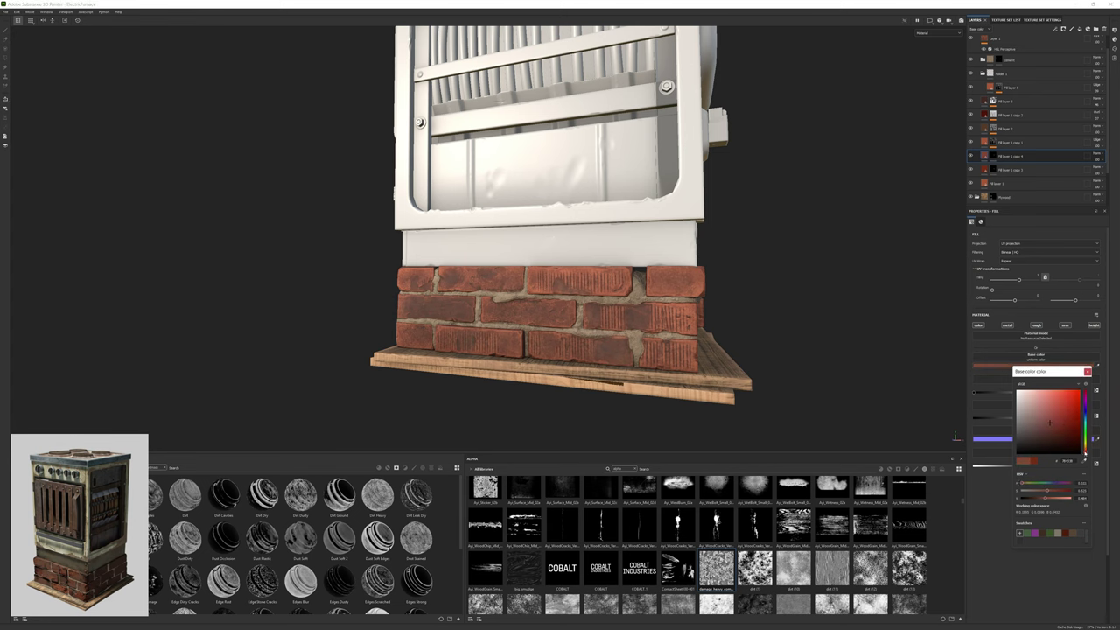
key(Escape)
alt+drag(787, 350, 1109, 377)
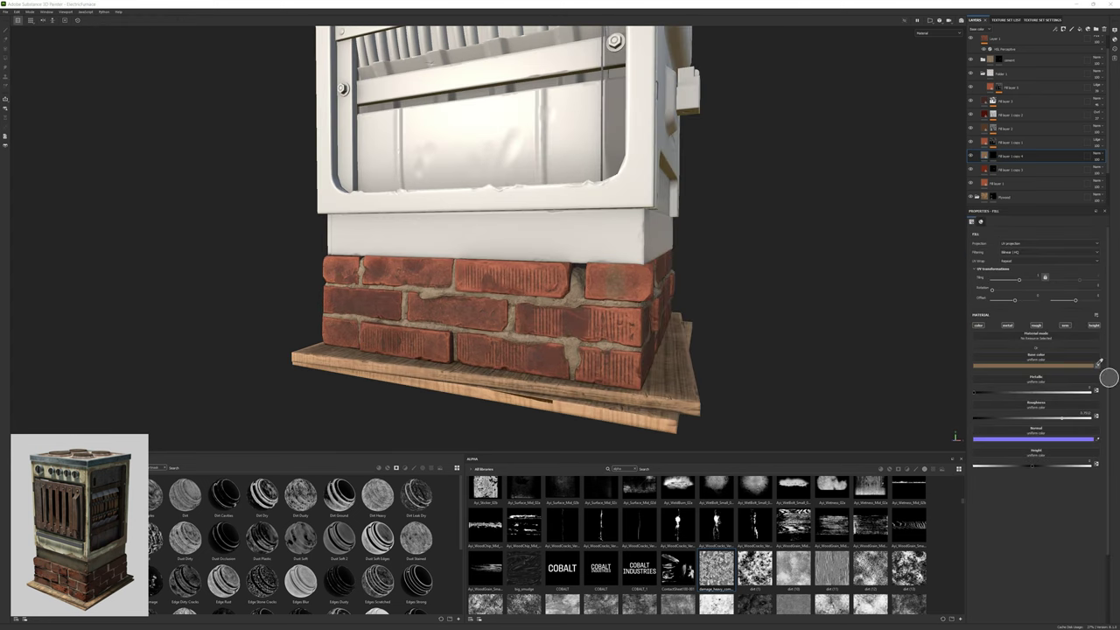
alt+drag(971, 312, 1008, 342)
key(1)
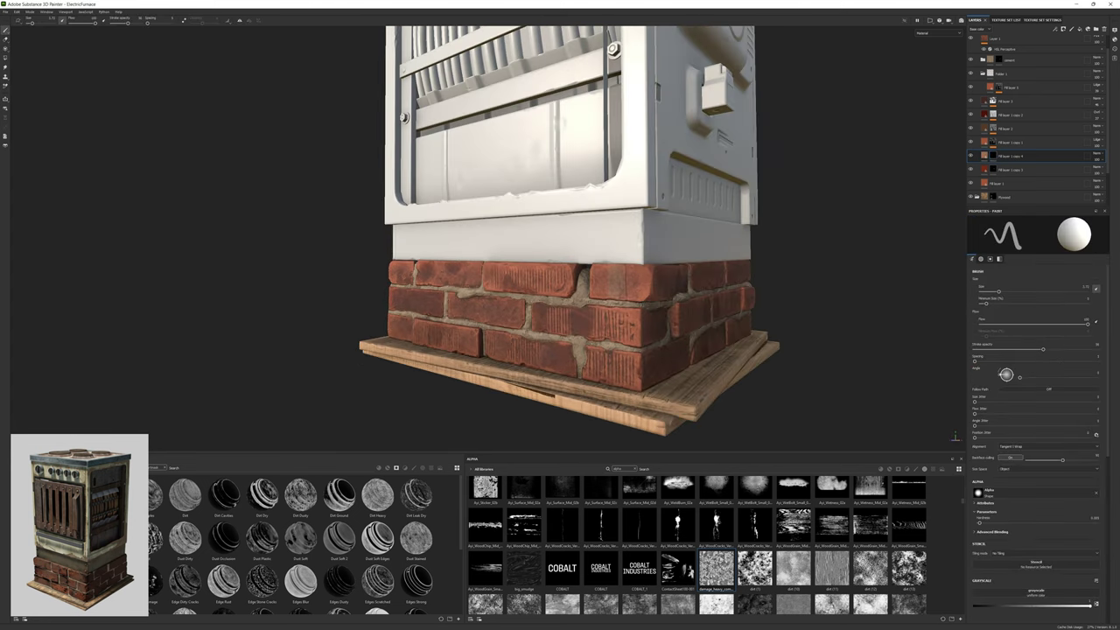
Turn off the copy's height channel, set its base colour to a muted cyan and paint patches of it onto the vented side's bricks.
mouse_move(769, 315)
alt+mouse_down()
mouse_move(707, 305)
mouse_move(604, 335)
alt+mouse_up()
click(1015, 156)
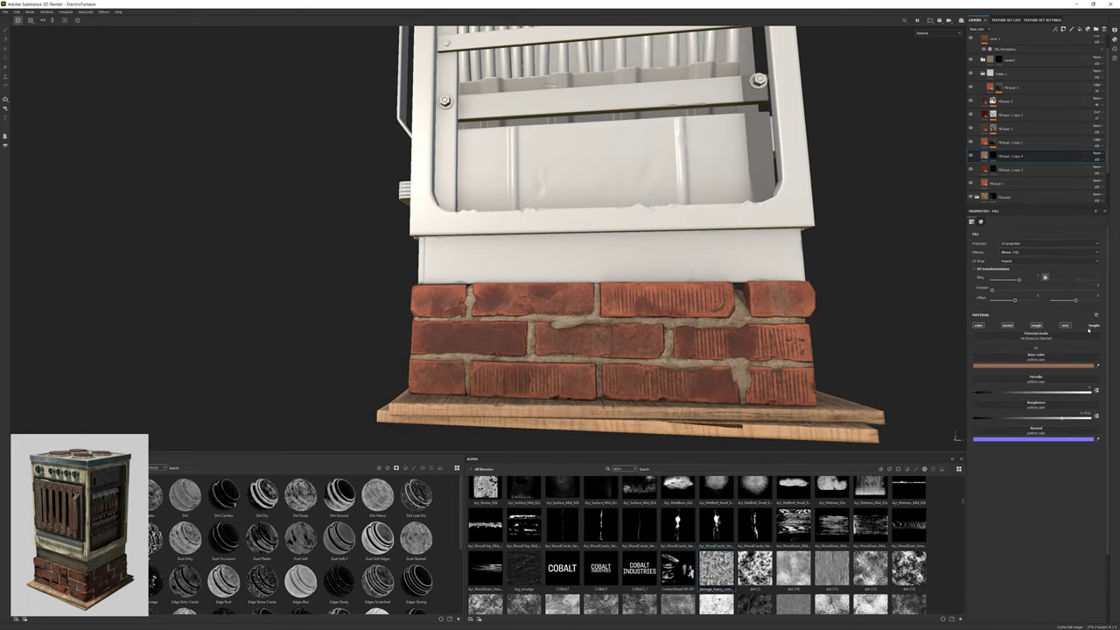
alt+drag(788, 263, 823, 267)
click(1035, 366)
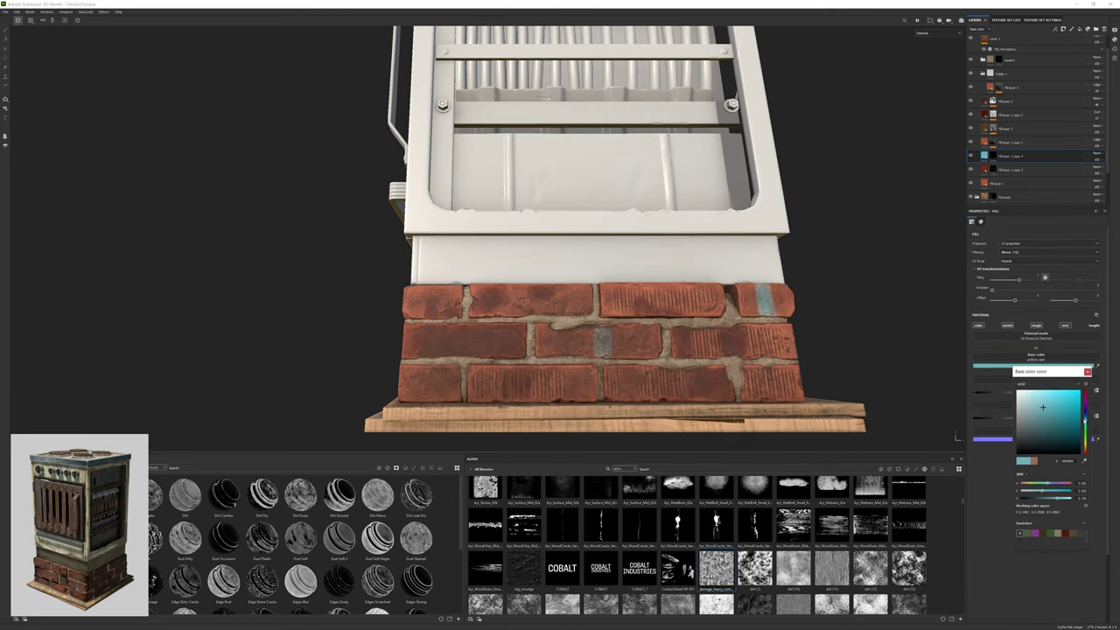
key(1)
mouse_move(613, 306)
alt+mouse_down()
mouse_move(556, 300)
mouse_move(533, 264)
mouse_move(516, 266)
alt+mouse_up()
Duplicate the darker red brick layer, give the copy a lighter orange-brown base colour and paint it onto individual bricks.
key(ctrl+d)
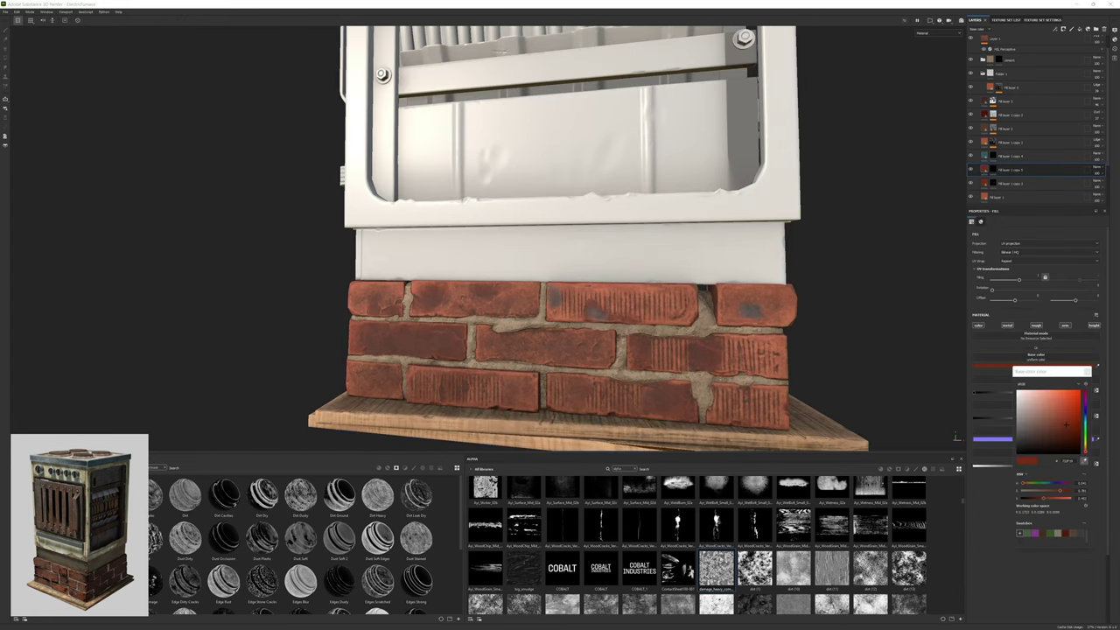
key(1)
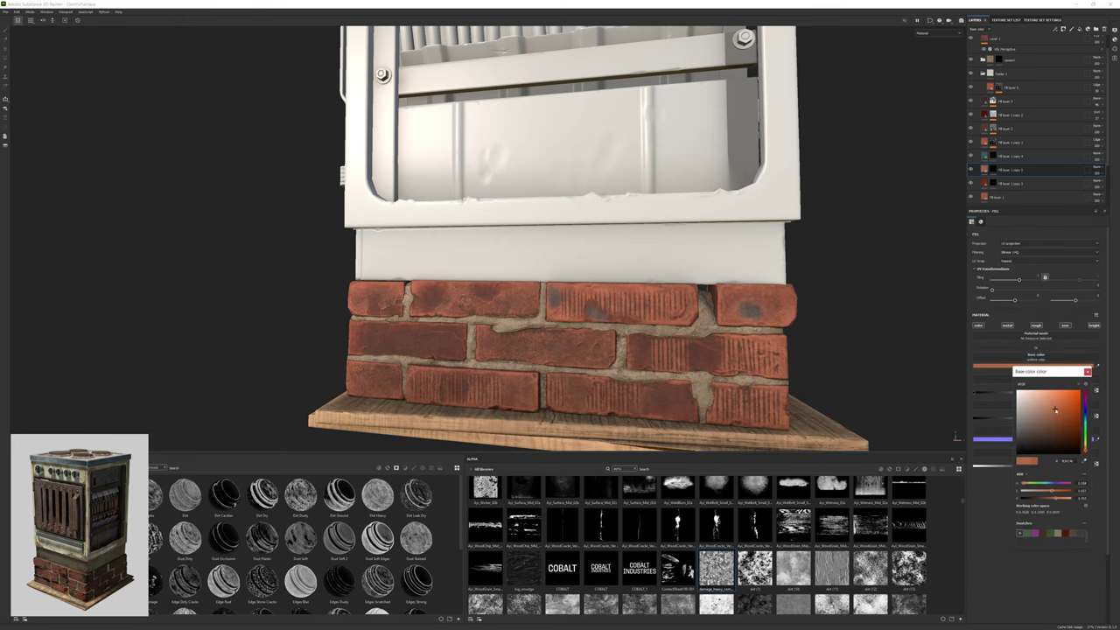
key(f)
alt+drag(562, 278, 367, 289)
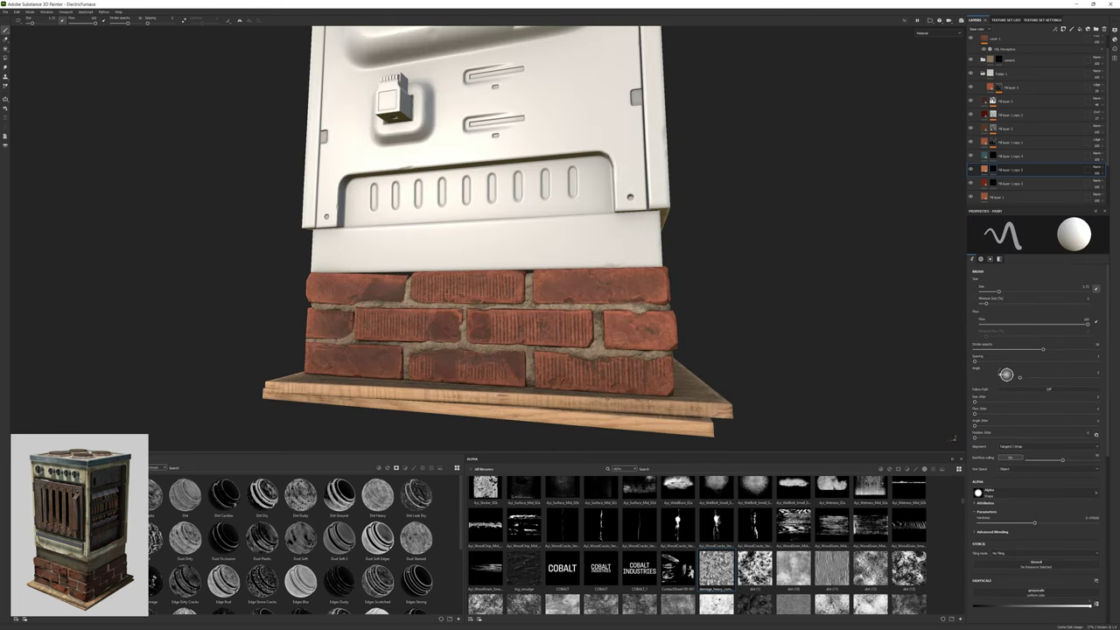
alt+drag(560, 262, 525, 263)
Add a fill layer above the brick colour layers, hide it with a black mask and add a fill effect to the mask.
click(1006, 100)
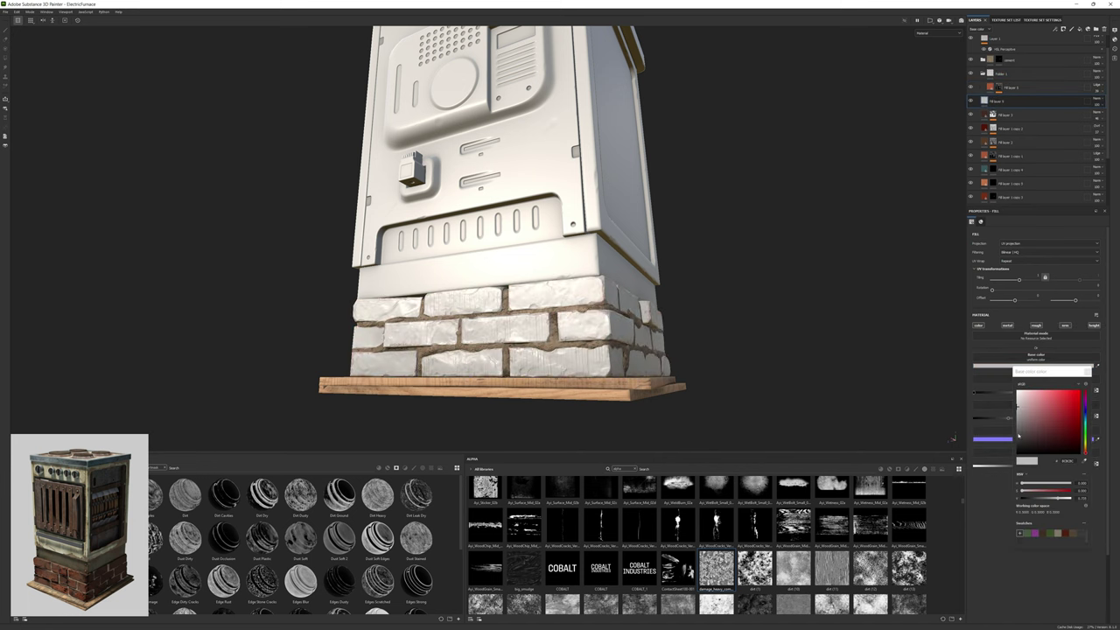
right_click(1004, 102)
click(1006, 103)
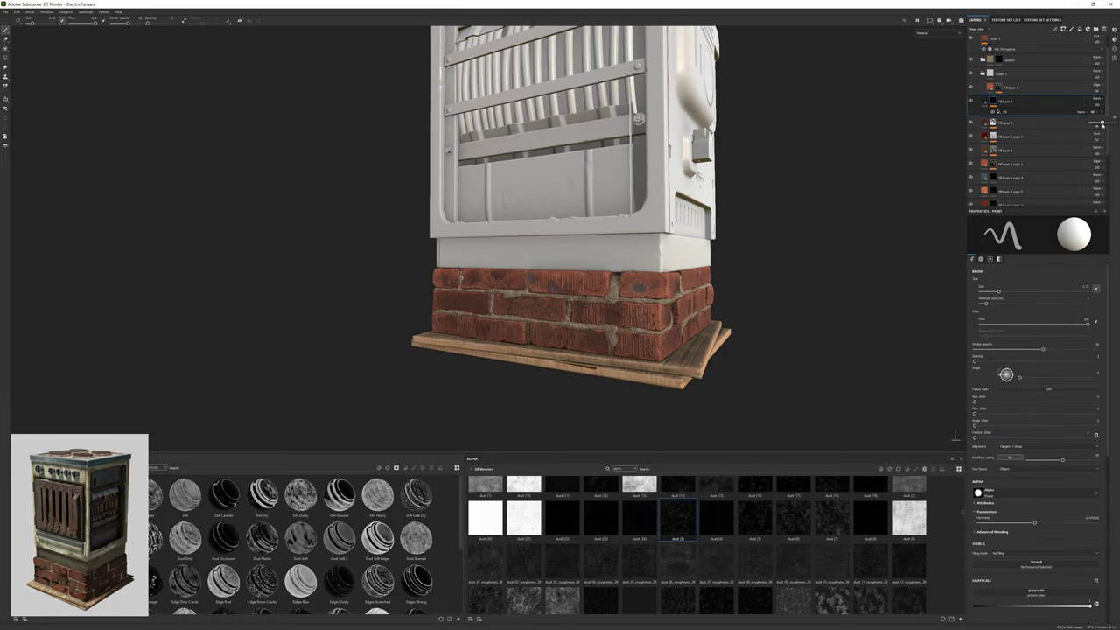
alt+drag(1032, 367, 953, 439)
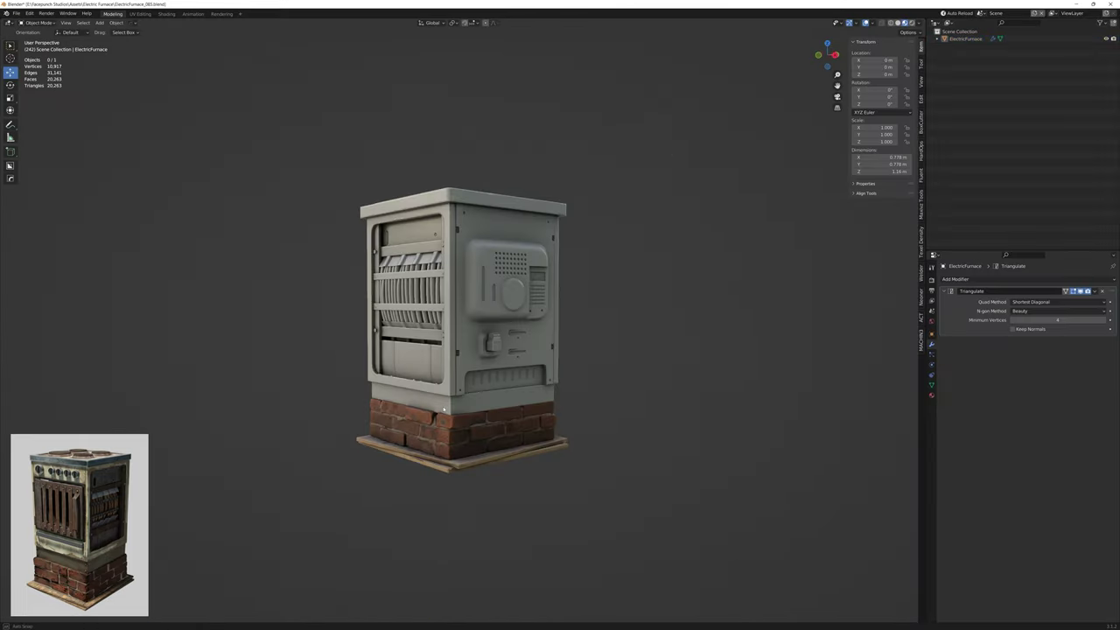
Return from Blender to Substance 3D Painter and save the stove project.
key(ctrl+s)
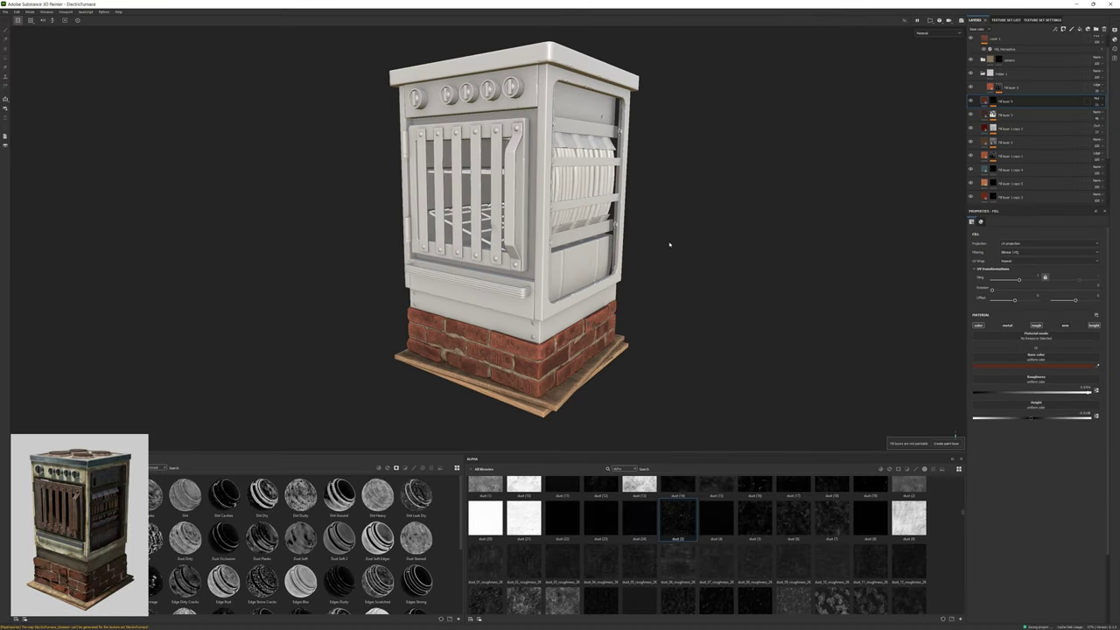
click(17, 12)
click(744, 235)
alt+drag(744, 235, 674, 243)
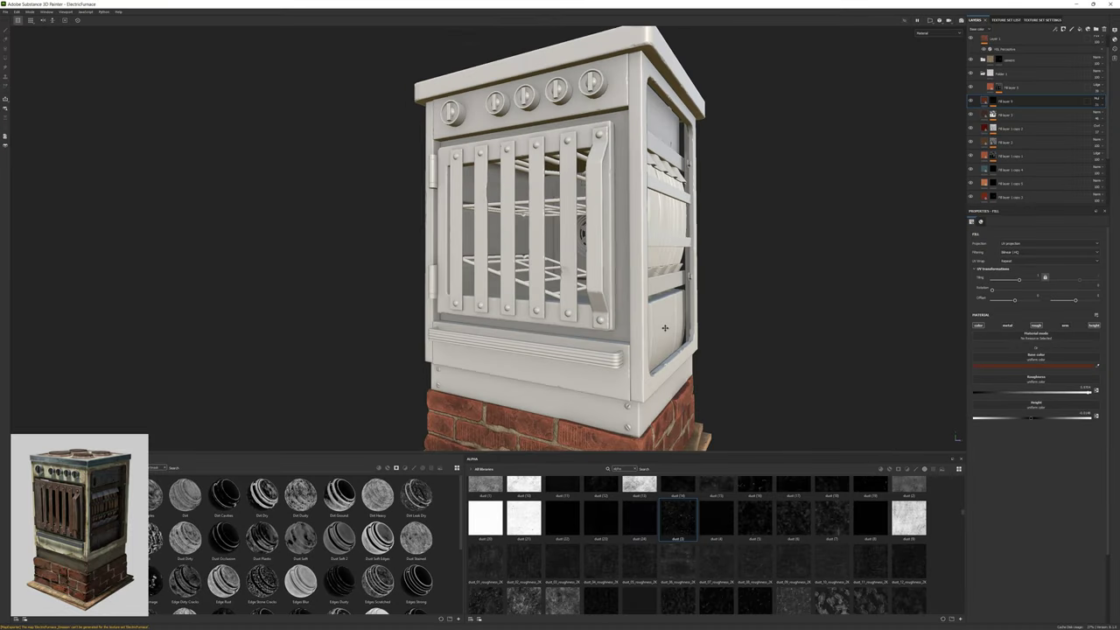
Create a folder above the brick and plywood folders, add a black mask and fill the metal stove parts into it.
click(1087, 29)
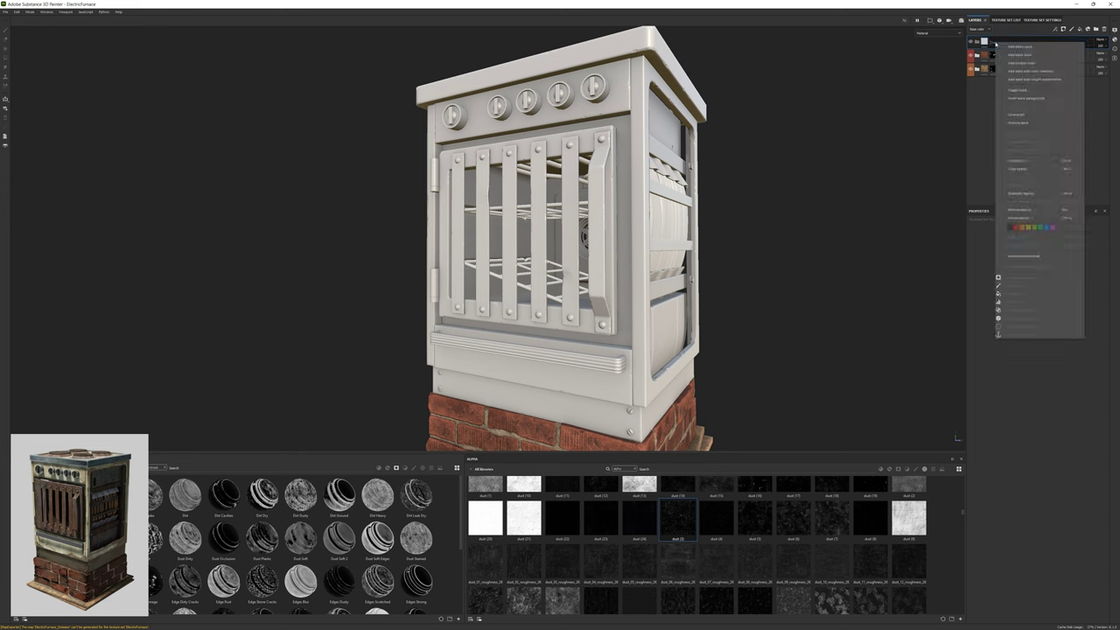
key(4)
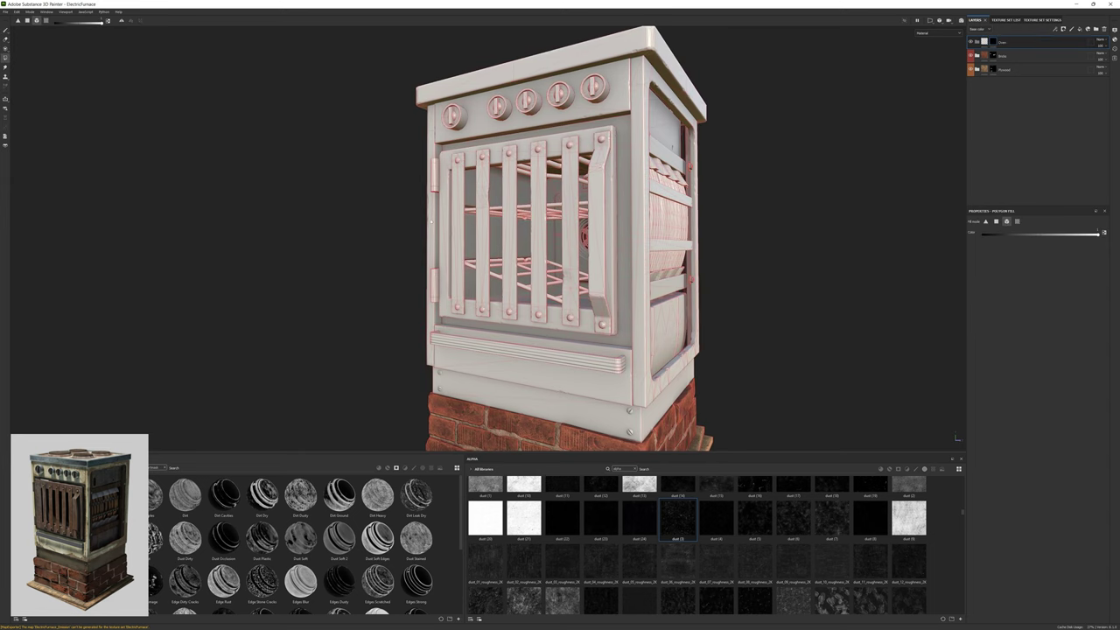
key(1)
Search the material library for "rust".
scroll(280, 525, up, 5)
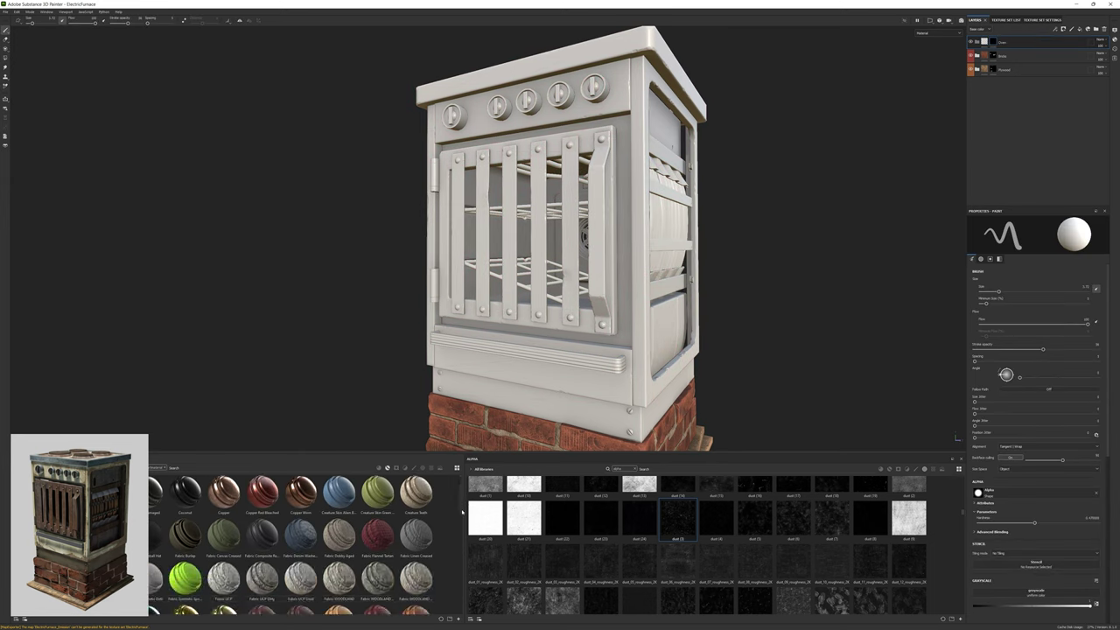
click(201, 467)
text(rust)
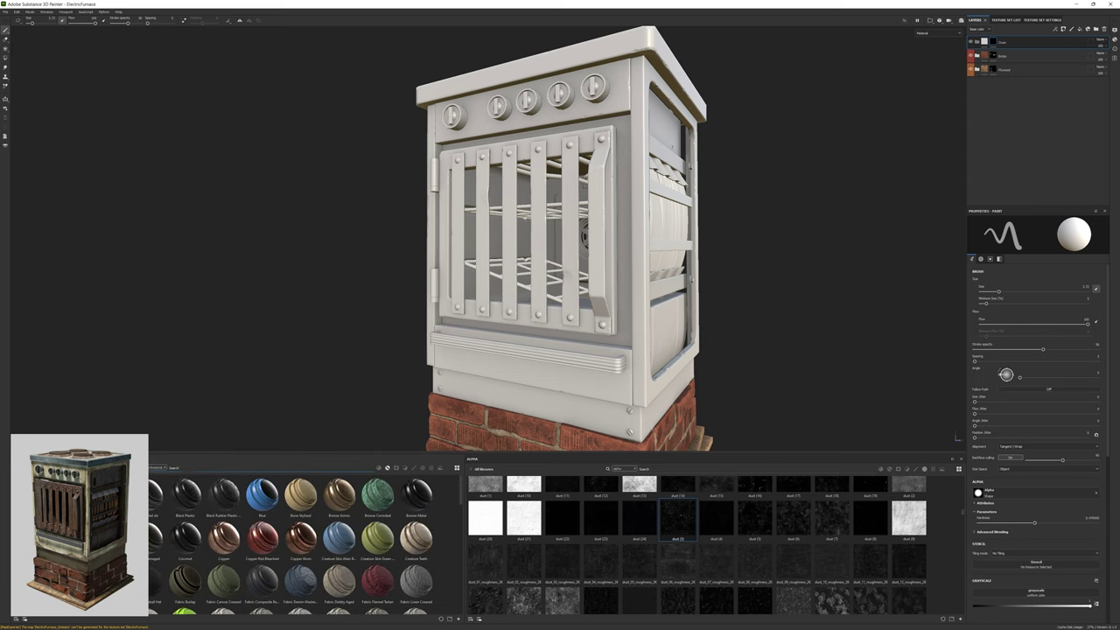
Add a rust smart material to the oven group and adjust its saturation with an HSL Perceptive filter on a layer above.
drag(155, 494, 1010, 56)
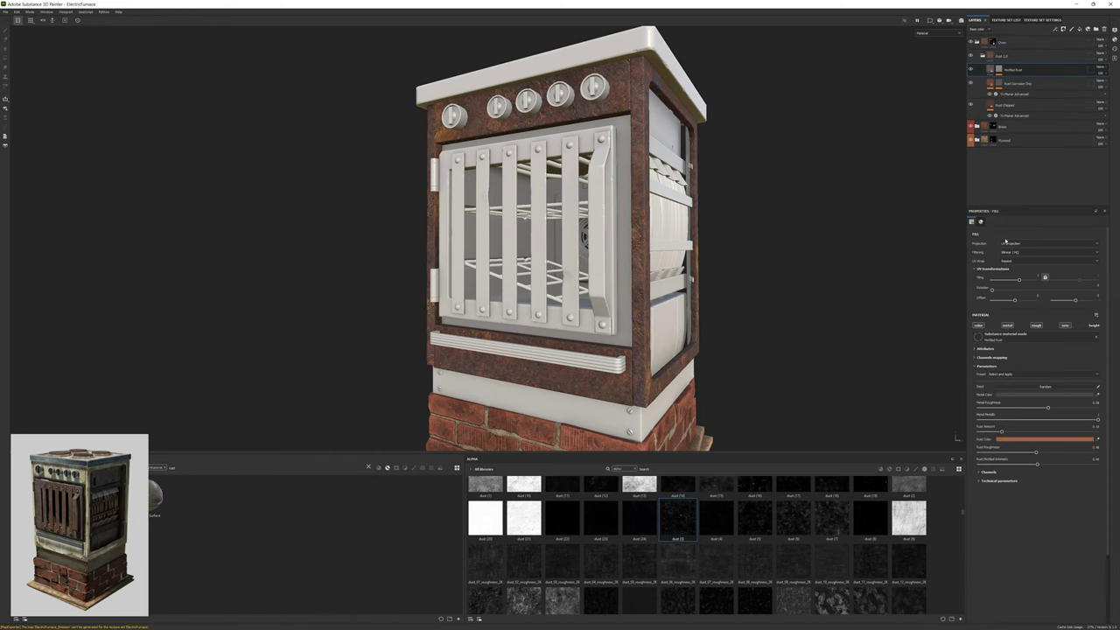
alt+drag(787, 280, 932, 175)
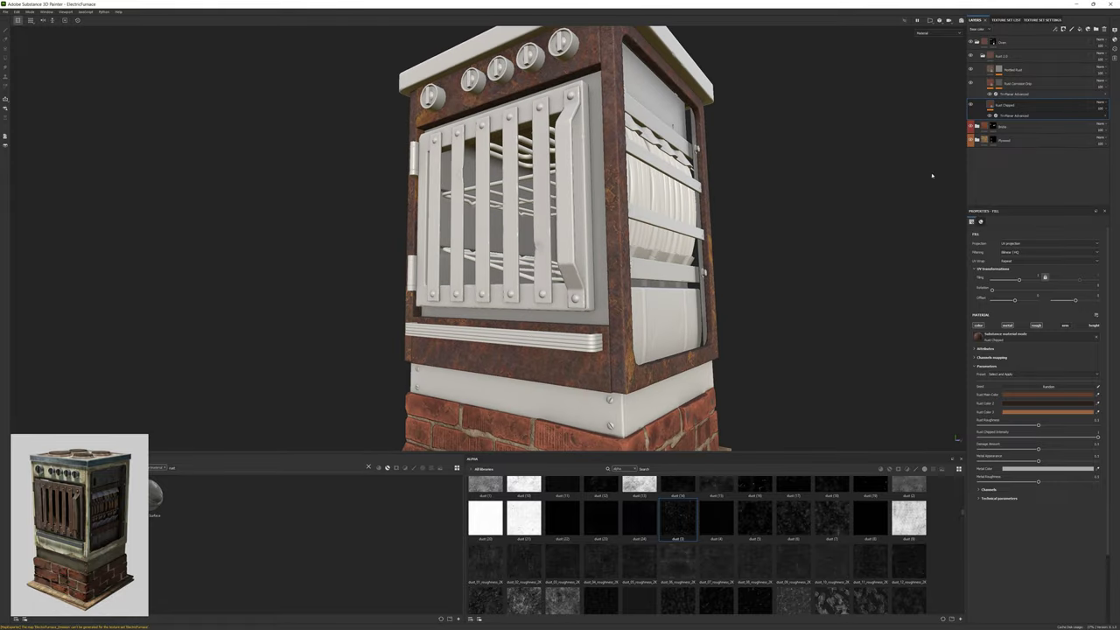
click(1070, 28)
click(1027, 245)
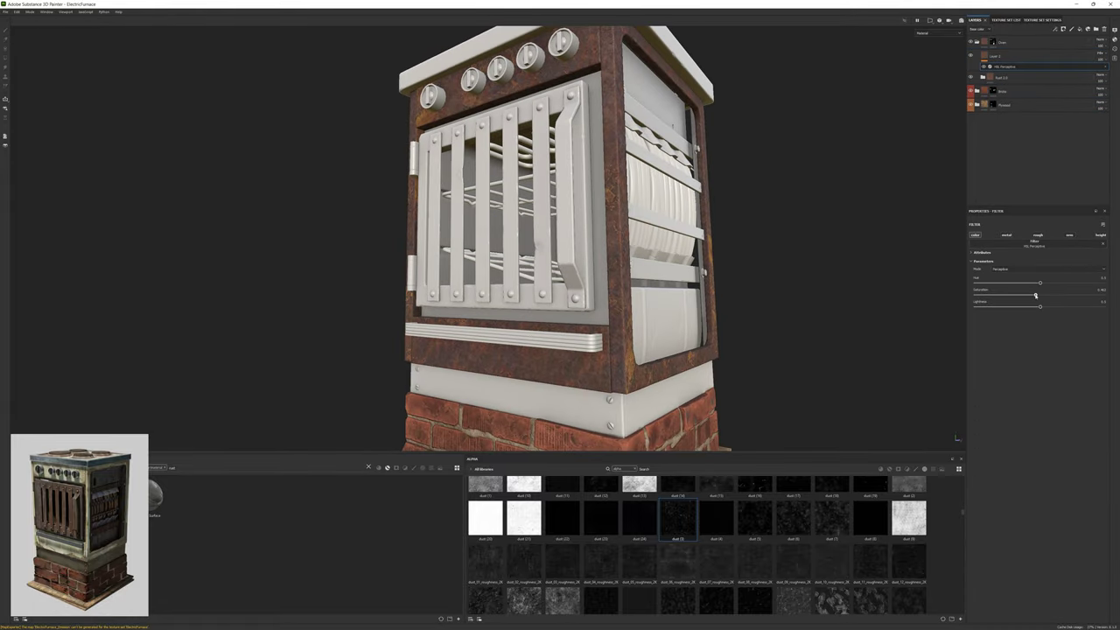
Add a fill layer inside a new Paint group above the rust and give it a cream base color.
click(1087, 28)
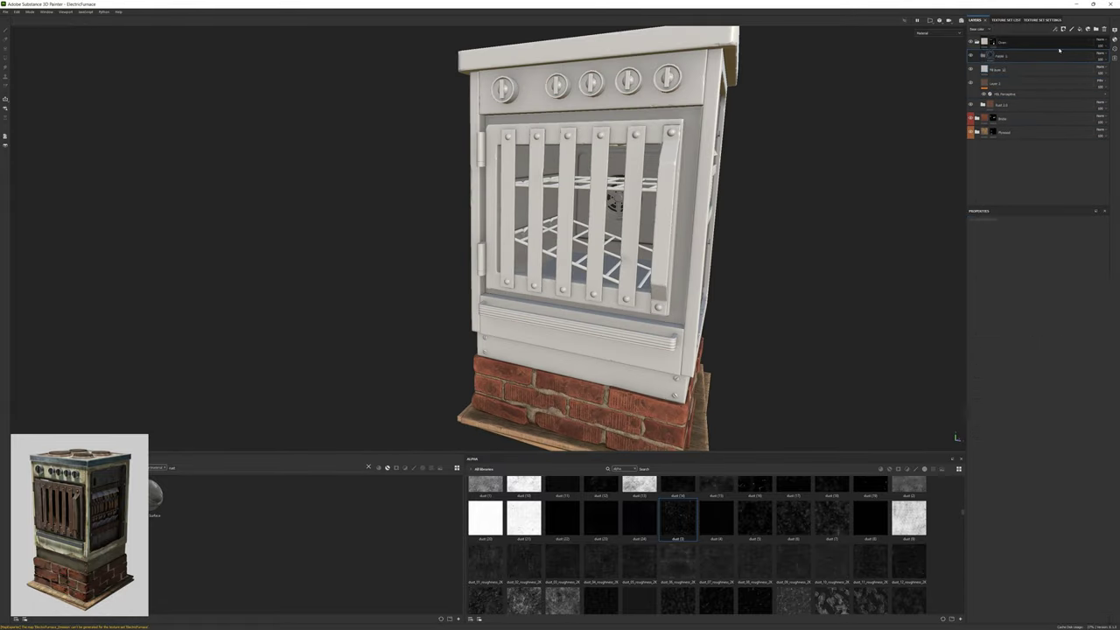
click(1096, 28)
click(1005, 70)
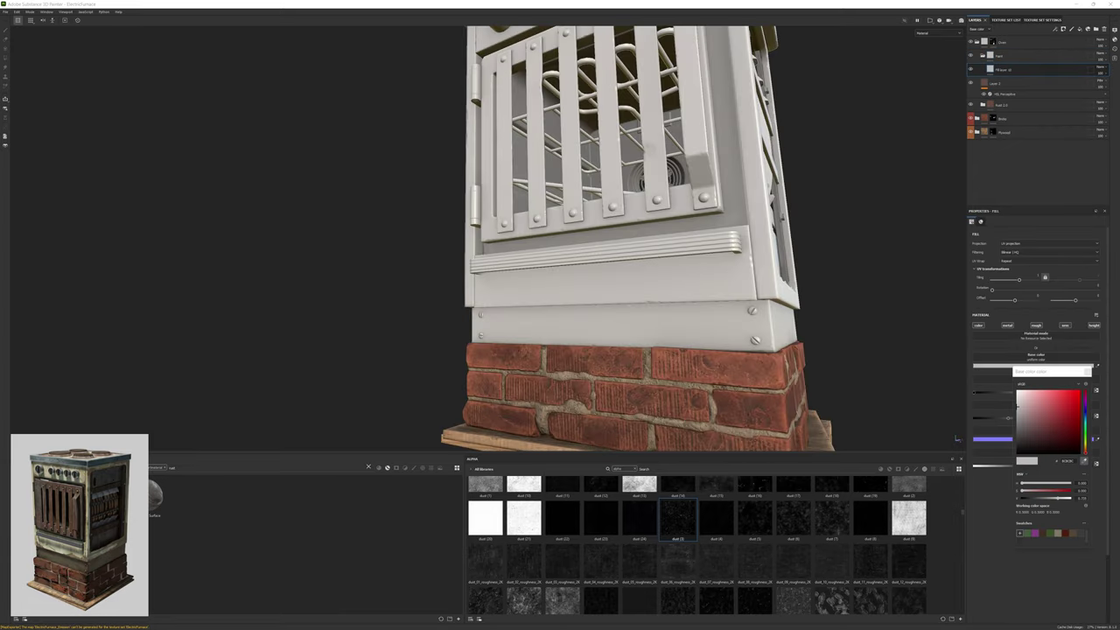
Duplicate the cream fill layer and set the upper copy's base color to a darker tone.
key(ctrl+d)
click(1021, 371)
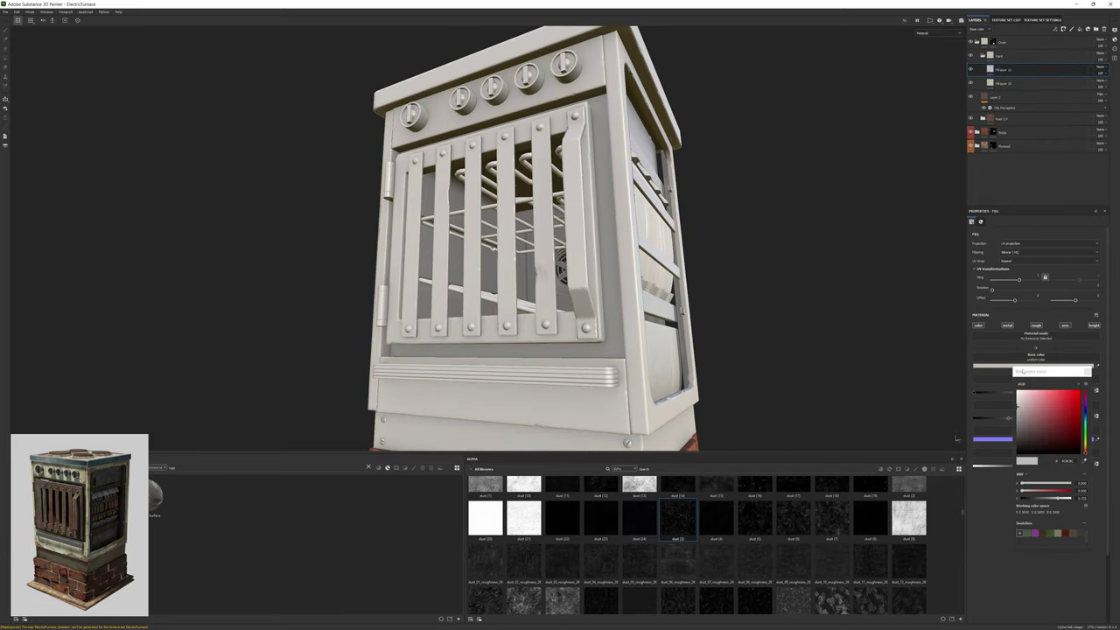
click(1032, 403)
Mask the darker fill with the Sand Cavities smart mask and adjust its Mask Editor contrast.
right_click(1002, 69)
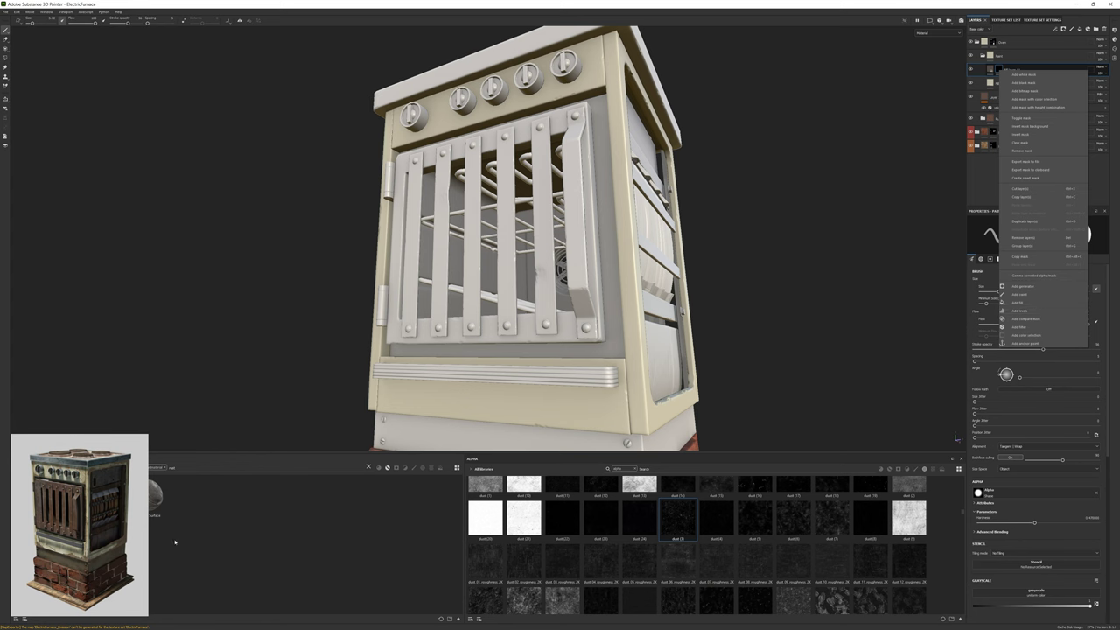
scroll(289, 542, down, 1)
drag(415, 547, 1017, 91)
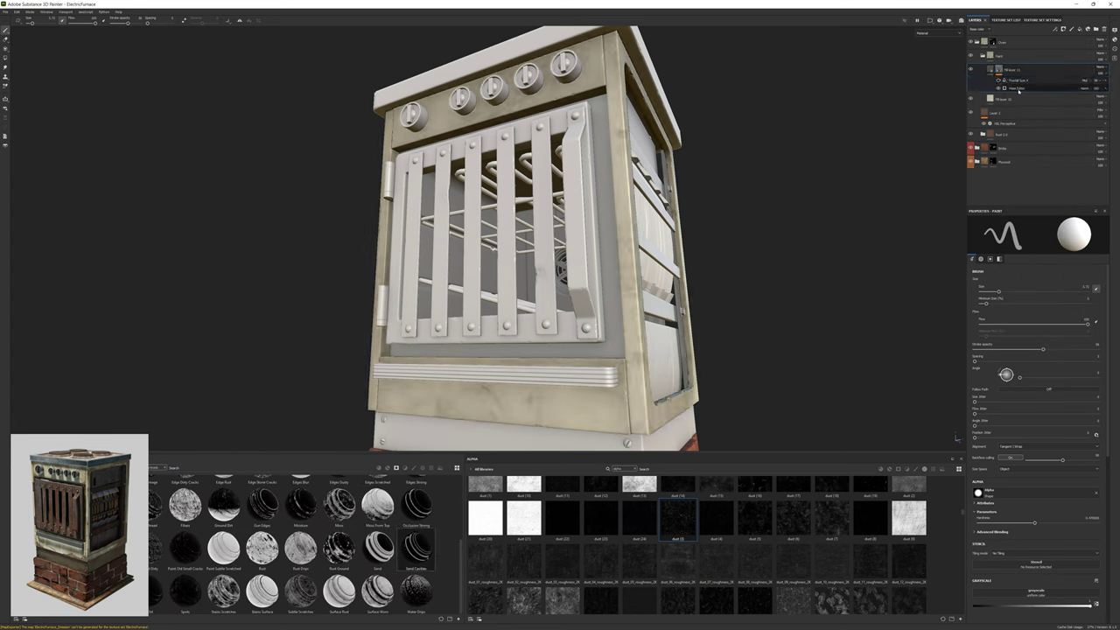
click(1014, 88)
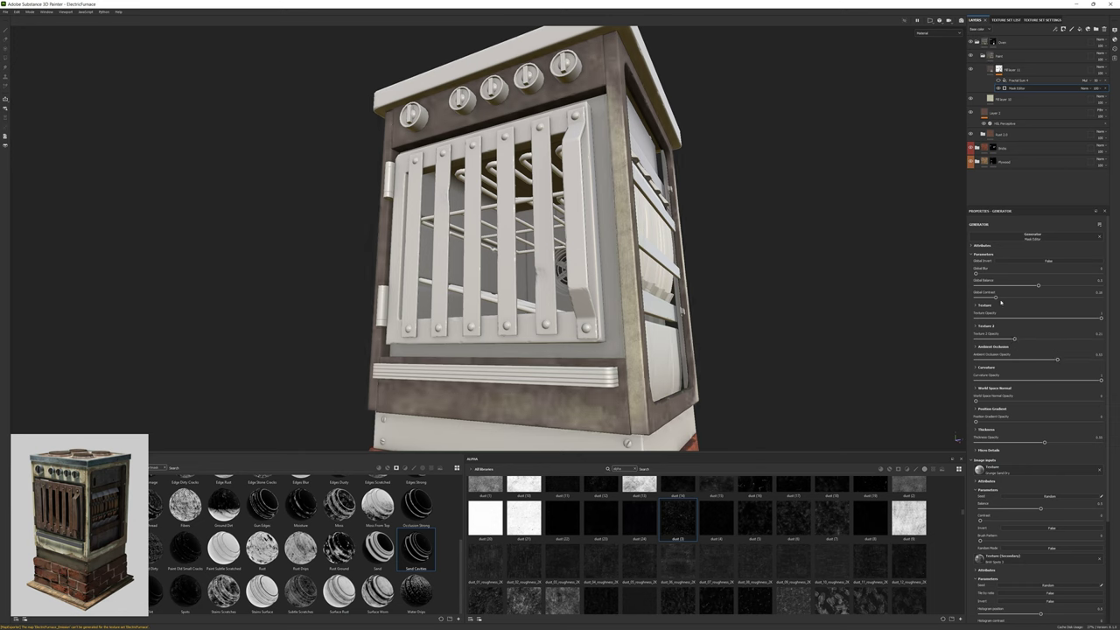
Switch the dirt layer to the Sand smart mask and set its base color to a reddish brown.
click(998, 69)
click(1036, 364)
click(1040, 437)
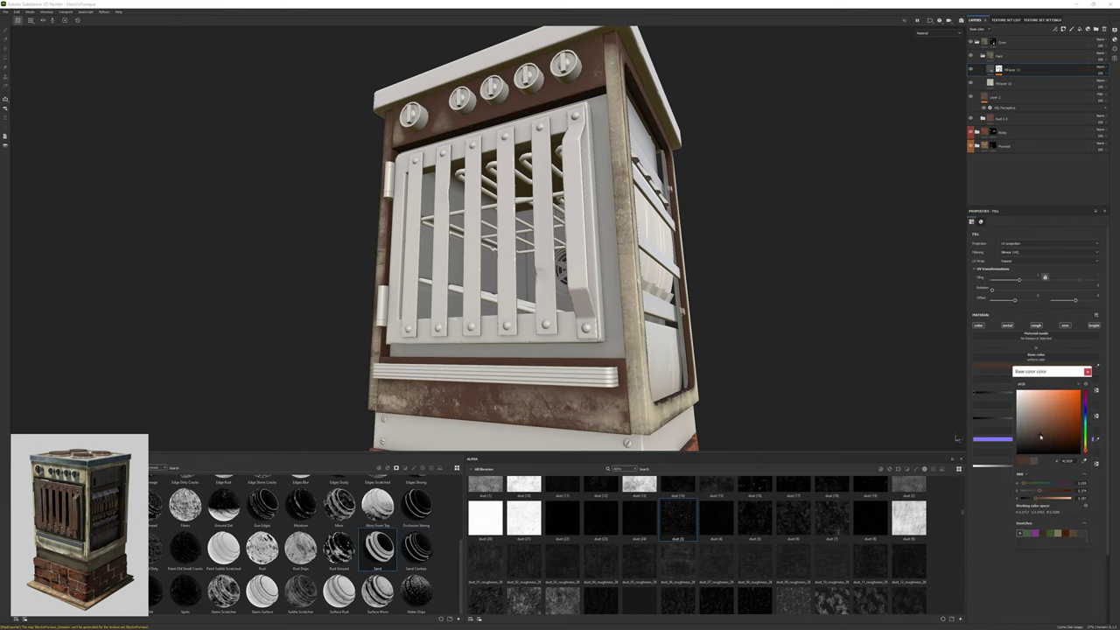
Tune the dirt layer's Mask Editor by reducing ambient occlusion, rescaling the texture and raising the Texture 2 amount.
click(997, 69)
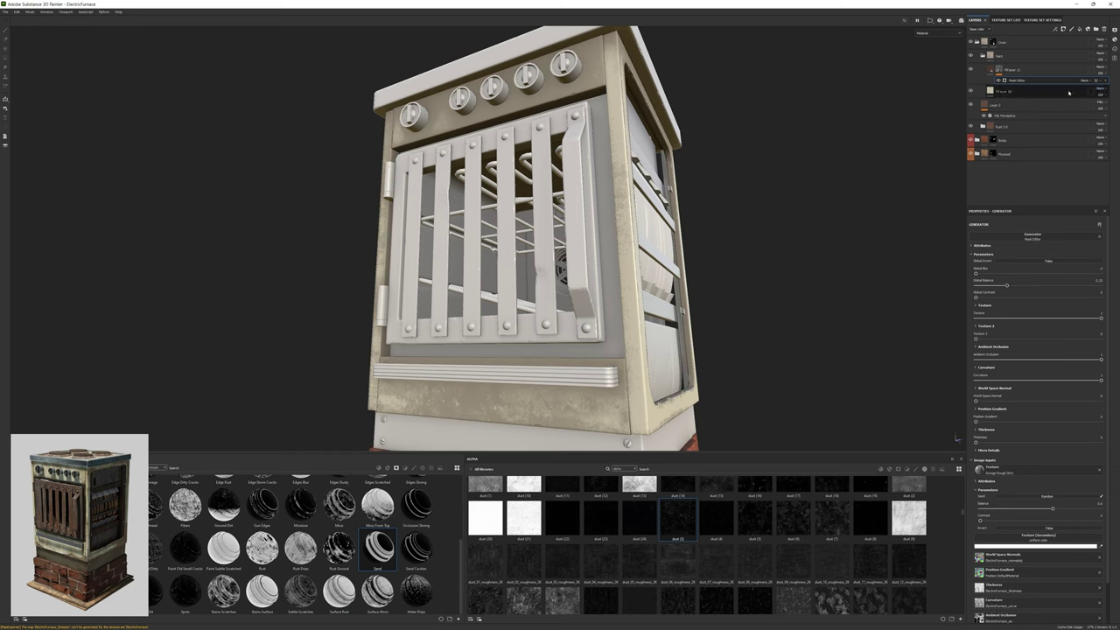
drag(1014, 359, 1028, 359)
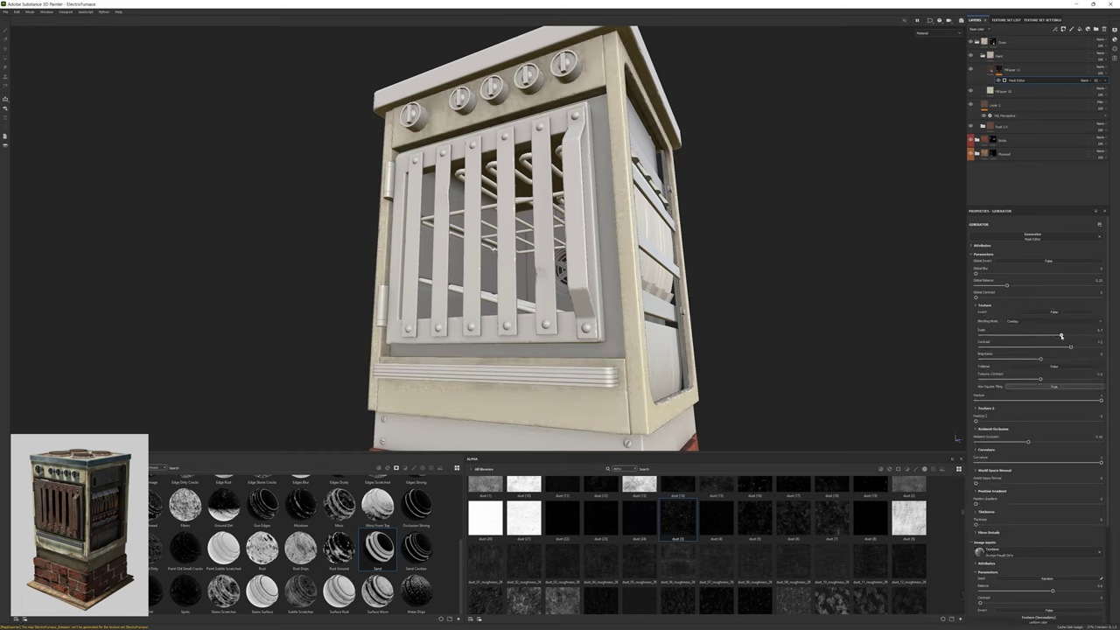
click(984, 305)
drag(1054, 339, 1064, 339)
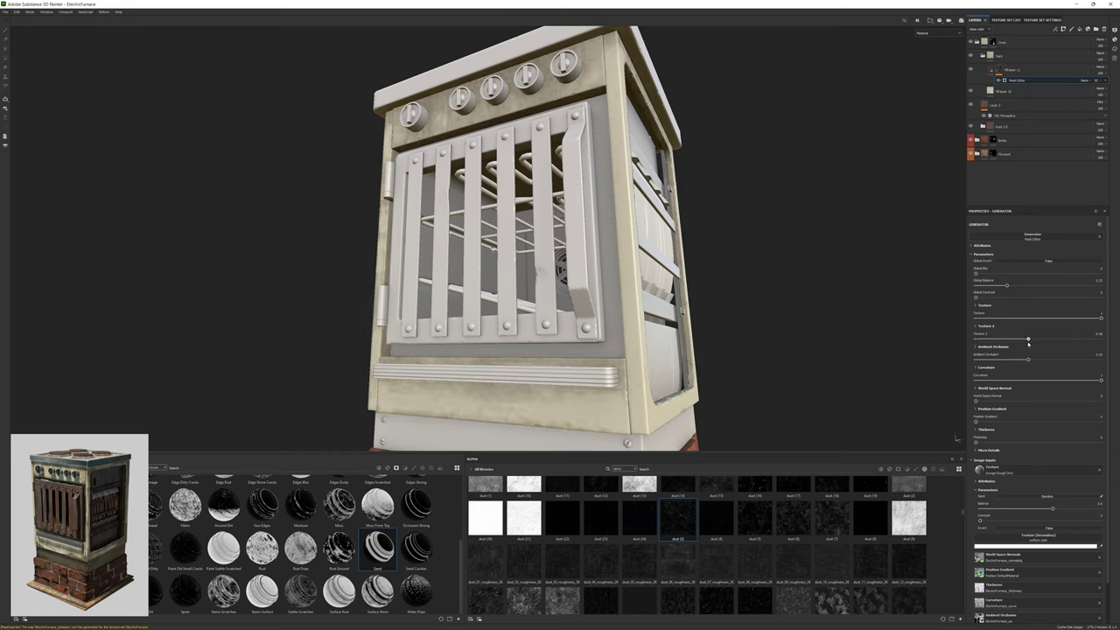
Lower the opacity of the dirt layer's Mask Editor and compare the paint on the oven's front and sides.
alt+drag(612, 175, 734, 171)
scroll(715, 175, up, 3)
click(1014, 91)
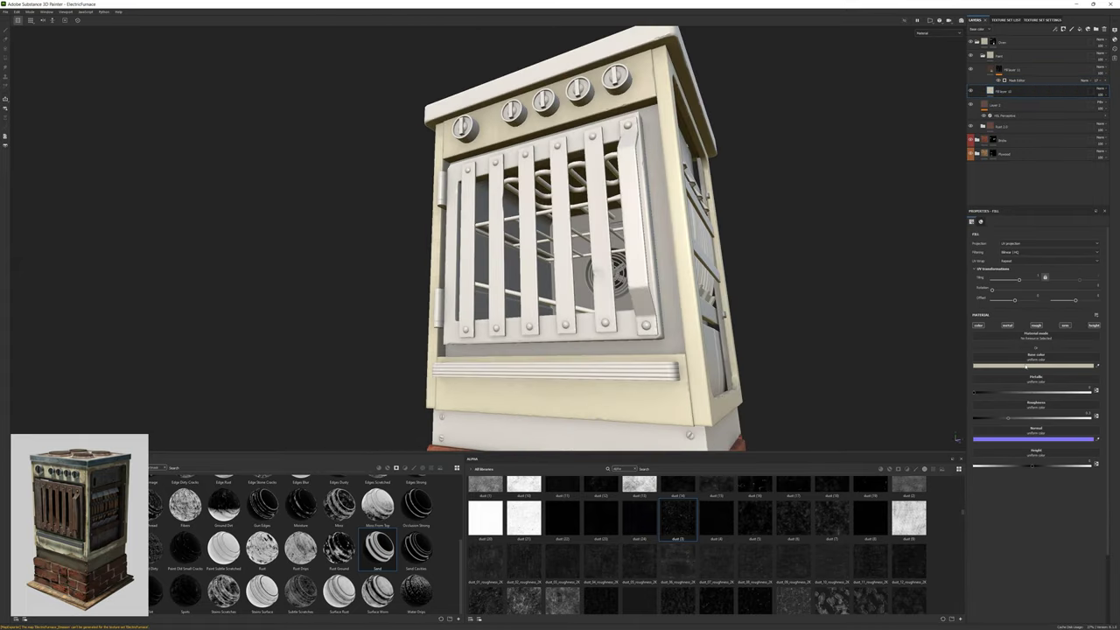
click(1014, 80)
alt+drag(665, 262, 770, 267)
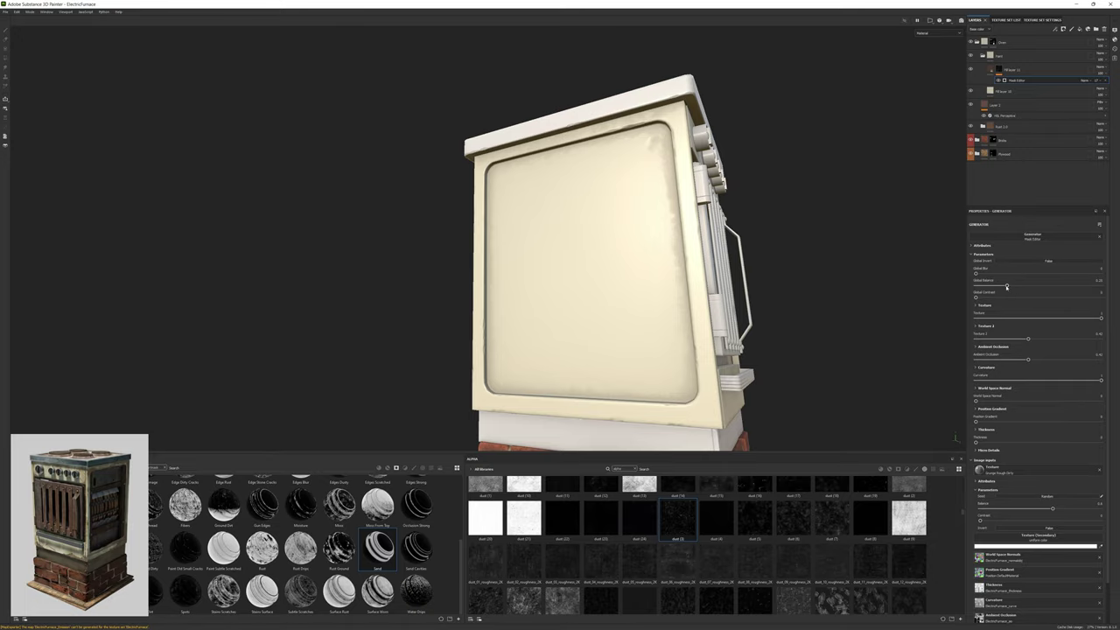
mouse_move(612, 263)
alt+mouse_down()
mouse_move(665, 201)
mouse_move(629, 262)
alt+mouse_up()
click(1014, 91)
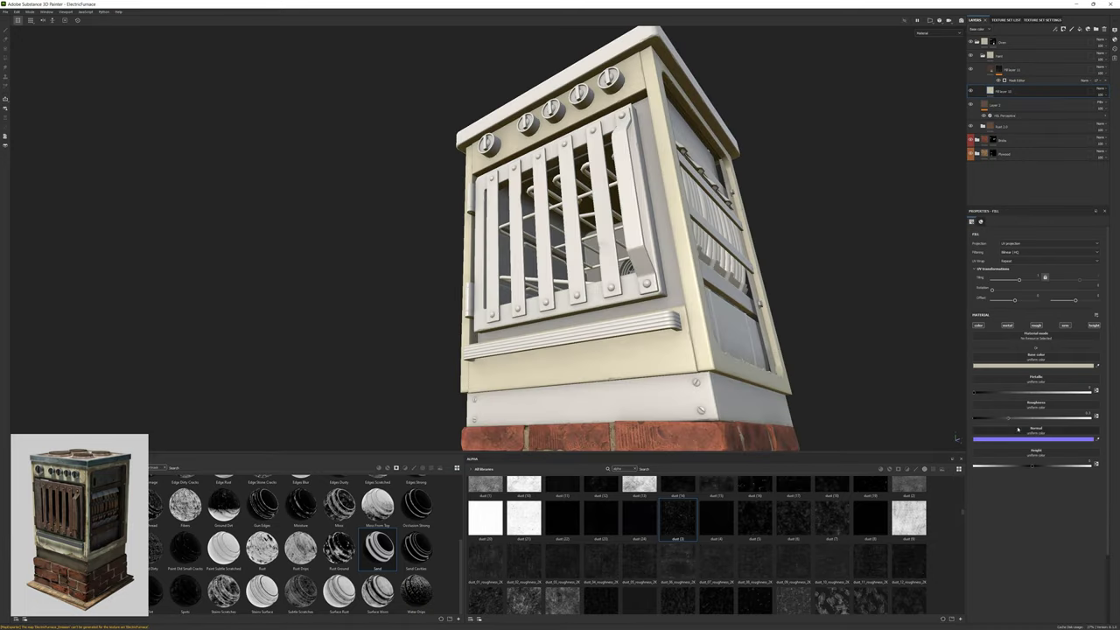
Duplicate the dirt layer with a black mask and fill that mask with a more heavily tiled grunge_mask texture.
click(1075, 29)
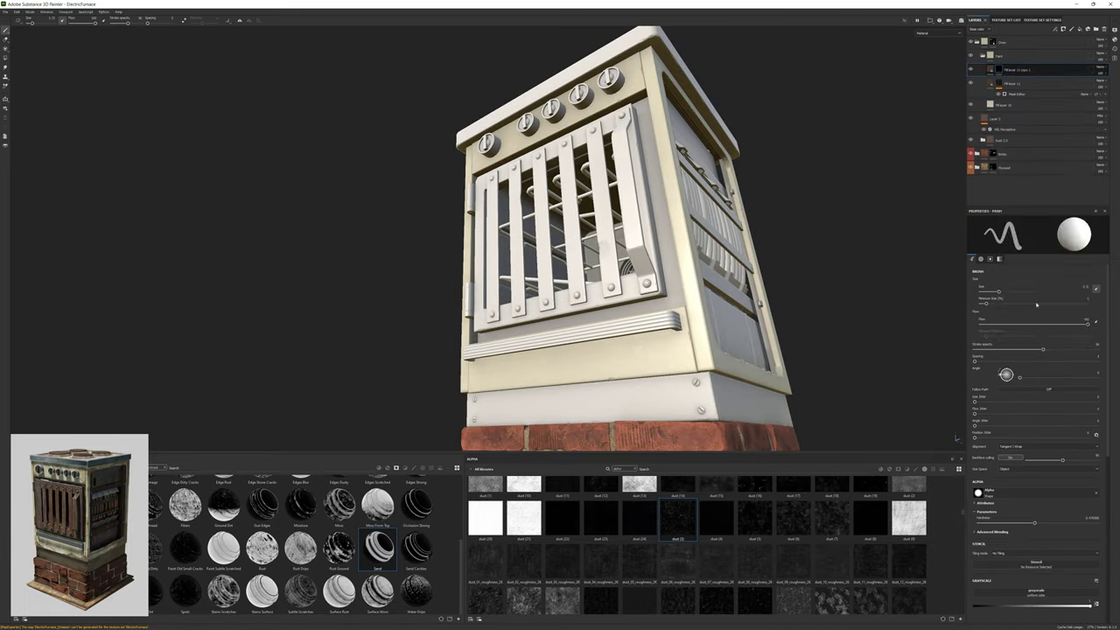
scroll(954, 563, down, 5)
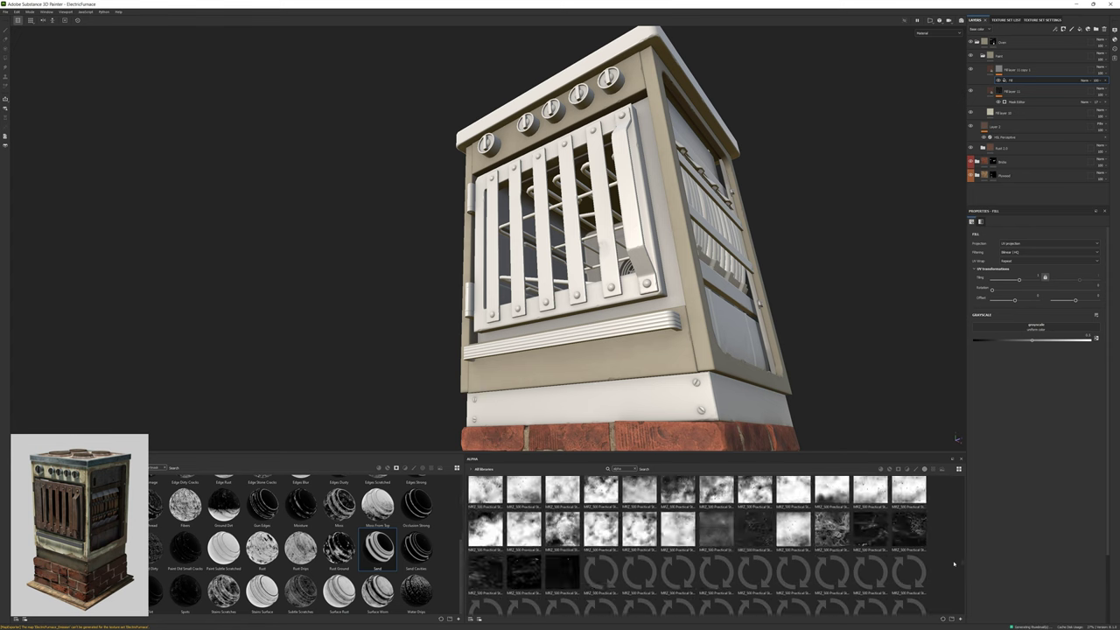
scroll(955, 564, down, 5)
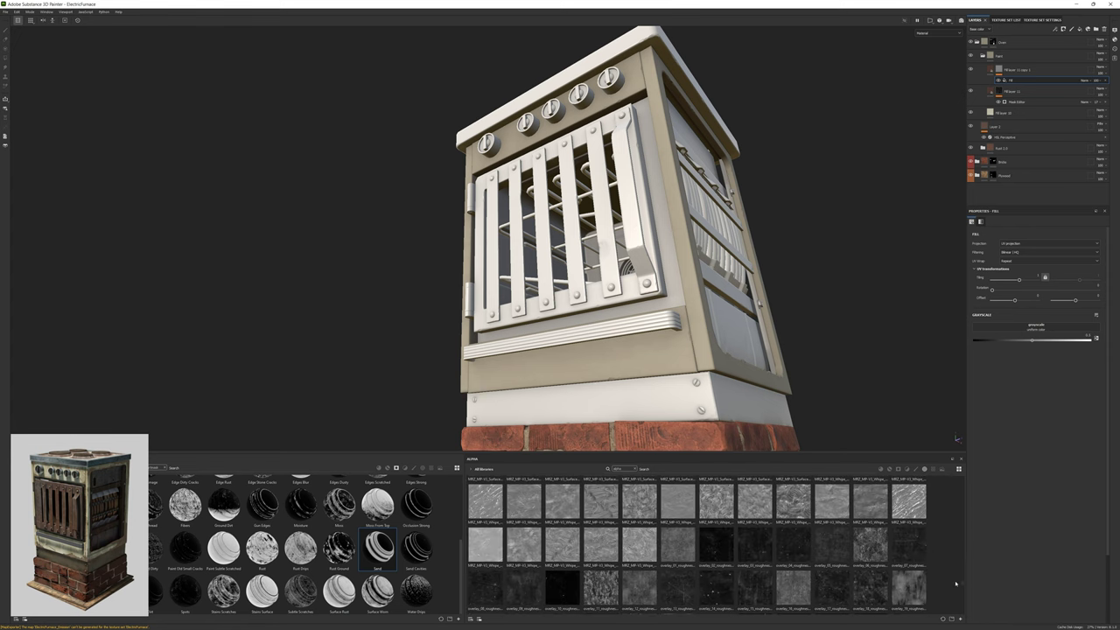
scroll(956, 583, up, 5)
drag(832, 569, 1006, 327)
drag(1019, 279, 1024, 279)
scroll(700, 542, up, 5)
drag(715, 529, 1005, 326)
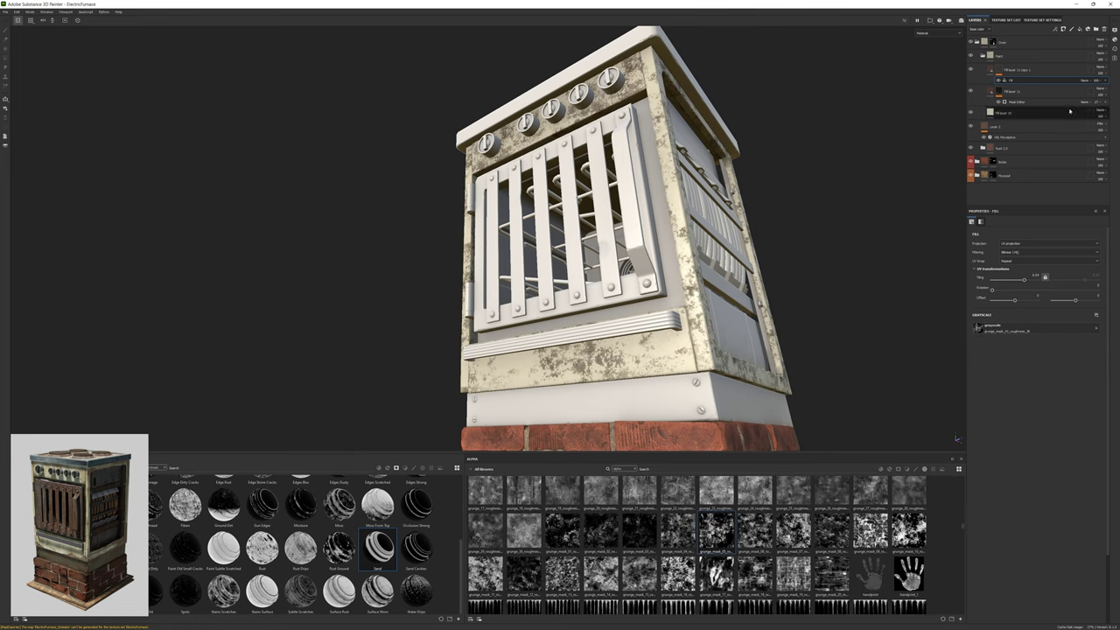
Replace the grunge in the copied layer's mask with the dust (3) texture, using tri-planar projection.
alt+drag(665, 263, 782, 253)
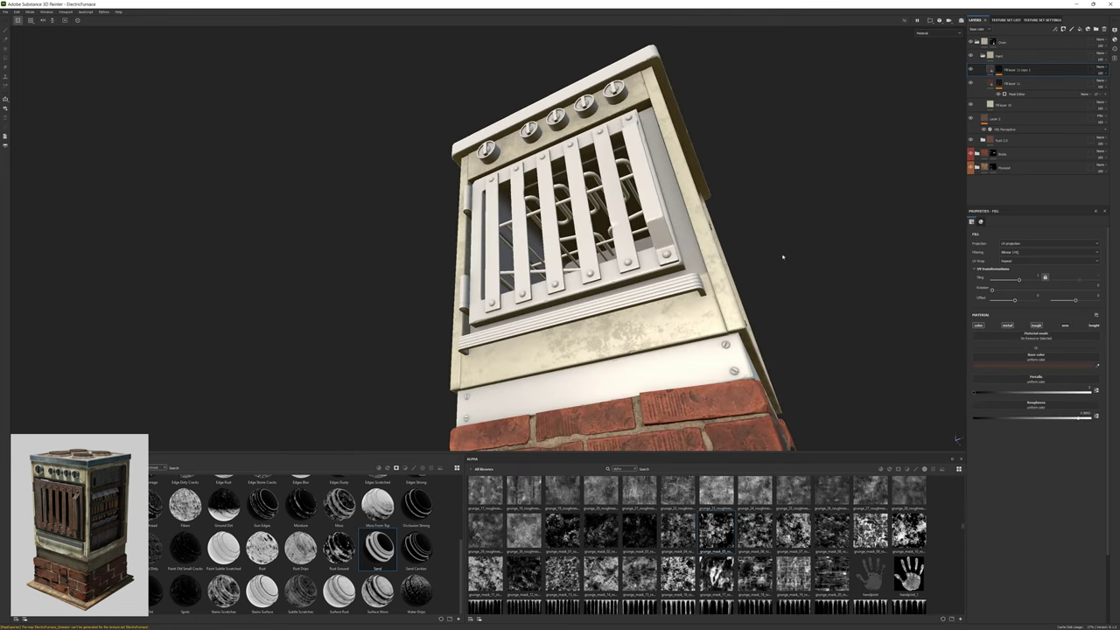
key(1)
scroll(963, 520, up, 5)
scroll(963, 520, up, 2)
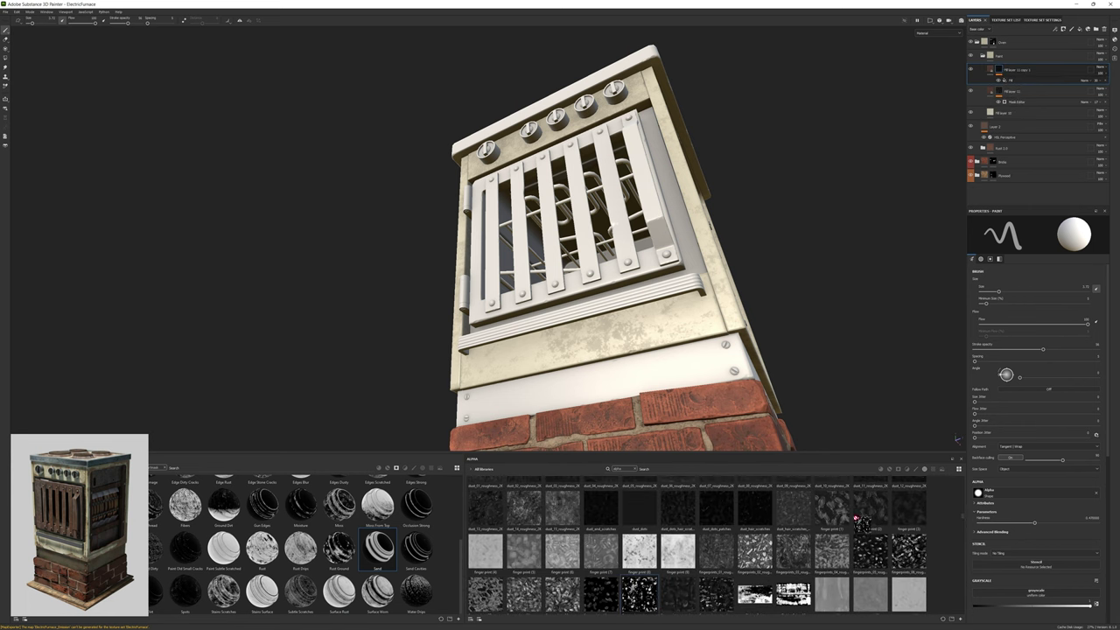
click(1010, 79)
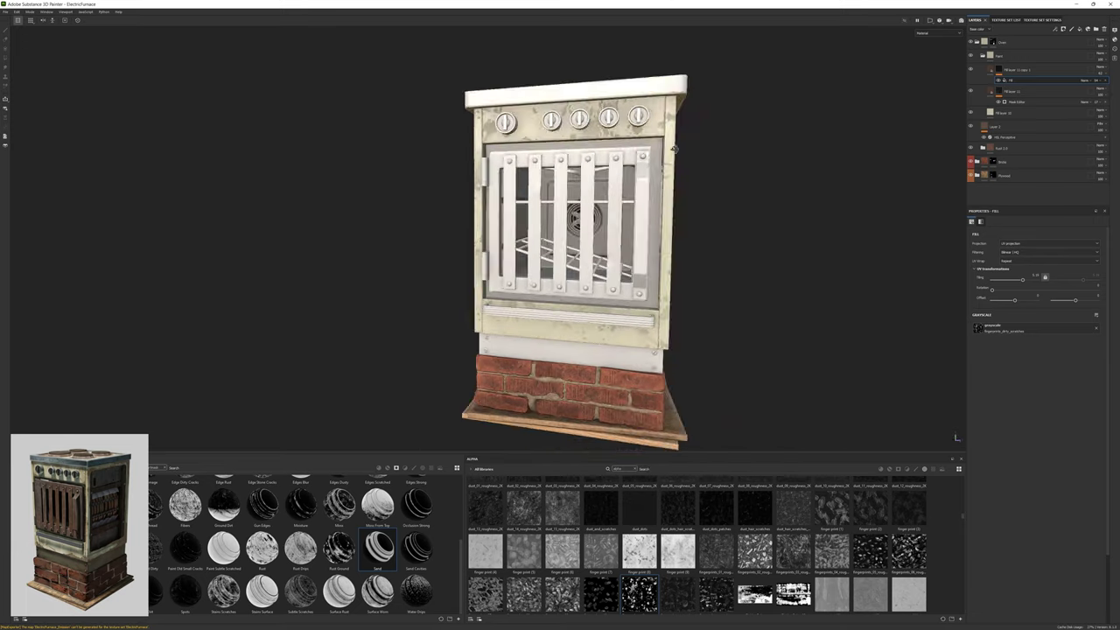
scroll(710, 578, down, 3)
drag(678, 556, 980, 343)
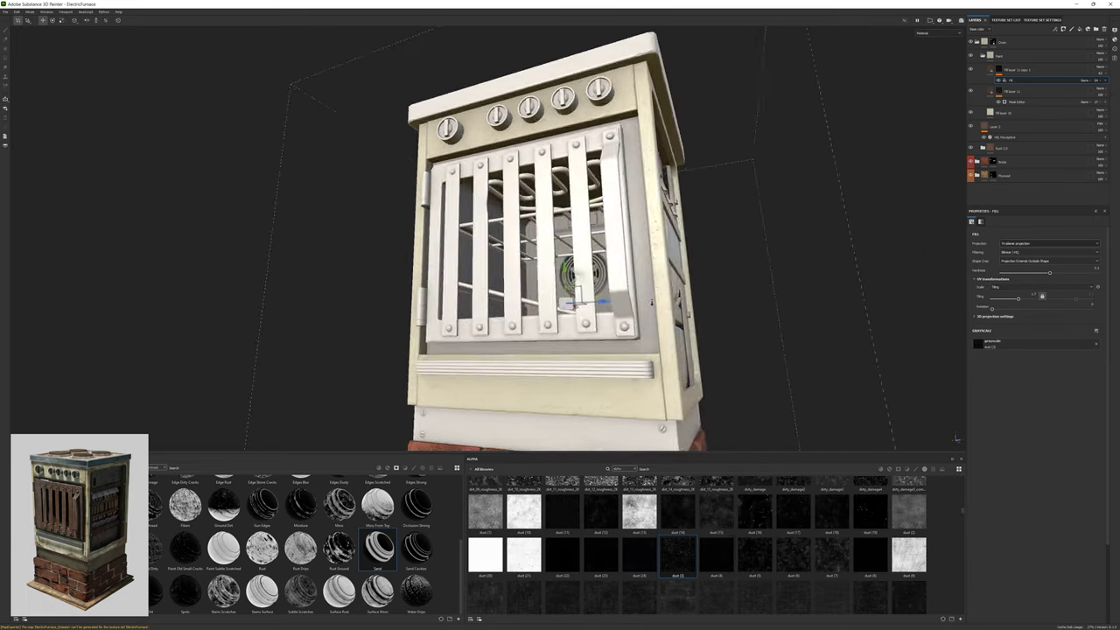
Duplicate the dust layer, swap the copy's mask texture for a larger grunge pattern and reduce the mask fill's opacity.
click(990, 69)
key(ctrl+d)
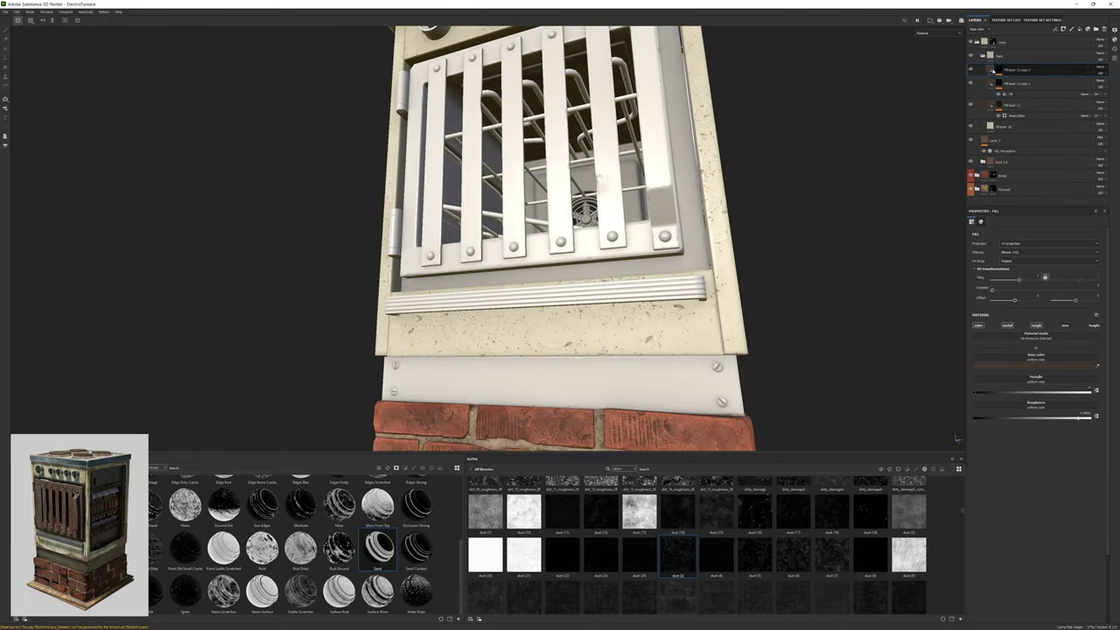
click(998, 80)
scroll(838, 564, up, 3)
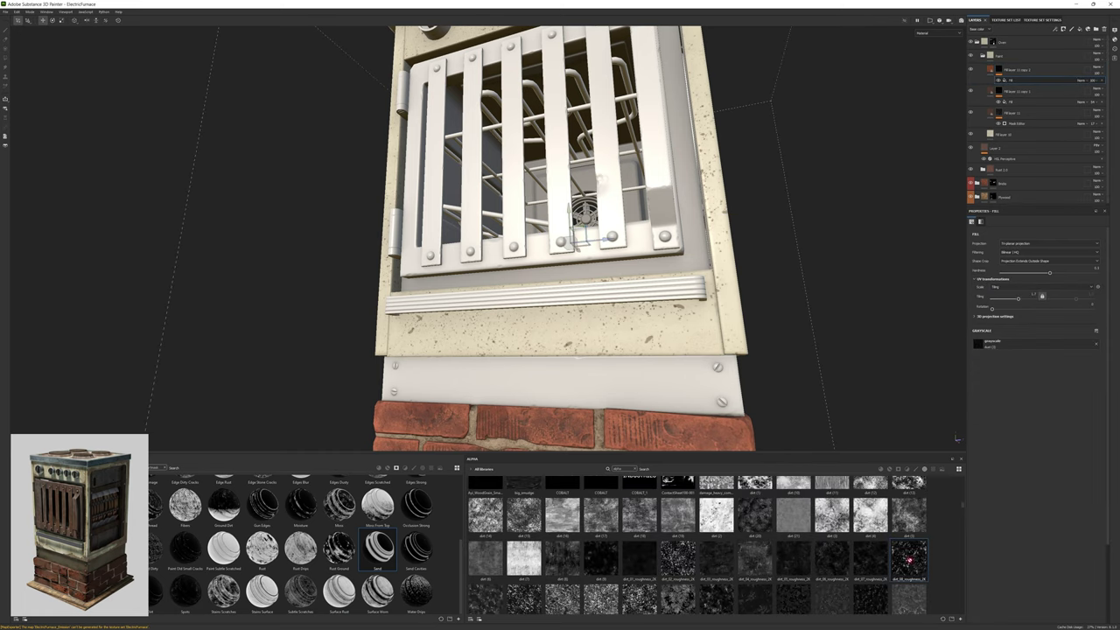
double_click(906, 558)
scroll(817, 593, up, 5)
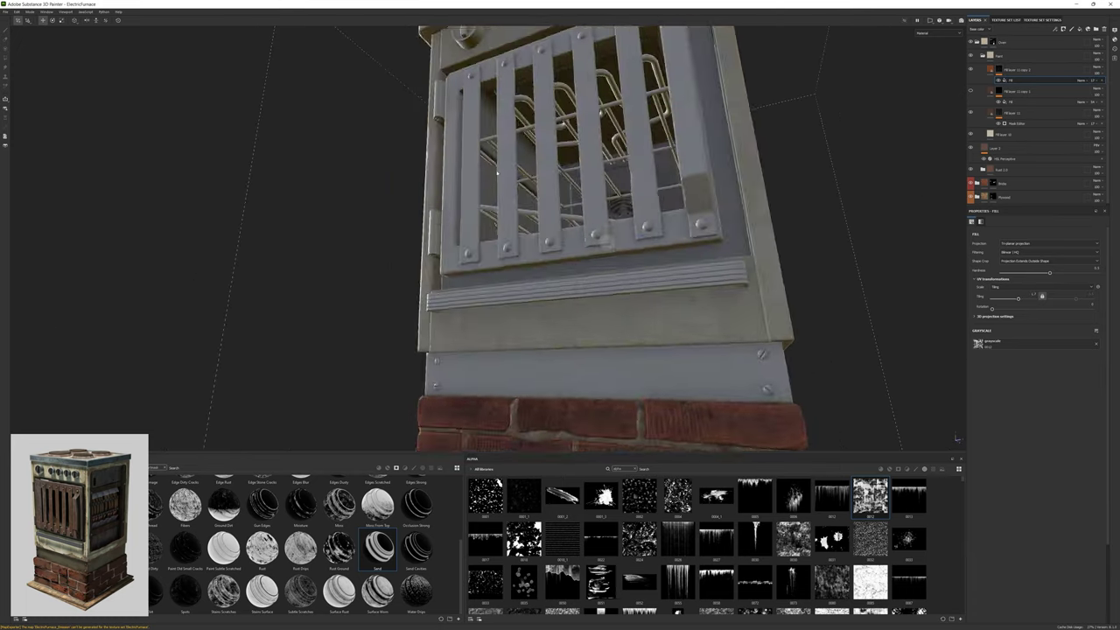
click(1097, 80)
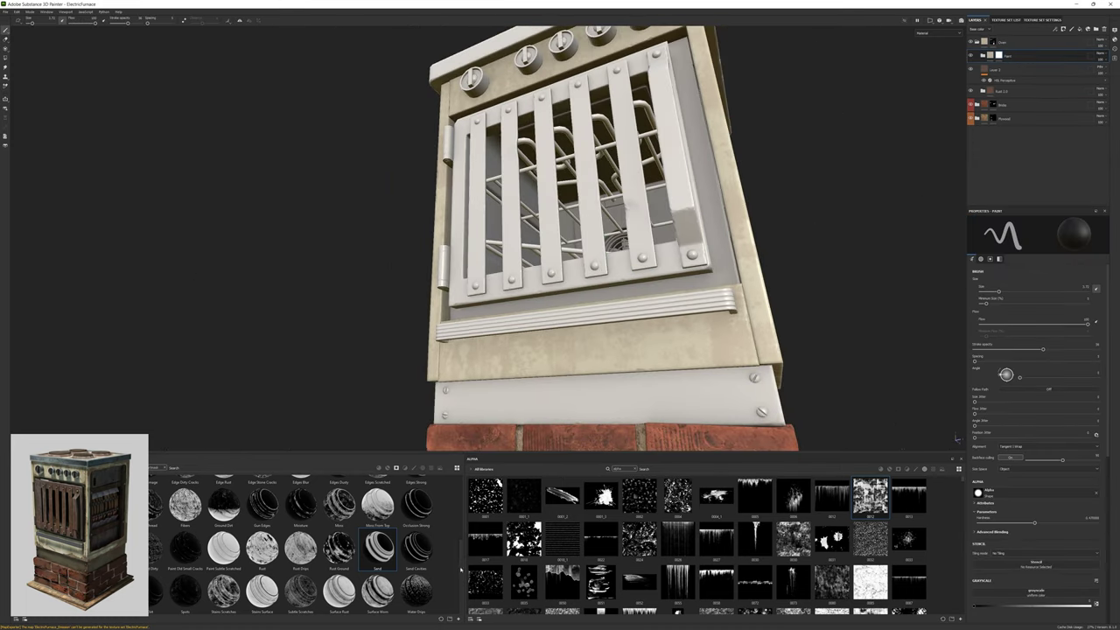
Try an inverted Mask Editor edge-wear mask on the Paint group, adjusting its Texture and Texture 2 amounts.
click(1019, 67)
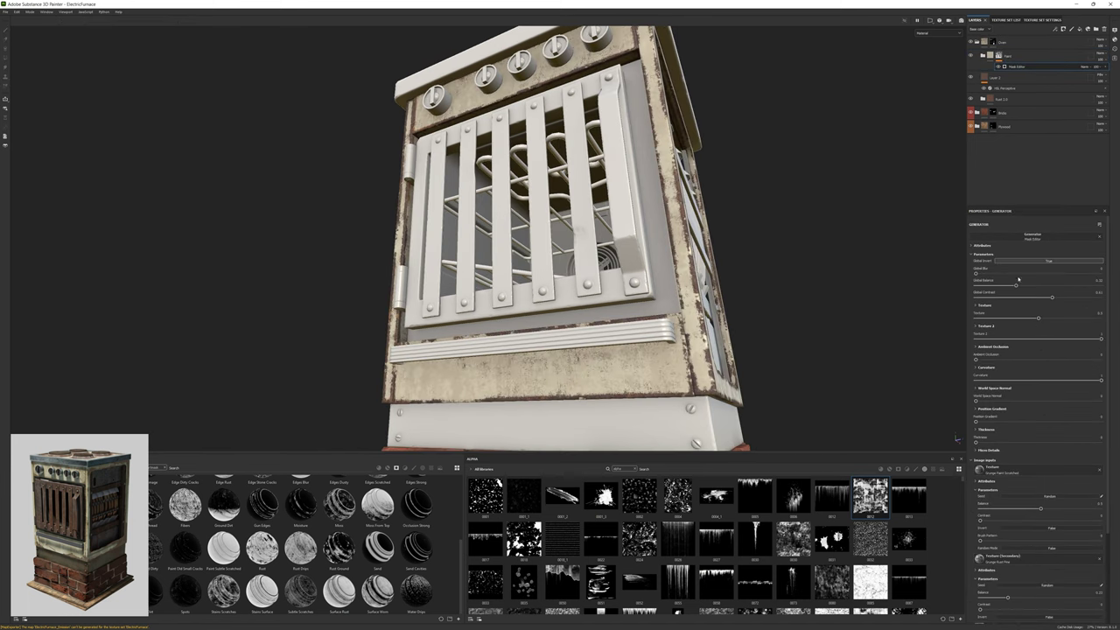
click(978, 306)
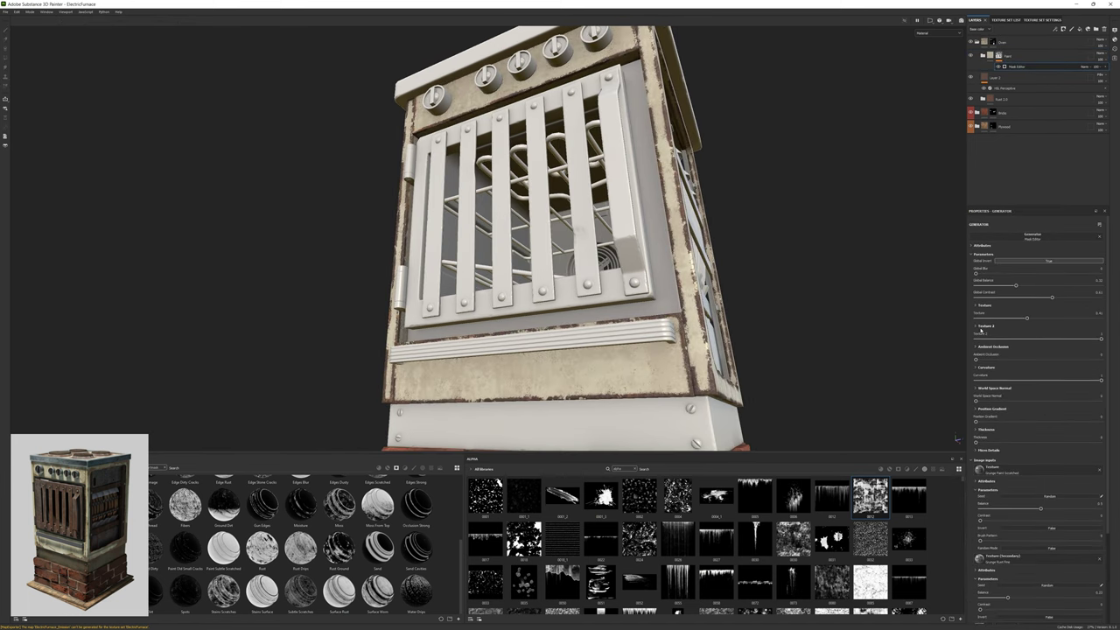
drag(1055, 338, 979, 336)
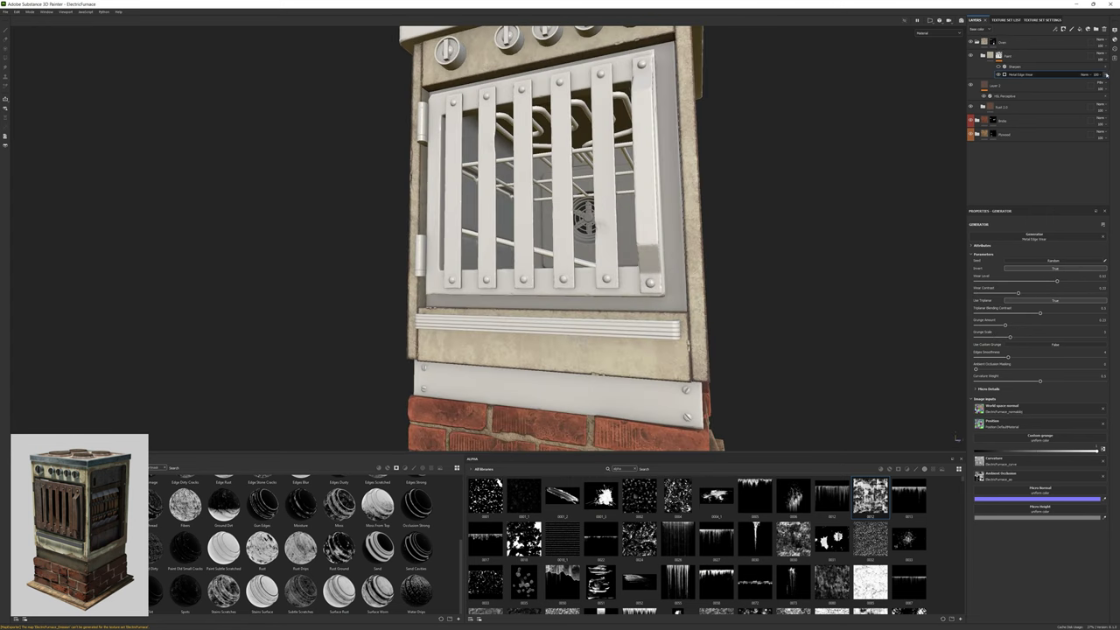
Try the Edges Dusty smart mask on the Paint group and delete its generator.
click(1000, 58)
click(1013, 67)
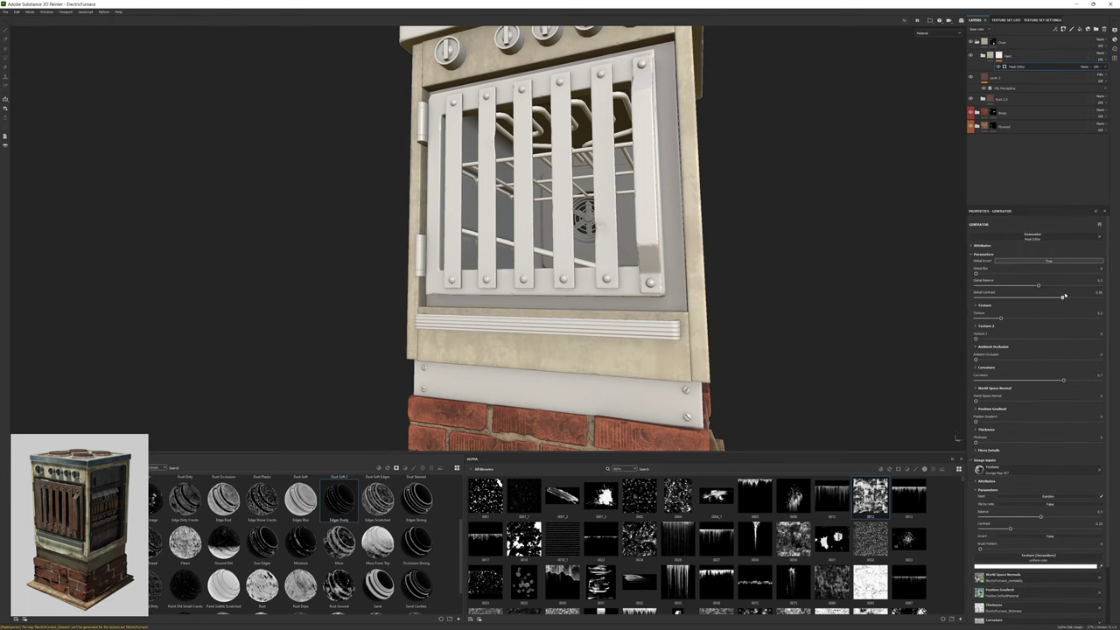
key(Delete)
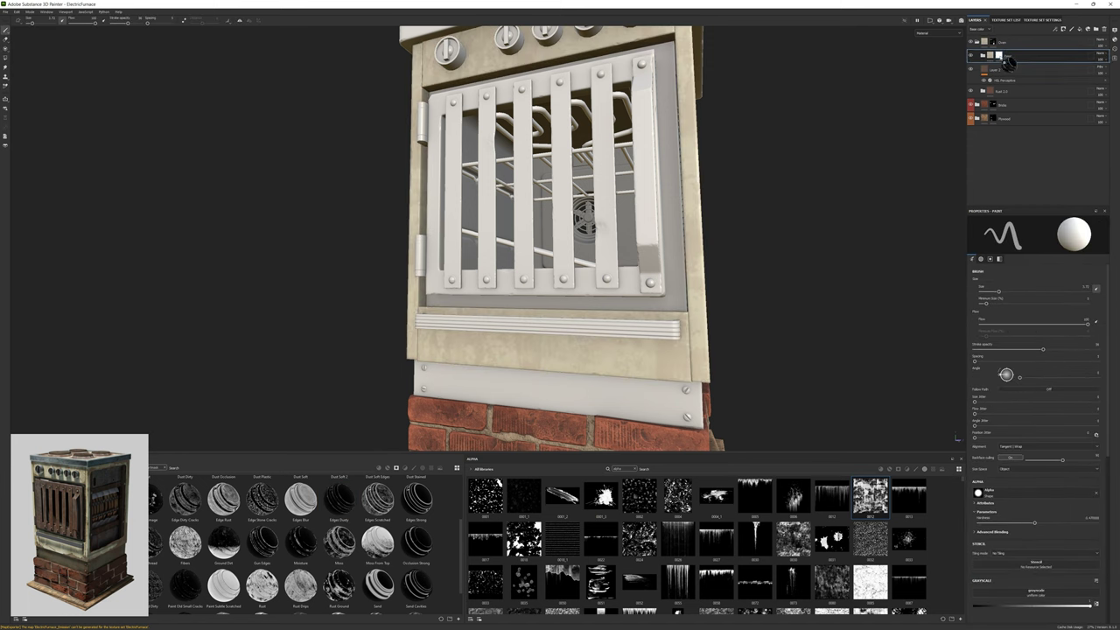
Undo the recent mask changes on the Paint group and try the Edges Scratched smart mask with adjusted wear settings.
key(ctrl+z)
key(ctrl+z)
key(ctrl+z)
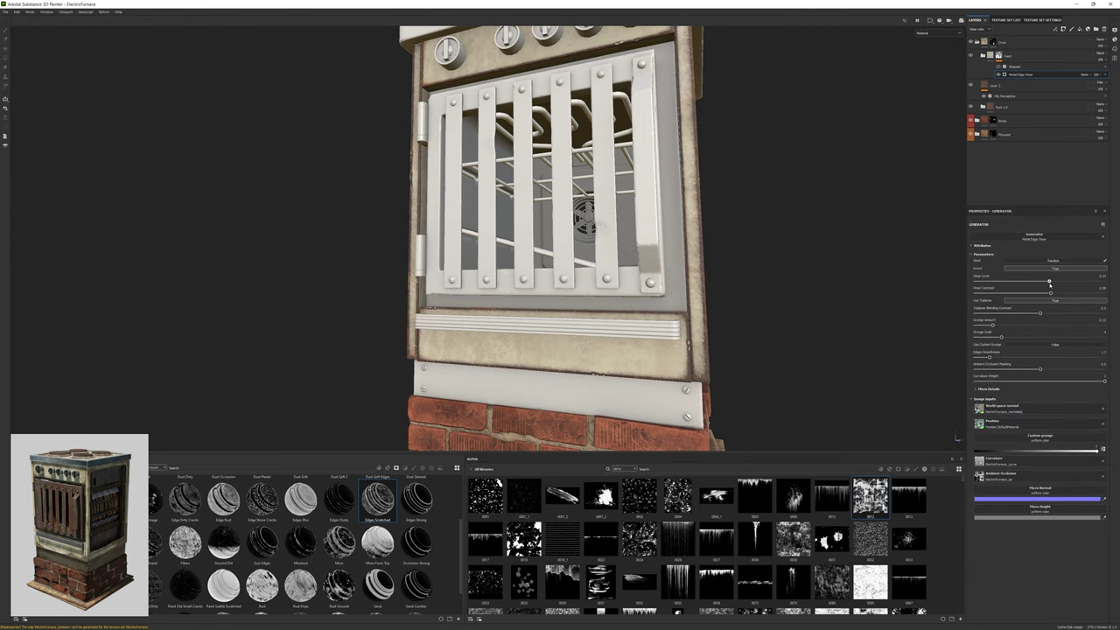
scroll(745, 169, down, 3)
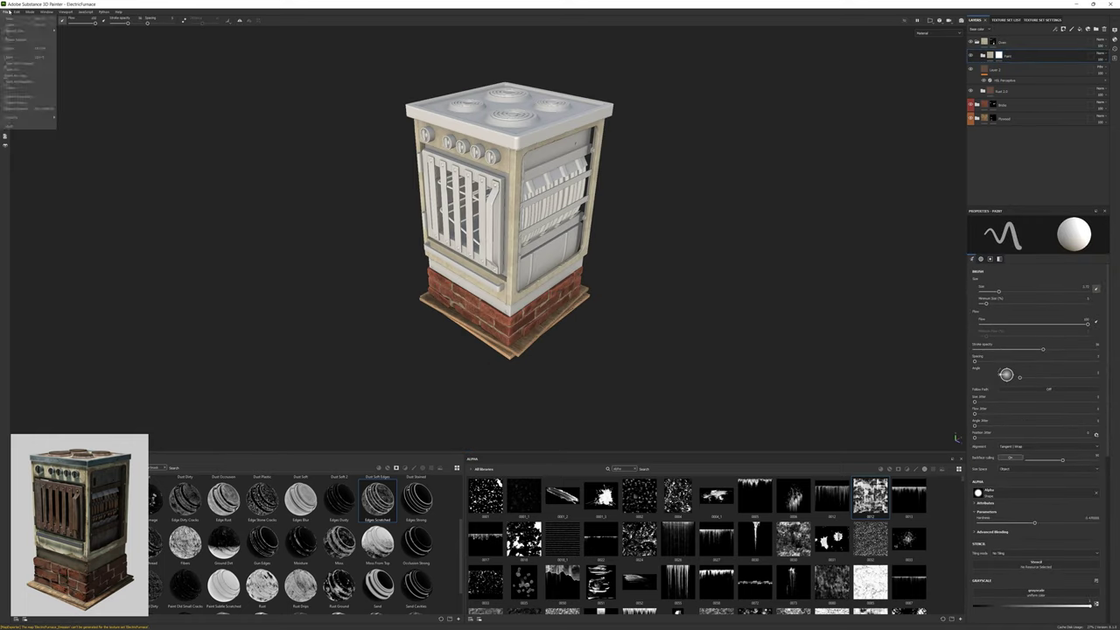
Hide the dust layers in the Paint group and adjust the base paint fill's metallic and roughness.
click(26, 103)
click(695, 421)
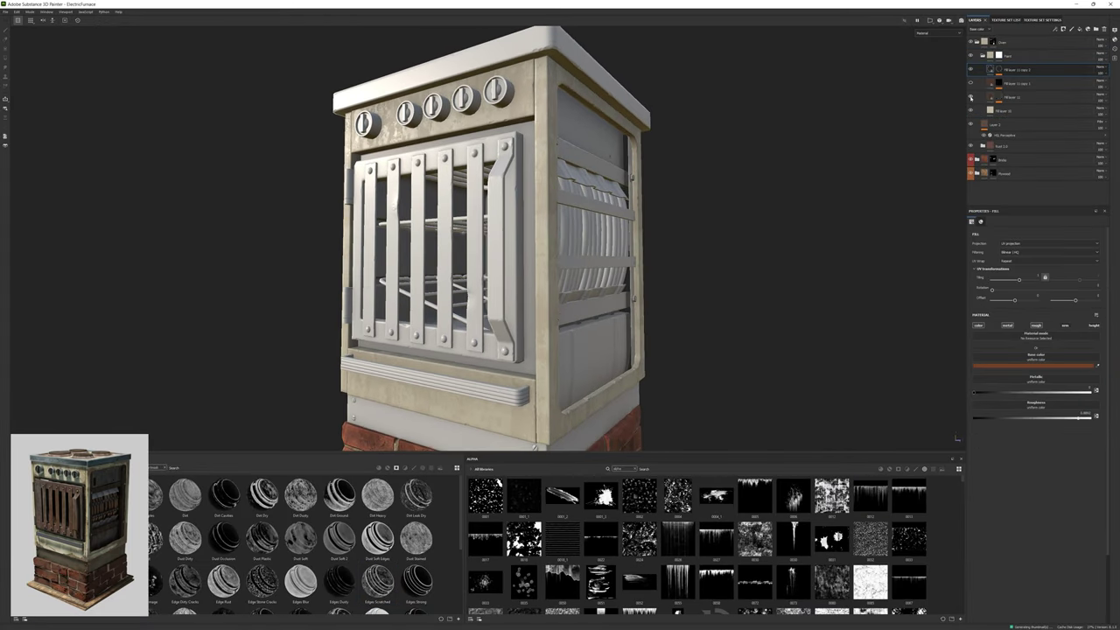
click(1006, 110)
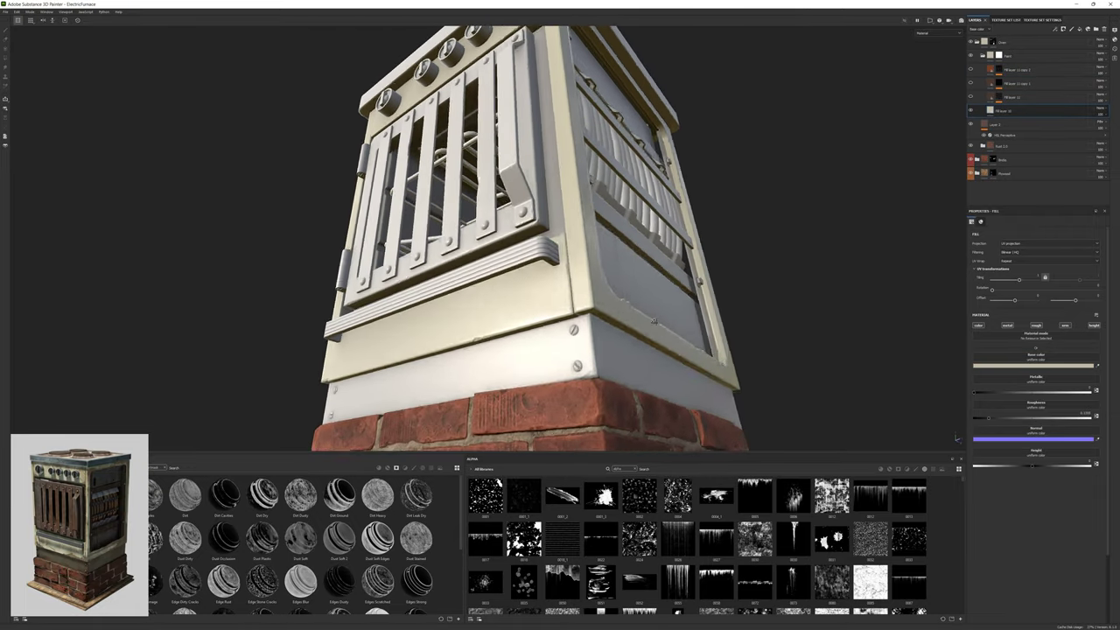
alt+drag(684, 329, 642, 329)
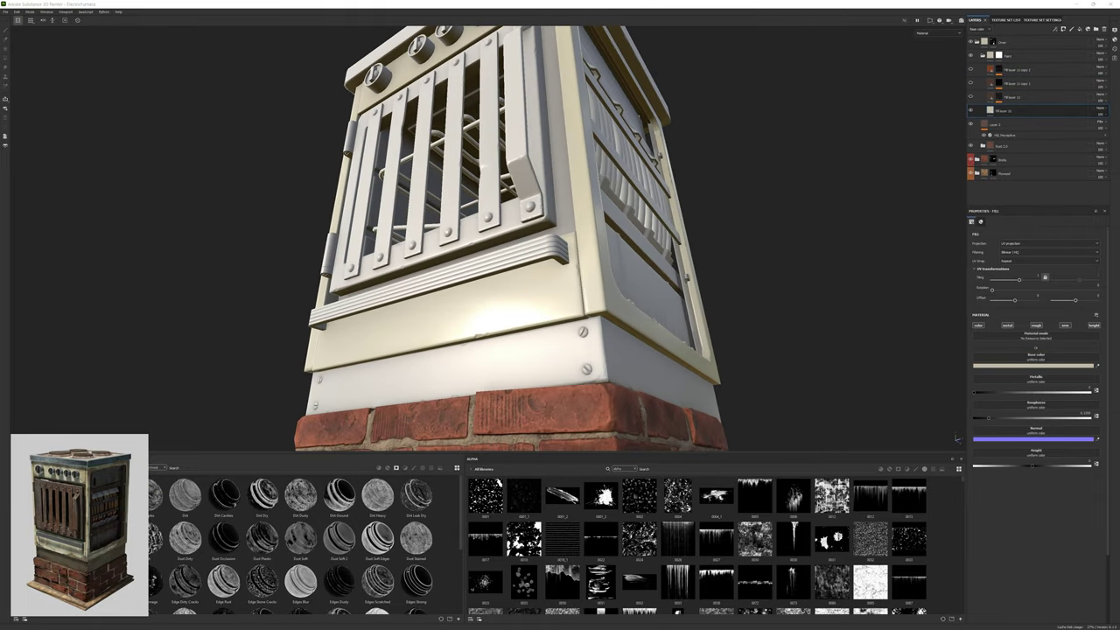
alt+drag(956, 440, 798, 253)
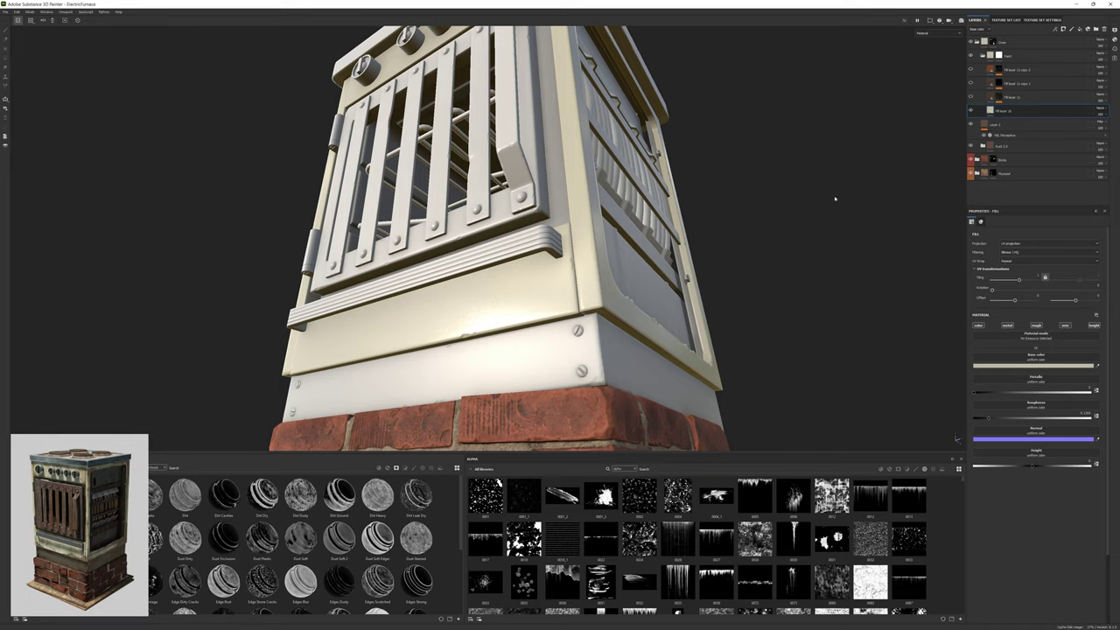
mouse_move(1007, 396)
alt+mouse_down()
mouse_move(549, 225)
mouse_move(622, 278)
mouse_move(822, 288)
mouse_move(995, 326)
mouse_move(1059, 237)
mouse_move(1103, 117)
alt+mouse_up()
Show the lowest dust layer above the base paint fill again and adjust its Mask Editor generator.
click(1010, 97)
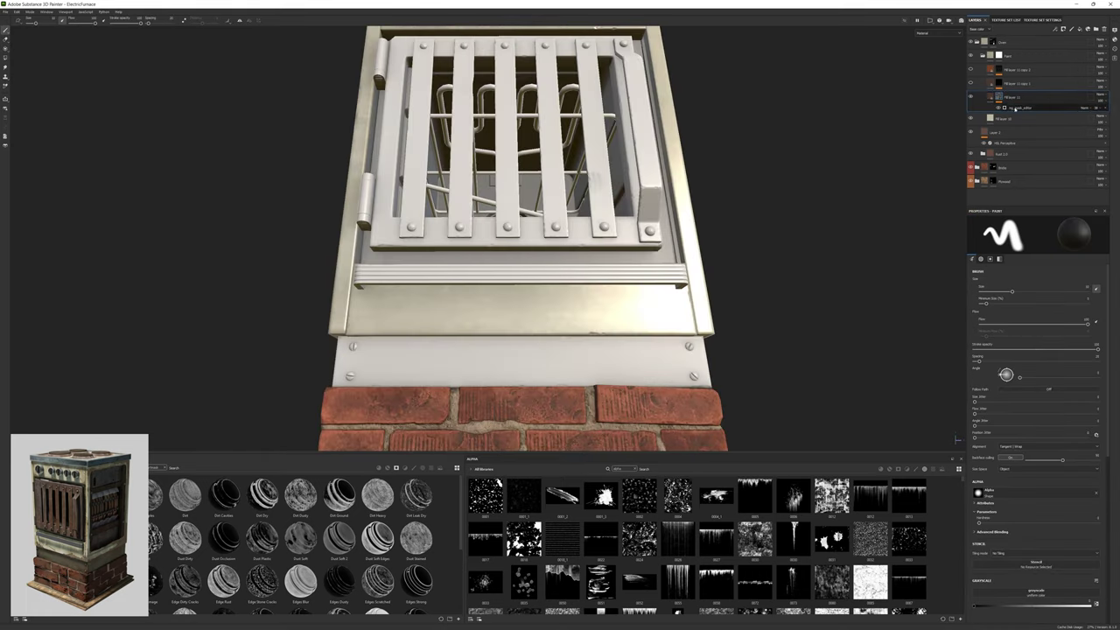
click(1023, 106)
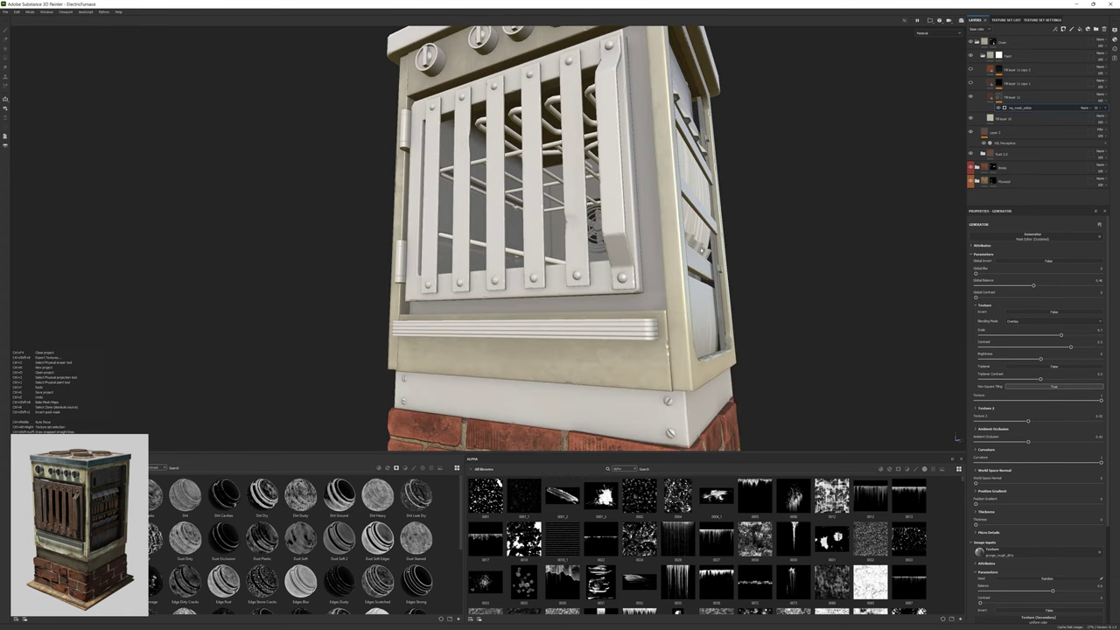
alt+drag(612, 325, 735, 322)
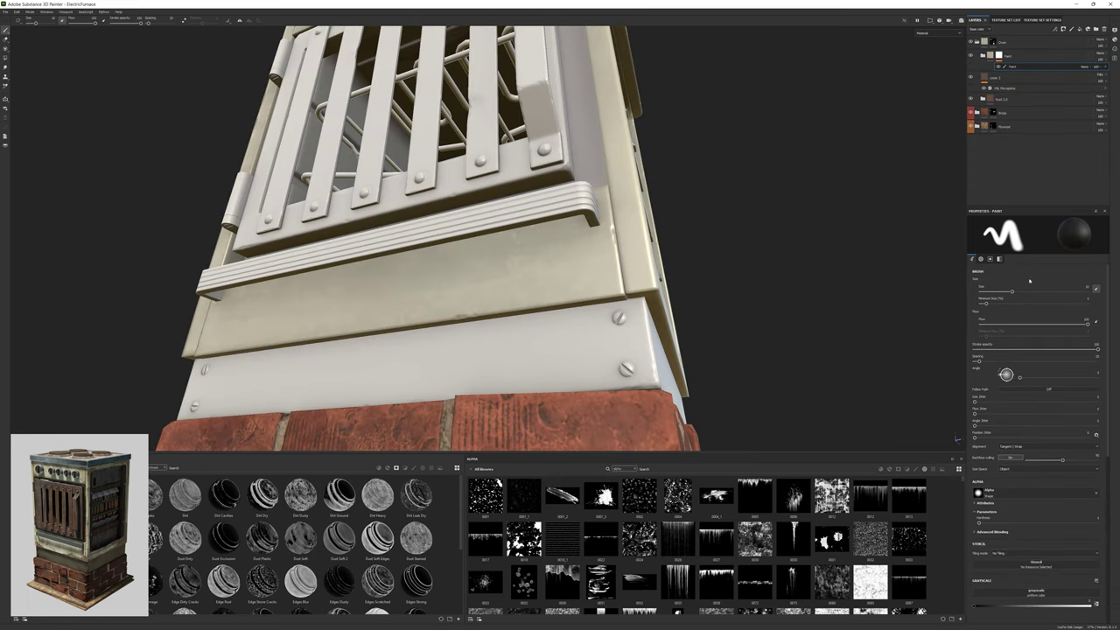
Set up the Projection tool on the Paint group's mask with a chipped-wood alpha and the Basic Hard brush.
key(3)
scroll(962, 490, down, 2)
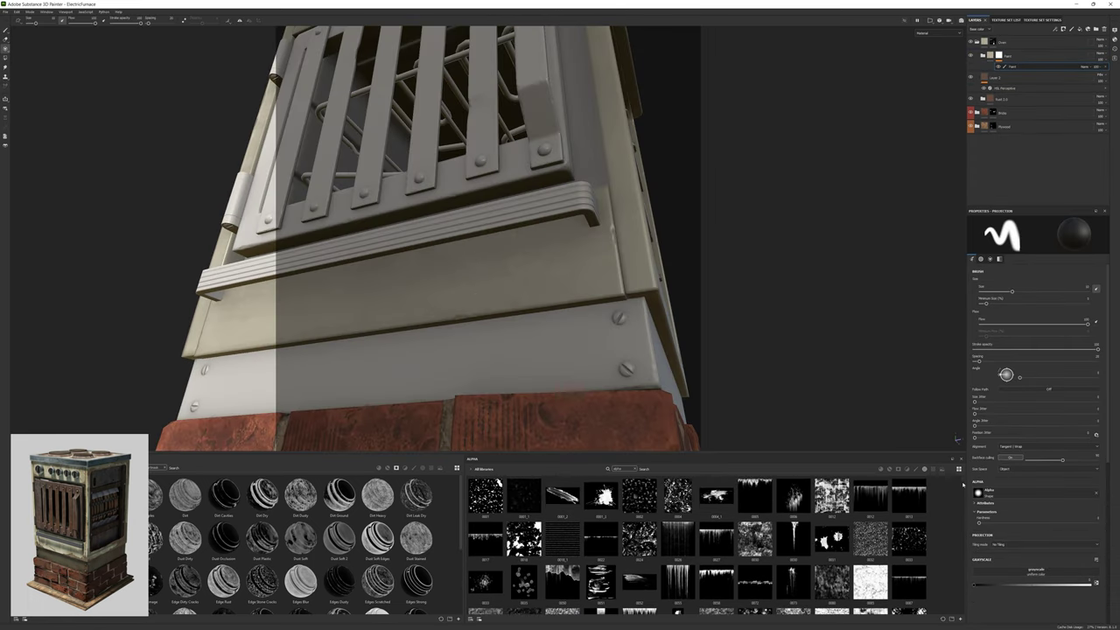
click(870, 573)
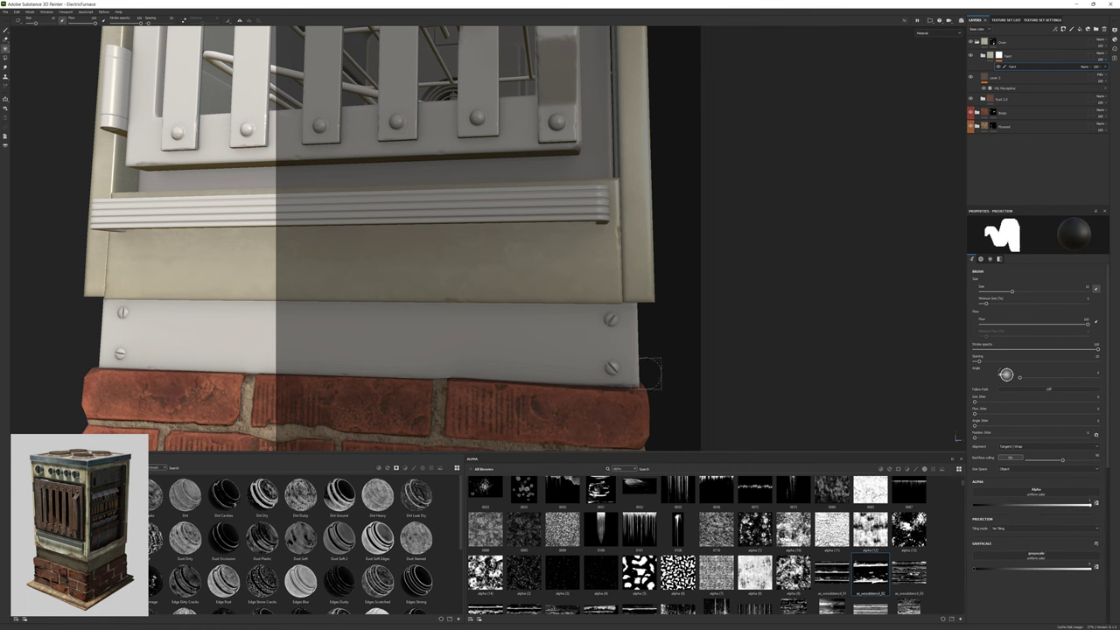
click(387, 468)
click(414, 468)
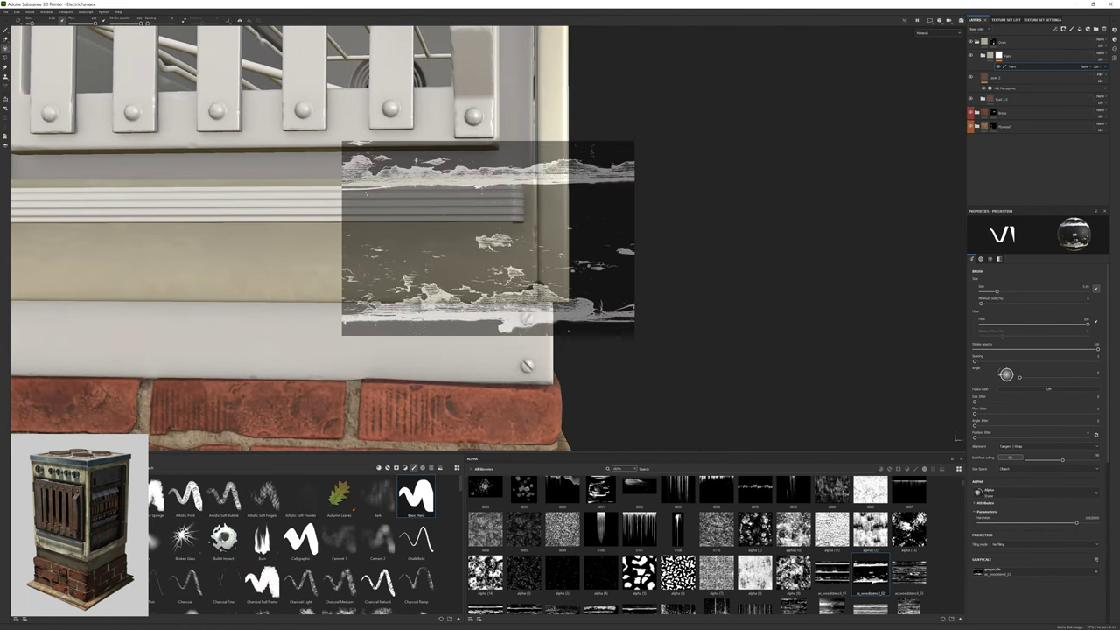
alt+middle_drag(288, 263, 276, 210)
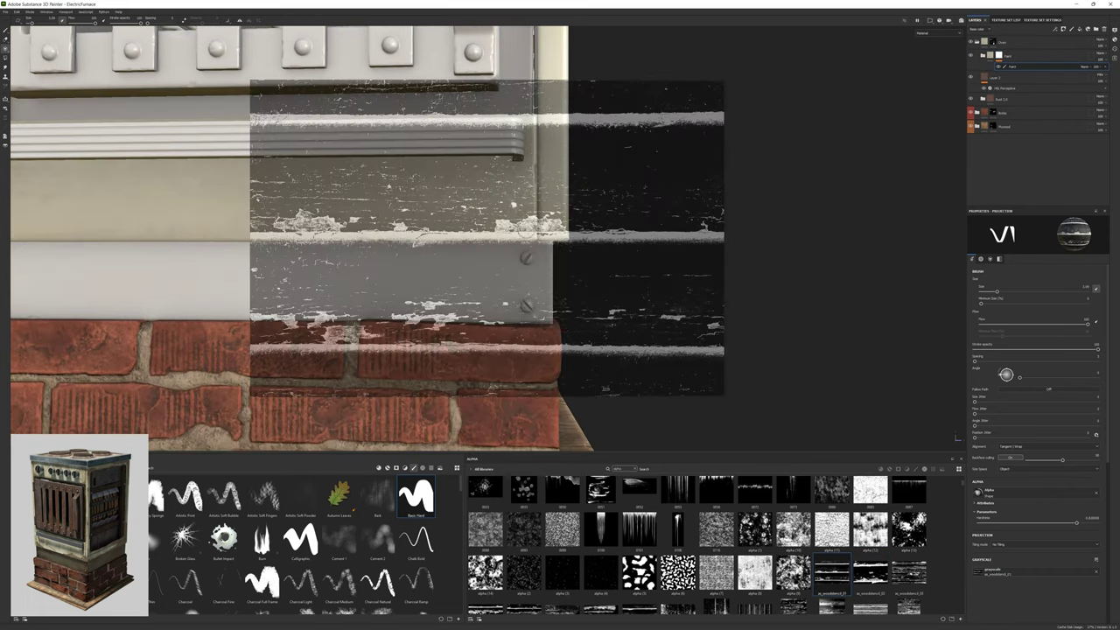
Try several peeling-wood and splash alphas as projection stencils over the lower front panel, undoing the last attempt.
scroll(696, 543, down, 3)
alt+middle_drag(580, 363, 450, 369)
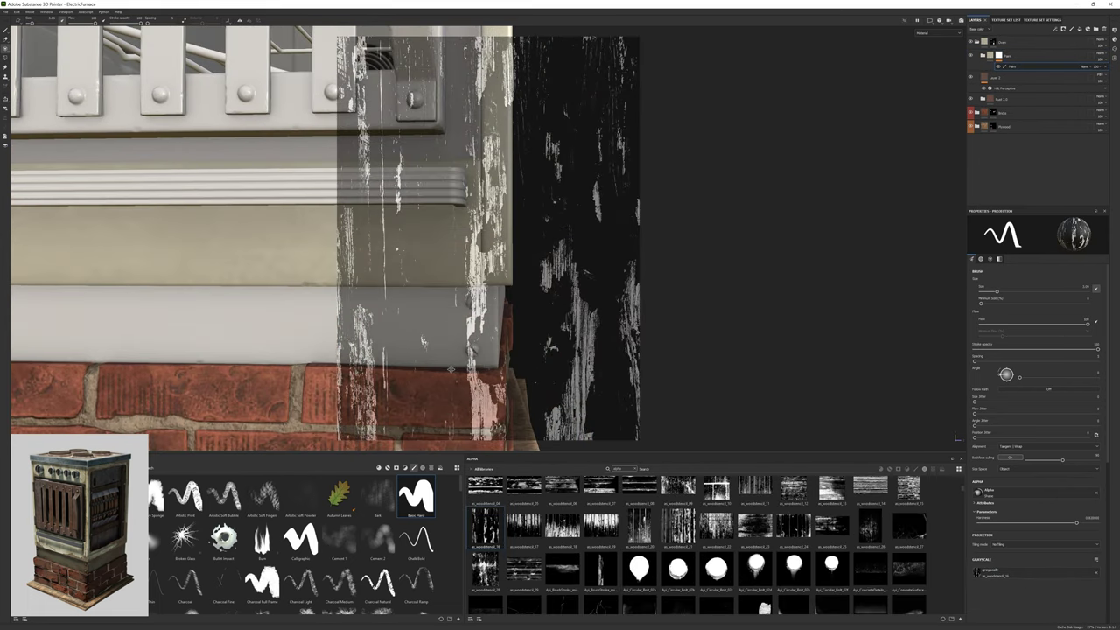
scroll(695, 542, up, 1)
click(907, 490)
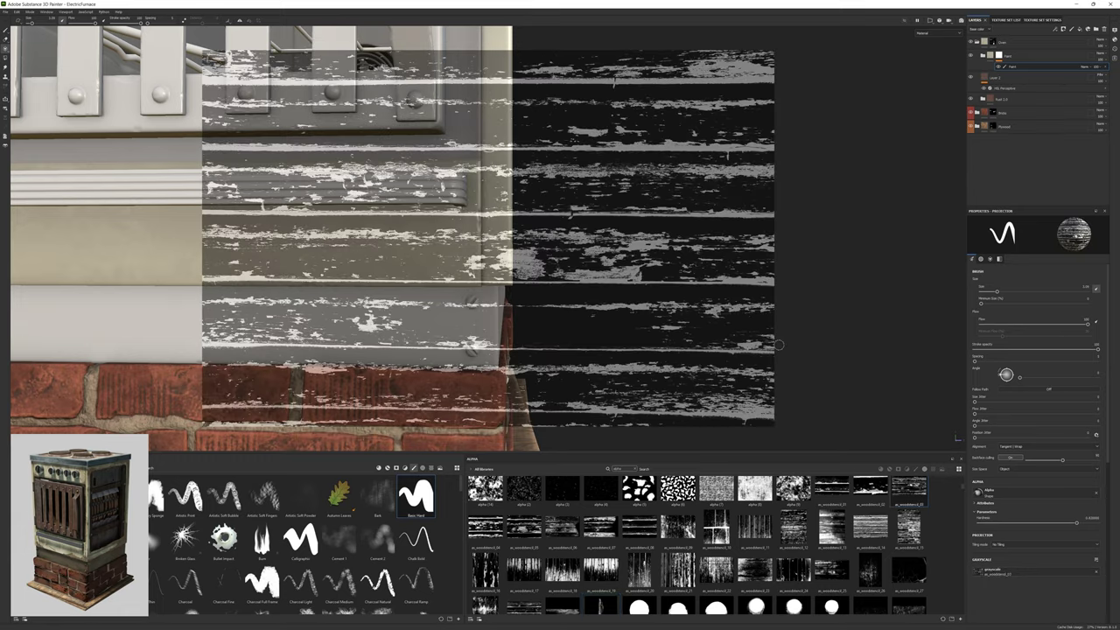
drag(778, 345, 622, 351)
right_click(1008, 65)
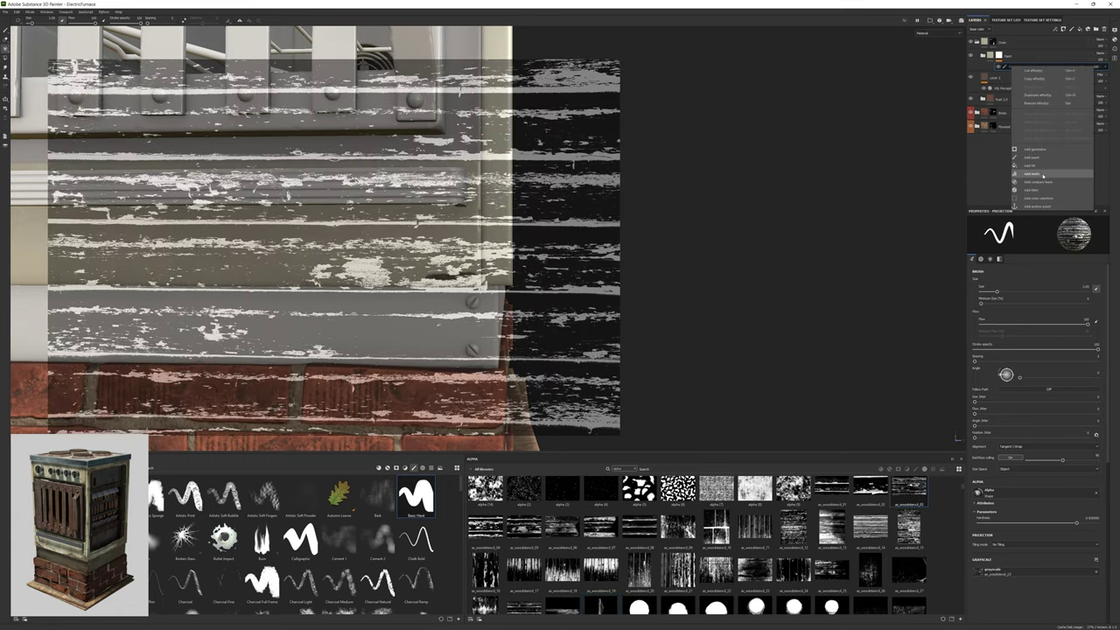
click(1043, 164)
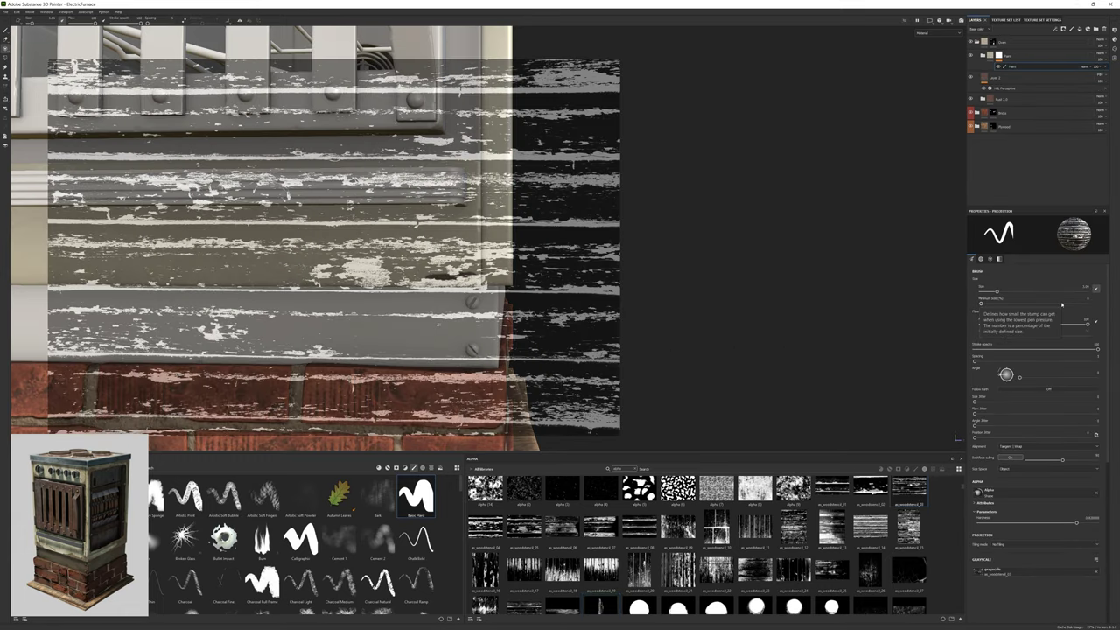
scroll(696, 543, down, 5)
click(908, 569)
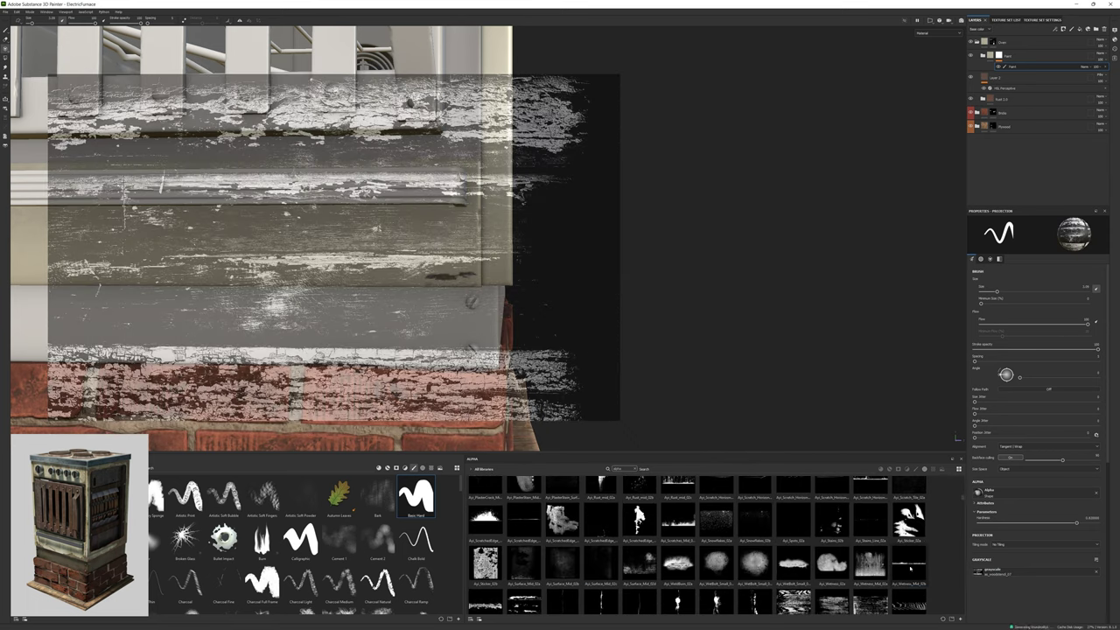
alt+middle_drag(741, 434, 759, 418)
key(ctrl+z)
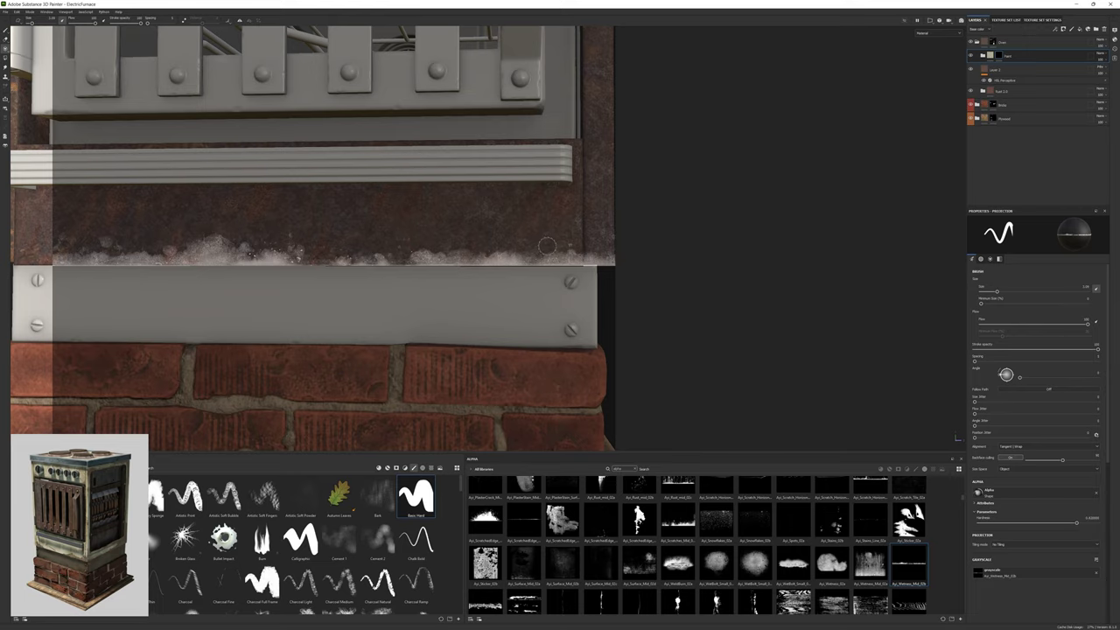
Project a wood-chip alpha onto the lower front panel in the Paint group's mask and add an inverting Levels effect.
scroll(695, 542, down, 3)
click(523, 510)
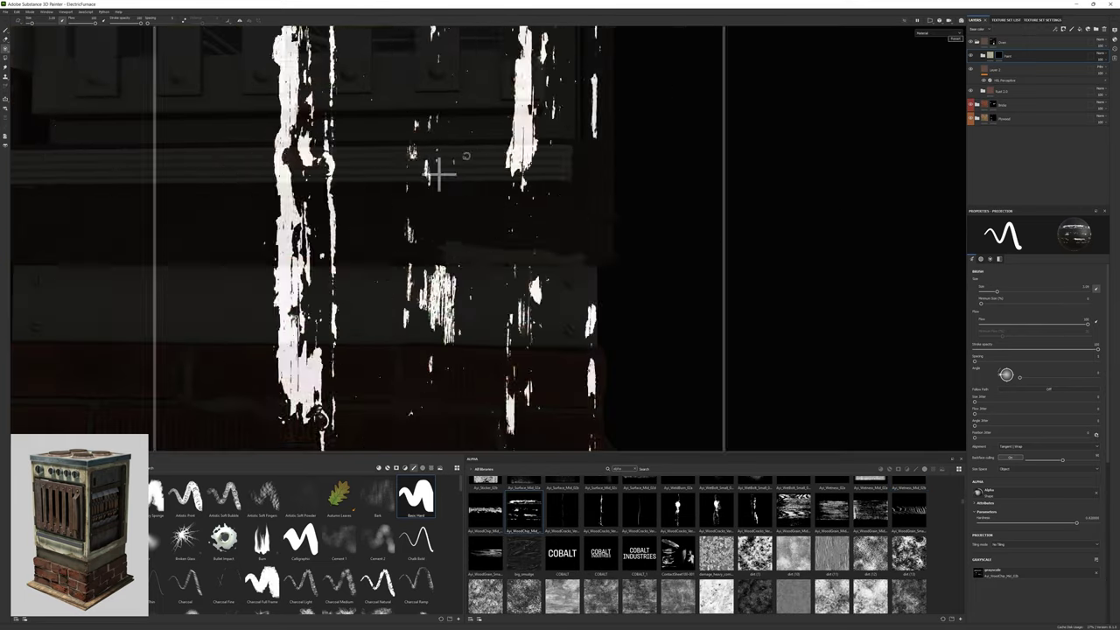
alt+middle_drag(525, 262, 735, 215)
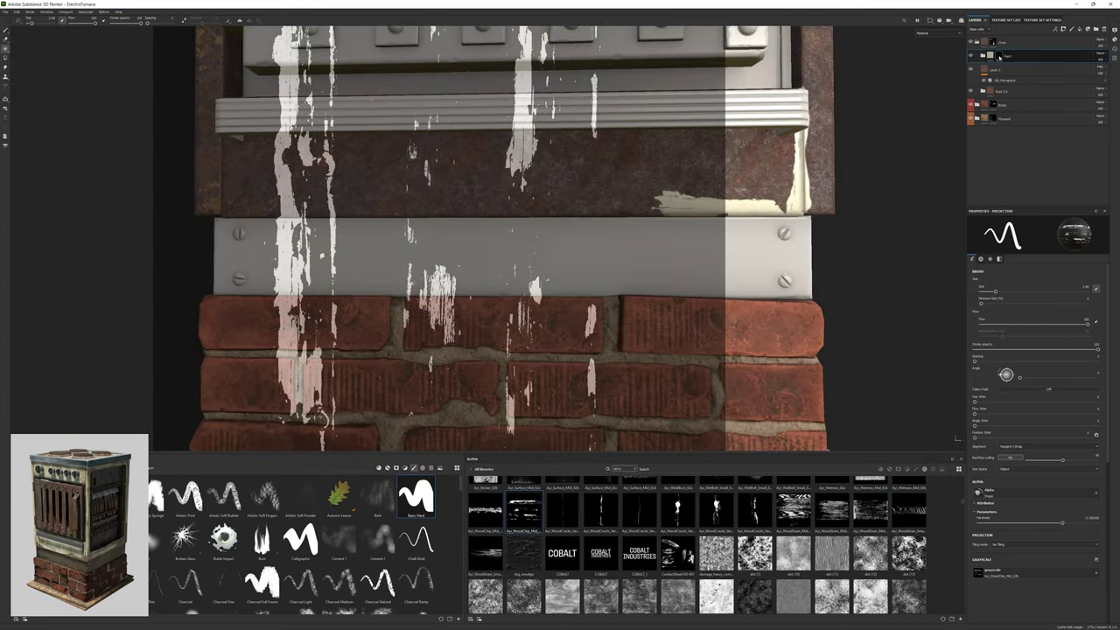
right_click(998, 55)
click(1041, 293)
Reposition the chip stencil and project more paint chips around the lower front panel's corner beneath the handle.
mouse_move(489, 227)
mouse_down()
mouse_move(440, 172)
mouse_move(413, 113)
mouse_up()
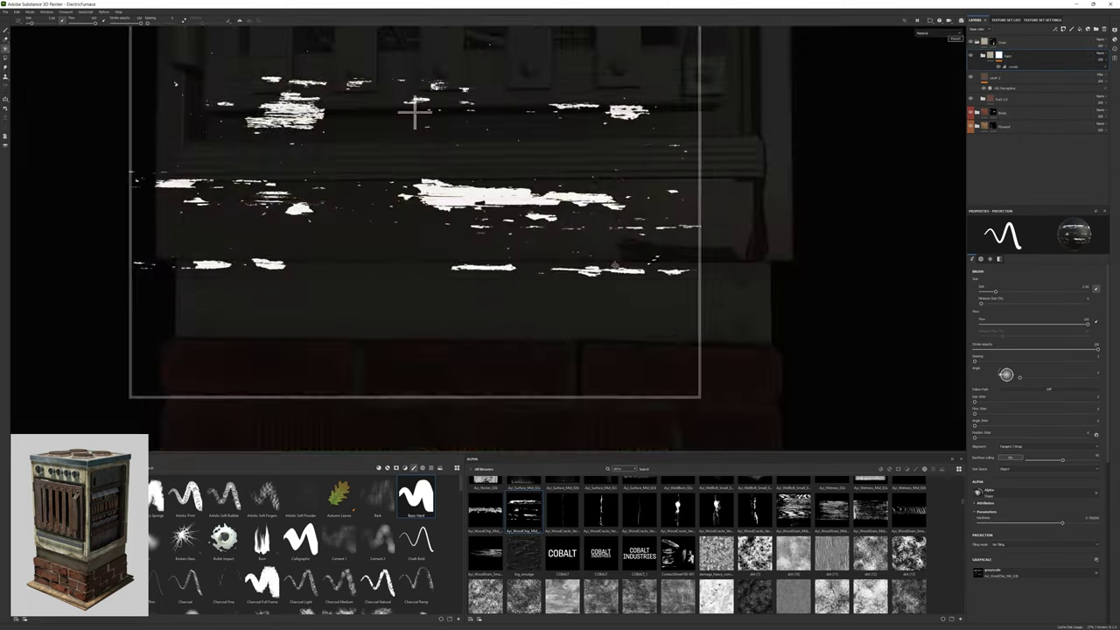
key(m)
scroll(438, 237, up, 2)
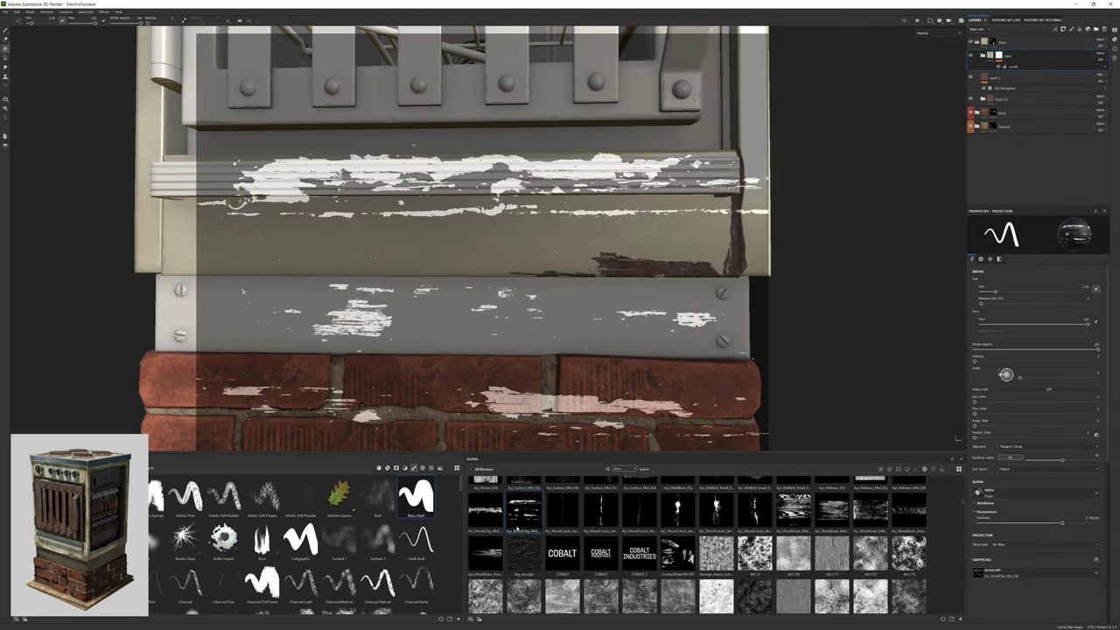
key(m)
key(m)
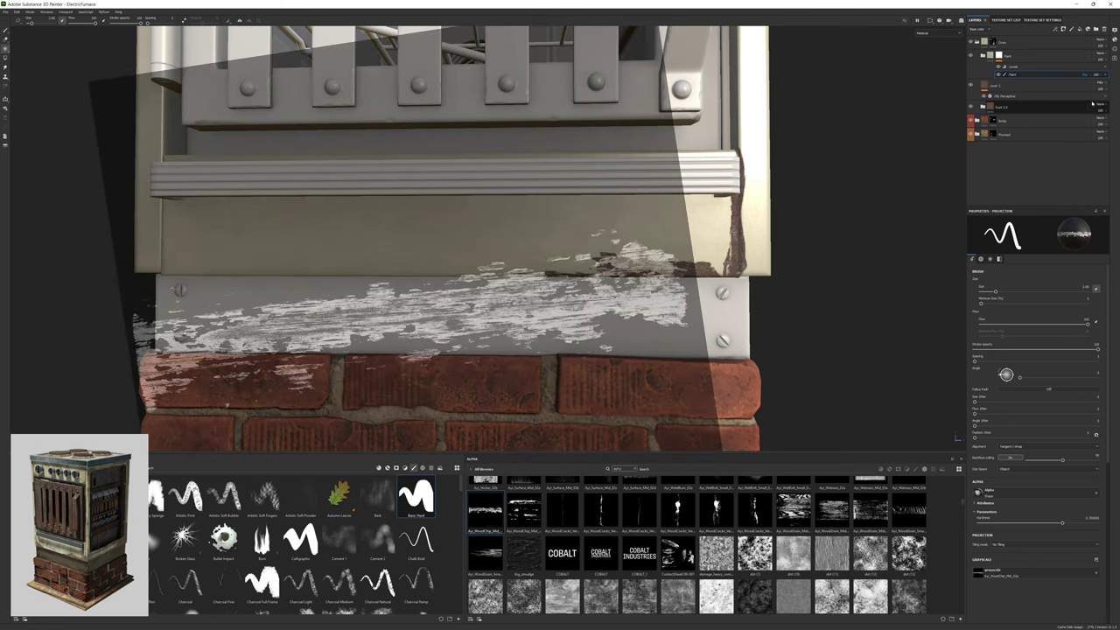
Try different blending modes on the Paint mask's paint effect and delete that effect.
click(1093, 75)
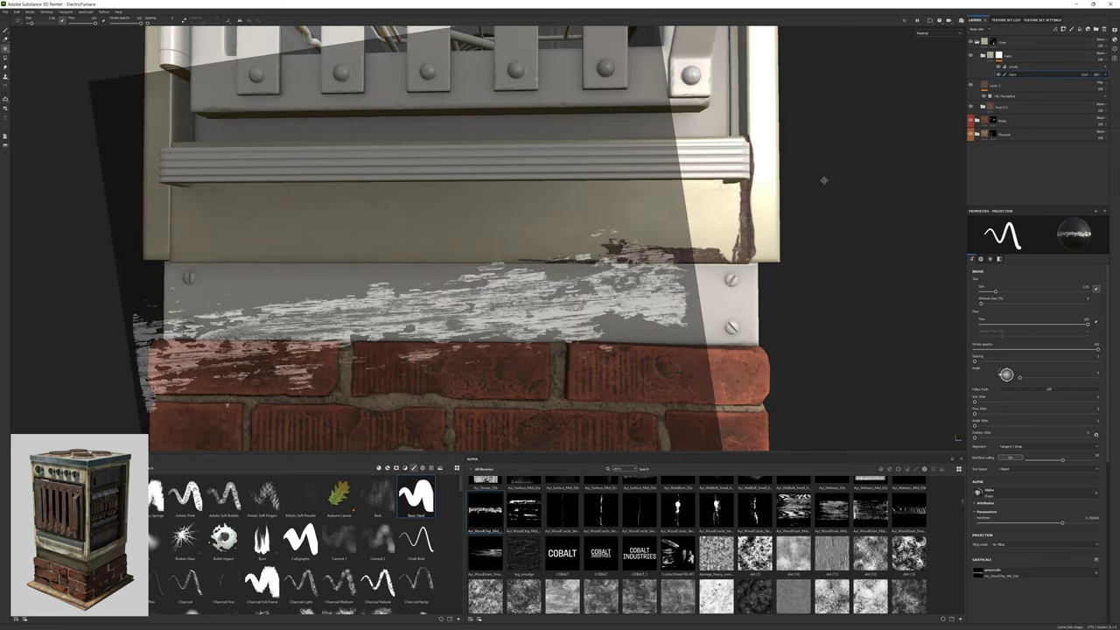
click(1093, 75)
click(1099, 106)
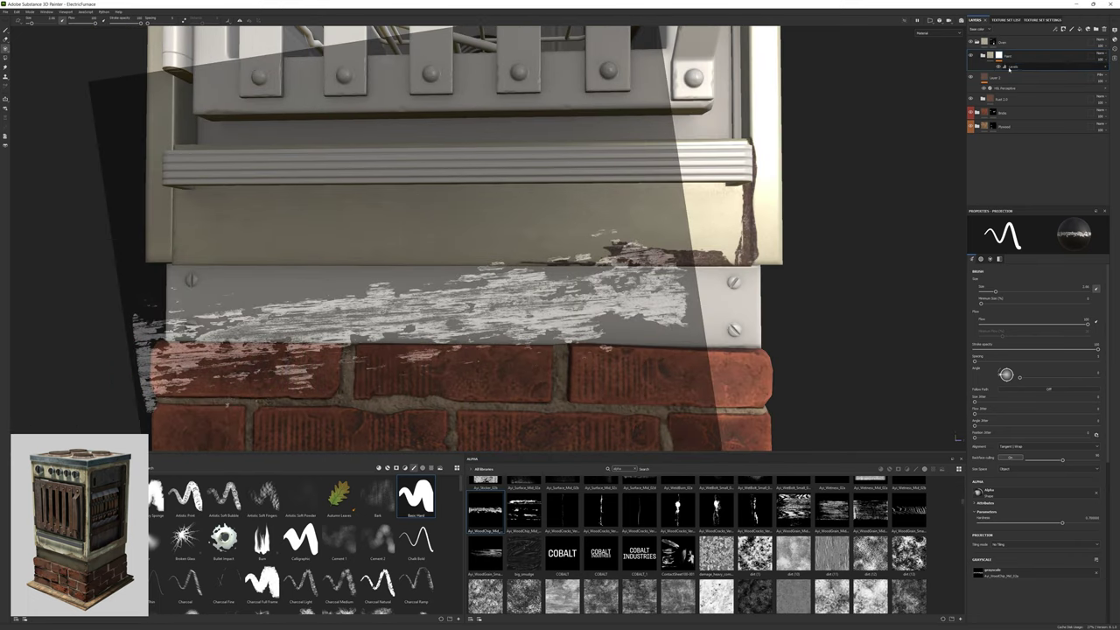
key(Delete)
Add a paint effect below Levels in the Paint group's mask and set its blending mode to Linear dodge.
right_click(1028, 67)
click(1058, 159)
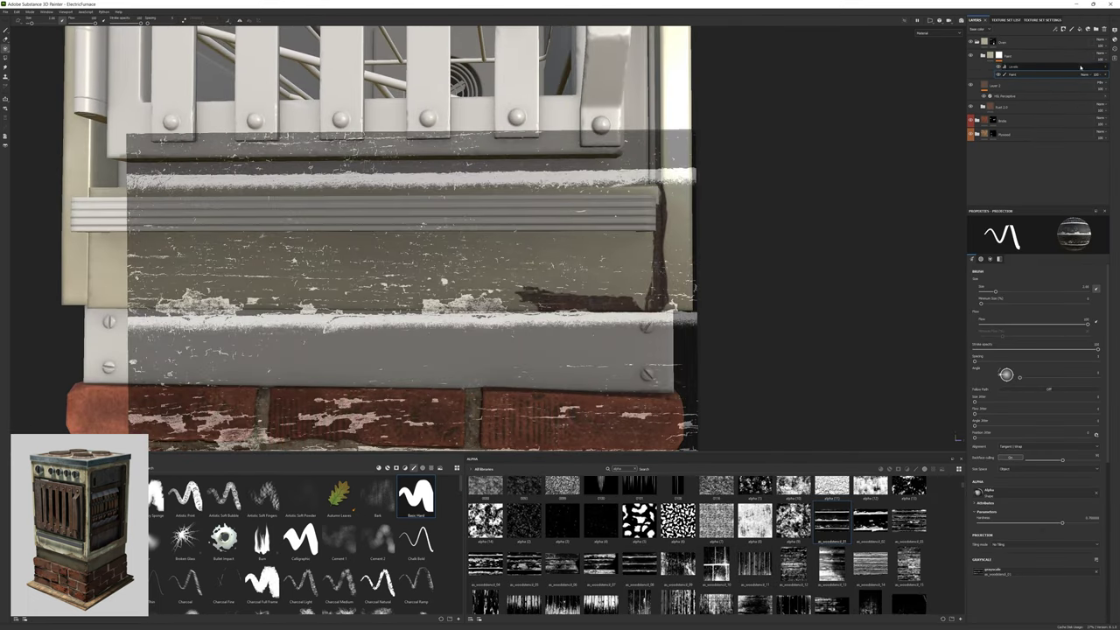
alt+middle_drag(525, 262, 642, 262)
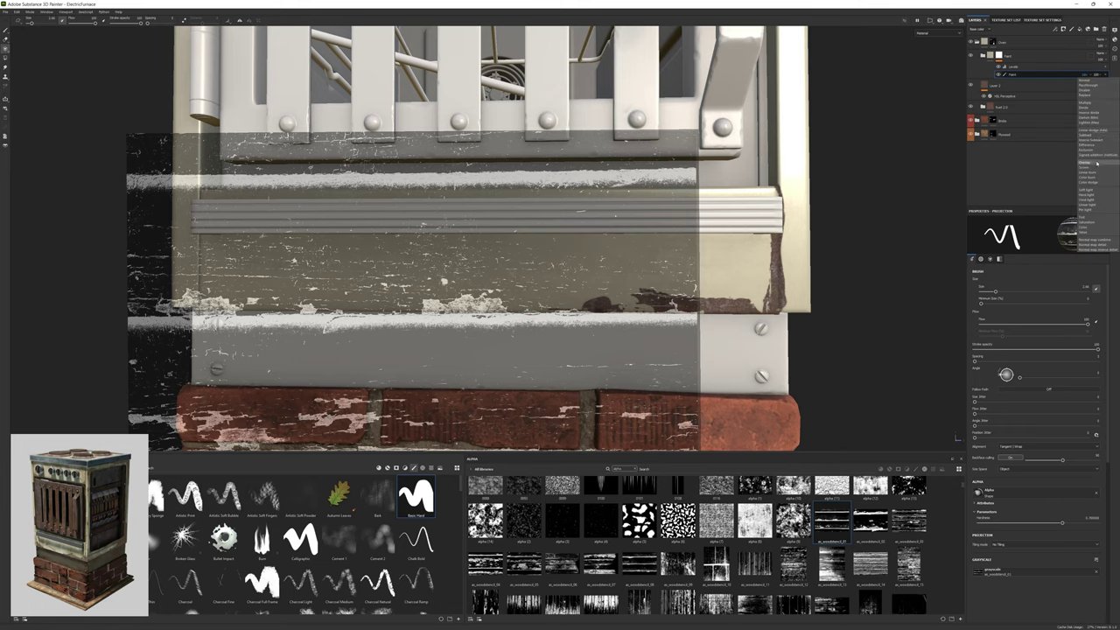
click(1085, 163)
Project chipped wood and FlakingPaint_02 stencils along the front panel's bottom edge to expose rust beneath the paint.
alt+middle_drag(560, 263, 481, 262)
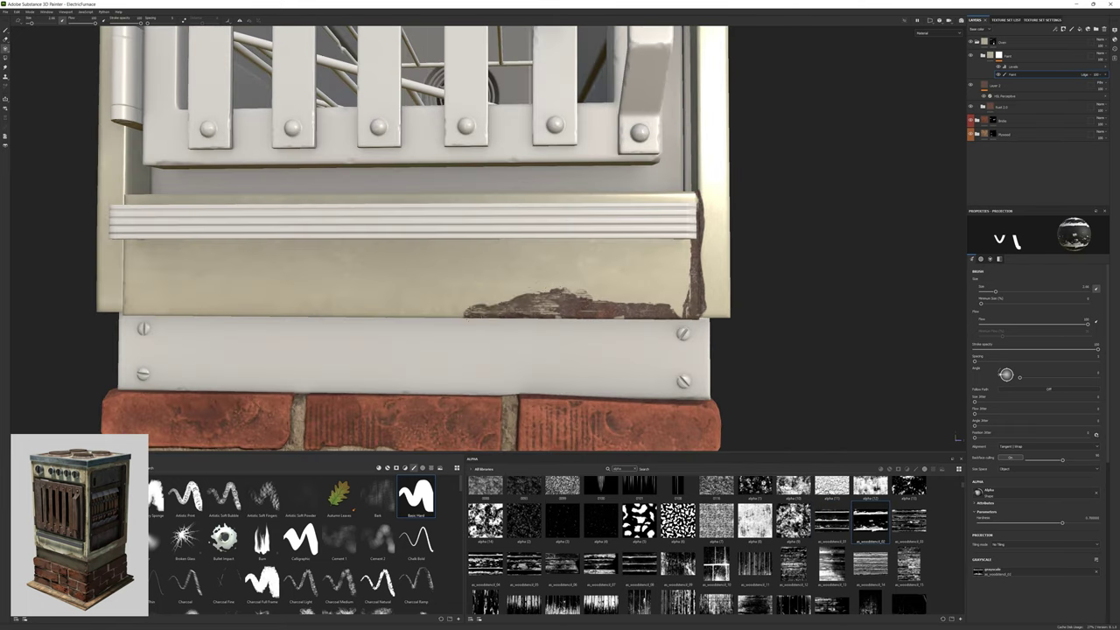
alt+drag(377, 321, 612, 262)
scroll(691, 549, down, 5)
click(691, 549)
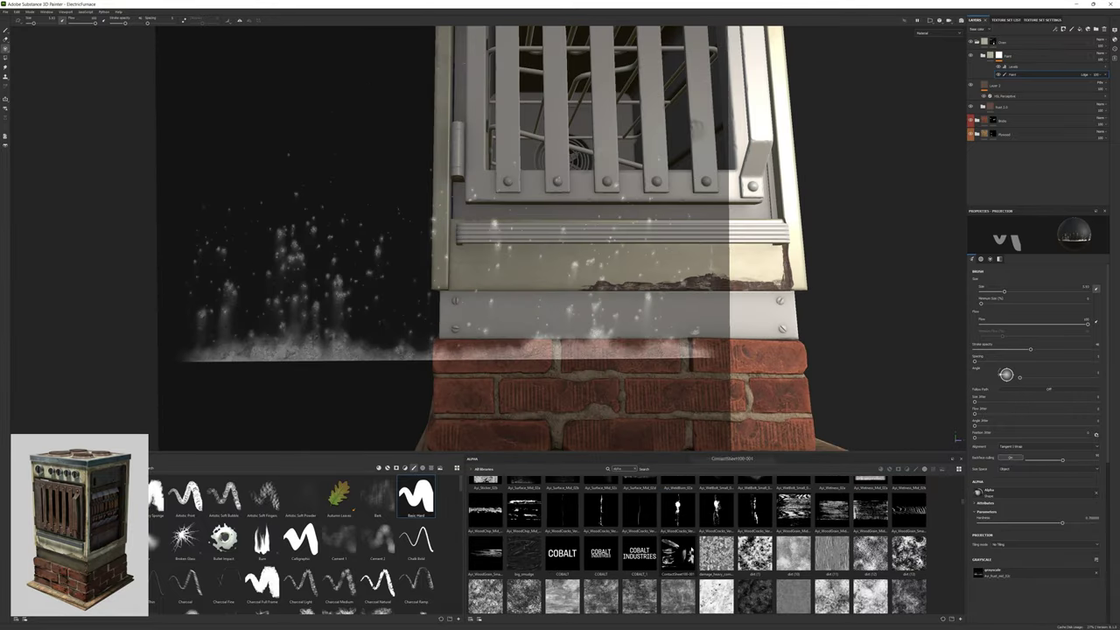
click(793, 544)
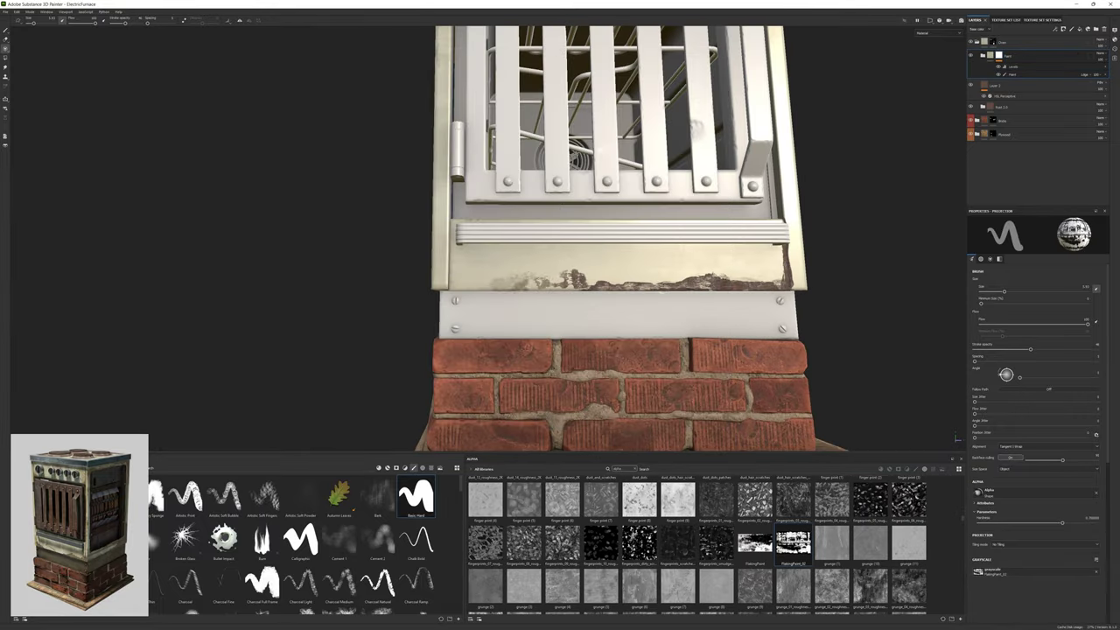
mouse_move(612, 262)
alt+mouse_down()
mouse_move(710, 256)
mouse_move(746, 183)
mouse_move(733, 235)
mouse_move(674, 245)
alt+mouse_up()
Return to the Paint tool and disable the height channel of the base fill in the Paint group.
key(1)
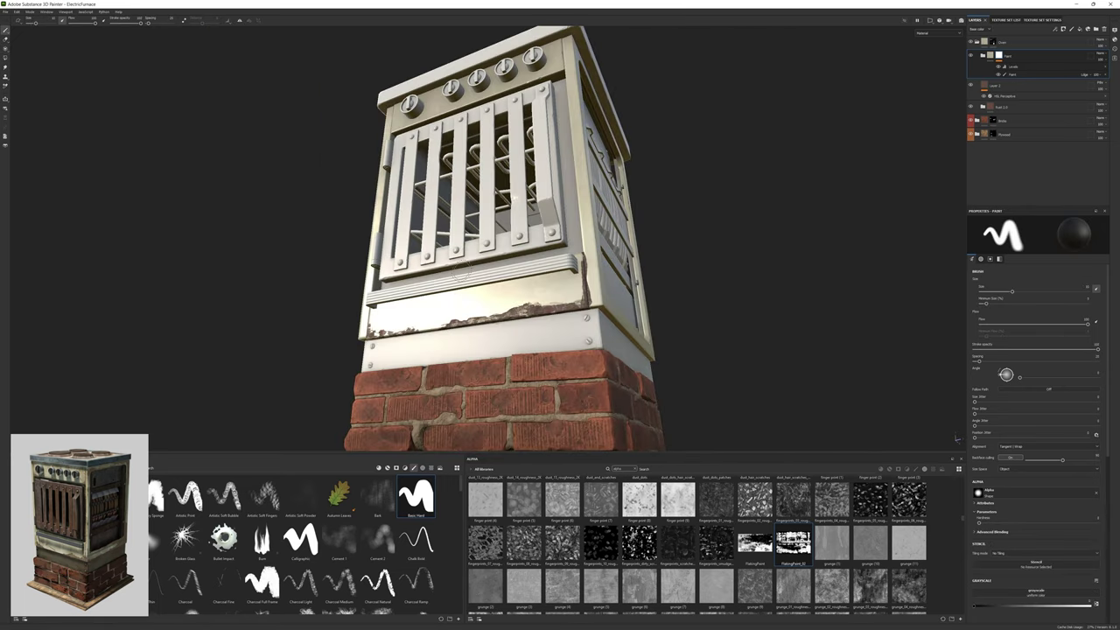
scroll(560, 262, up, 3)
scroll(560, 262, up, 2)
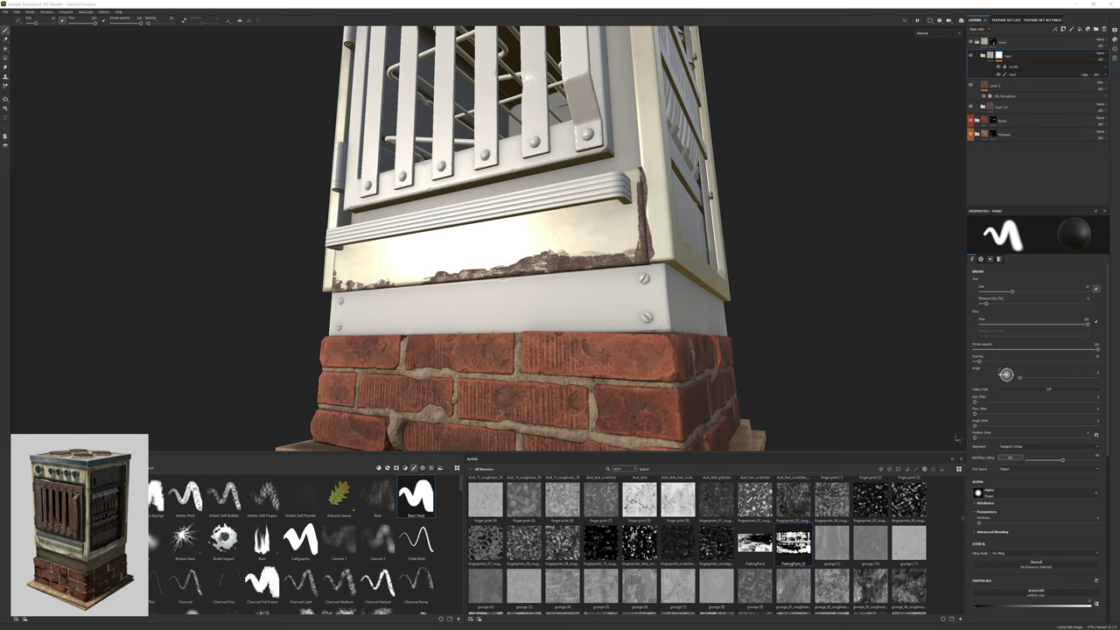
click(1004, 85)
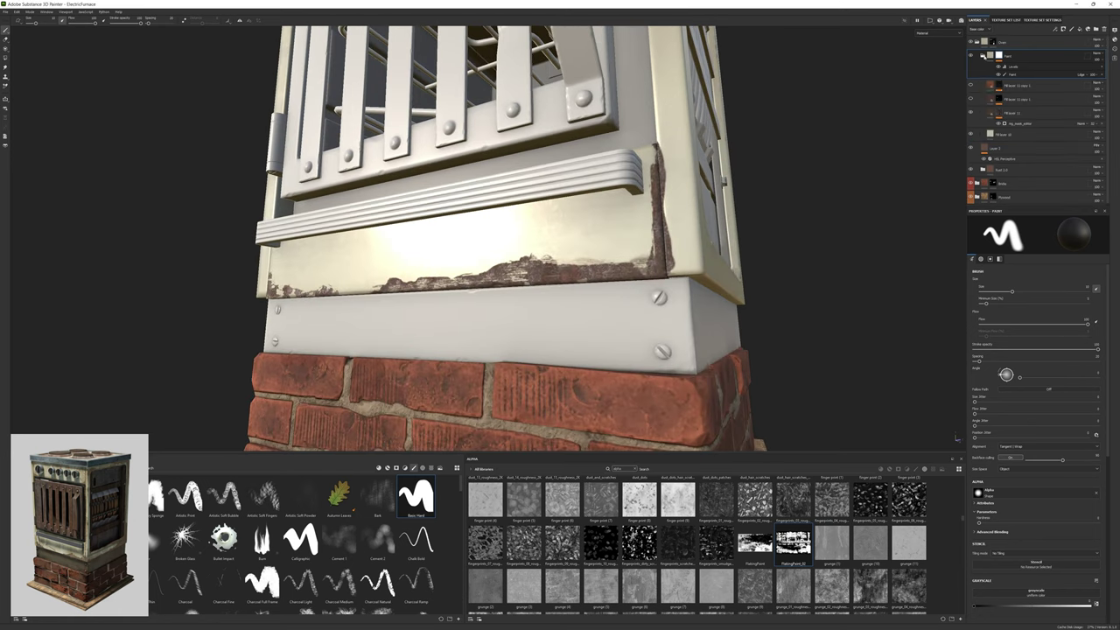
click(999, 133)
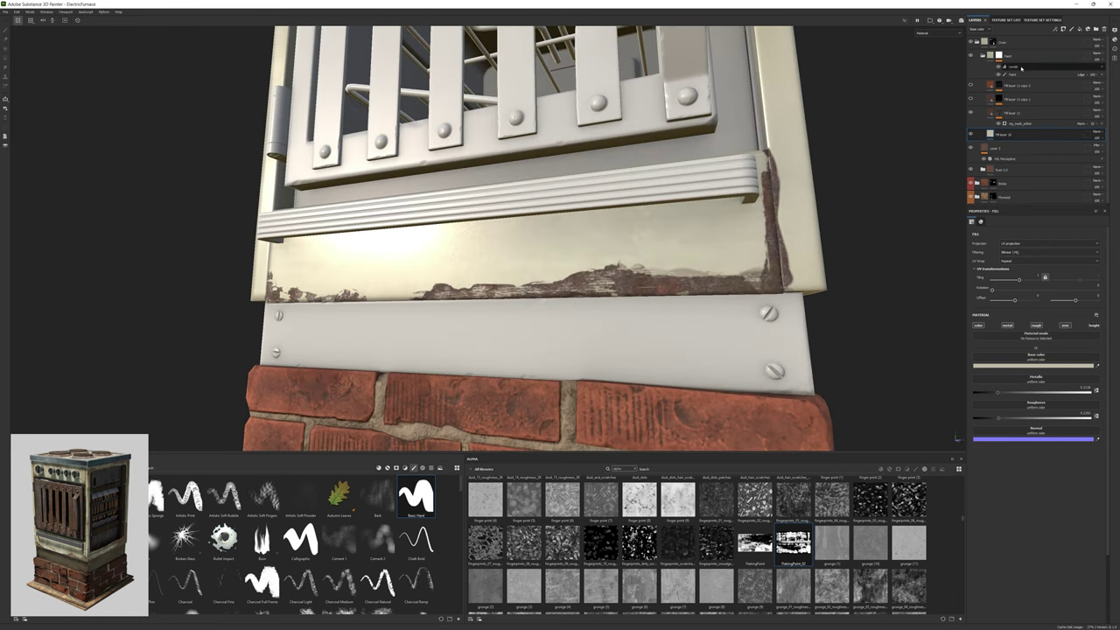
Add an anchor point to the Paint group's mask and create a fill layer above the group with only height enabled.
click(1048, 208)
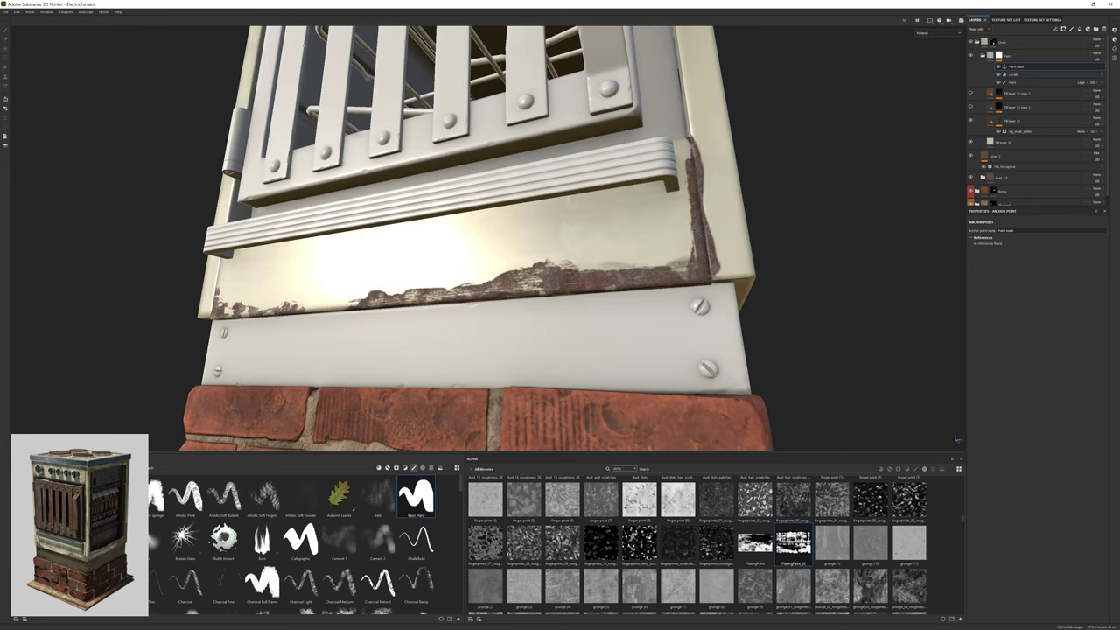
click(1079, 29)
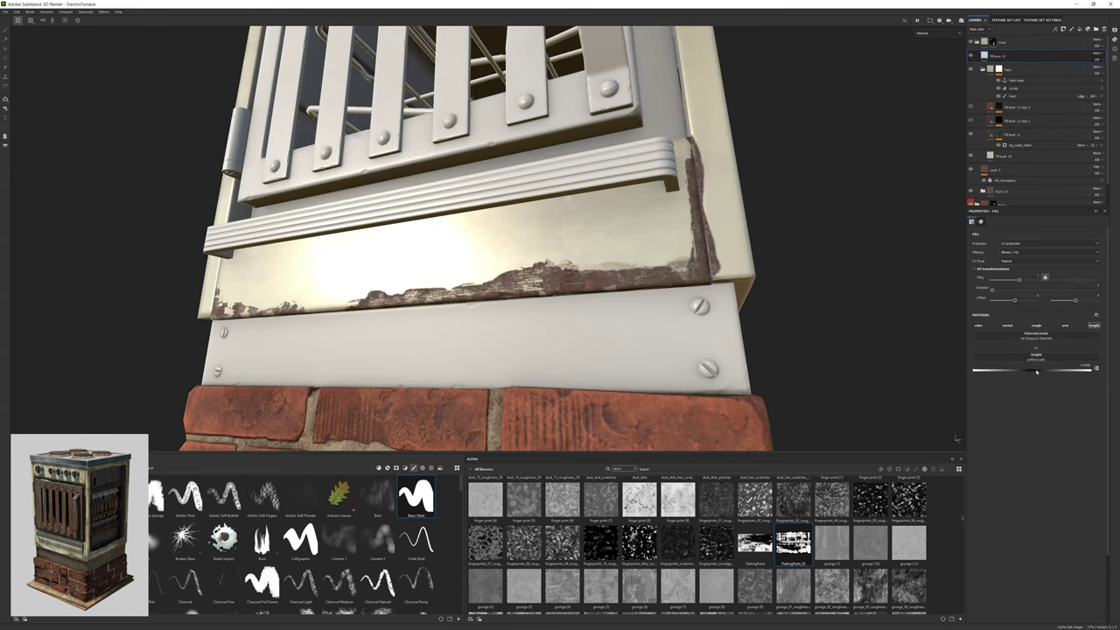
Mask the height fill layer with the Paint mask anchor point and add a Highpass filter to that mask.
click(992, 58)
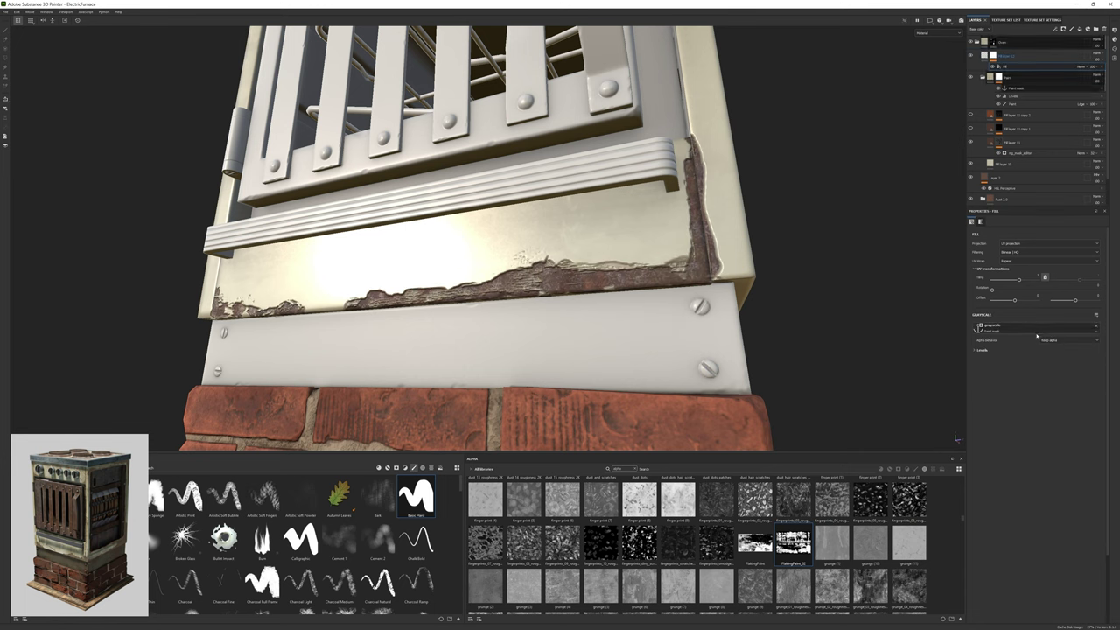
click(1012, 103)
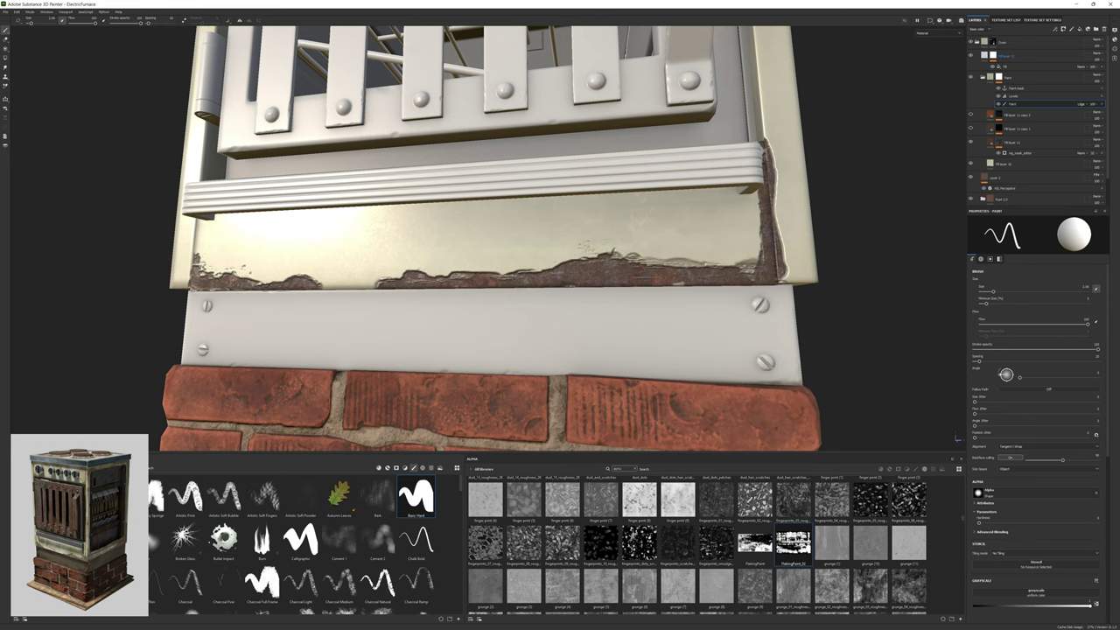
click(984, 56)
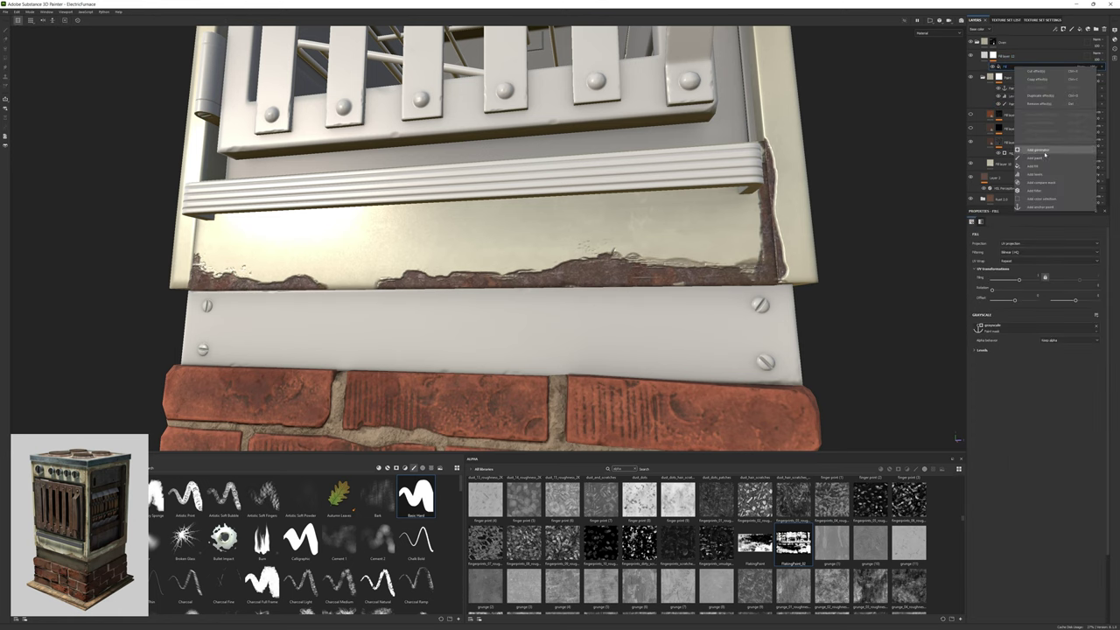
click(1035, 190)
alt+click(991, 55)
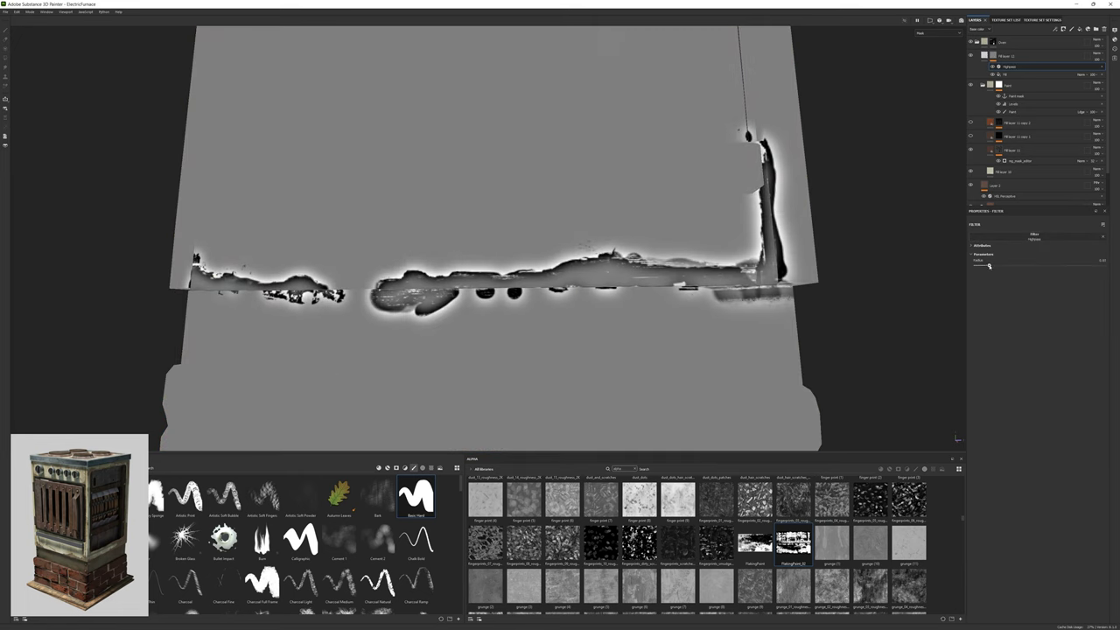
Add Levels above the Highpass filter and tighten them until the mask isolates a thin line along the paint's chipped edge.
right_click(997, 65)
click(1032, 181)
drag(983, 236, 1032, 236)
key(m)
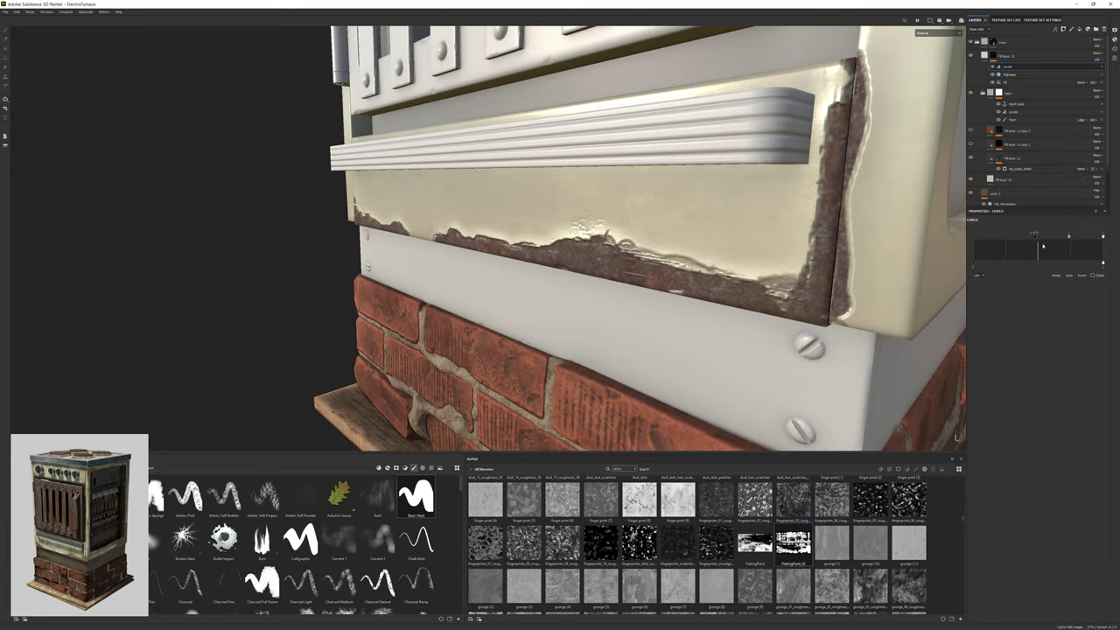
drag(1068, 236, 1071, 237)
alt+click(1006, 75)
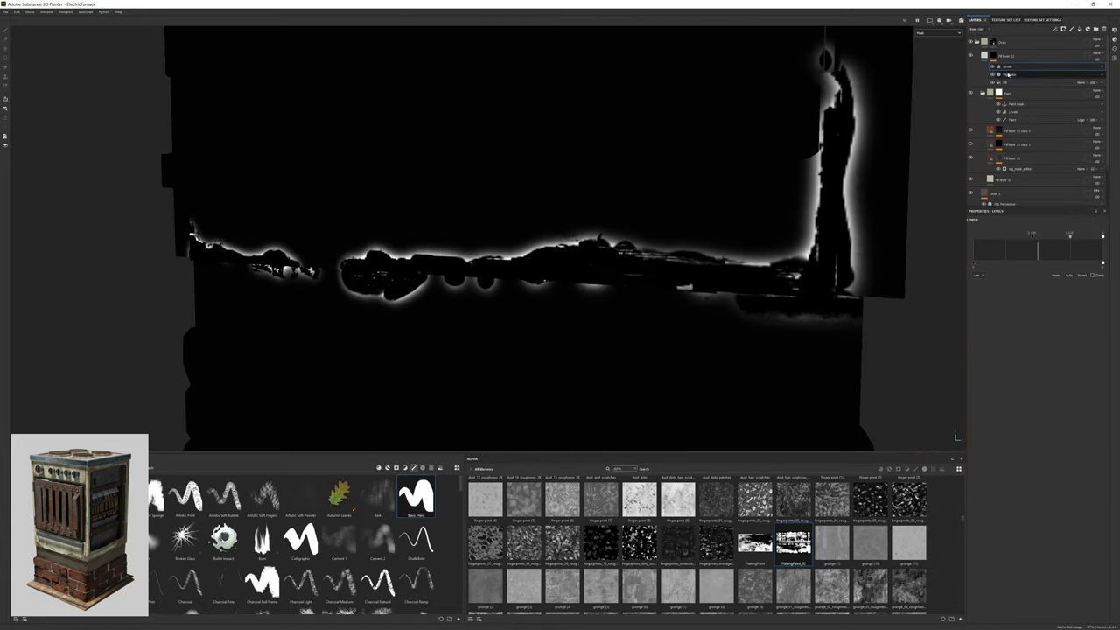
Create another fill layer, fill its mask from the Paint mask anchor point, and move it above the height layer.
click(1012, 119)
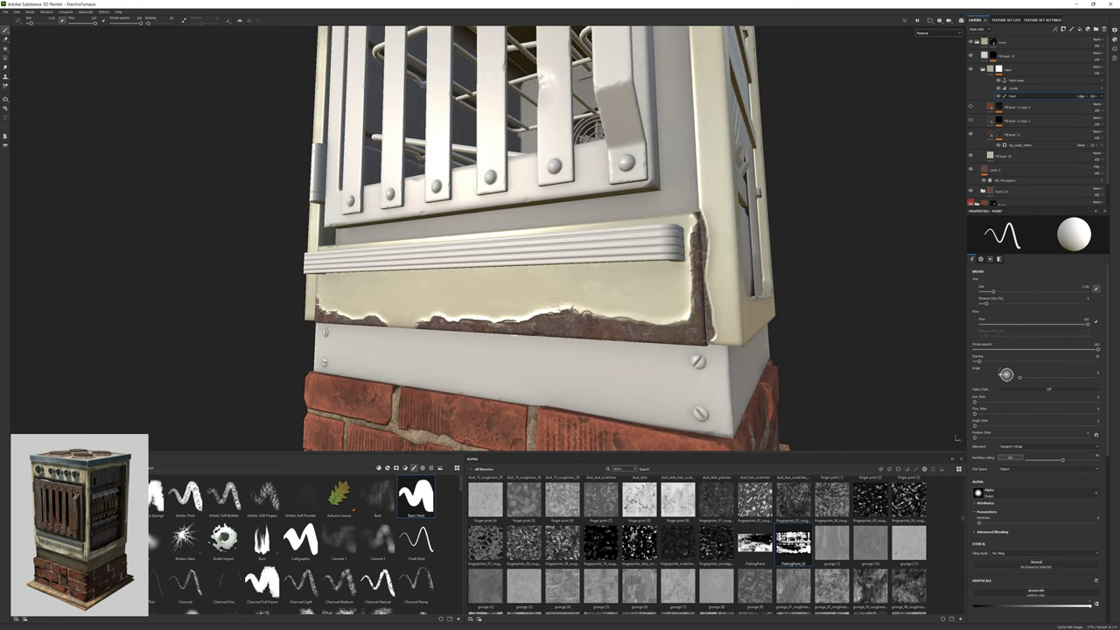
click(1085, 29)
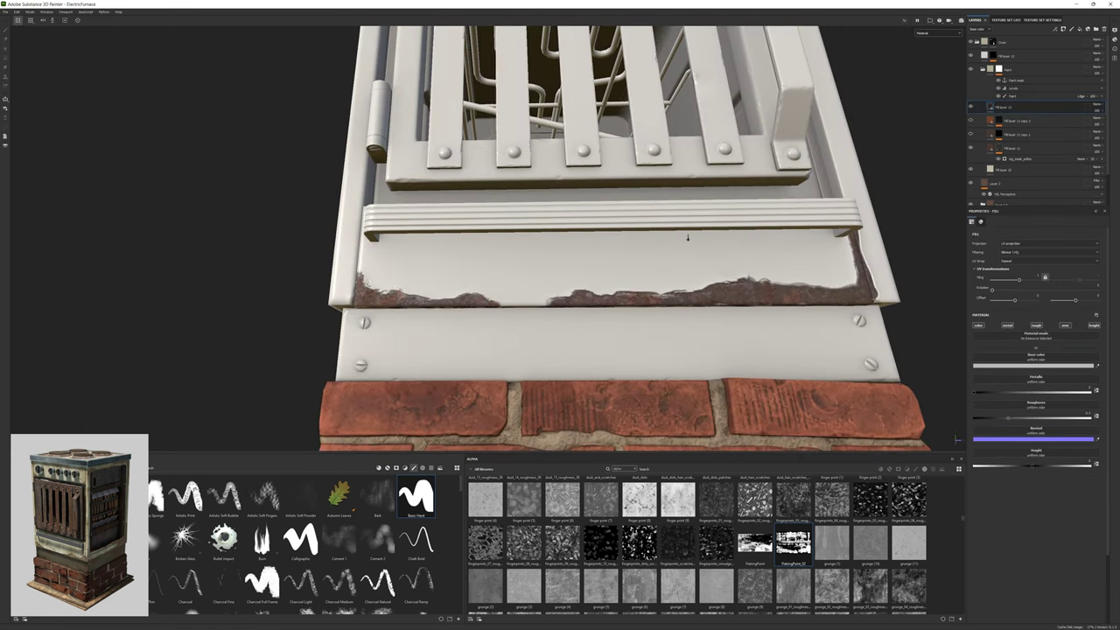
click(1032, 366)
right_click(1014, 107)
click(1032, 175)
click(1035, 326)
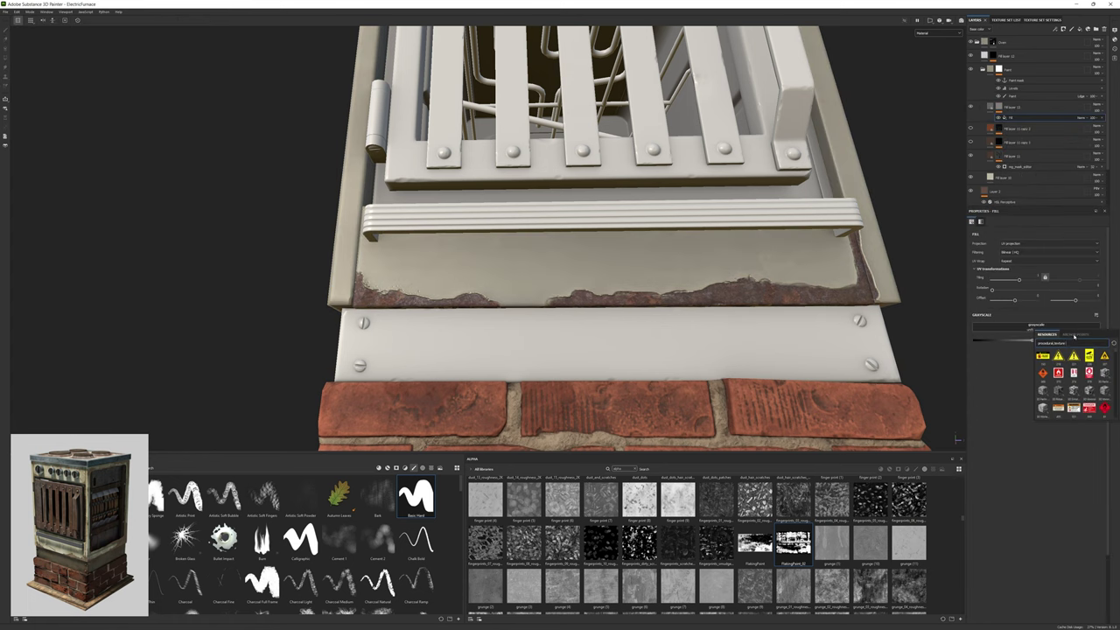
click(1019, 107)
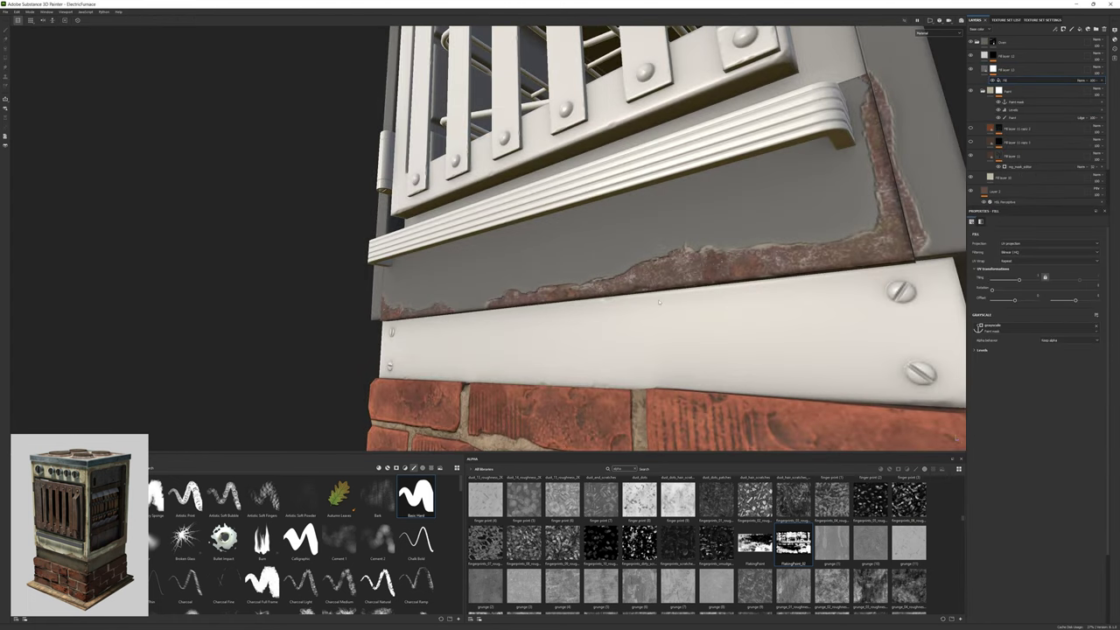
drag(1025, 75, 1014, 52)
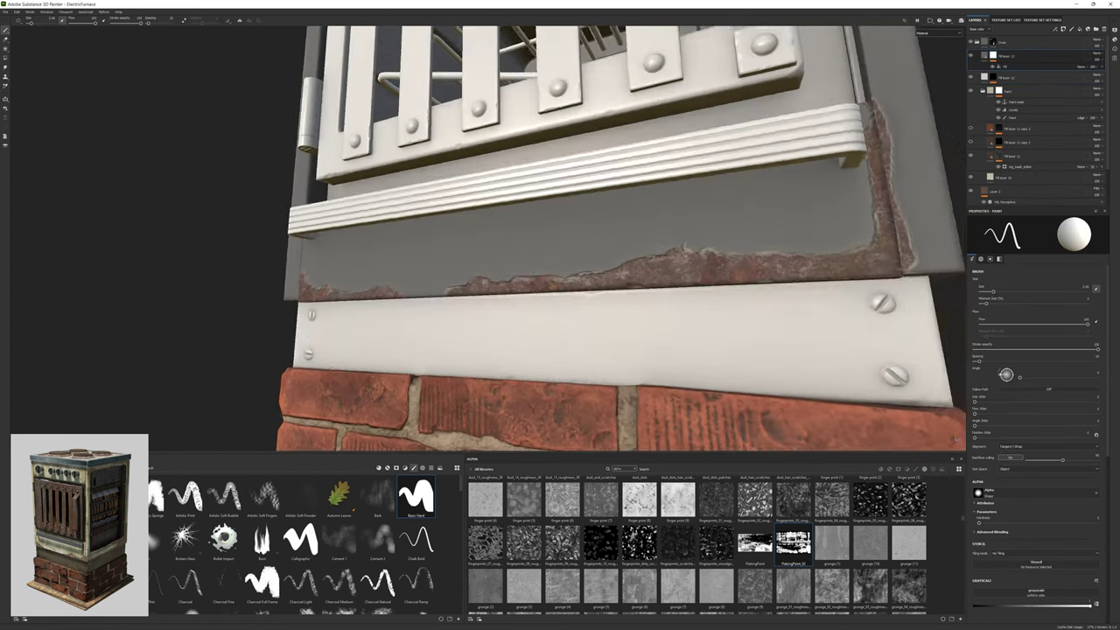
Add Highpass and Levels to the new layer's mask and adjust the levels to confine it to the chipped border.
click(1005, 66)
alt+drag(787, 210, 739, 210)
drag(1038, 234, 1024, 234)
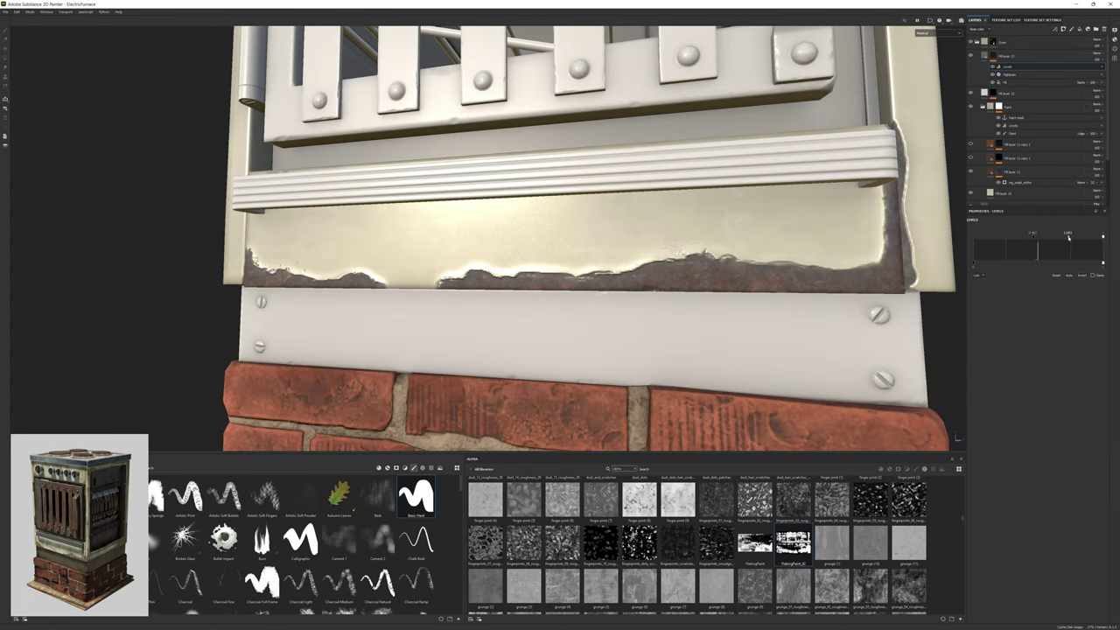
click(927, 77)
click(936, 32)
click(924, 45)
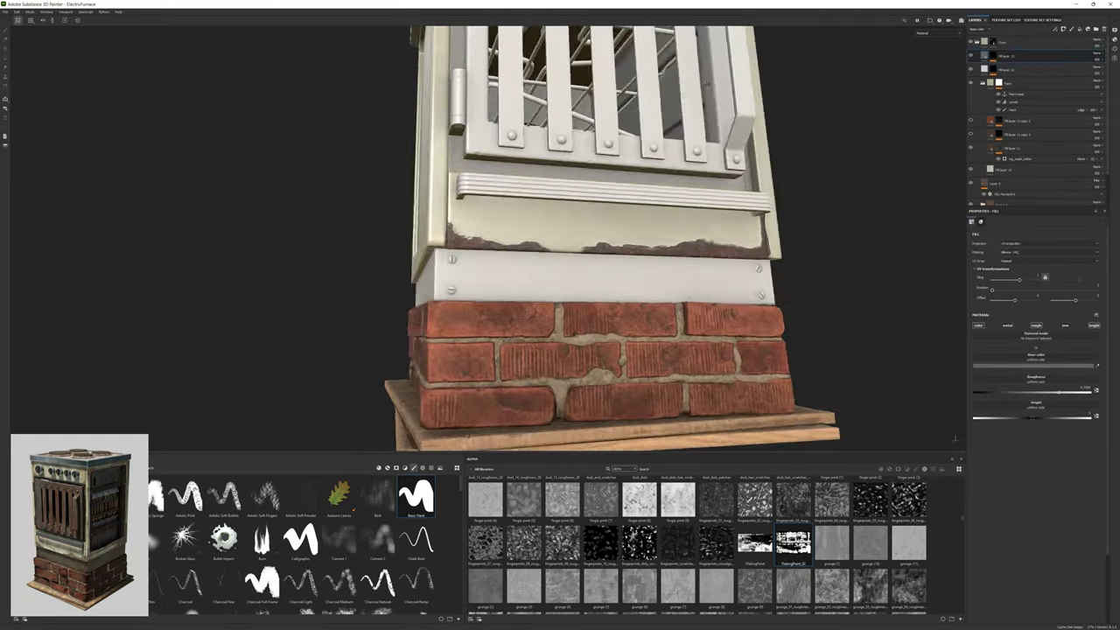
Set the masked edge layer's base color to orange-brown to tint the exposed metal along the chipped paint.
scroll(577, 236, up, 3)
scroll(577, 236, down, 2)
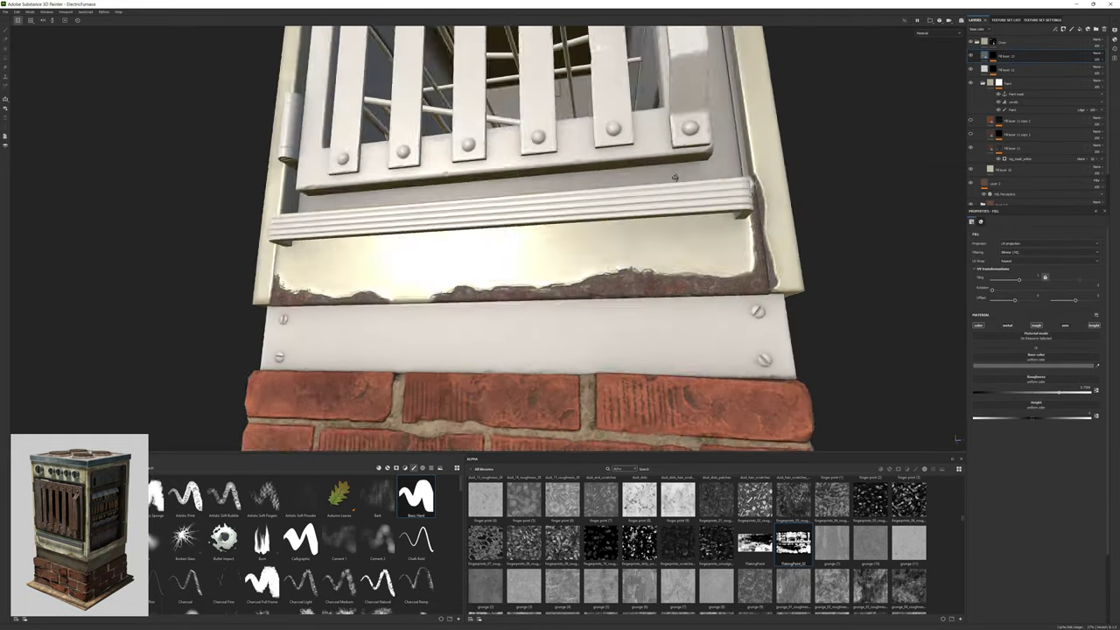
alt+drag(578, 236, 542, 245)
scroll(542, 245, up, 4)
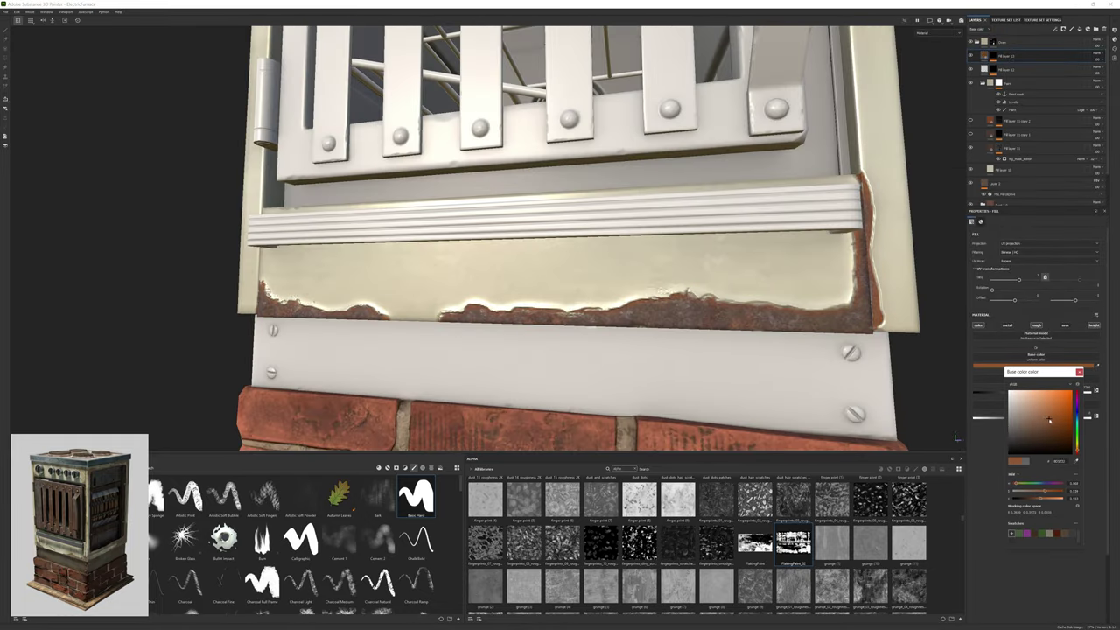
key(f)
Adjust the Paint group's base fill color to a pale, slightly yellowish cream.
click(998, 169)
scroll(511, 165, up, 4)
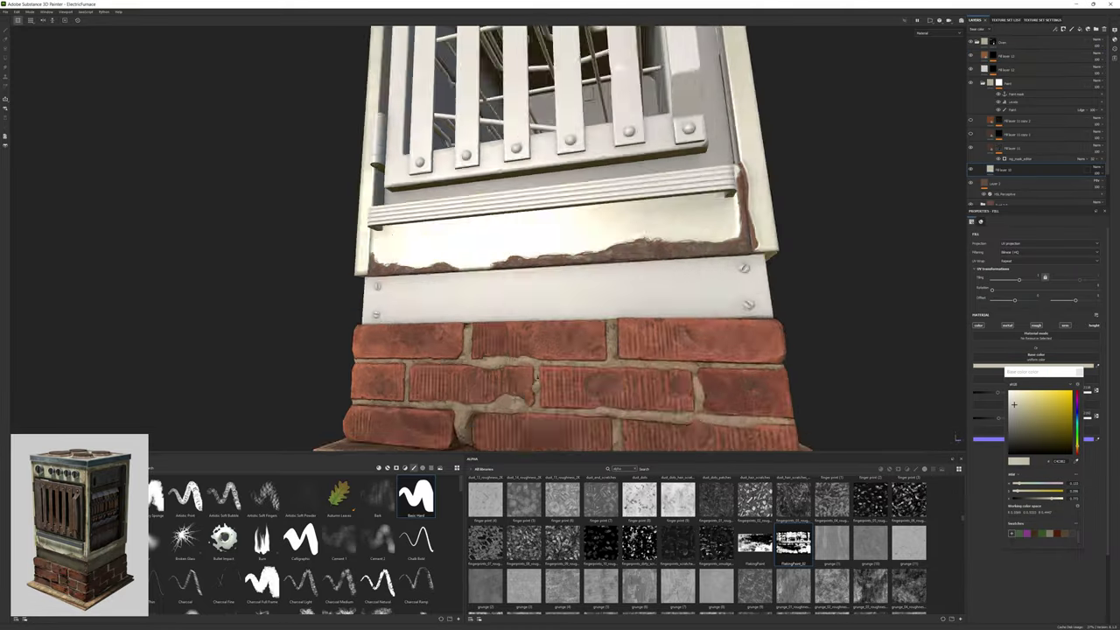
scroll(512, 165, down, 4)
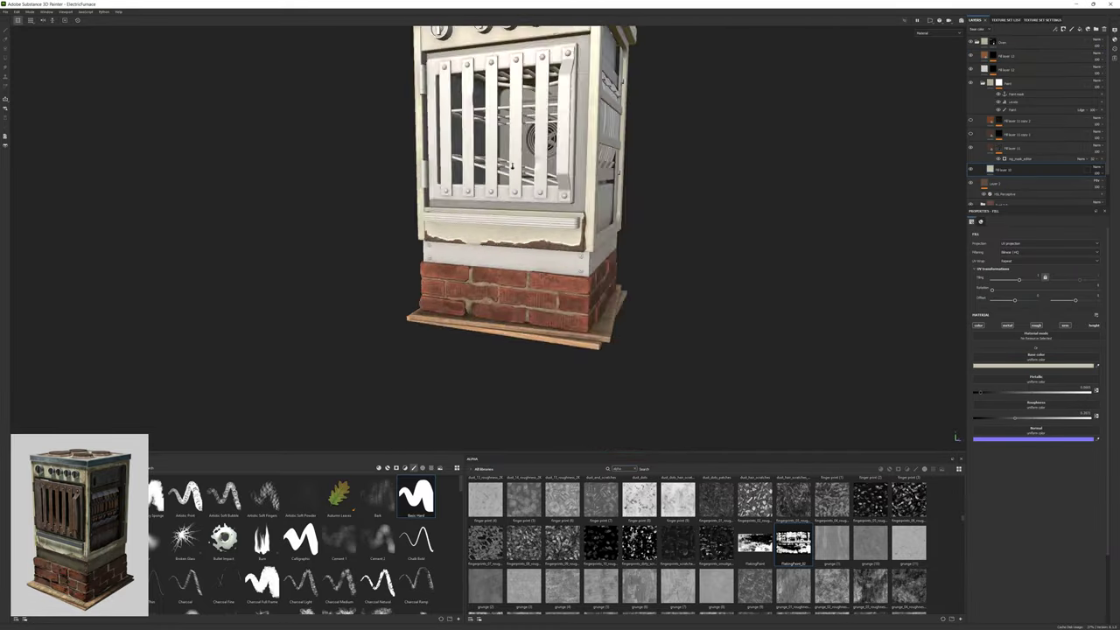
scroll(512, 165, up, 5)
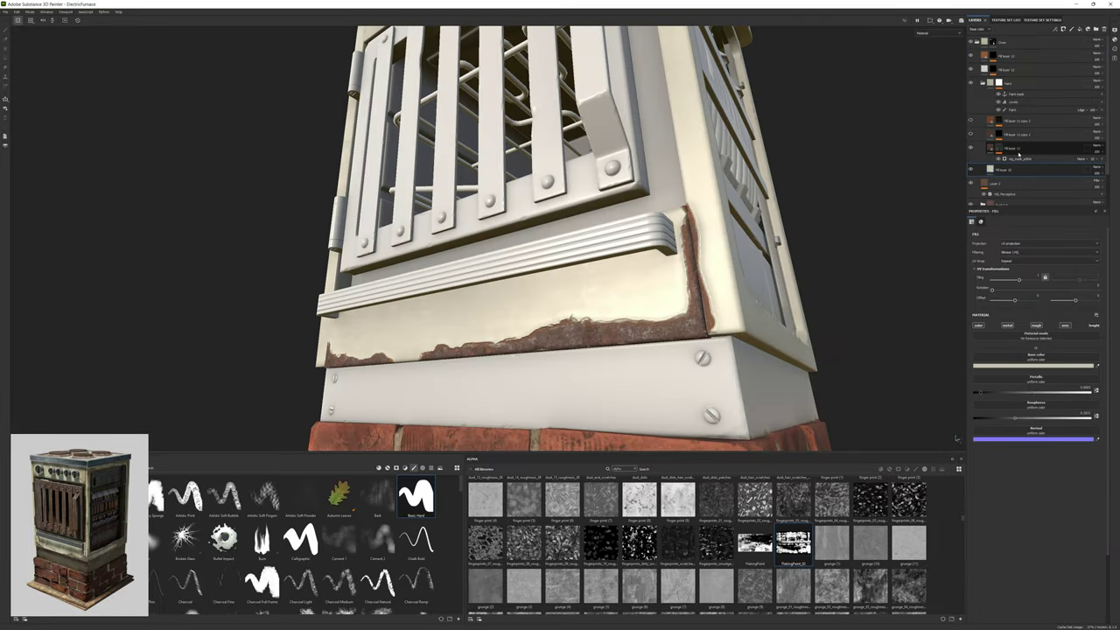
Adjust the saturation in the rust's HSL Perceptive filter and shift the mottled rust's color toward reddish orange.
scroll(1021, 159, down, 1)
click(1006, 99)
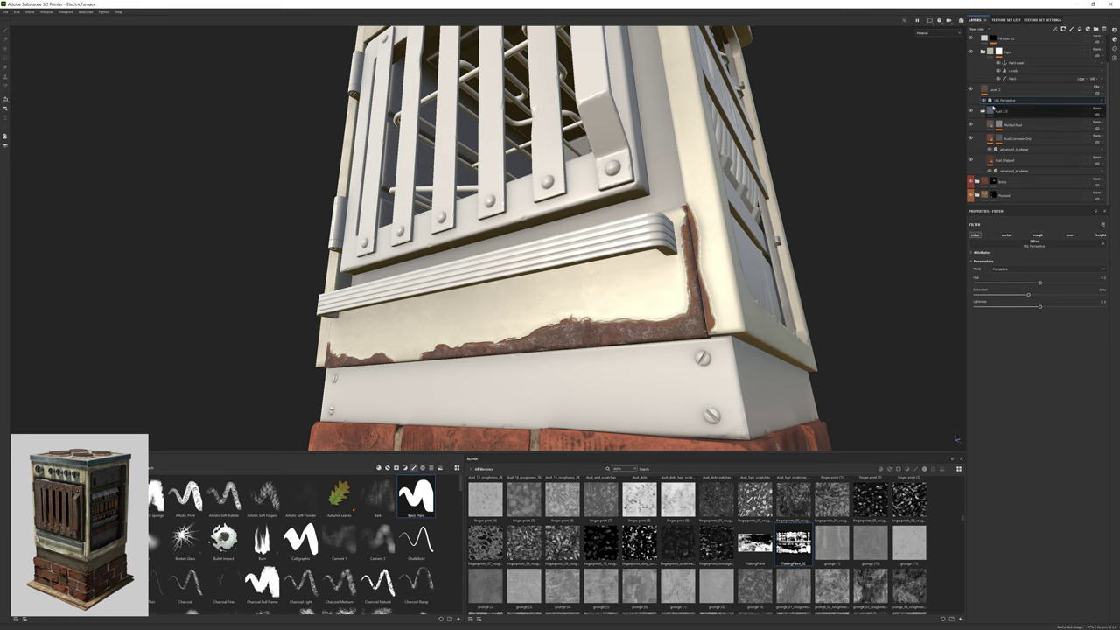
click(1015, 171)
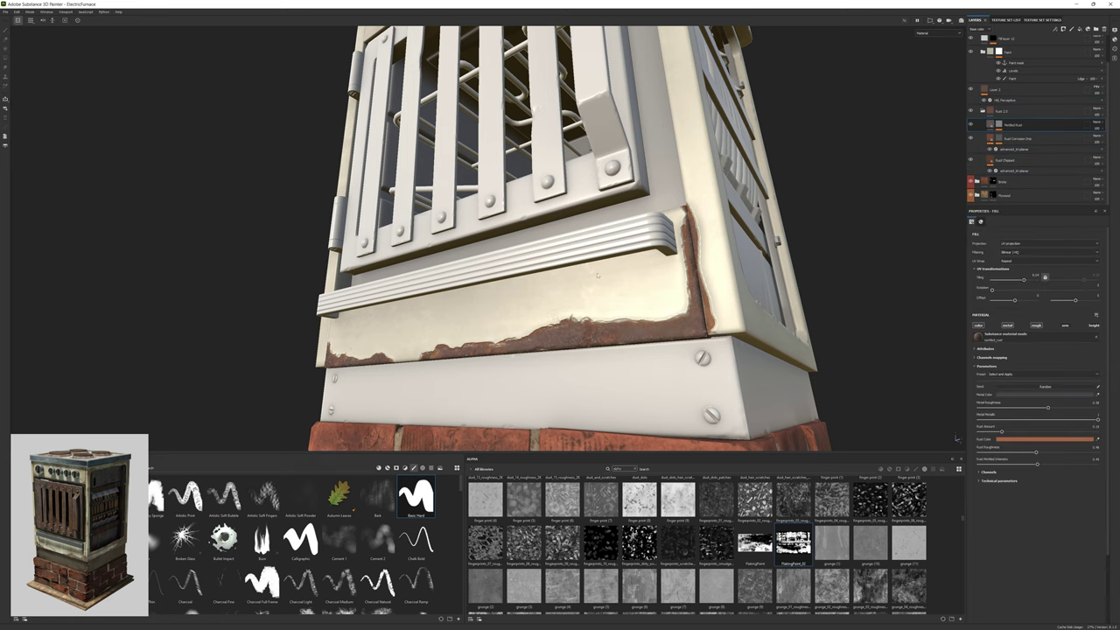
alt+drag(598, 276, 273, 113)
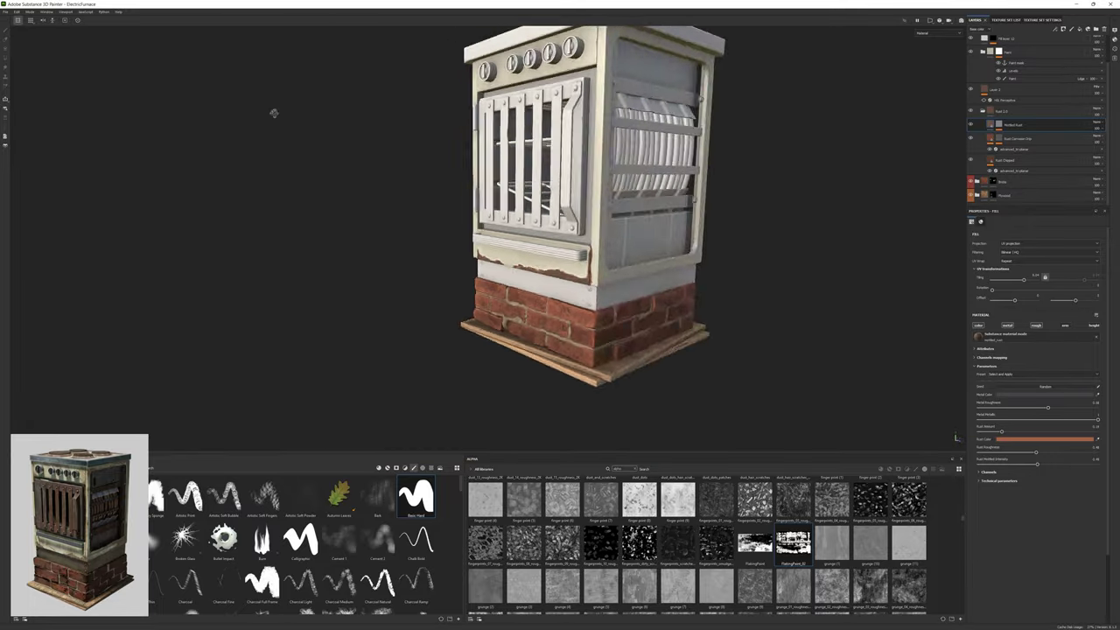
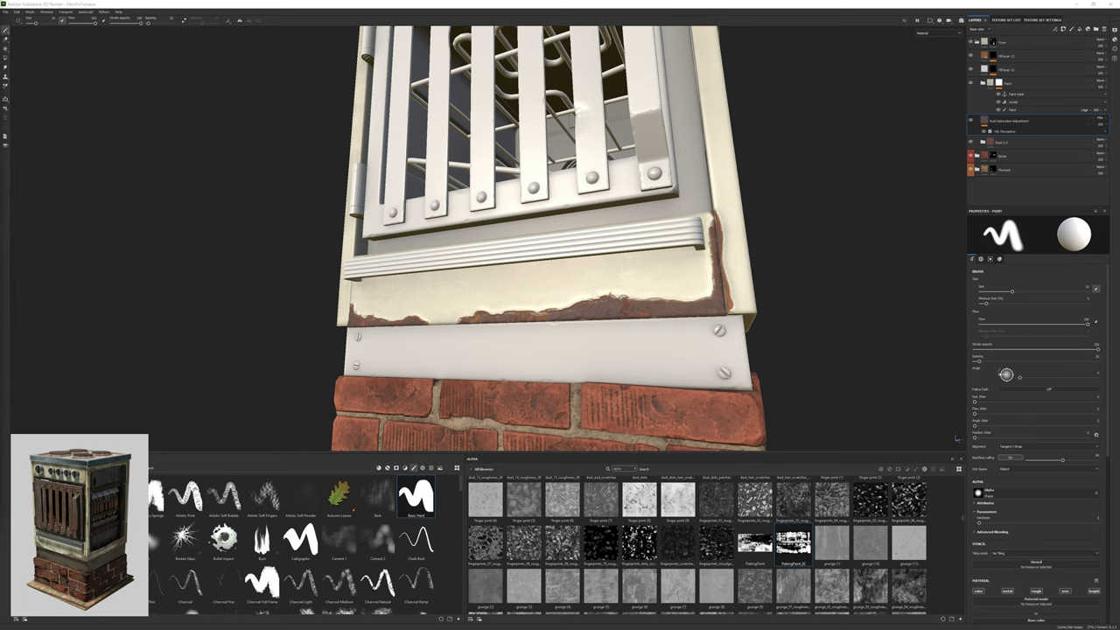
Rename the height fill layer as Paint Height, adjust its height, and display its mask.
mouse_move(510, 403)
alt+mouse_down()
mouse_move(617, 243)
mouse_move(460, 238)
alt+mouse_up()
click(1092, 110)
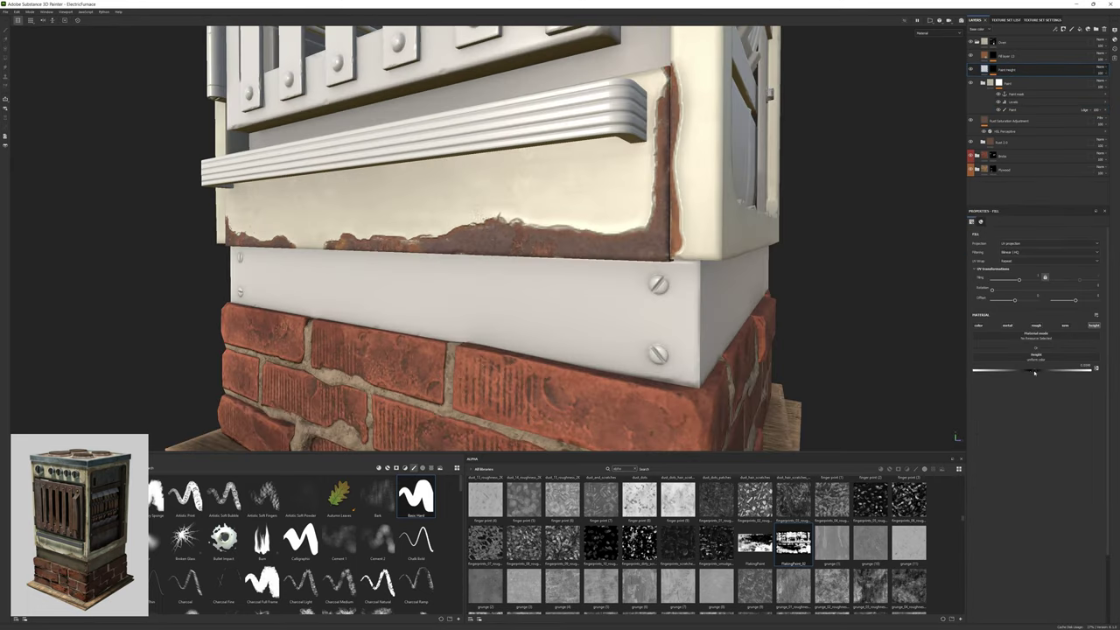
click(931, 34)
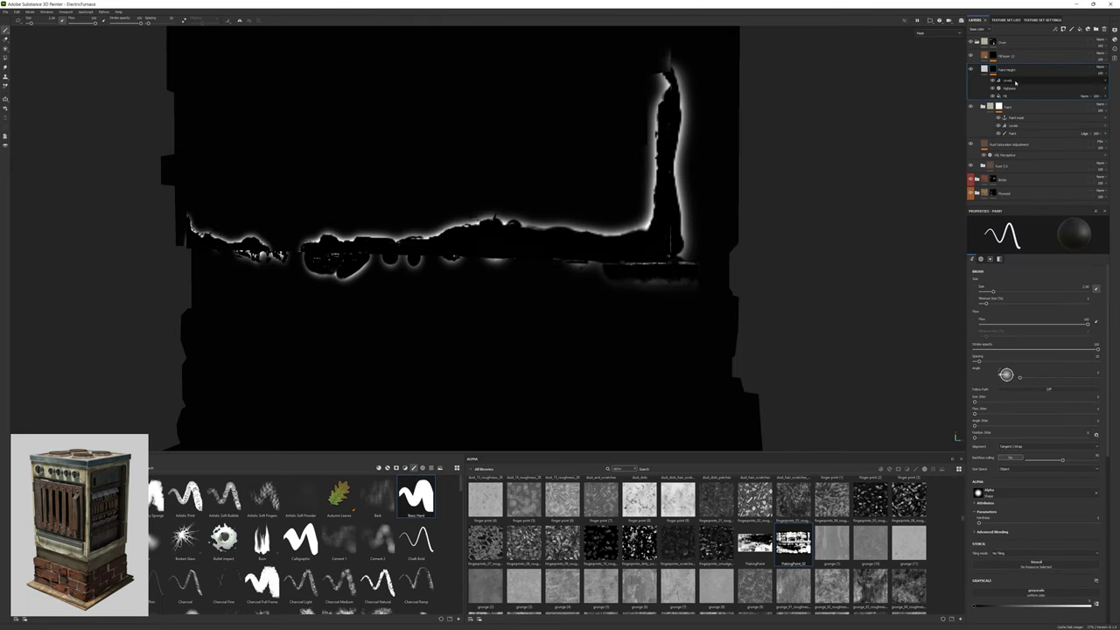
Give a new top fill layer an anchor-based mask with Highpass and inverted Levels, adjusted to a soft band along the paint edge.
drag(992, 265, 982, 265)
key(m)
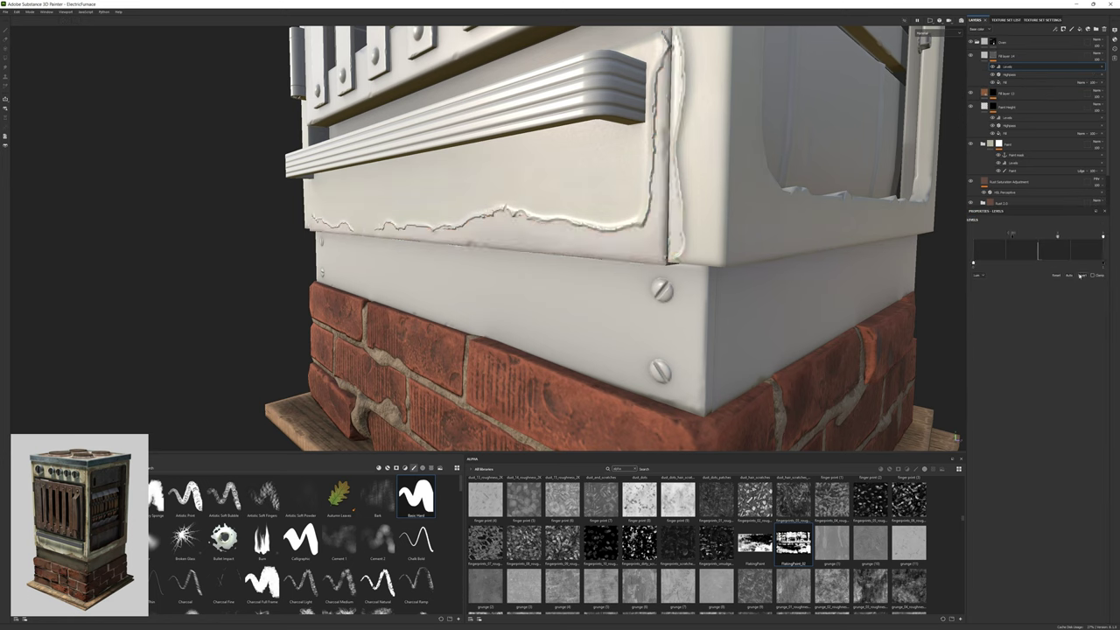
drag(1081, 237, 1029, 236)
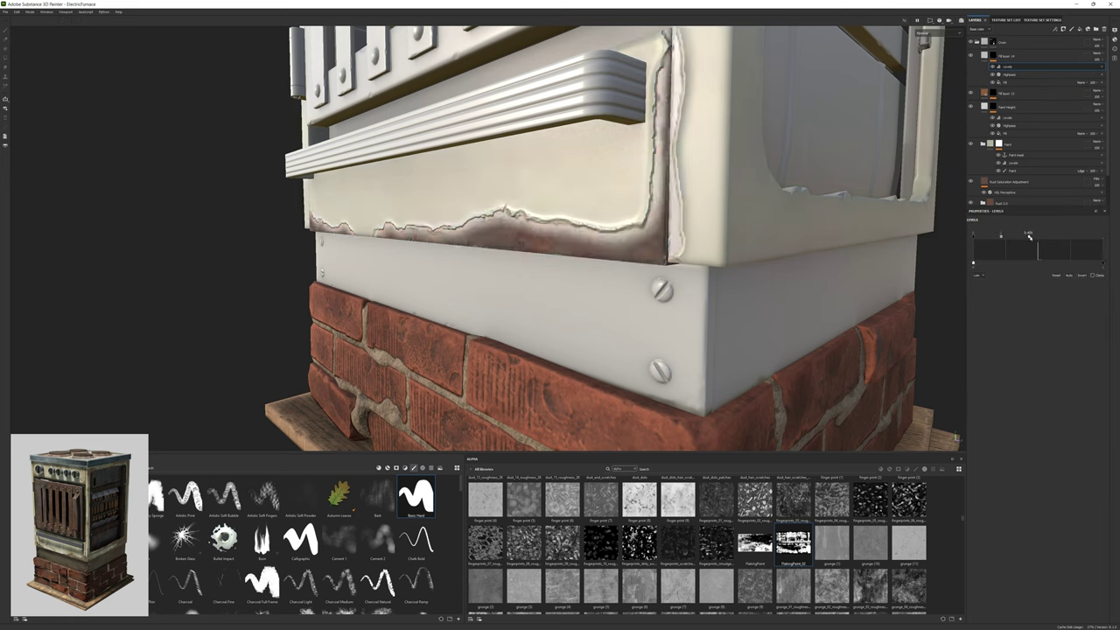
alt+click(1008, 75)
drag(1037, 236, 1040, 236)
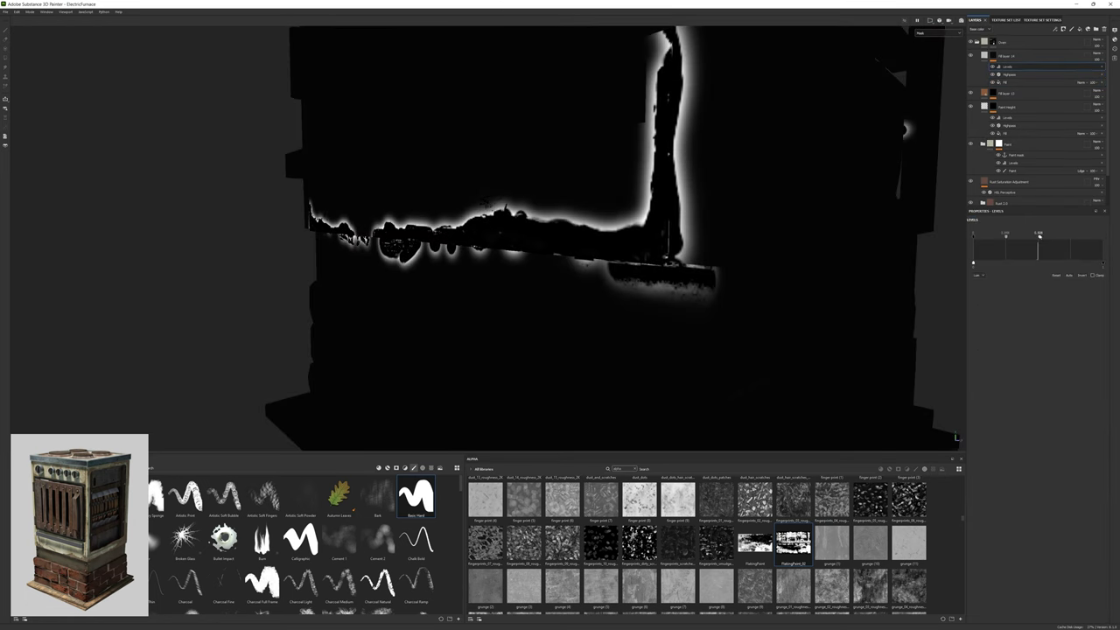
Give the new edge layer a tan-brown base color to stain the paint bordering the rust.
click(1015, 55)
click(1032, 366)
scroll(626, 234, up, 2)
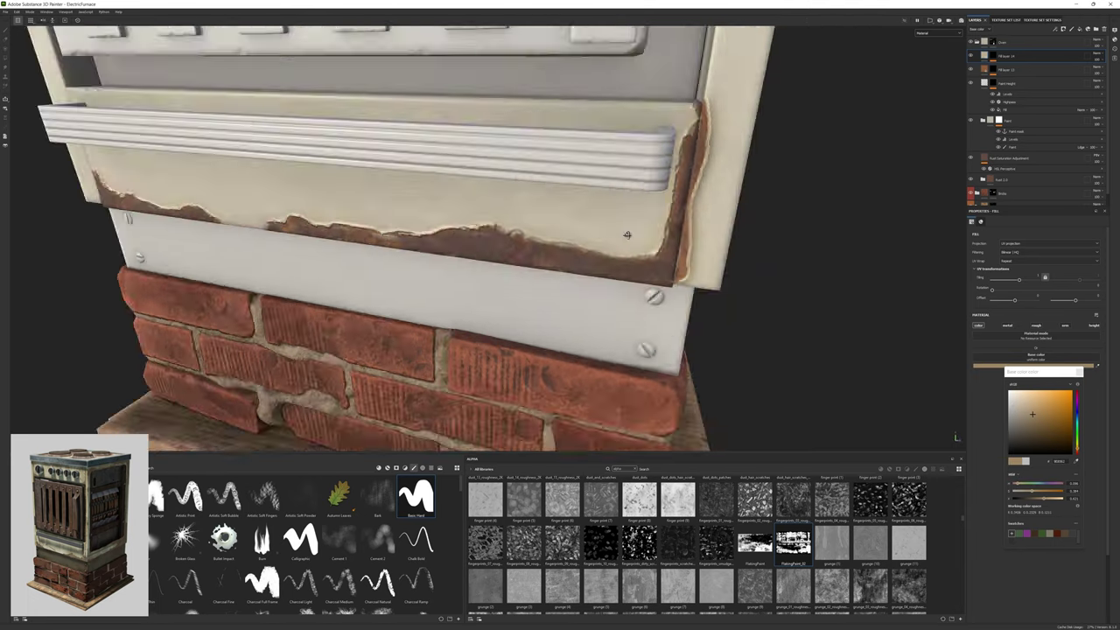
scroll(626, 234, down, 3)
click(1080, 374)
click(1034, 366)
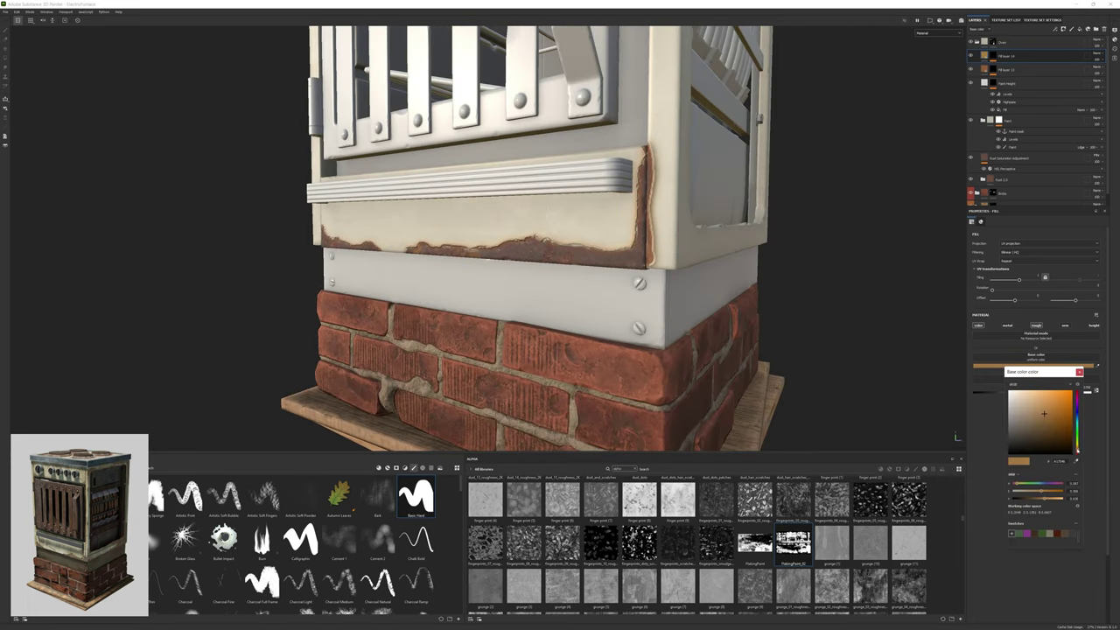
scroll(626, 235, up, 2)
Try paler yellow-tan and olive tones for the edge stain under a different blending mode.
click(1034, 366)
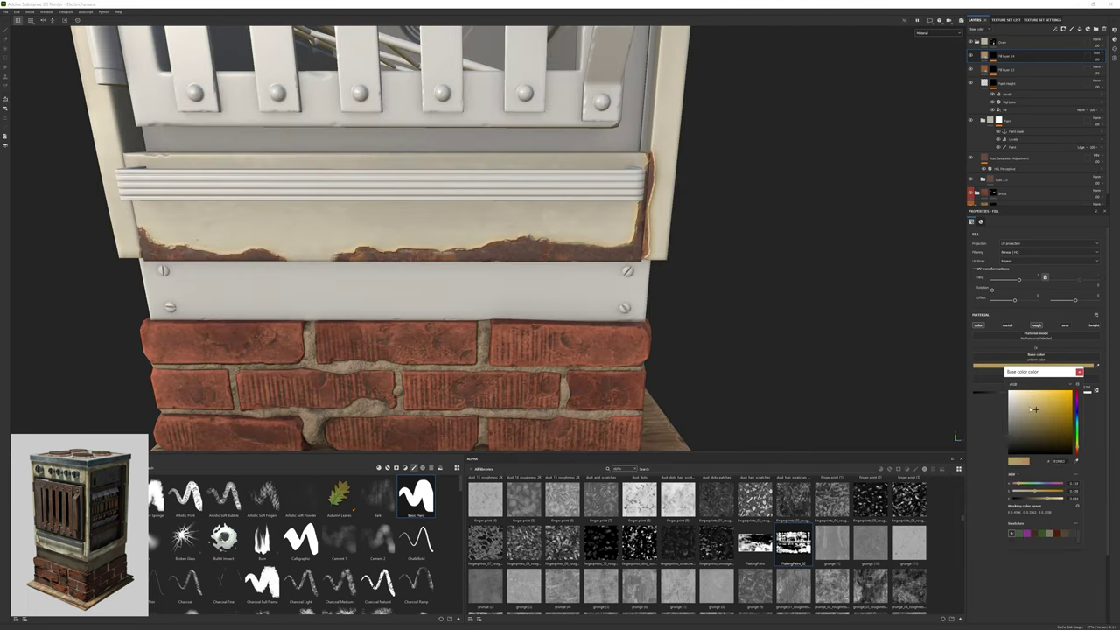
scroll(612, 262, down, 3)
alt+drag(612, 263, 691, 289)
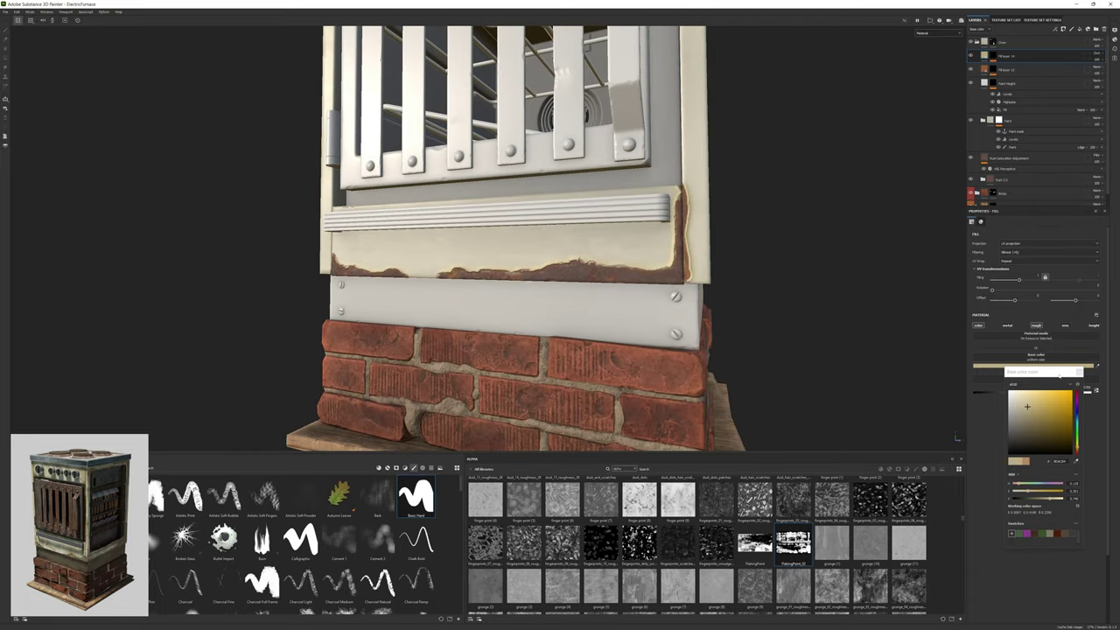
scroll(725, 276, up, 2)
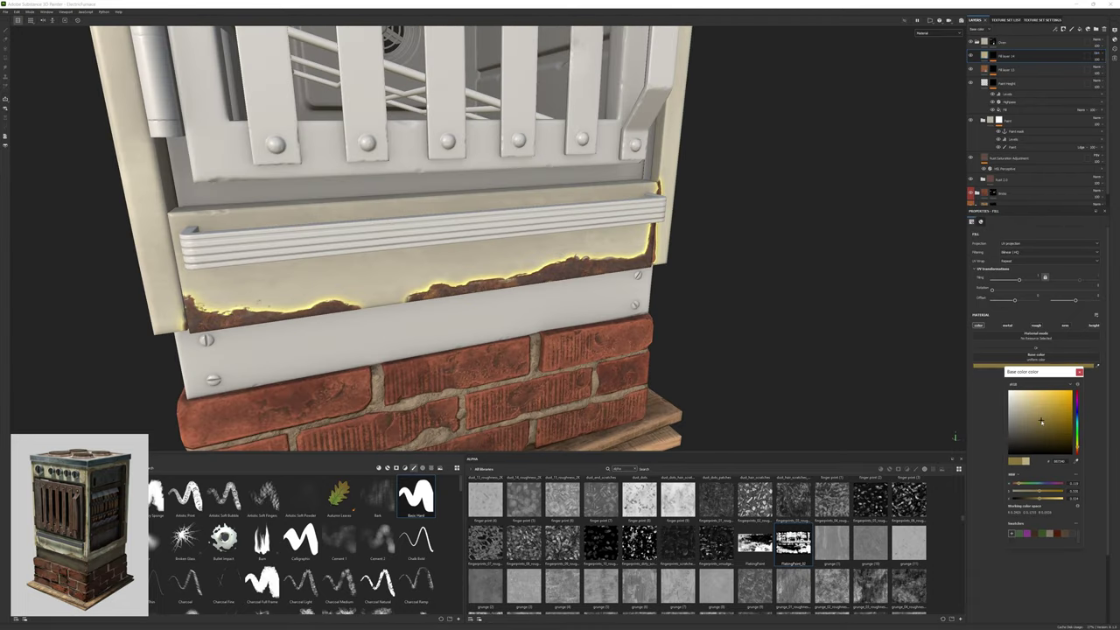
Compare blending modes for the edge stain, choose Linear burn, and set its base color to golden orange.
click(1095, 53)
click(1096, 53)
click(1095, 86)
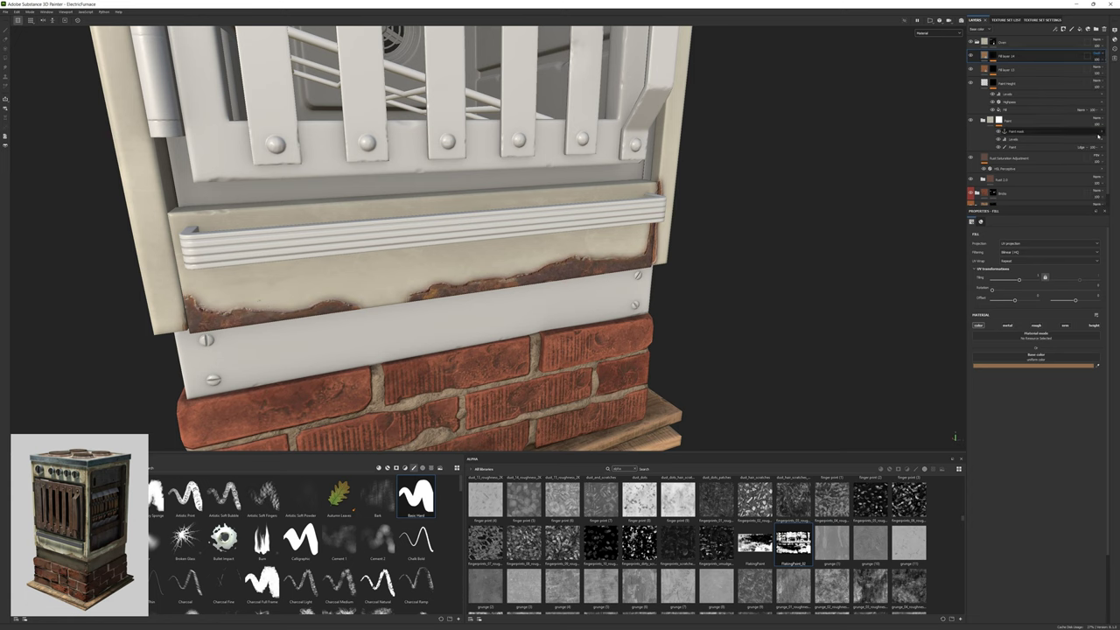
click(1095, 53)
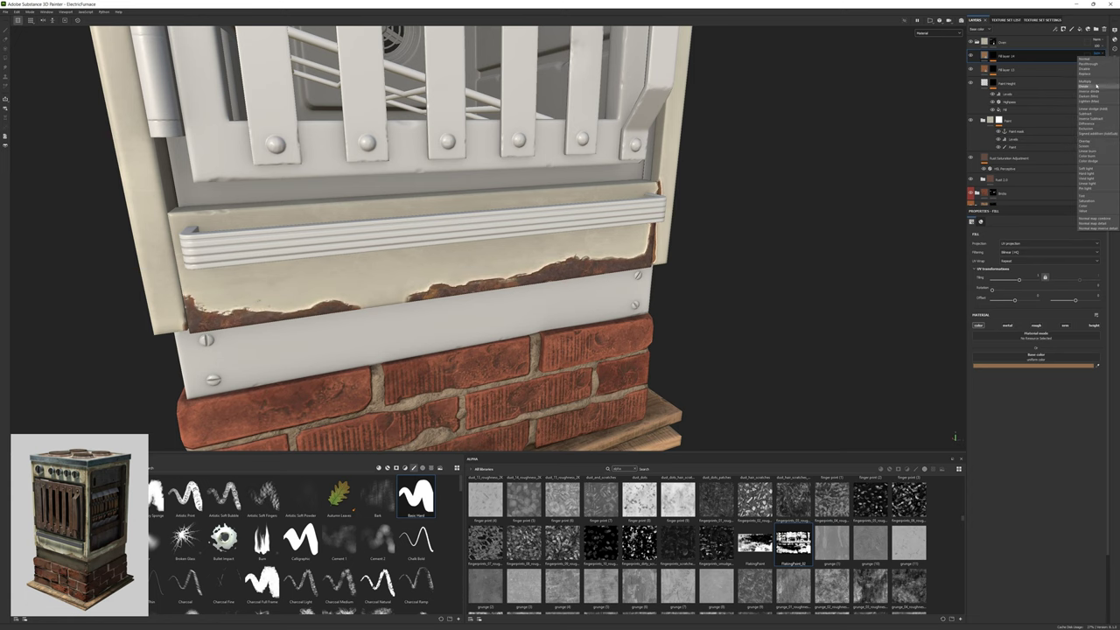
click(1096, 150)
click(1035, 365)
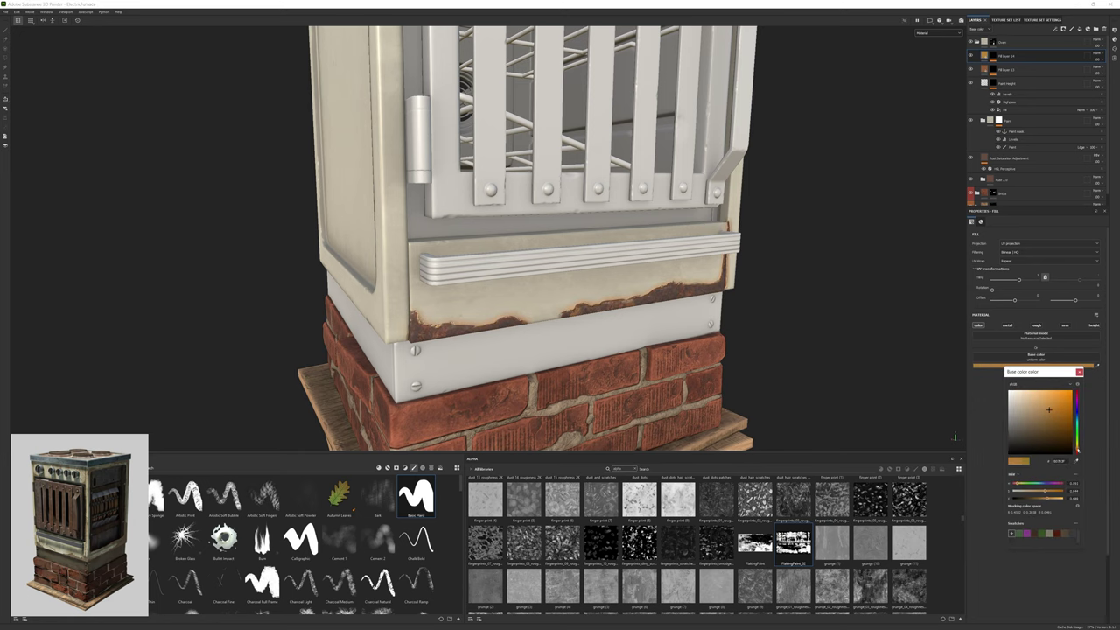
Try orange and tan tones for the edge stain, then use a yellow base color with Normal blending and reduced opacity.
drag(1077, 450, 1077, 453)
click(1055, 402)
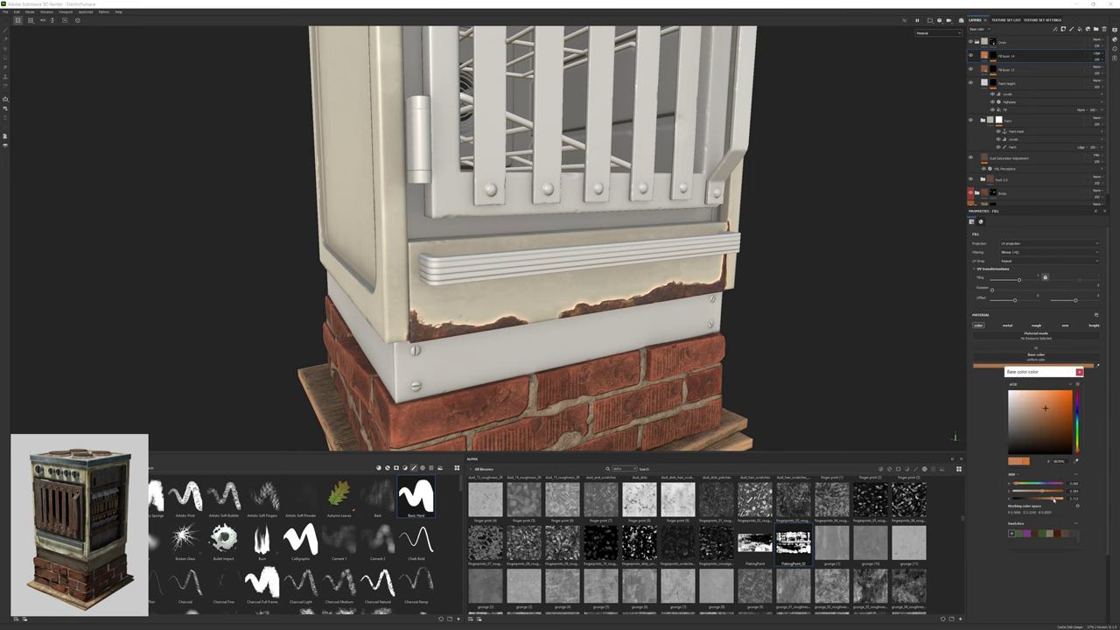
click(1012, 367)
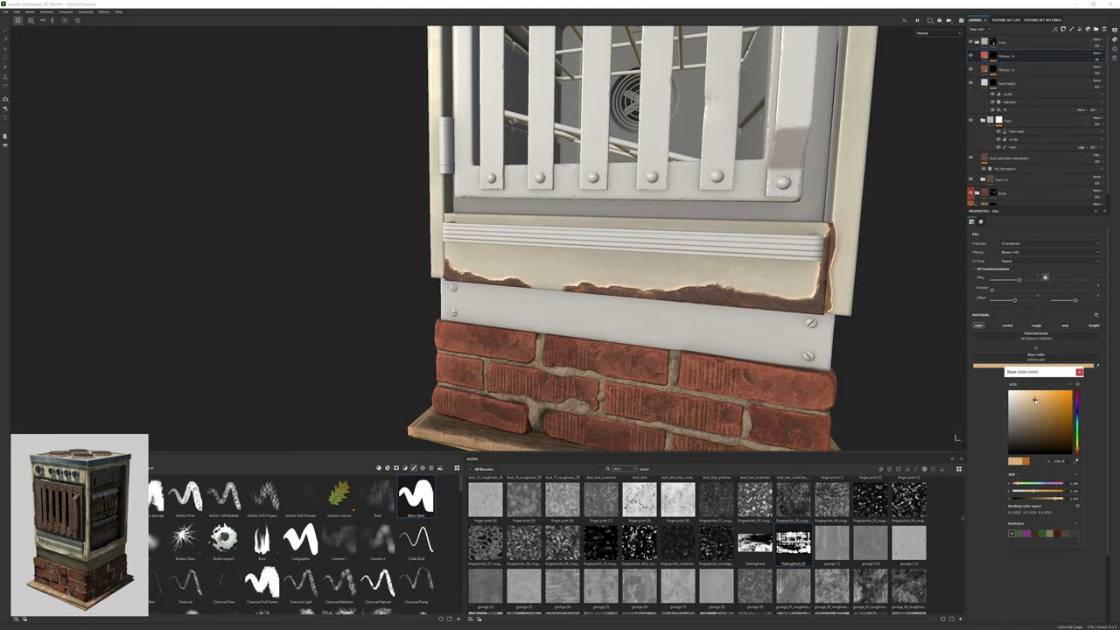
click(1107, 69)
click(1049, 366)
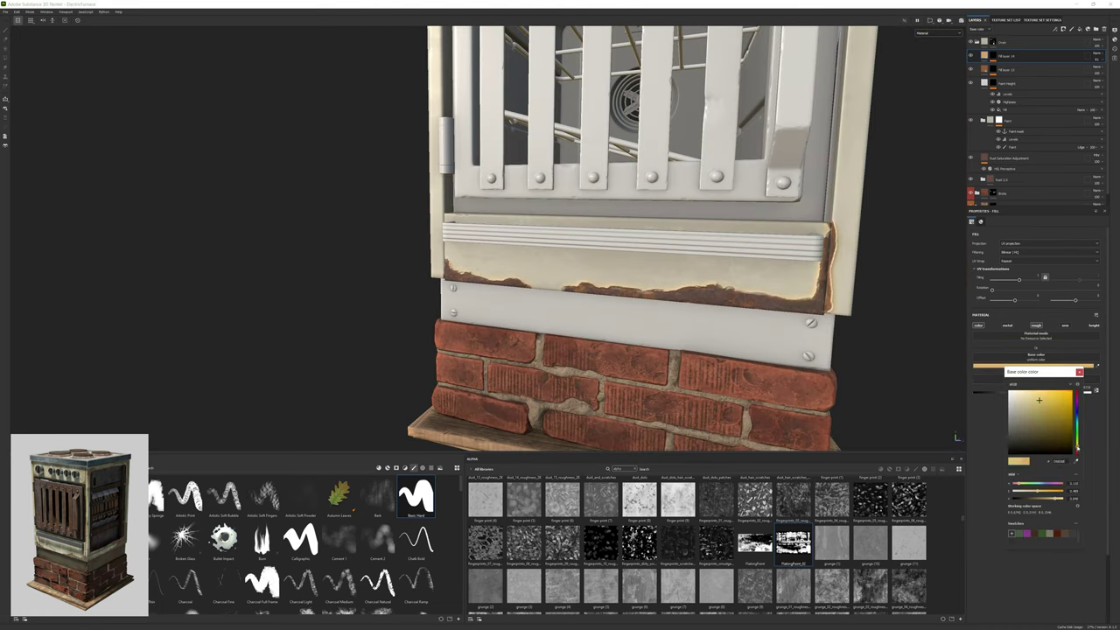
Project the flaking-paint alpha into the Paint folder's mask to chip the paint near the lower front panel's corner.
key(1)
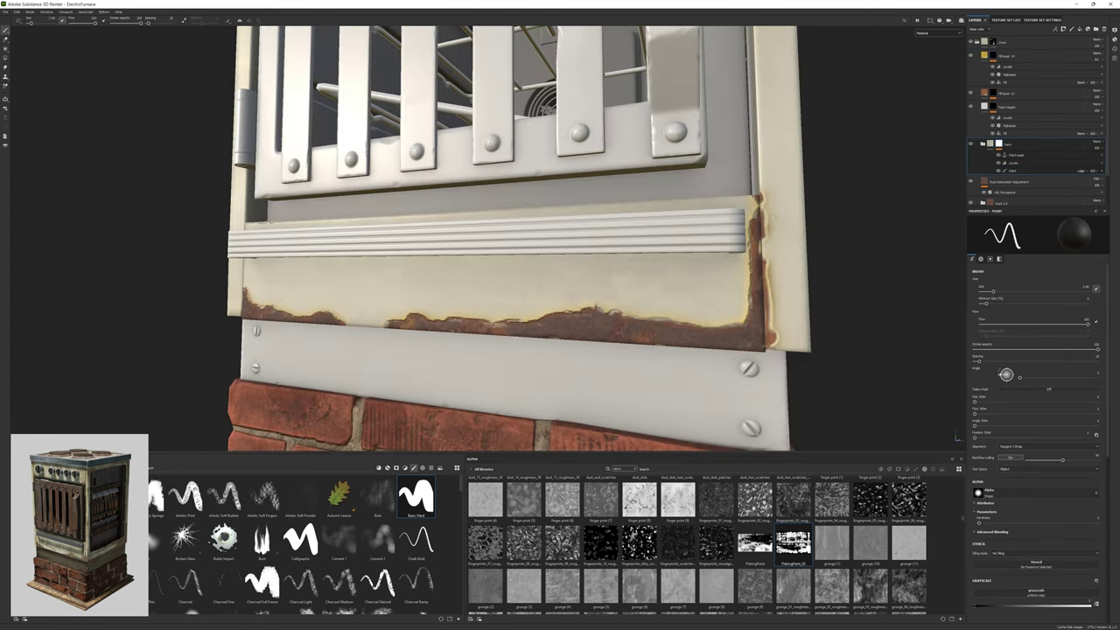
key(f)
scroll(690, 163, up, 5)
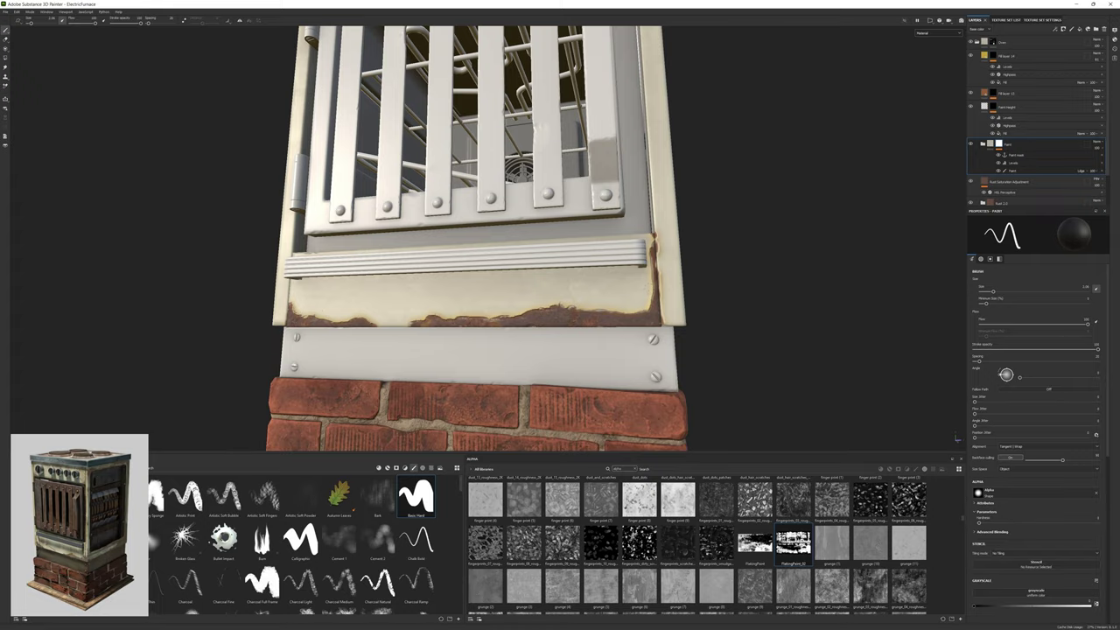
key(3)
scroll(627, 263, up, 5)
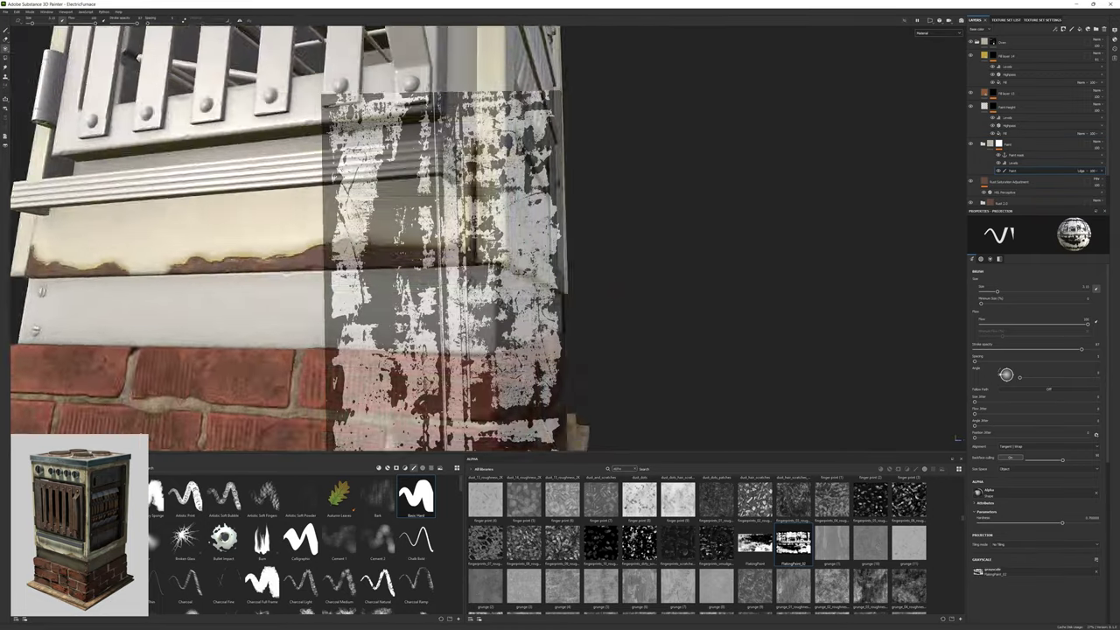
scroll(627, 263, down, 3)
scroll(479, 316, up, 2)
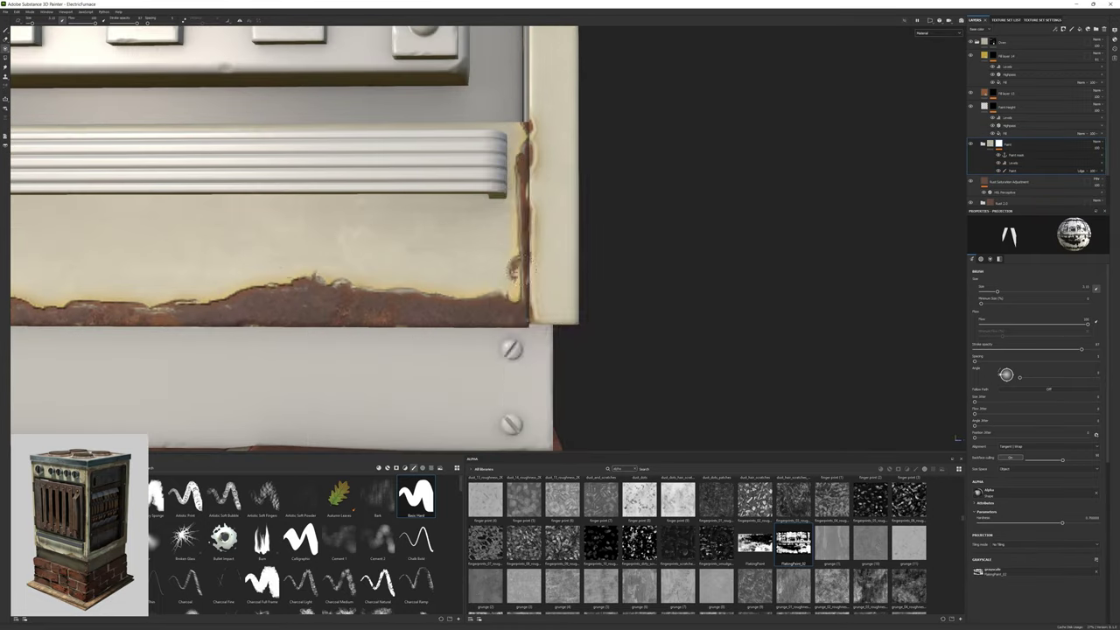
Project splotch and wood-stencil alphas into the paint mask to add small isolated rust chips to the lower front panel.
scroll(479, 315, down, 3)
alt+middle_drag(479, 315, 866, 288)
scroll(766, 547, down, 3)
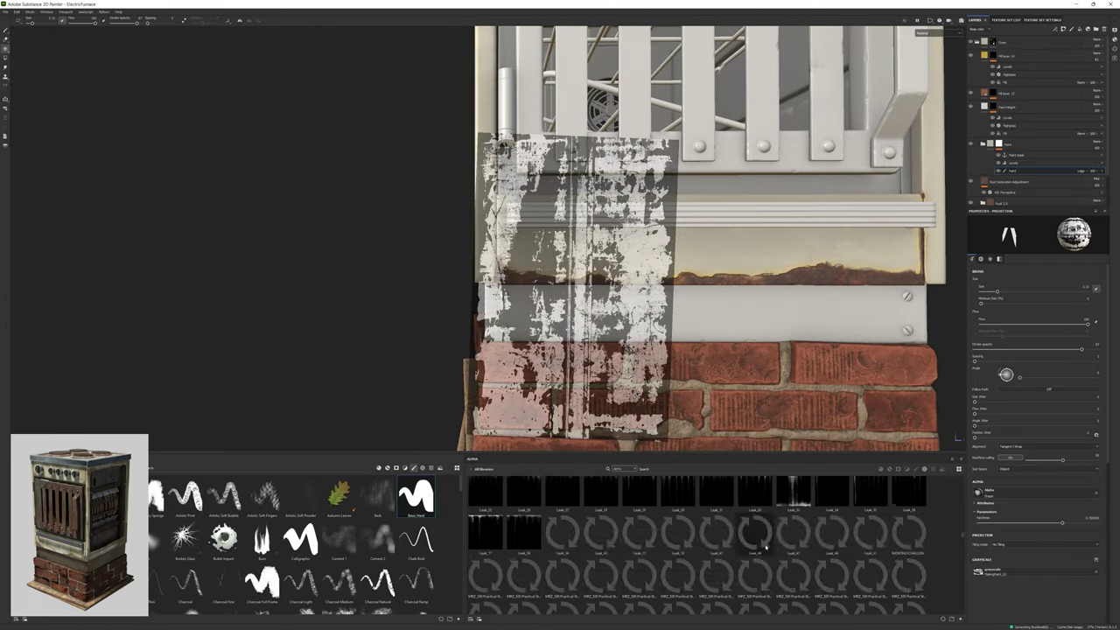
scroll(767, 547, up, 5)
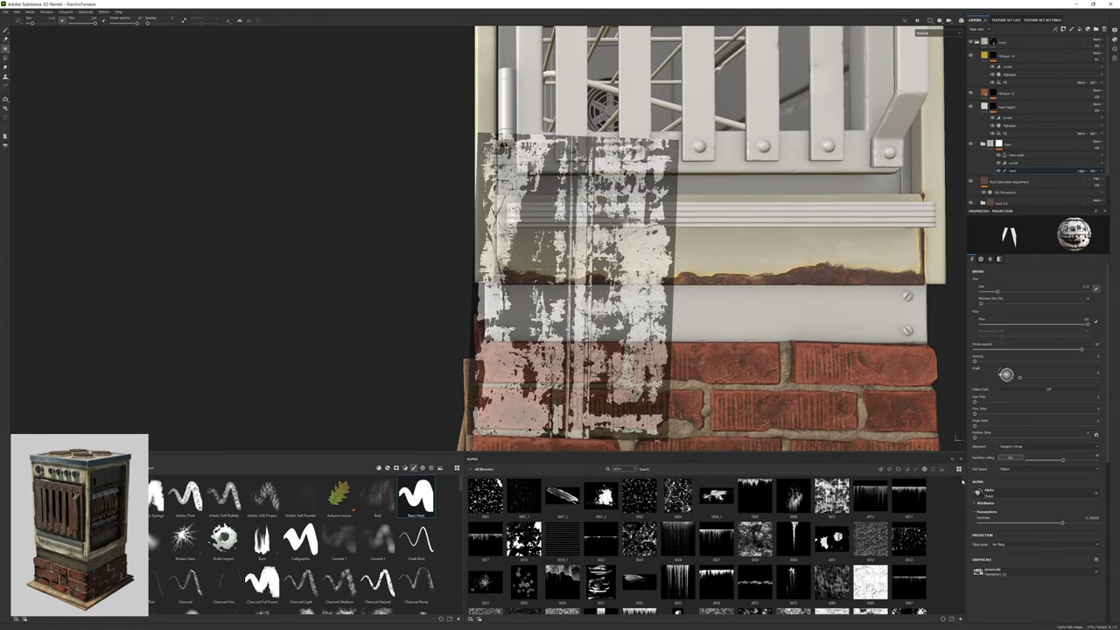
scroll(665, 288, up, 2)
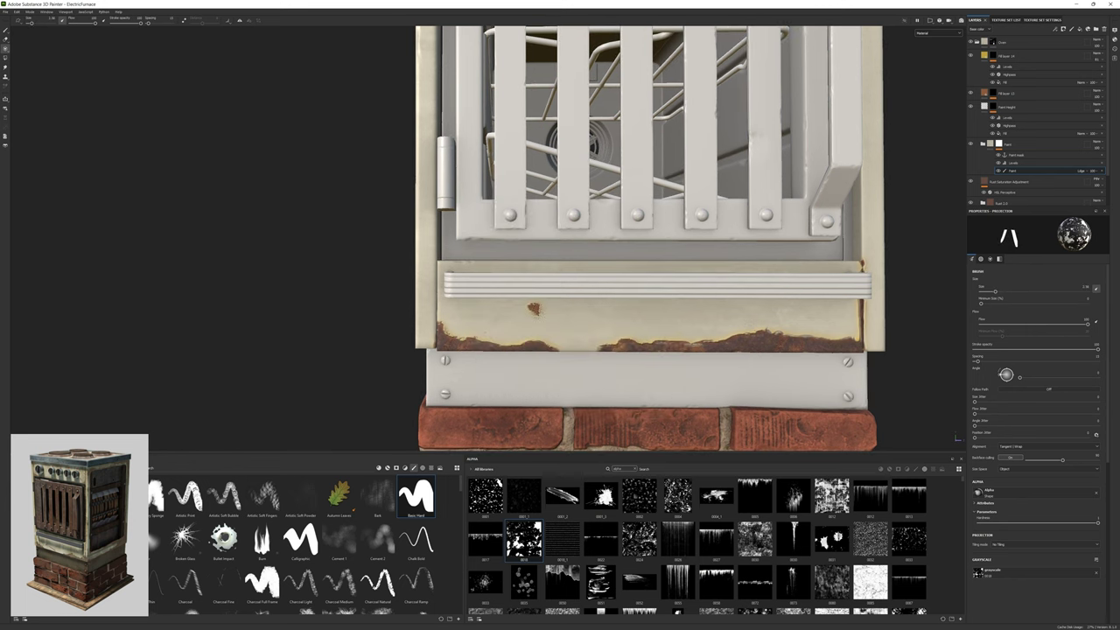
scroll(709, 503, down, 5)
drag(870, 533, 978, 573)
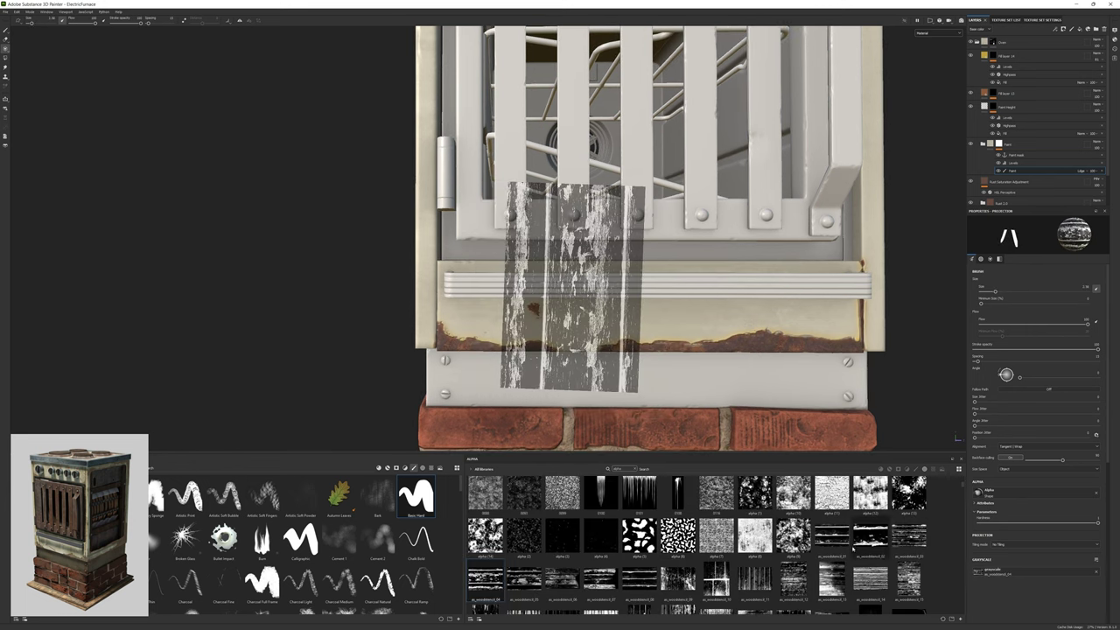
scroll(613, 245, up, 2)
scroll(787, 533, down, 5)
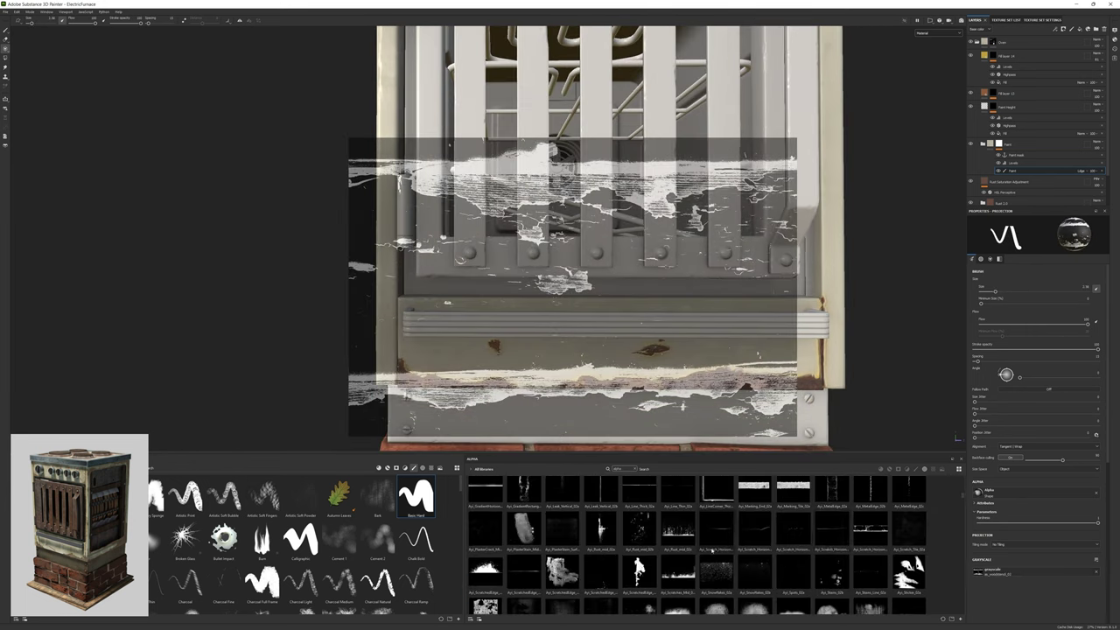
Try different scratch alphas for the projection and add a thin diagonal rust scratch to the lower front panel.
drag(871, 489, 977, 573)
drag(523, 573, 618, 405)
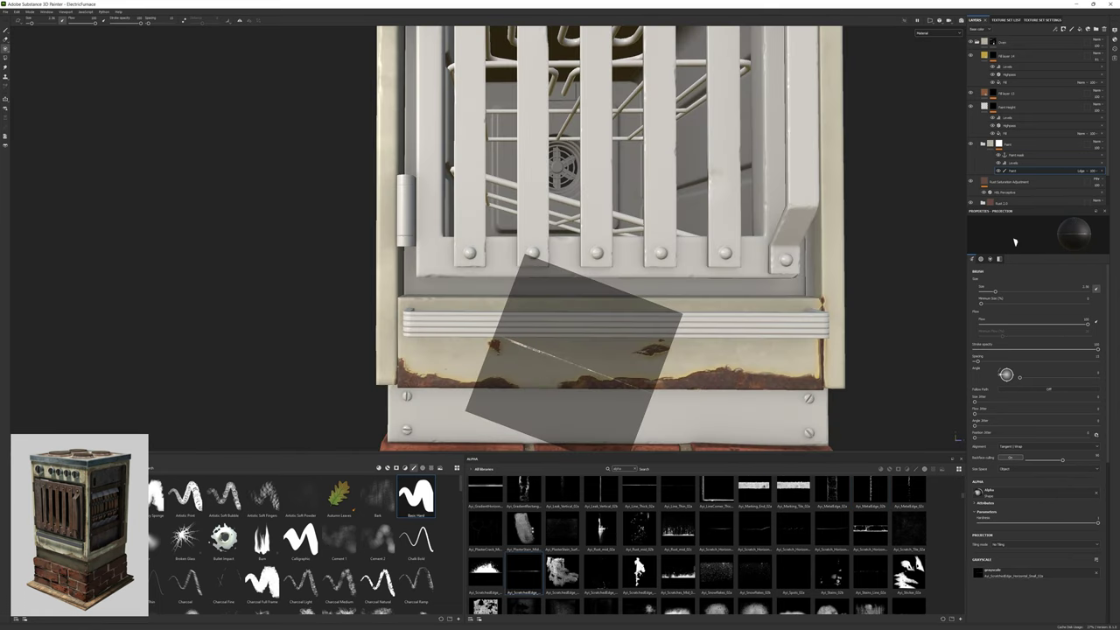
key(ctrl+z)
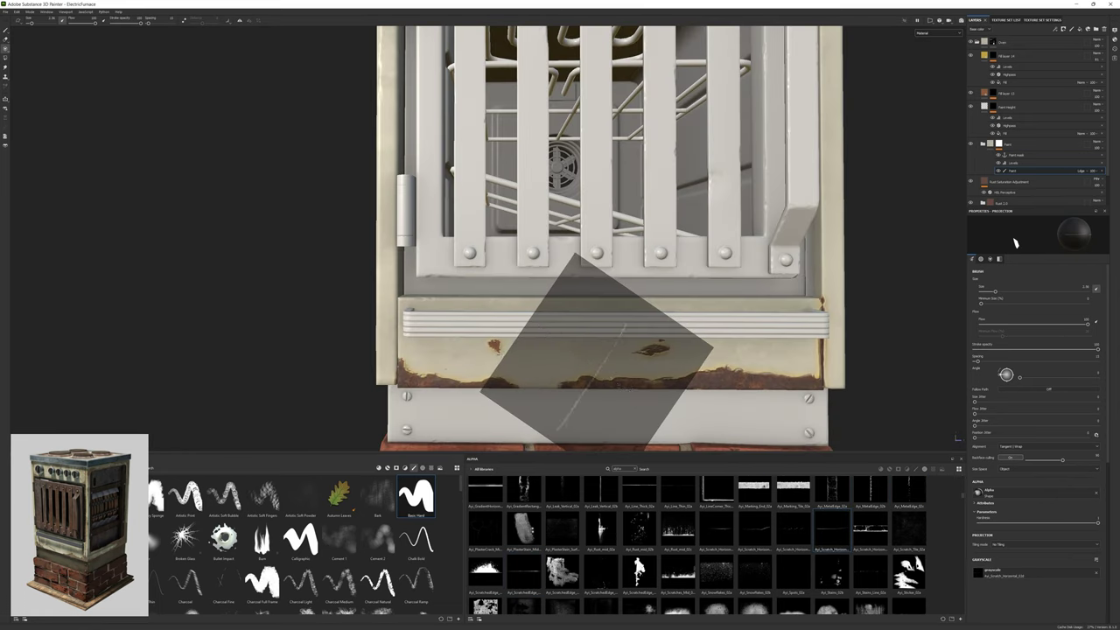
key(ctrl+y)
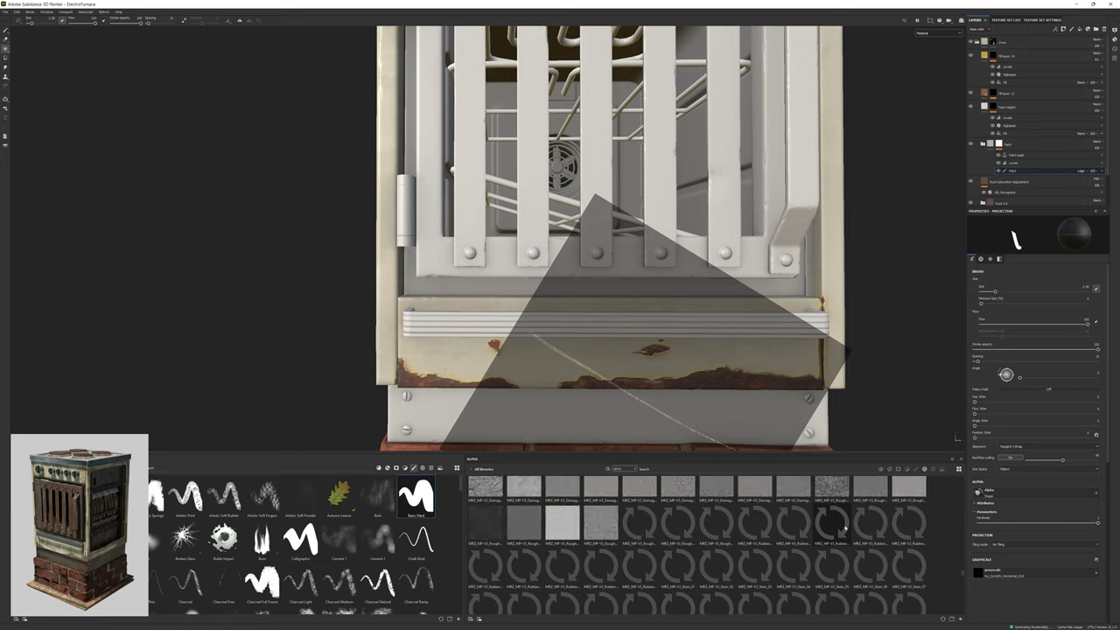
drag(716, 584, 978, 573)
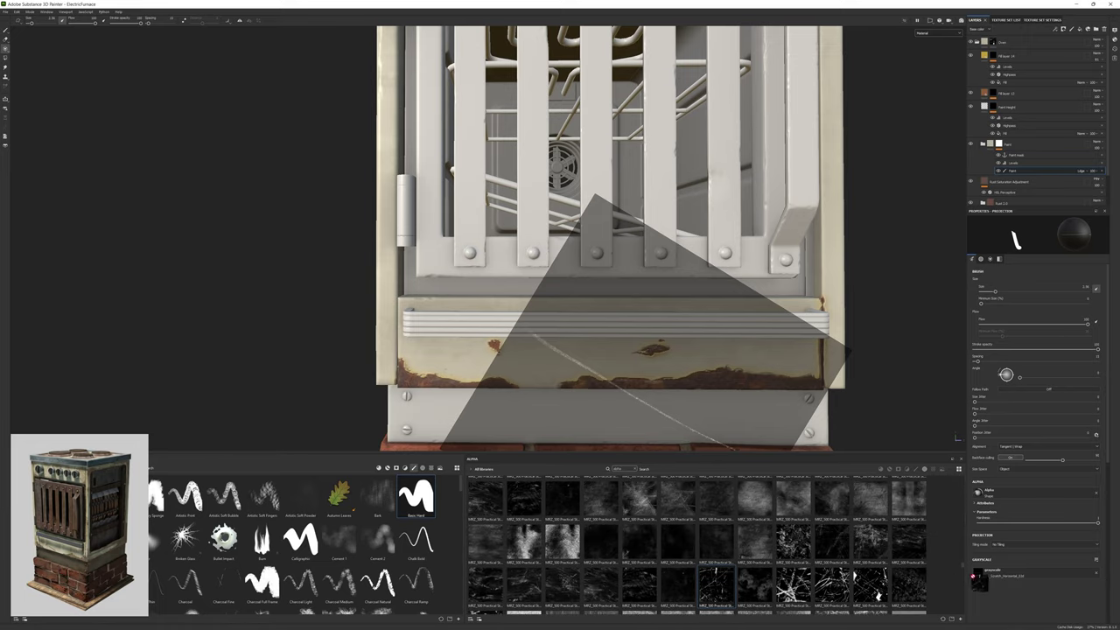
scroll(423, 243, up, 2)
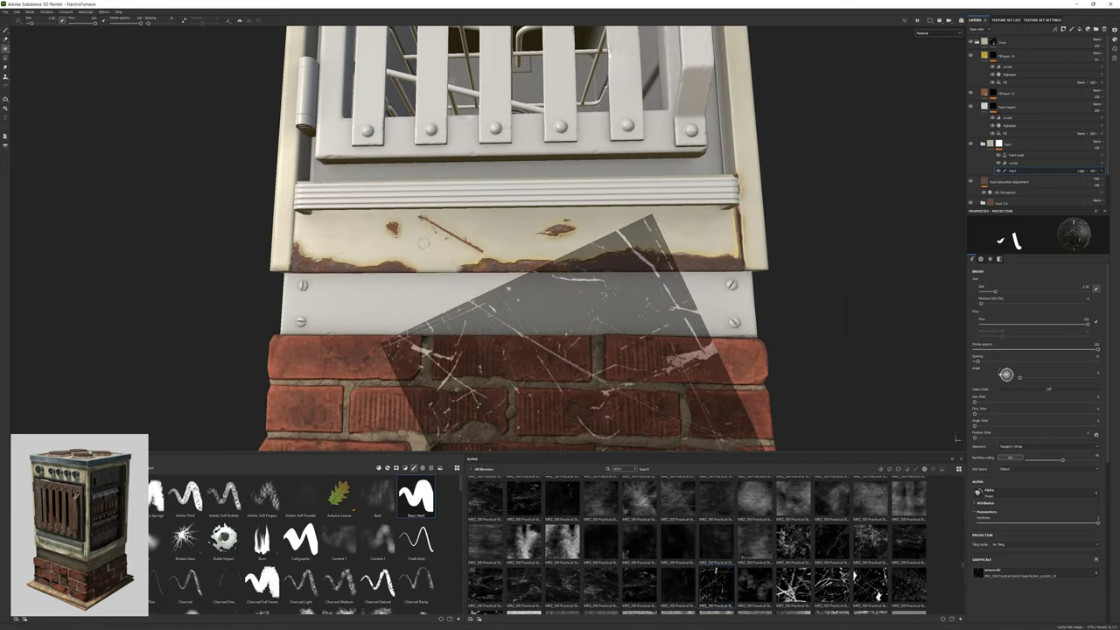
Rotate and enlarge the splattered scratch stencil and project chips and scratches down the front frame's right post.
key(s)
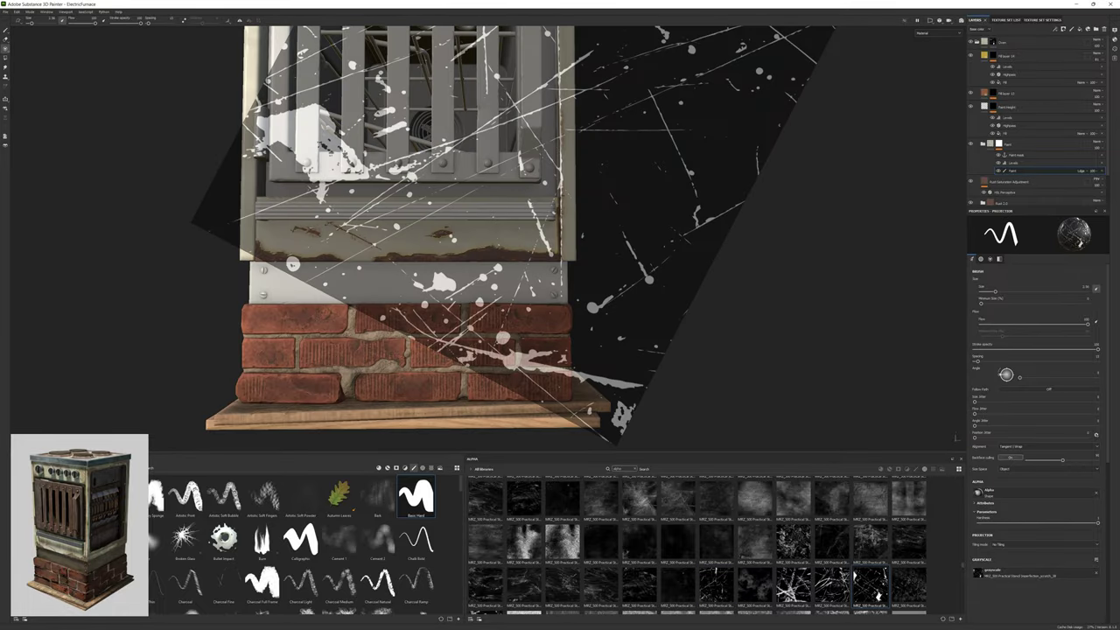
mouse_move(292, 263)
alt+mouse_down()
mouse_move(332, 274)
mouse_move(309, 260)
alt+mouse_up()
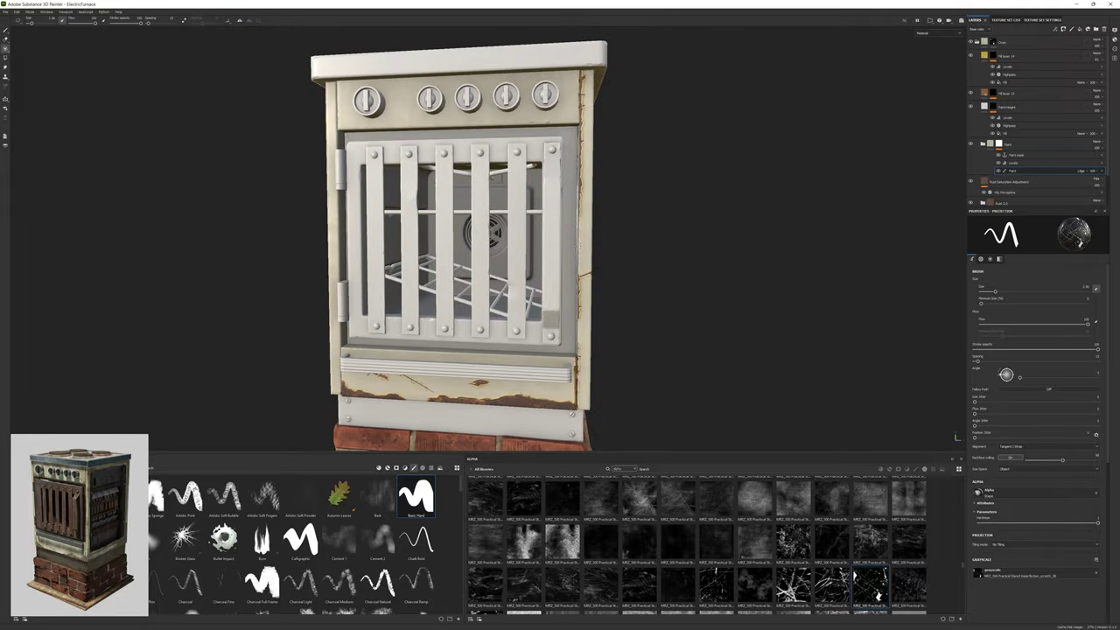
drag(650, 204, 647, 262)
alt+drag(490, 262, 560, 245)
scroll(625, 265, up, 5)
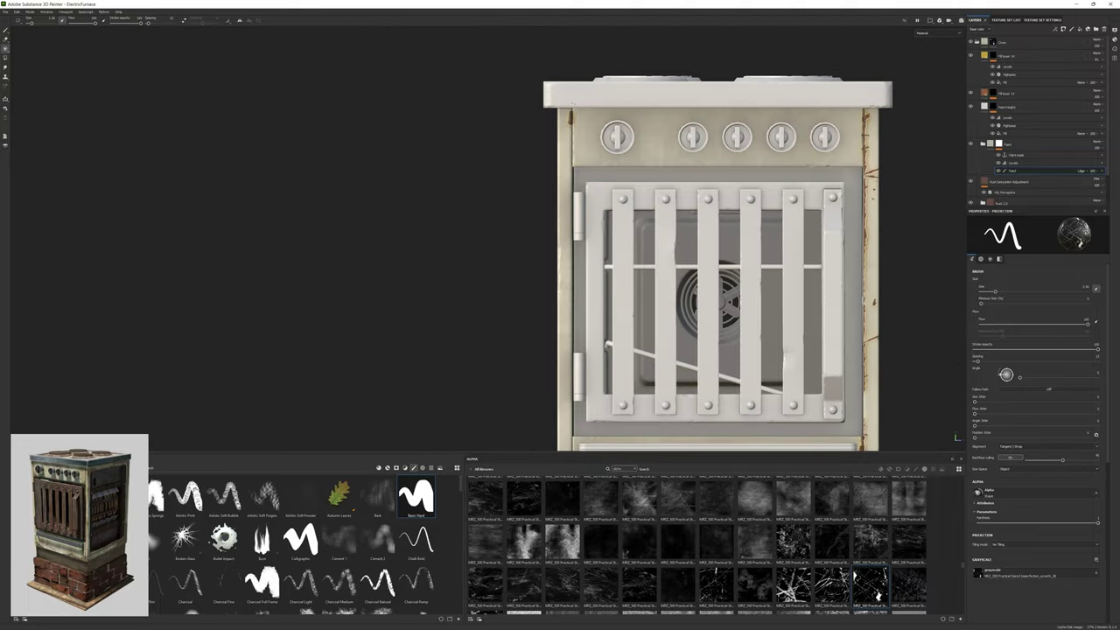
Reposition the scratch stencil and project more rust scratches onto the front frame's left post and the lower panel.
key(s)
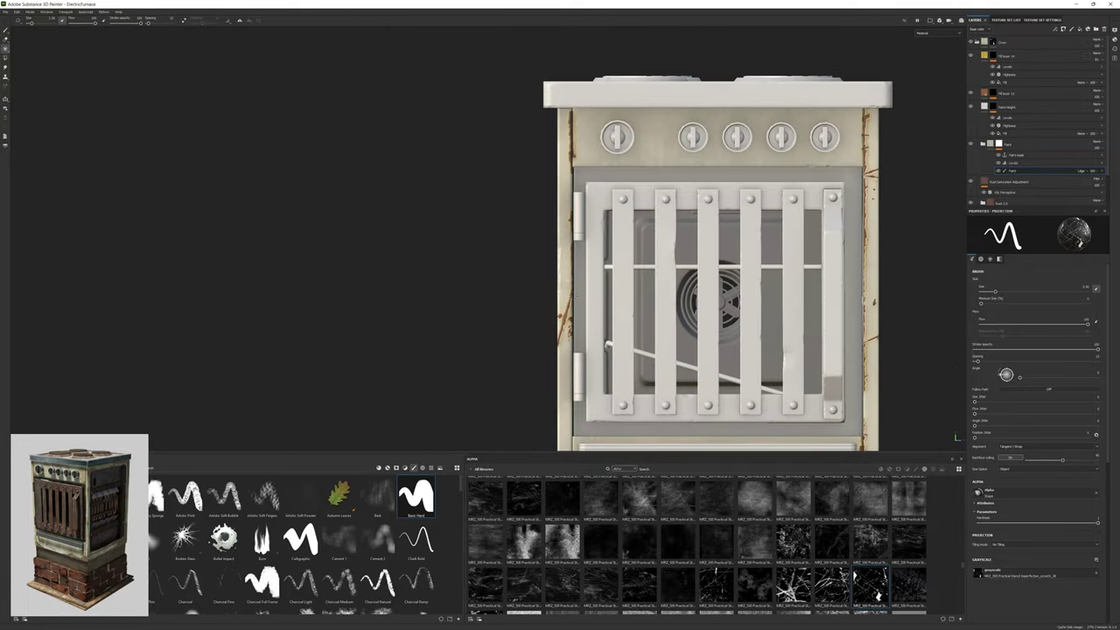
mouse_move(612, 332)
mouse_down()
mouse_move(676, 402)
mouse_move(612, 349)
mouse_up()
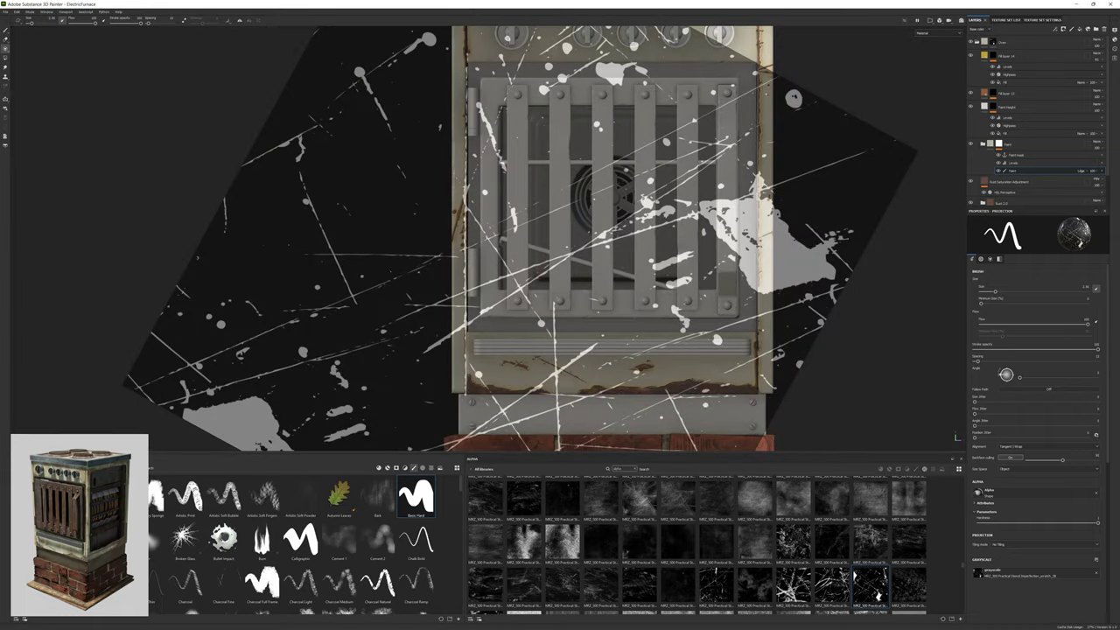
key(s)
scroll(490, 236, up, 3)
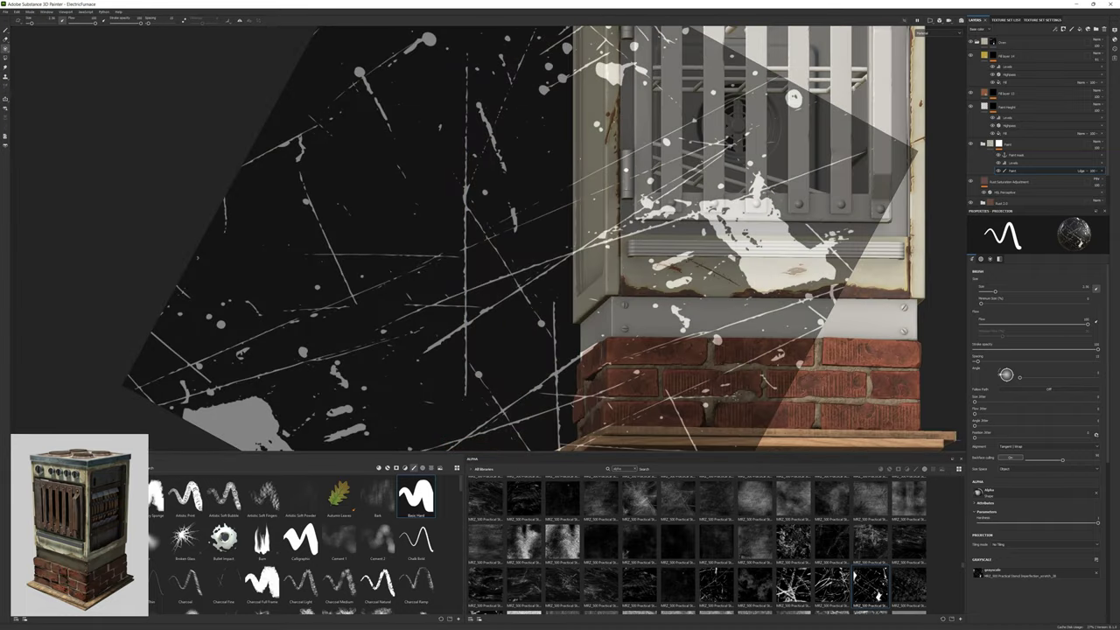
scroll(628, 281, up, 2)
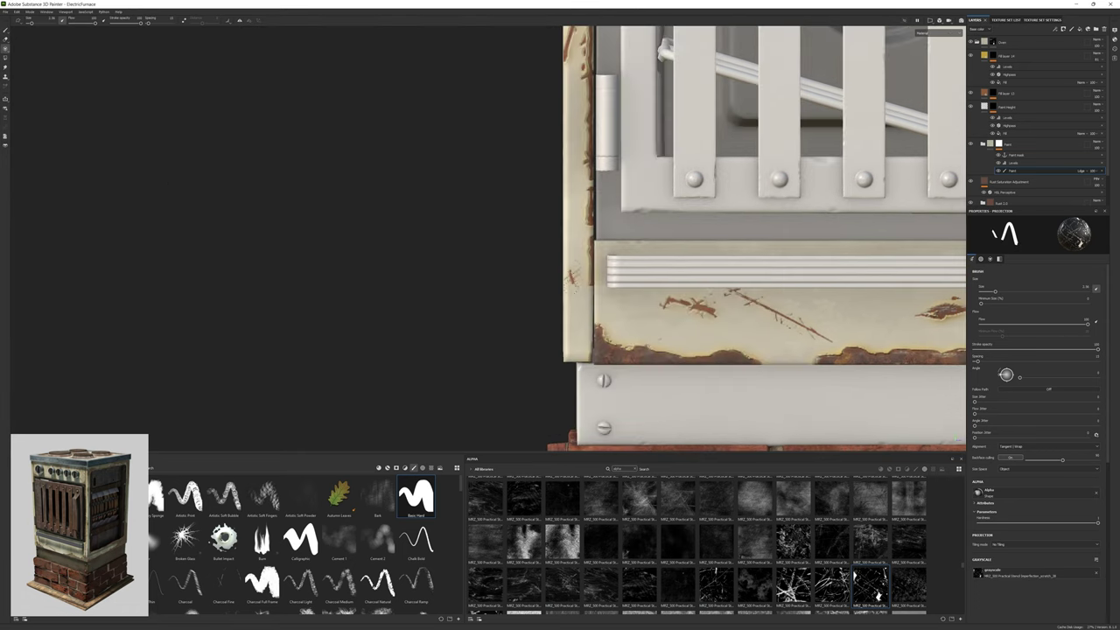
Load the Ayi_WoodChip alpha and project flaked paint along the upper edge of the side opening.
scroll(603, 178, down, 5)
alt+drag(603, 177, 683, 188)
scroll(622, 340, up, 5)
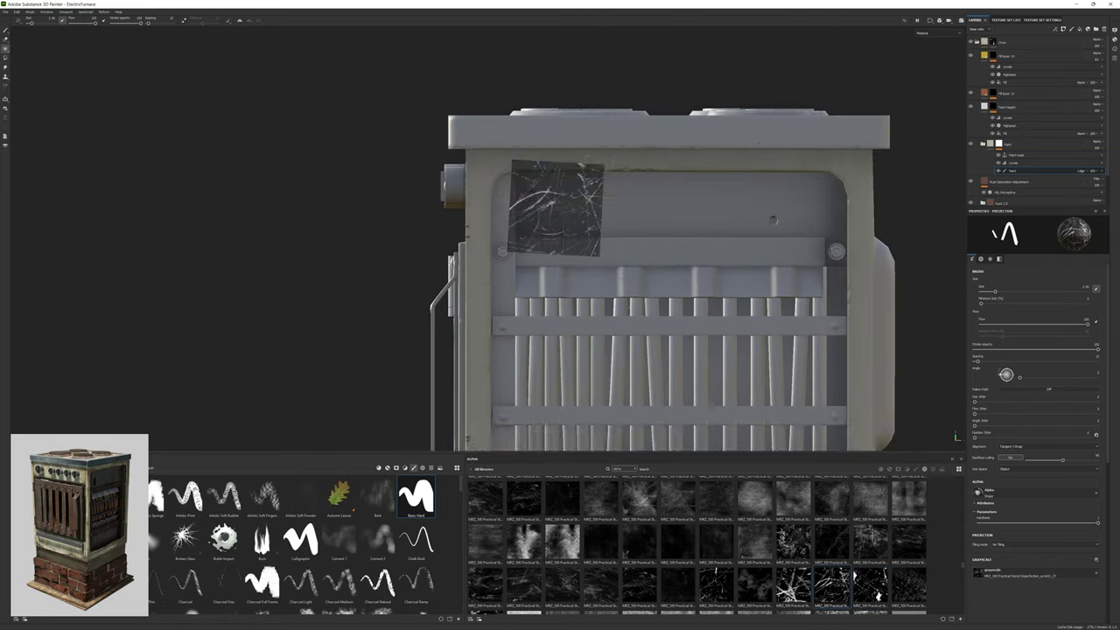
alt+drag(623, 340, 611, 256)
middle_drag(613, 258, 477, 175)
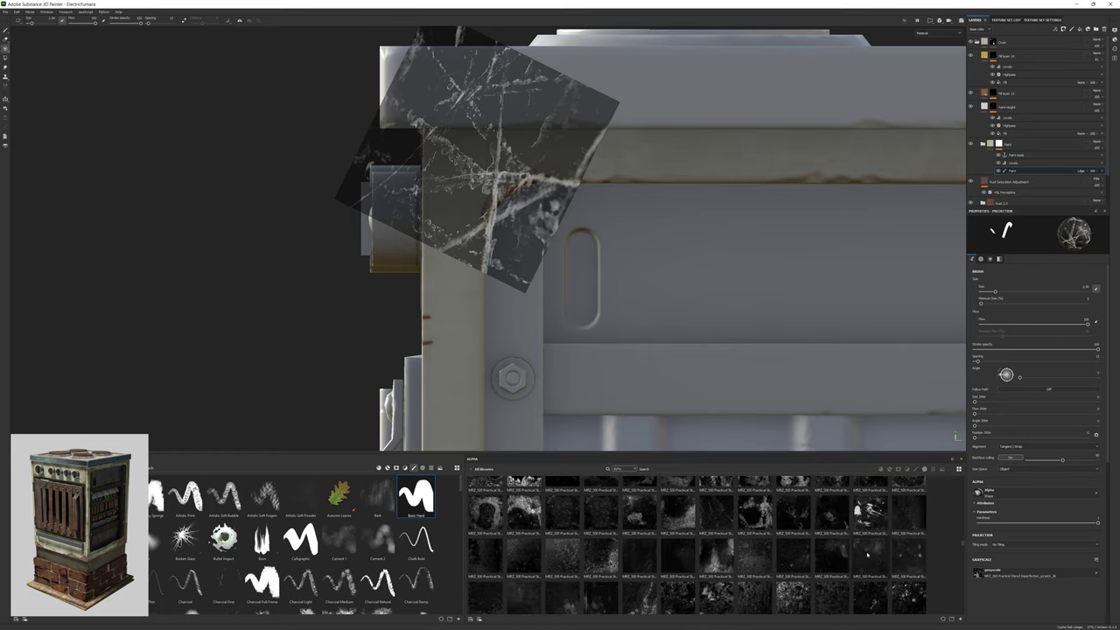
scroll(699, 542, up, 3)
drag(524, 526, 978, 573)
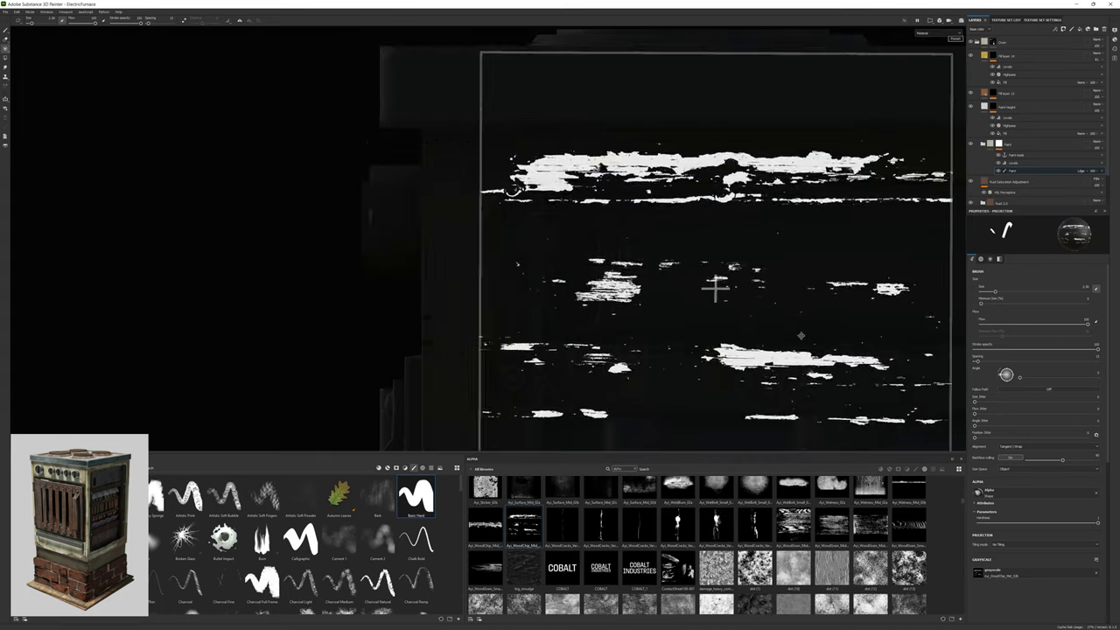
drag(515, 179, 787, 185)
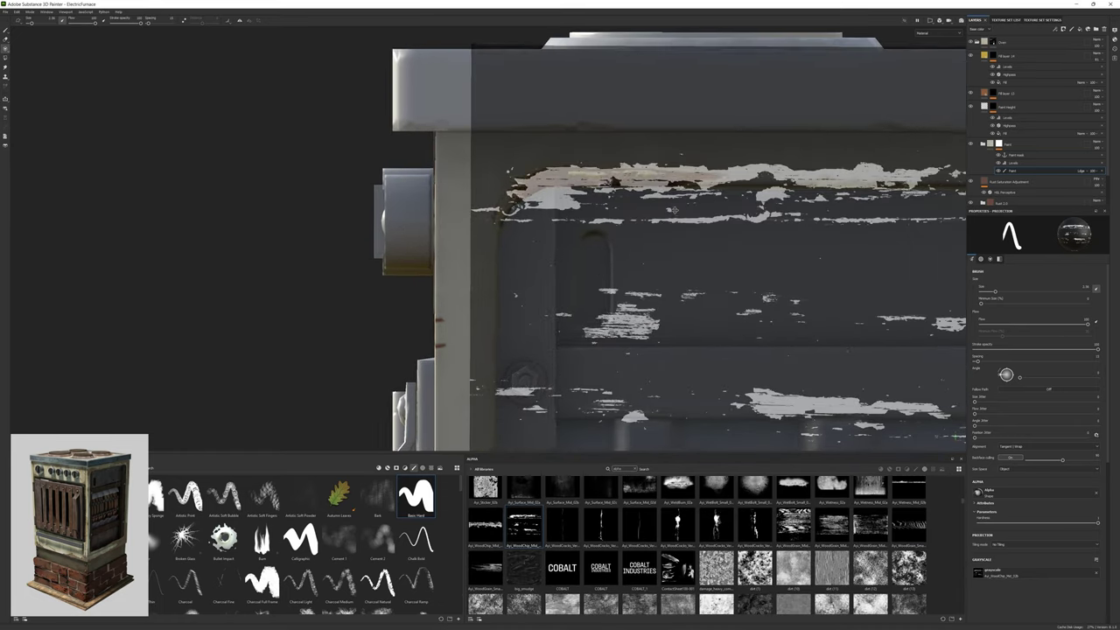
Switch among the wetness, horizontal scratch and metal-edge alphas and extend the flaked paint to the side opening's far upper corner.
drag(639, 526, 978, 573)
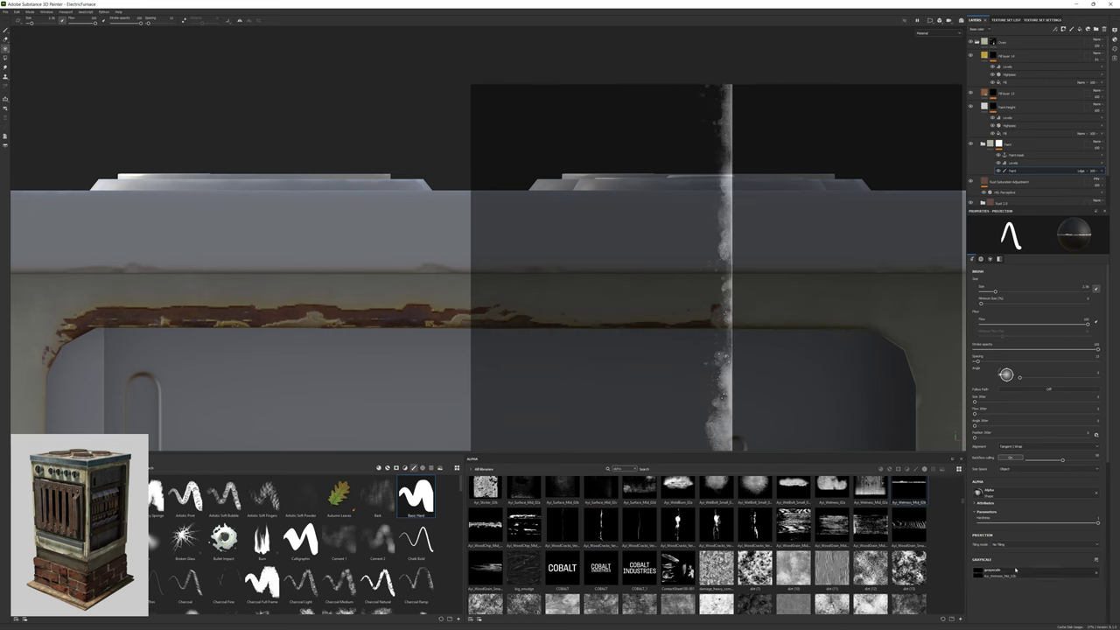
scroll(700, 542, down, 3)
click(870, 525)
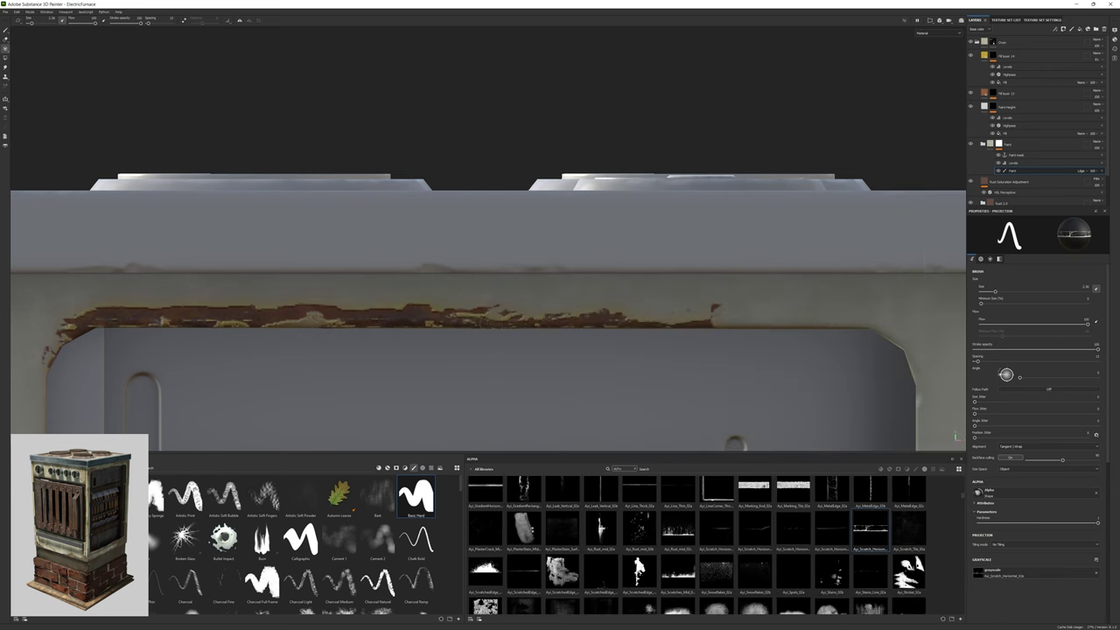
scroll(874, 542, up, 2)
click(873, 549)
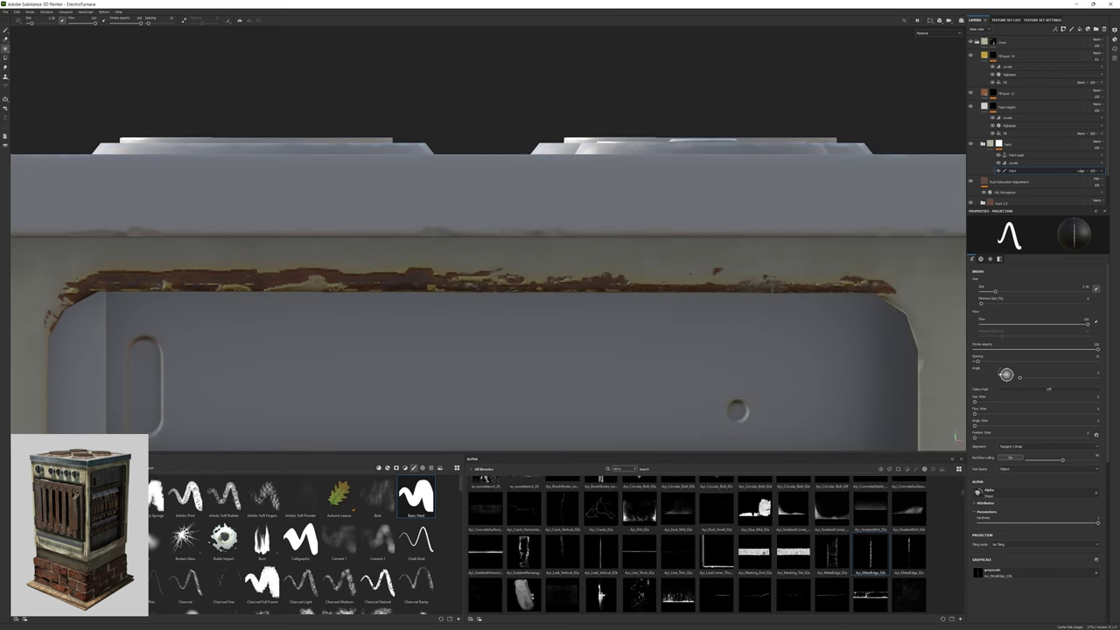
Try a wood-stencil pattern on the side post and chip the paint around the opening's rounded upper corner.
scroll(647, 542, up, 3)
click(831, 523)
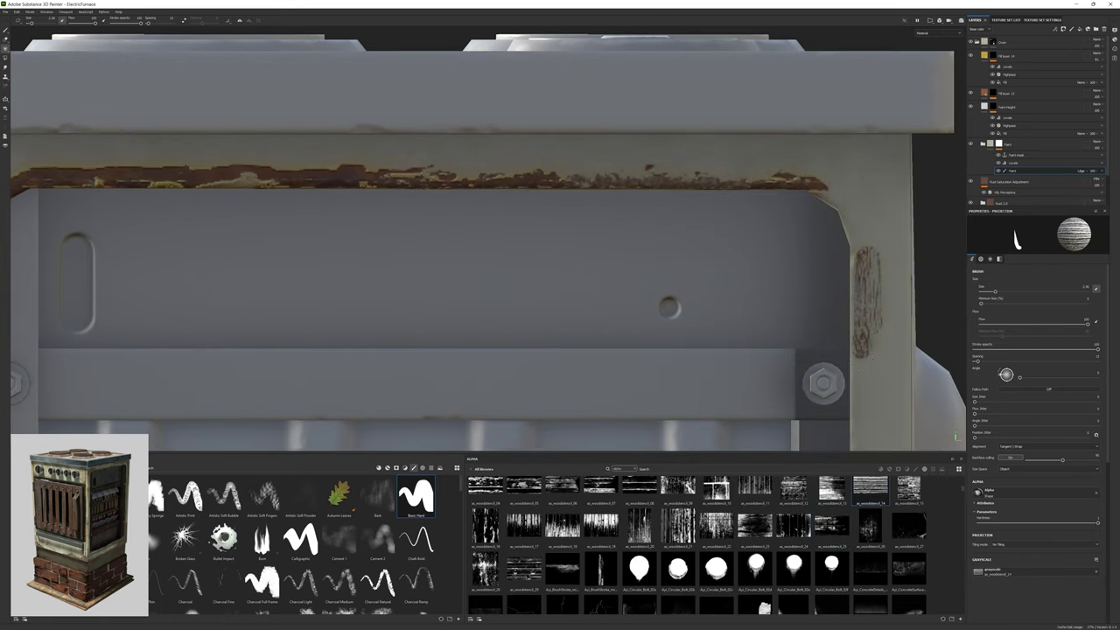
scroll(647, 542, up, 3)
click(638, 528)
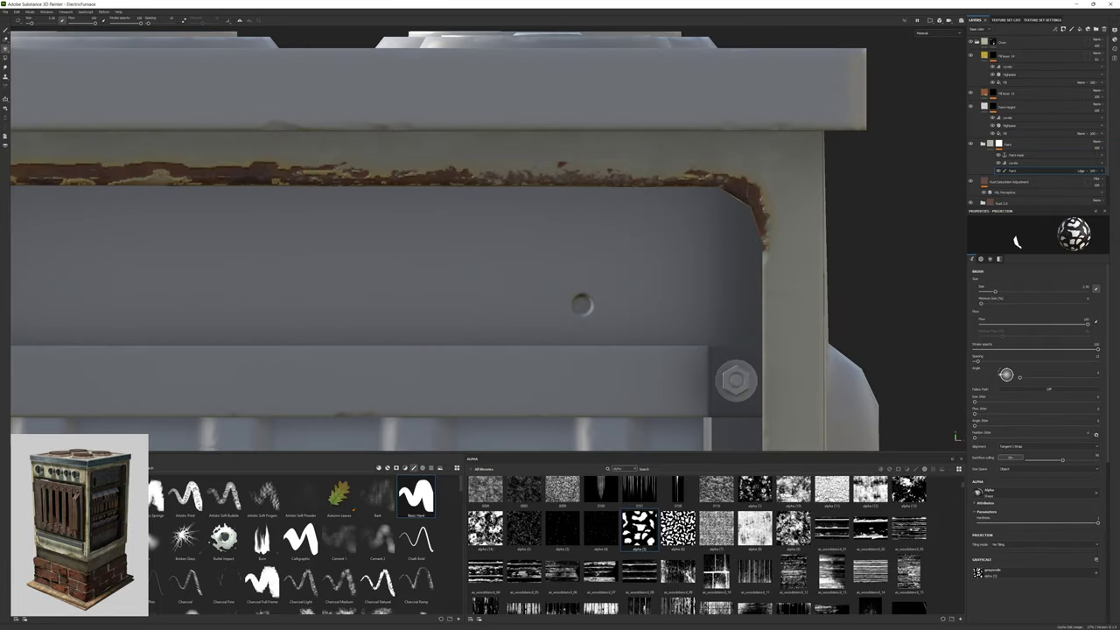
Load the metal-edge and horizontal-scratch alphas and project chipped paint down the side frame's corner post.
scroll(796, 541, up, 3)
click(716, 499)
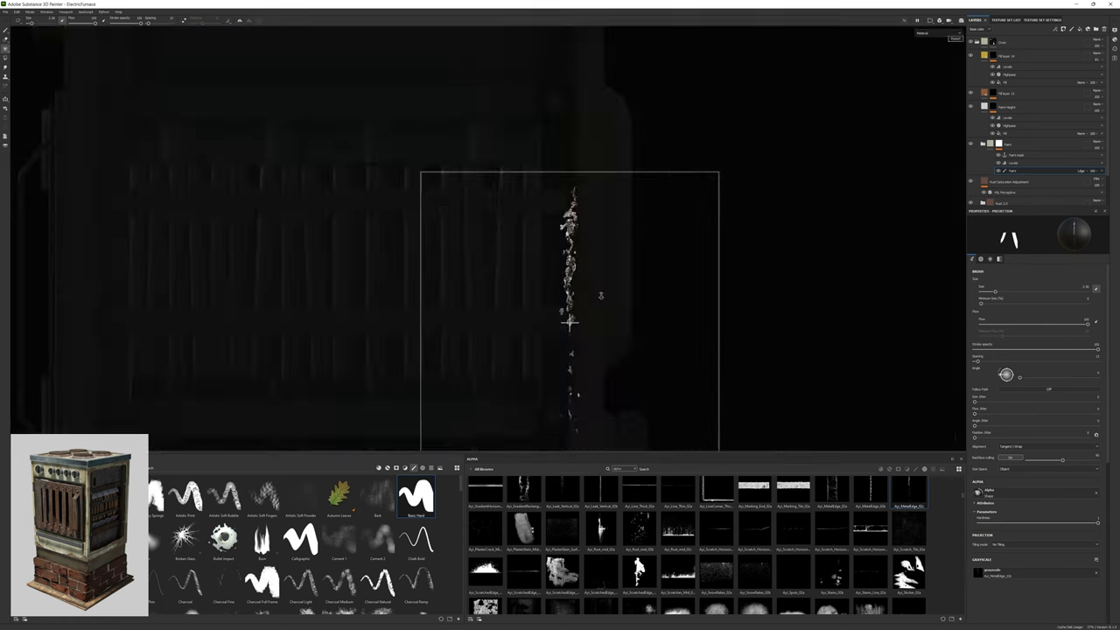
scroll(700, 543, down, 1)
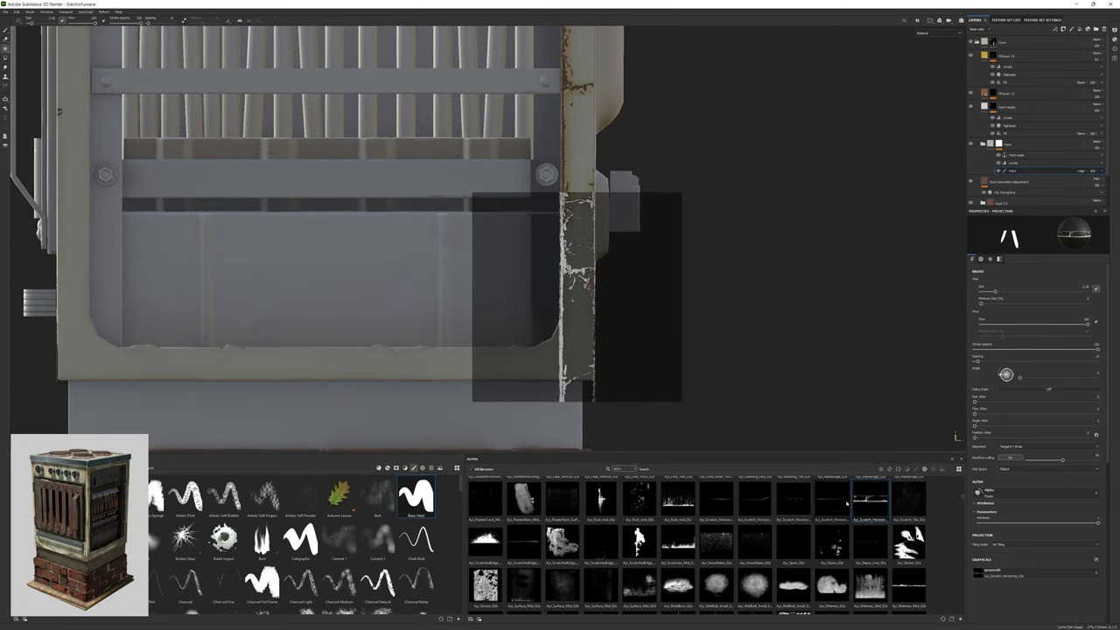
Load a wood-stencil alpha and flake the paint along the lower rail of the side frame.
scroll(847, 503, up, 5)
click(602, 534)
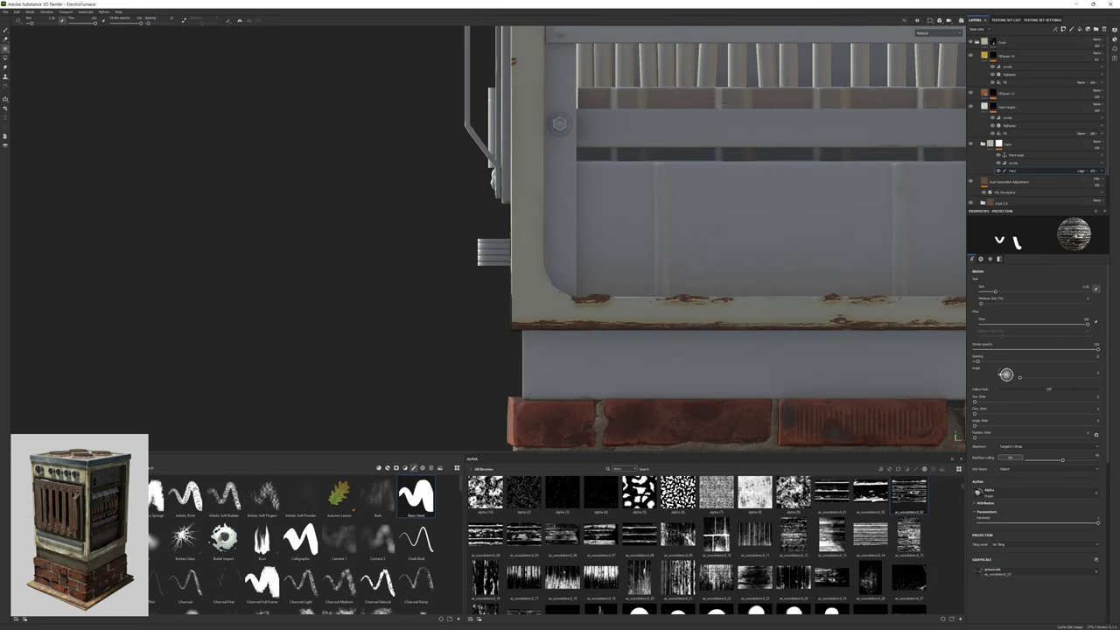
alt+drag(525, 262, 591, 144)
scroll(581, 133, up, 5)
alt+drag(692, 317, 681, 318)
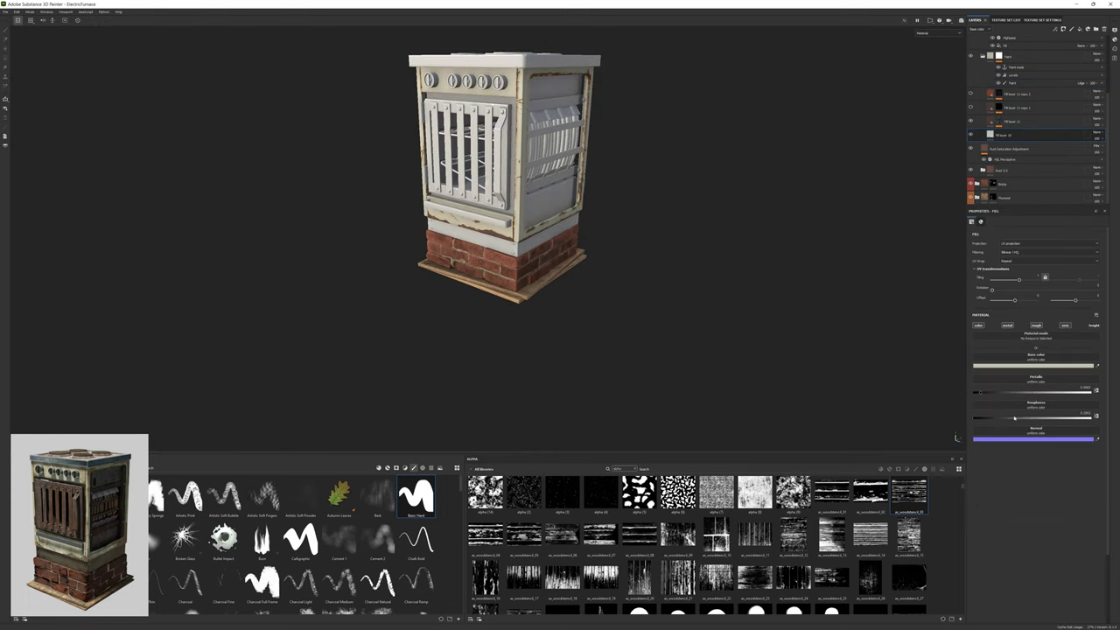
Try streak and smudge roughness textures in the mask fill of the uppermost rust-coloured fill layer.
alt+drag(490, 262, 437, 79)
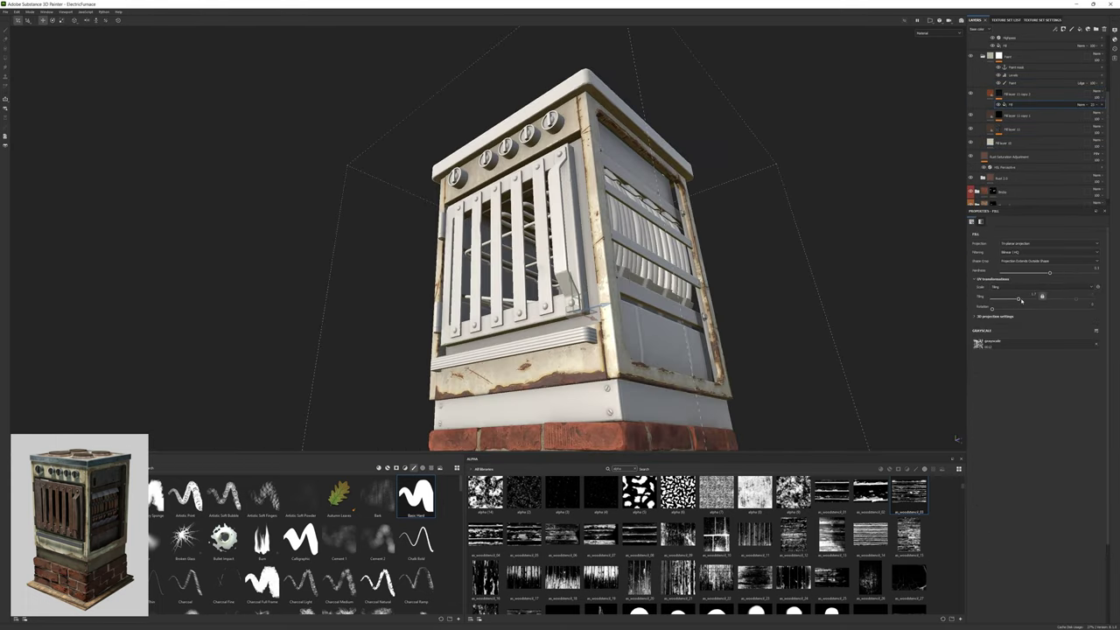
scroll(569, 262, up, 5)
scroll(719, 567, down, 5)
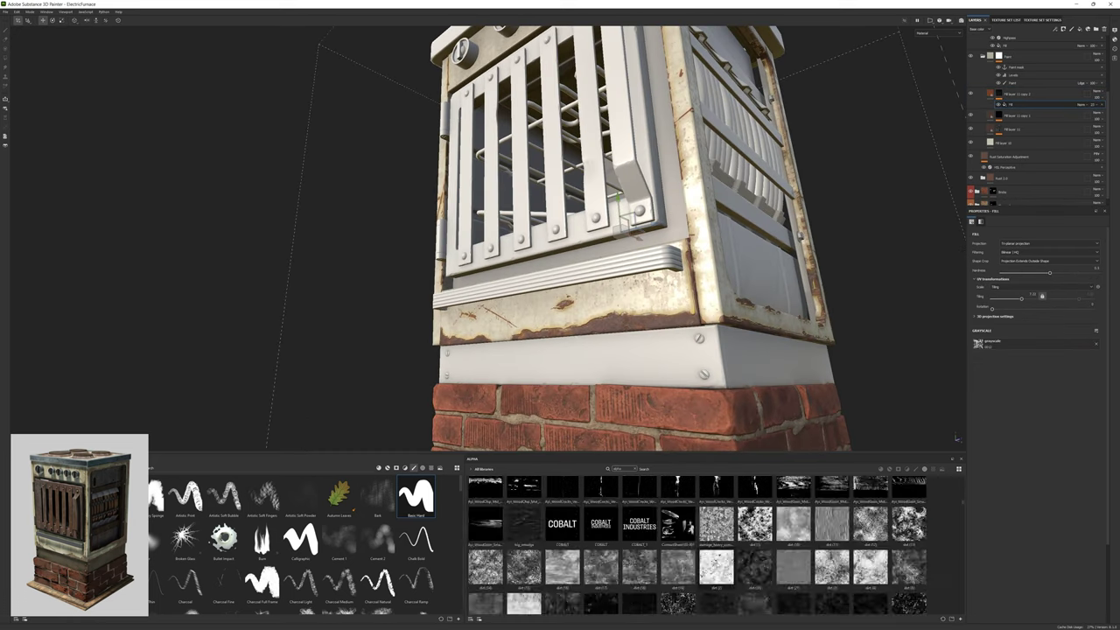
scroll(719, 565, down, 3)
drag(1009, 347, 1006, 344)
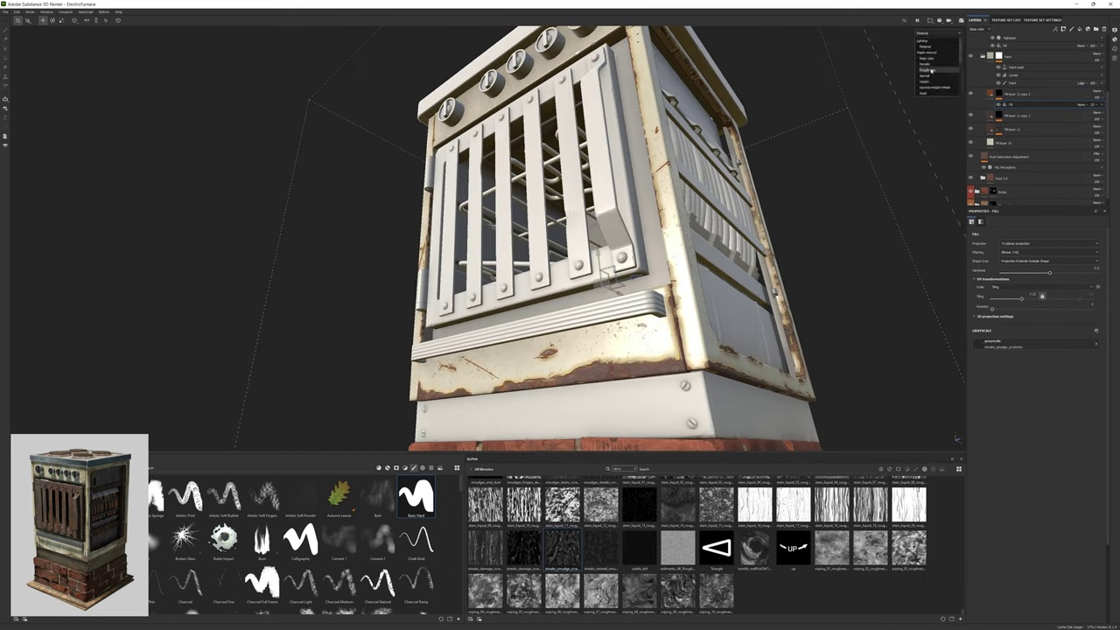
drag(866, 512, 1005, 345)
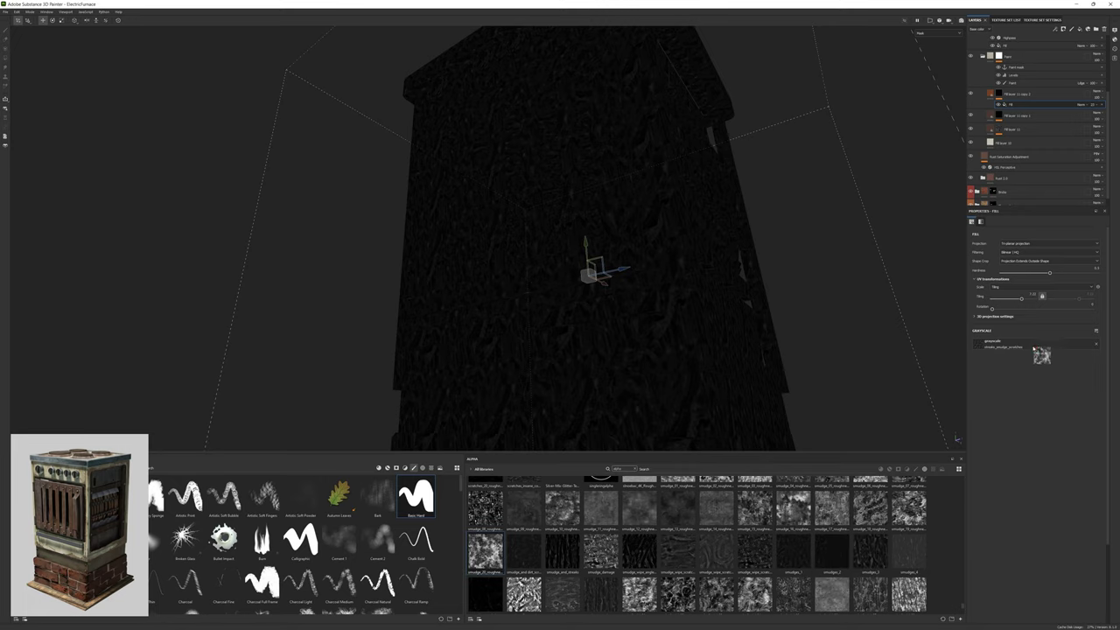
key(m)
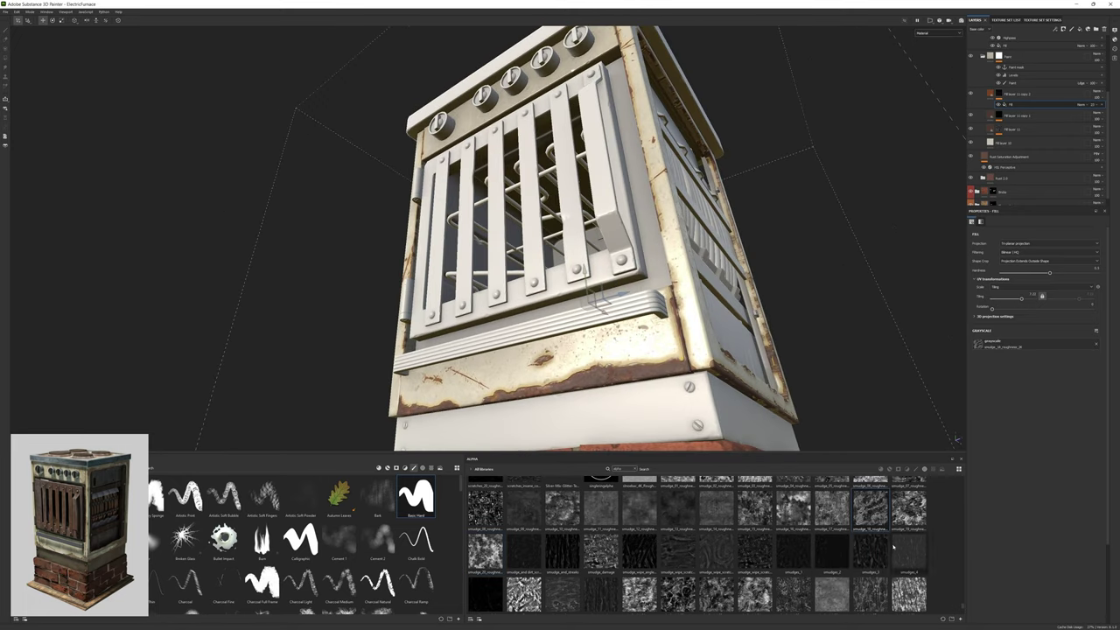
Try the overlay and MRZ_MP textures in the layer's mask fill and add a Levels adjustment to narrow the mask's range.
scroll(893, 546, up, 10)
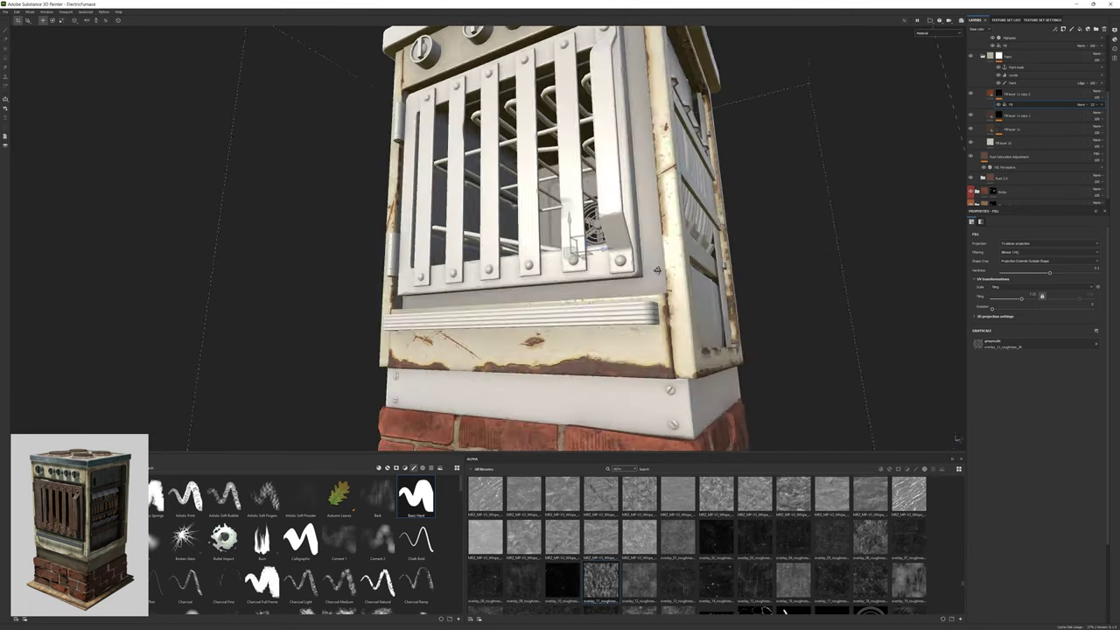
key(1)
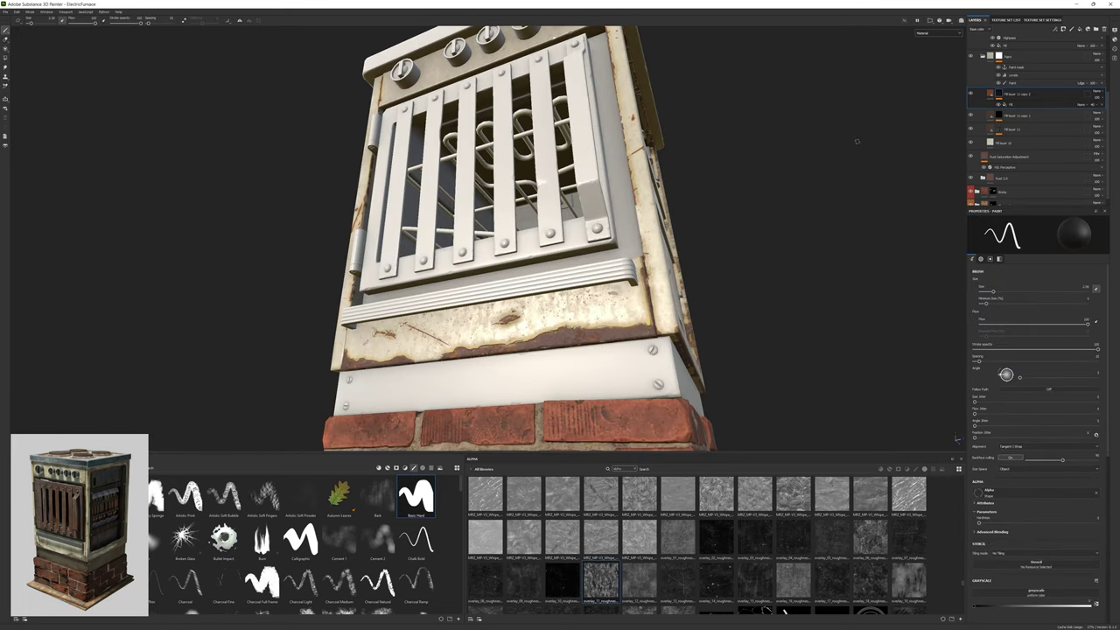
click(997, 103)
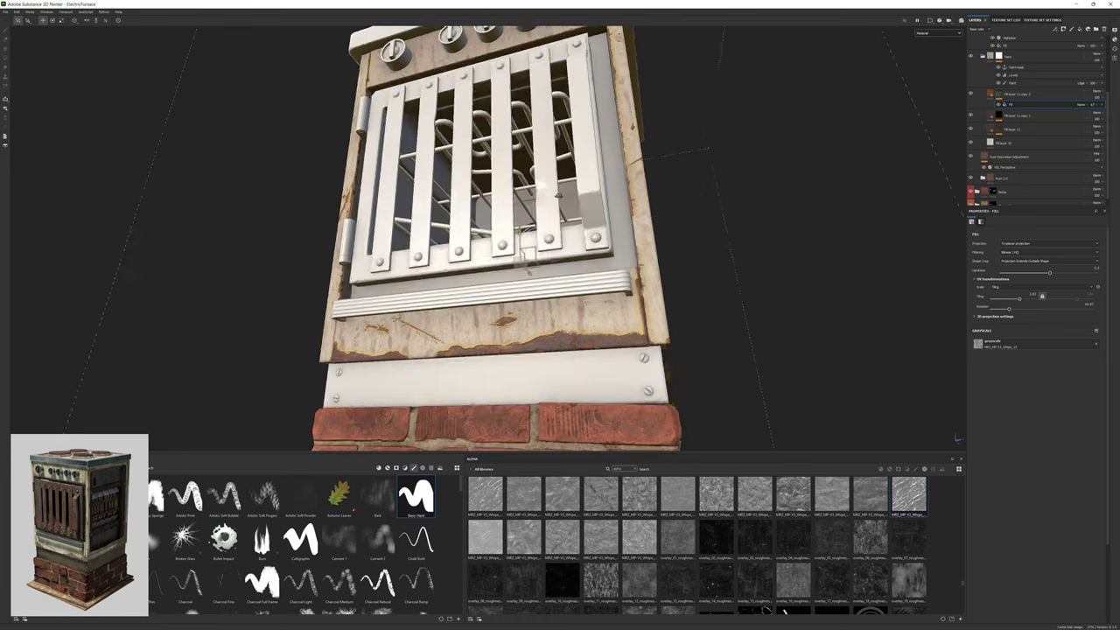
right_click(1099, 114)
click(1029, 238)
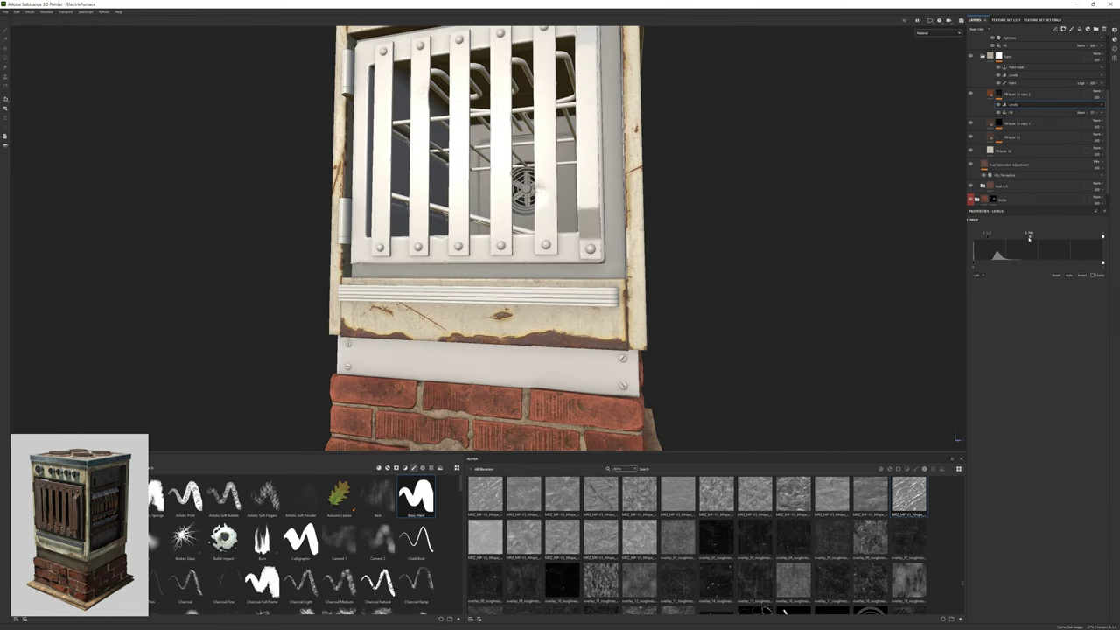
mouse_move(1025, 238)
mouse_down()
mouse_move(1041, 238)
mouse_move(1019, 238)
mouse_up()
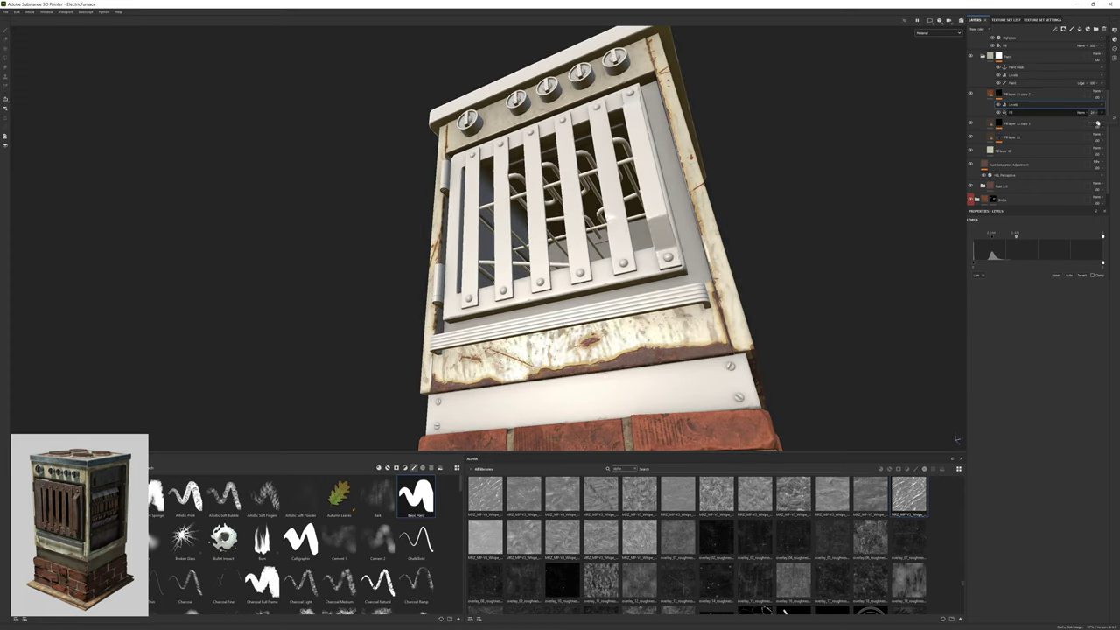
Try wiping and smudge textures in the mask fill and reset the fill's rotation to 0.
click(1010, 112)
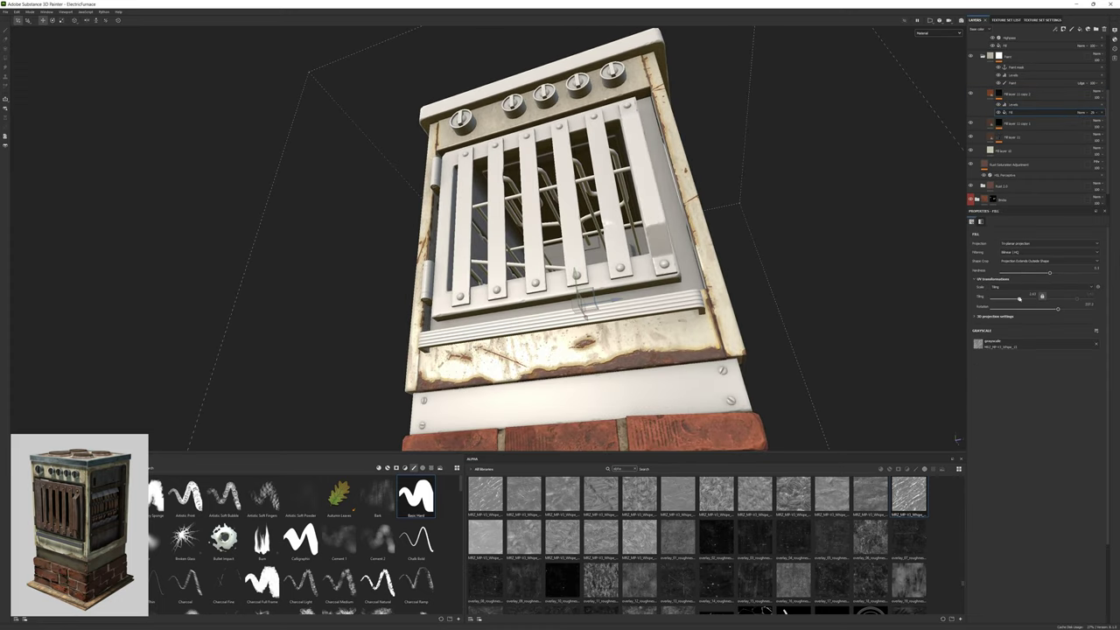
scroll(783, 610, down, 5)
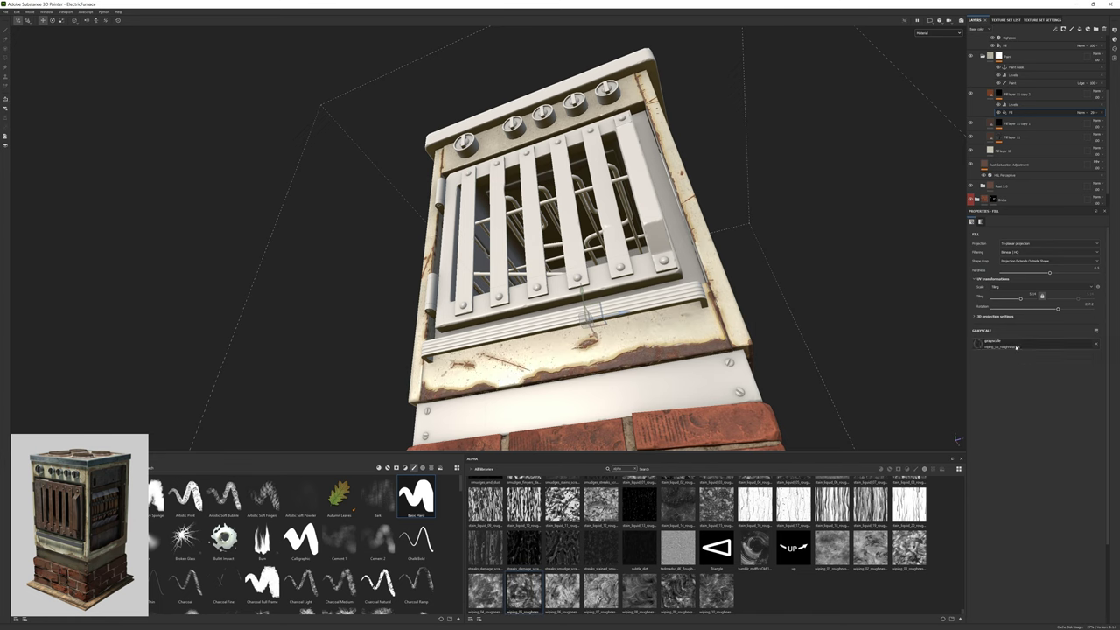
scroll(700, 542, up, 5)
drag(870, 551, 979, 344)
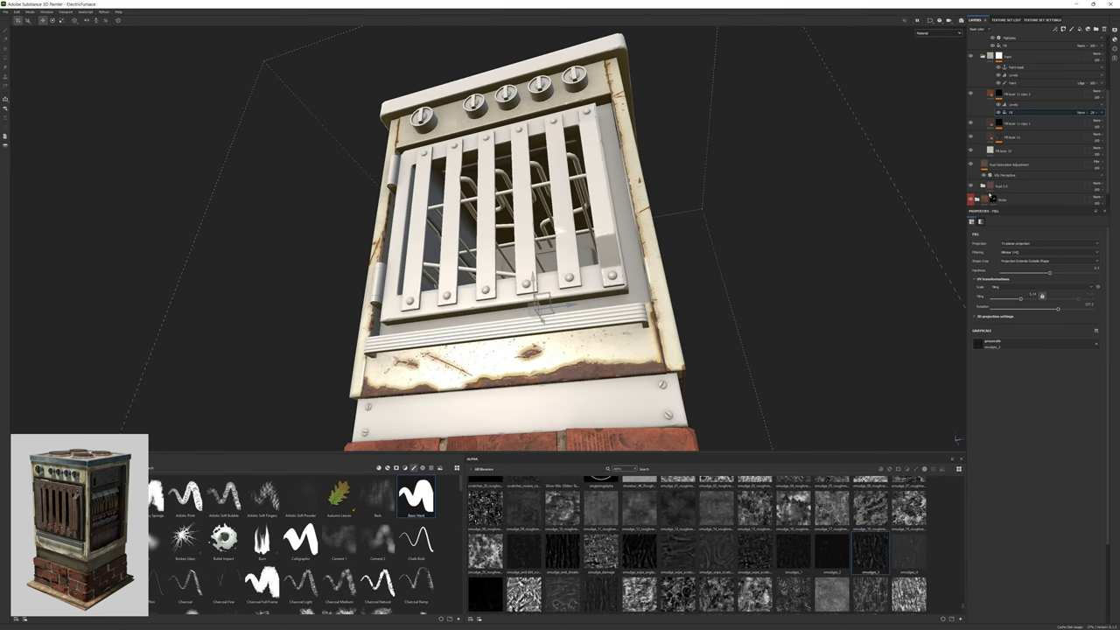
alt+click(1013, 112)
alt+click(1014, 113)
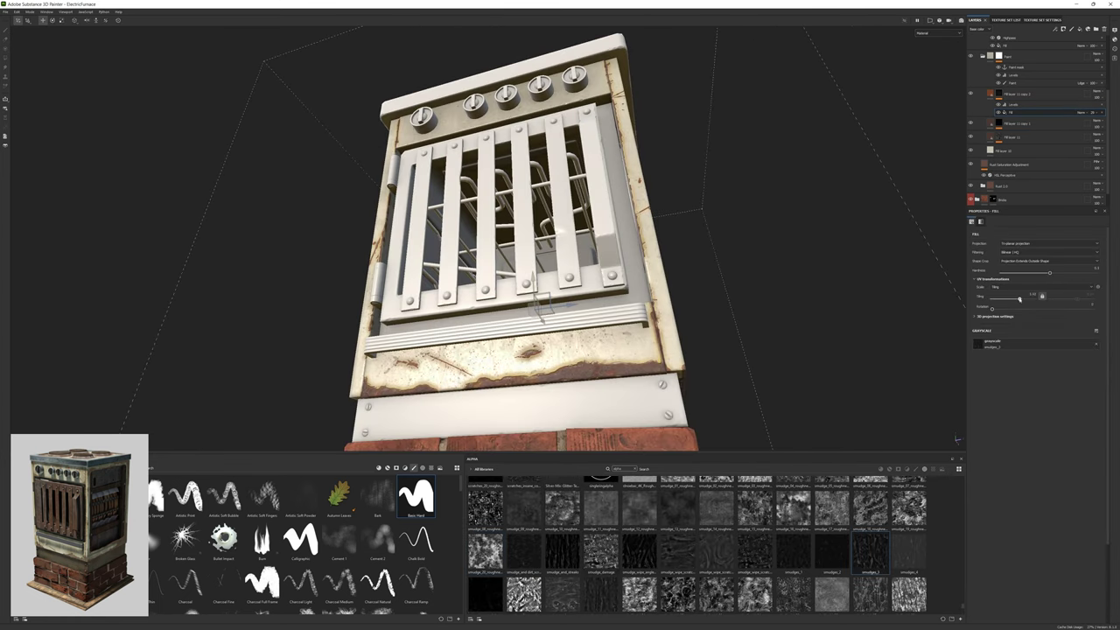
Apply a smudge wipe scratches texture to the mask fill and tune the fill's strength and Levels for subtle paint grime.
alt+drag(717, 288, 787, 297)
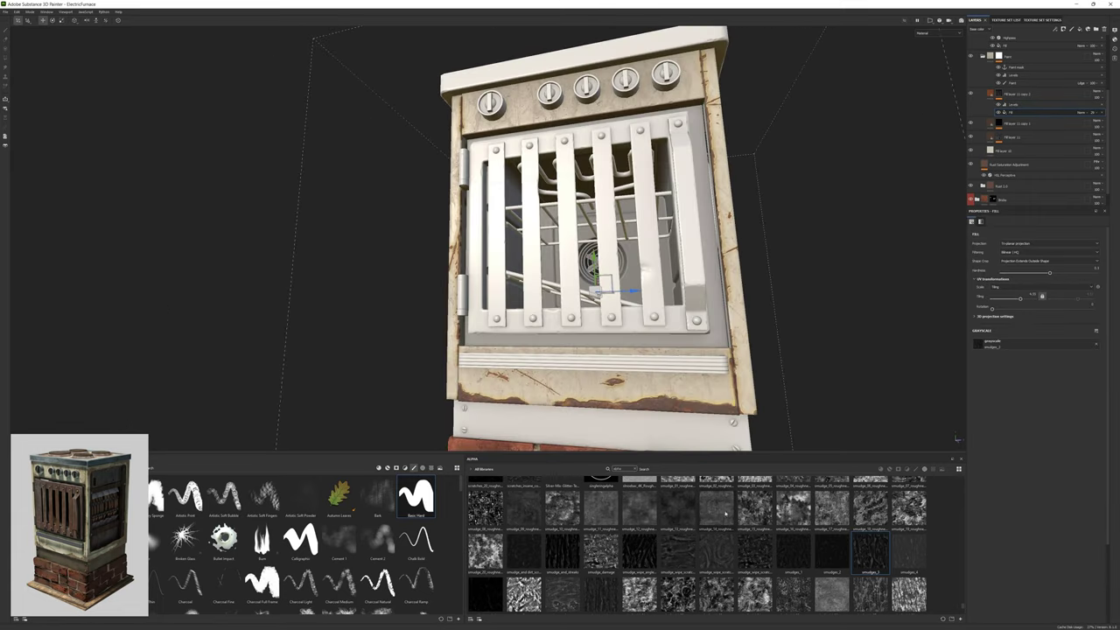
drag(754, 551, 978, 344)
drag(1096, 123, 1094, 122)
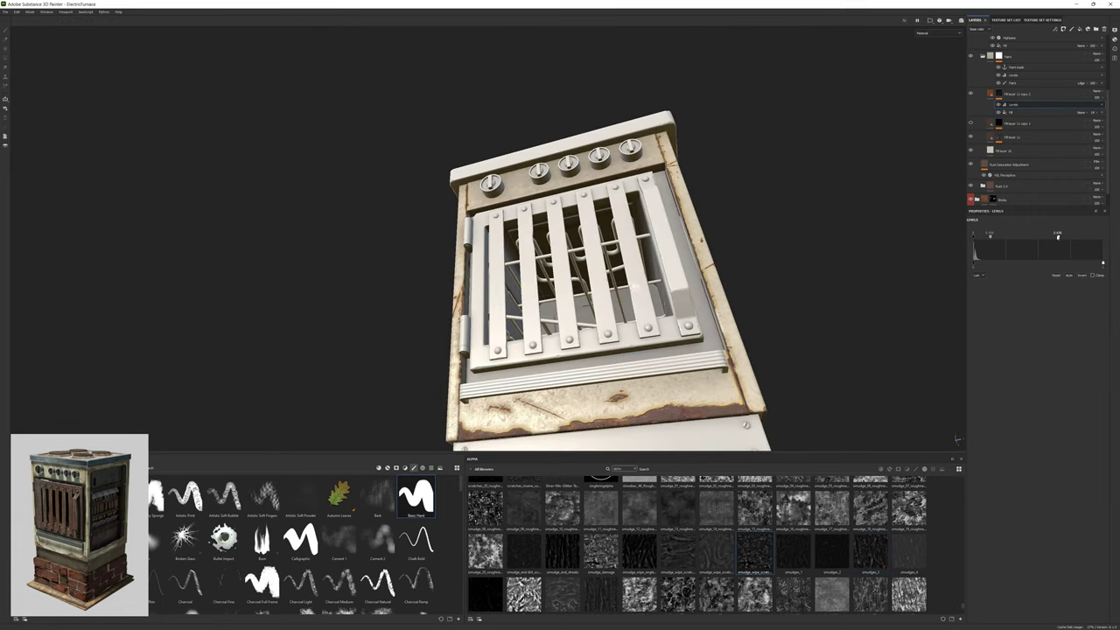
alt+drag(612, 210, 680, 201)
scroll(680, 201, up, 3)
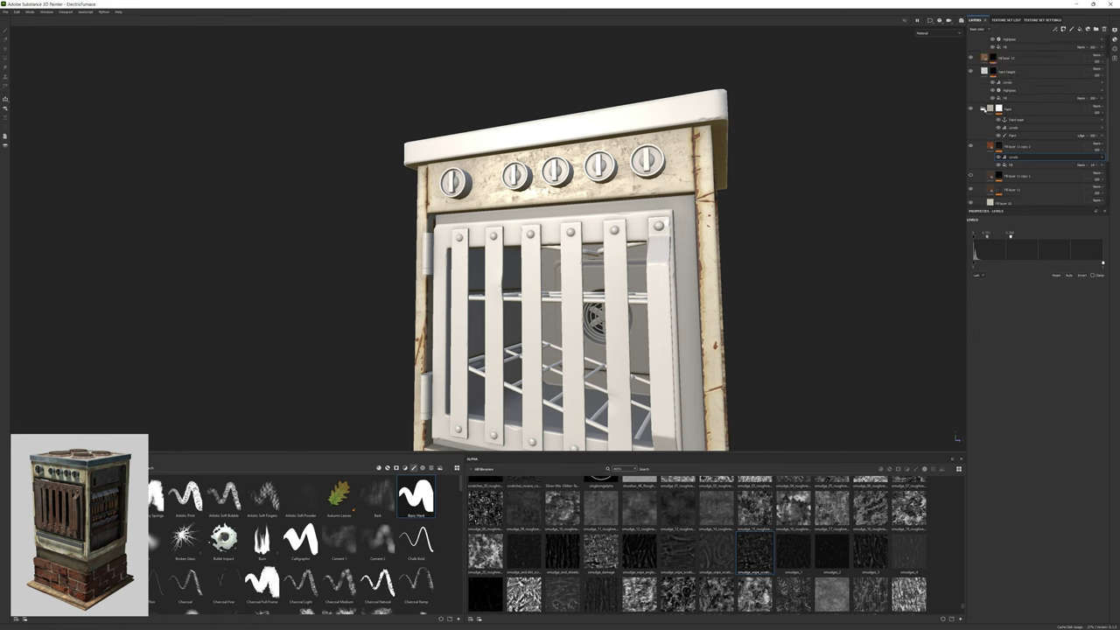
Add a fill layer above the rust-stain layers in the paint group and apply the Sand smart mask to it.
click(1078, 28)
click(1035, 359)
click(1038, 326)
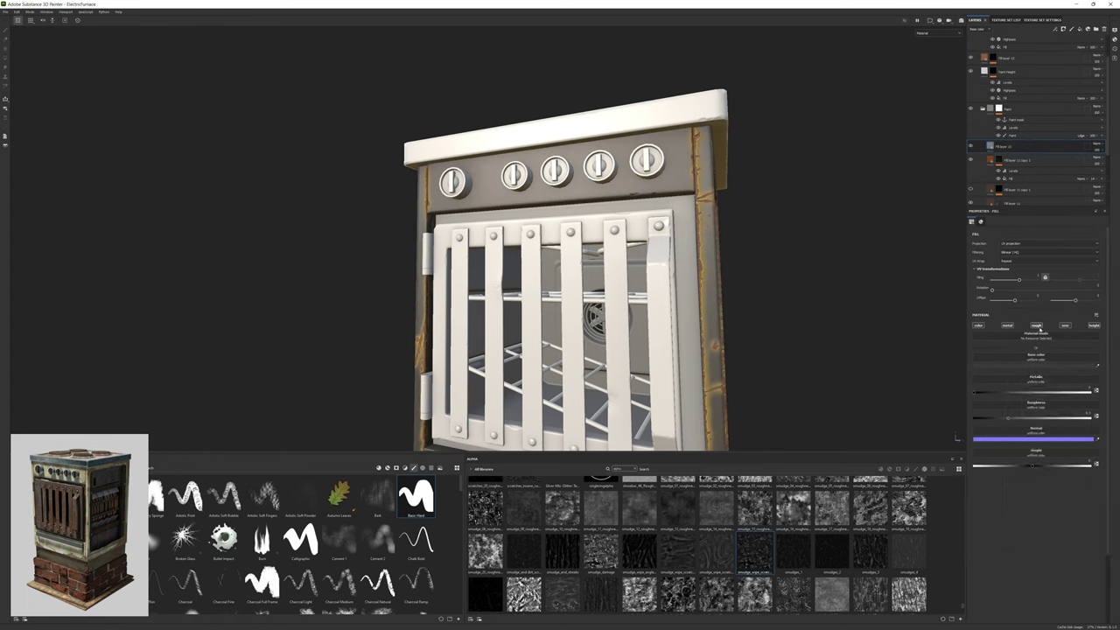
click(997, 147)
key(1)
scroll(288, 534, down, 3)
drag(377, 542, 997, 147)
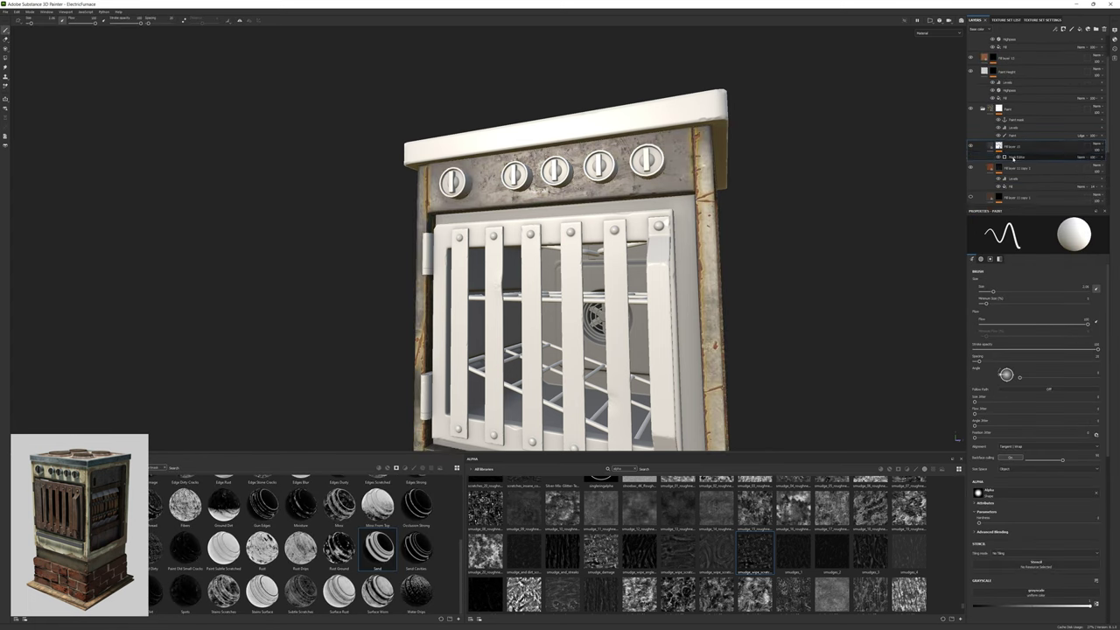
Set the mask generator's curvature to 1, tune its global balance and ambient occlusion, and open the fill layer's base colour.
drag(993, 286, 979, 286)
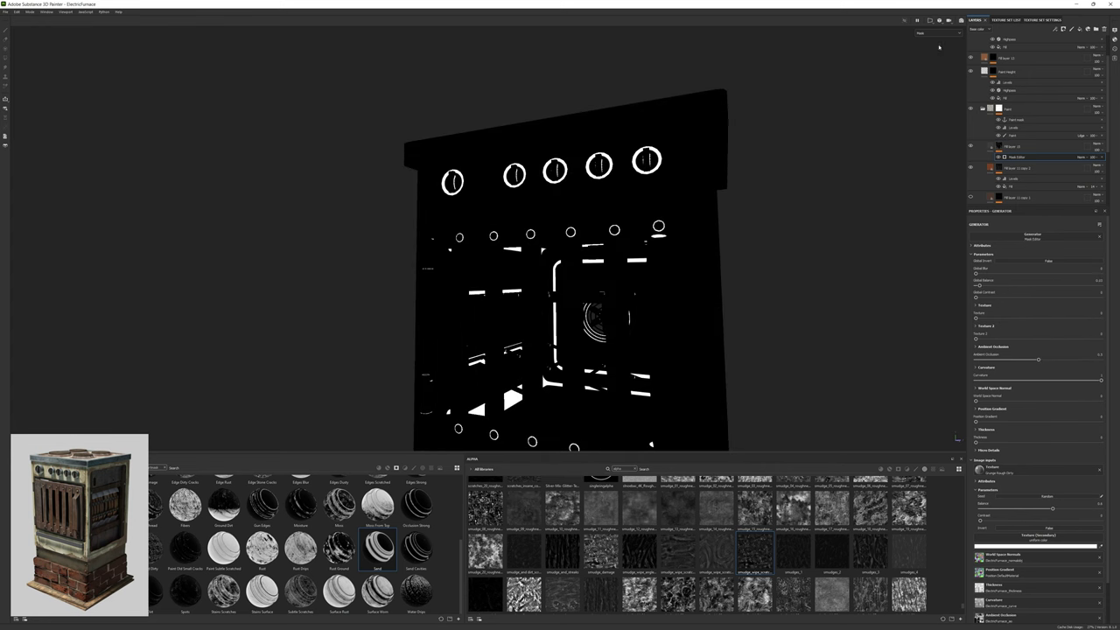
key(m)
drag(1002, 381, 1100, 381)
key(m)
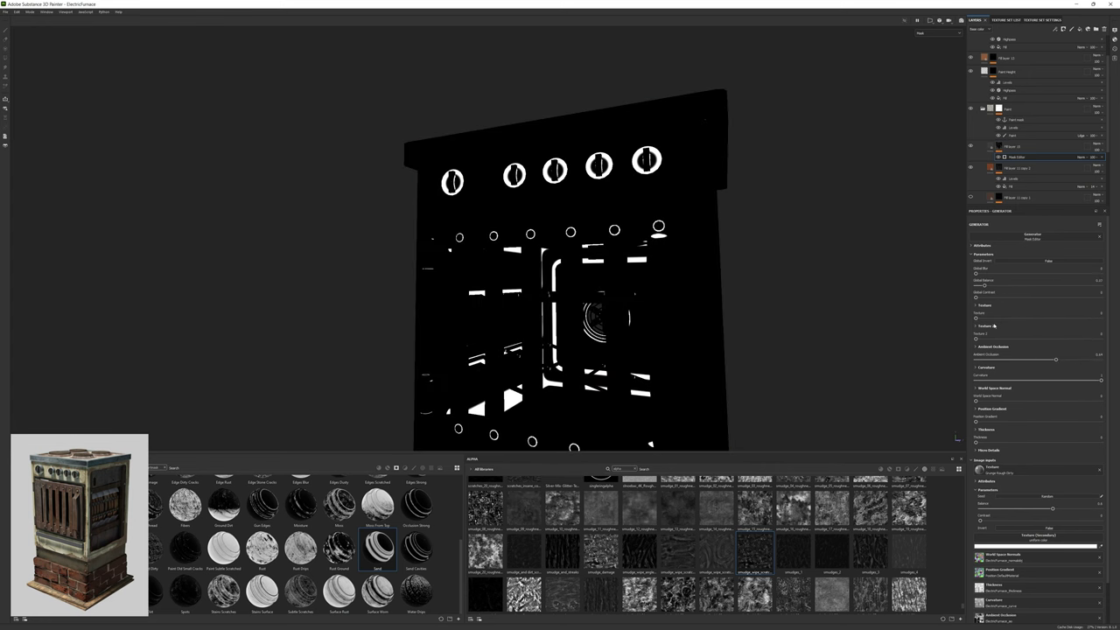
click(1015, 146)
click(1032, 364)
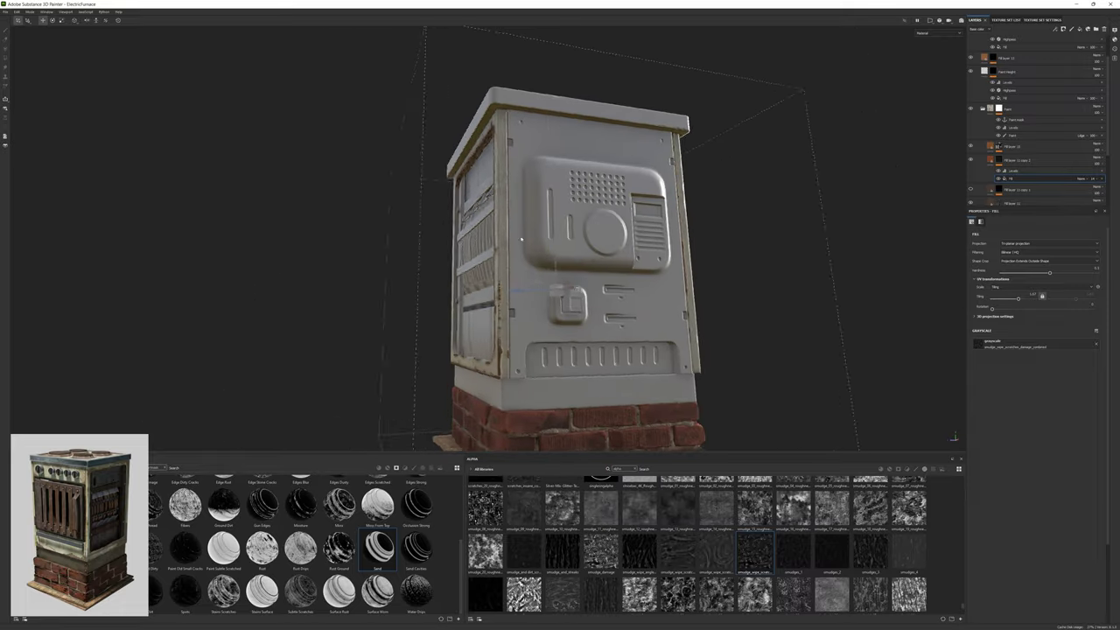
Mask the door group to the slatted oven door with polygon fill and apply the rust smart material inside it.
click(992, 42)
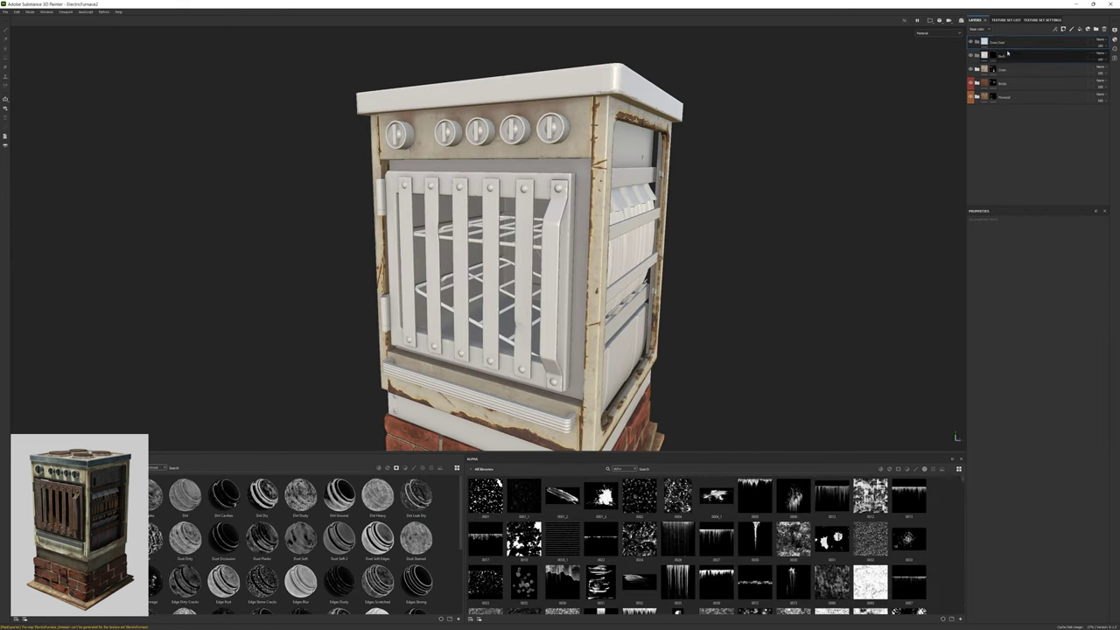
key(4)
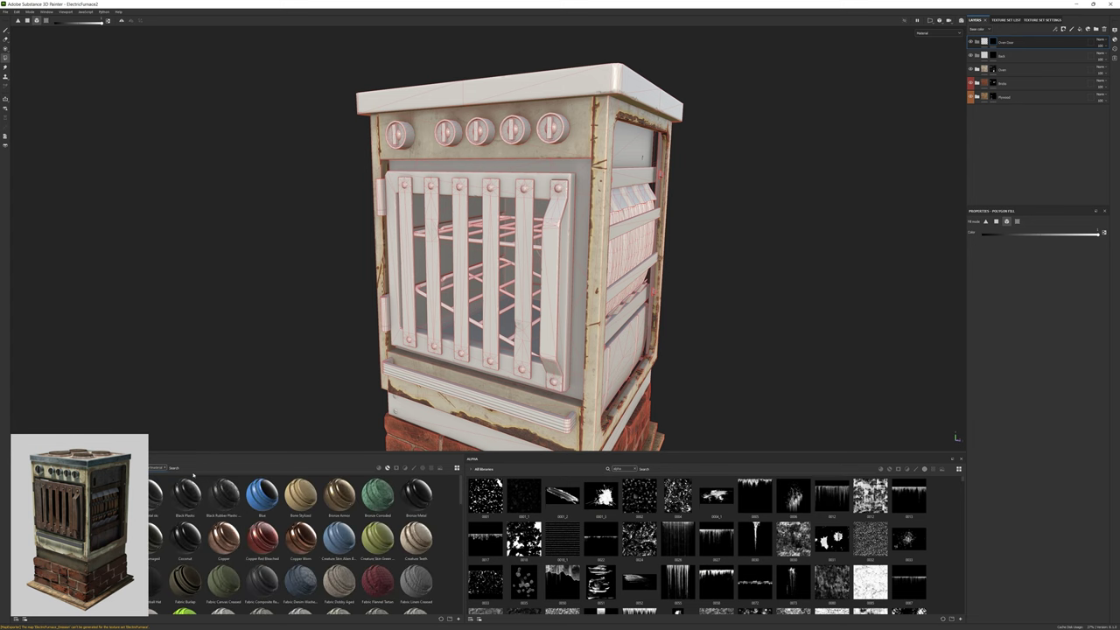
drag(154, 495, 1029, 42)
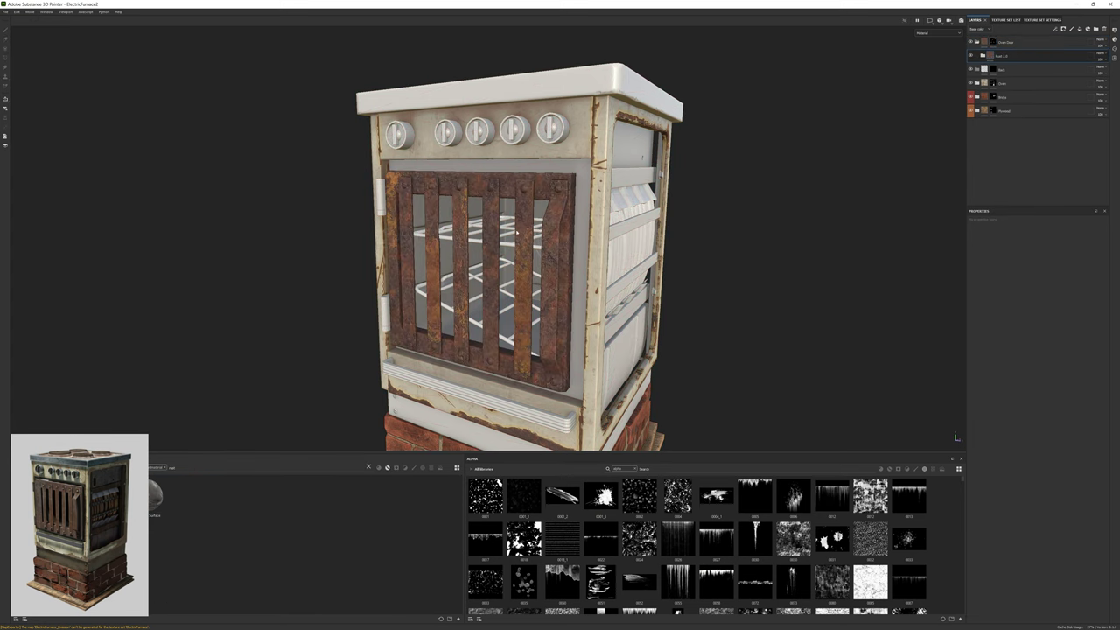
Adjust the texture tiling of the Mottled Rust, Rust Corroded Chip and Rust Chipped layers on the door.
click(977, 55)
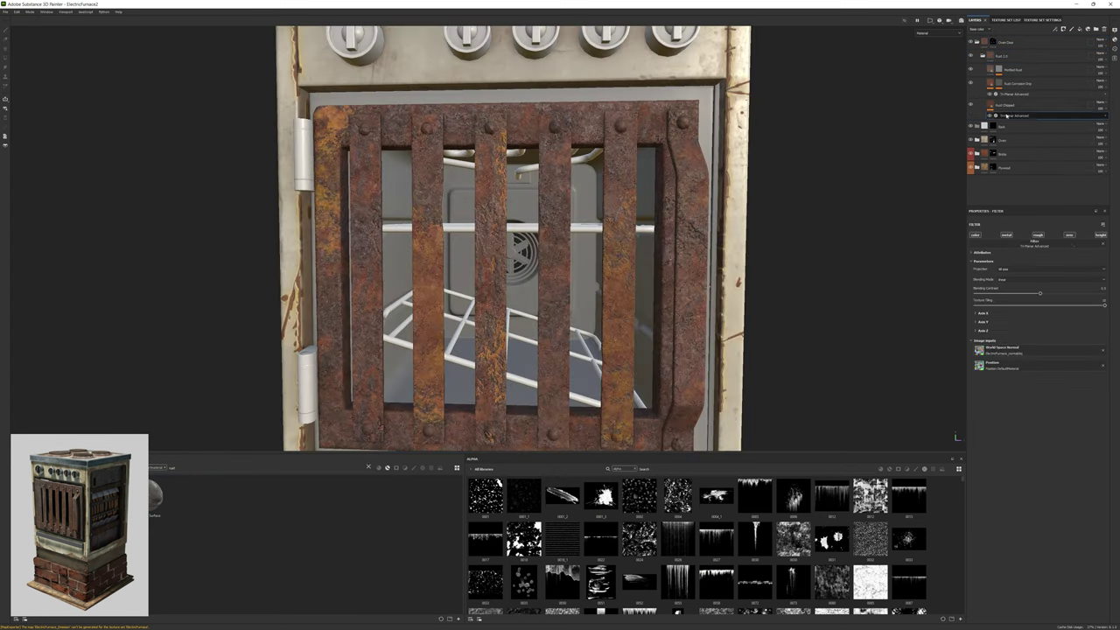
click(1012, 69)
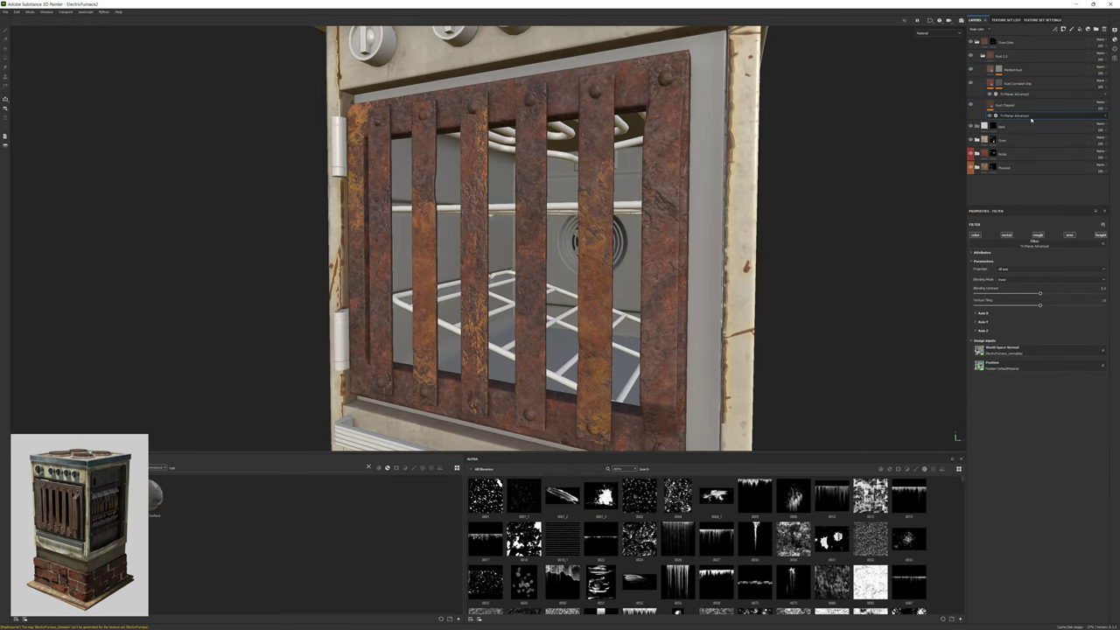
click(1014, 83)
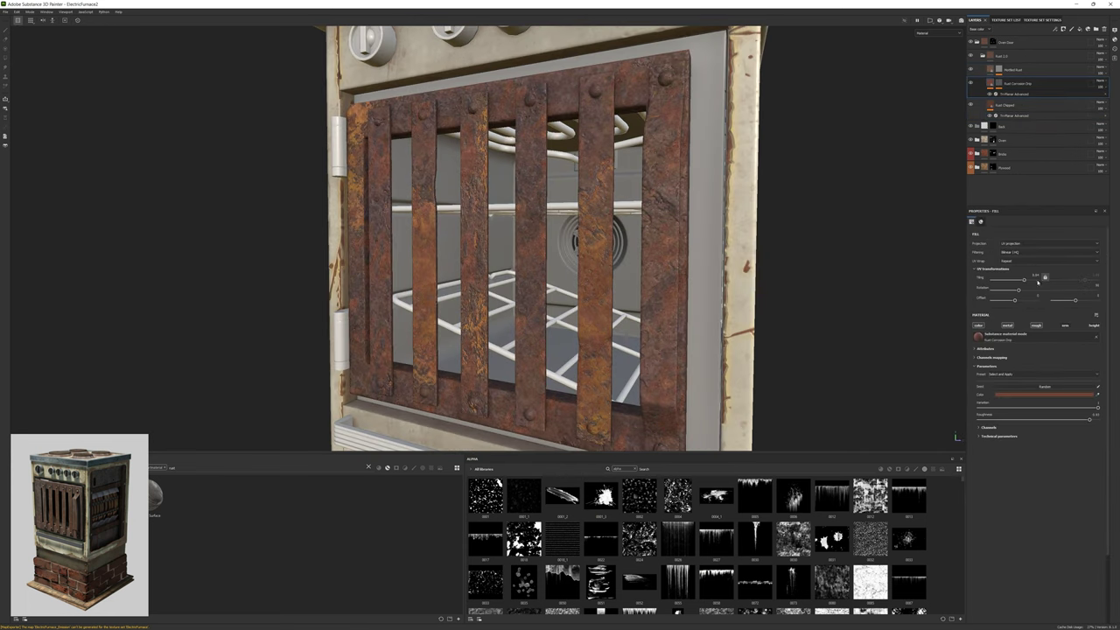
click(1015, 94)
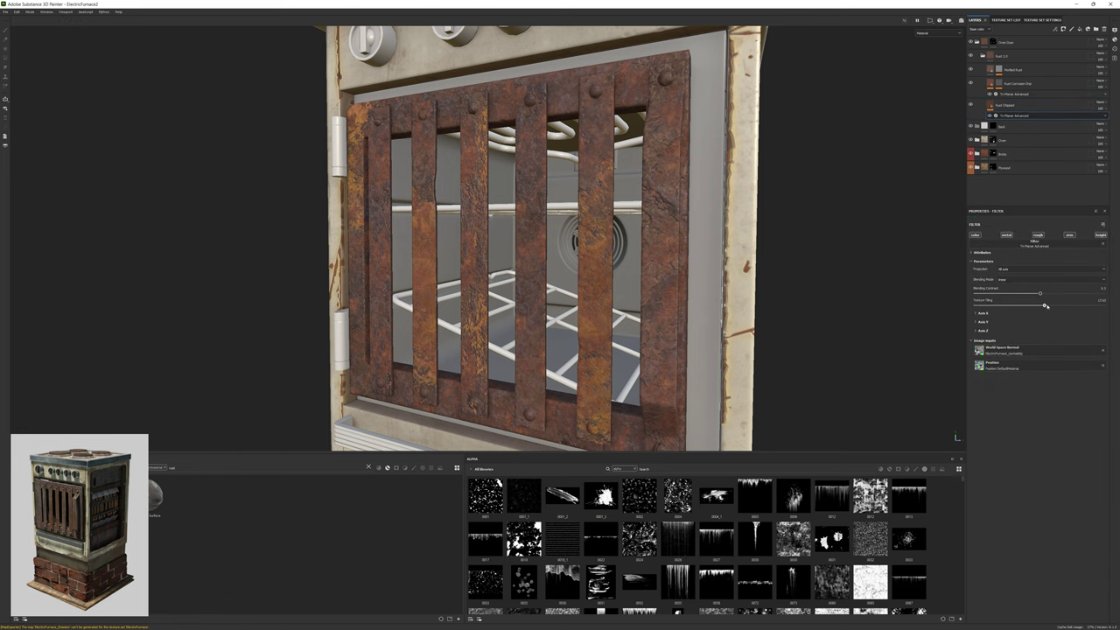
click(1012, 69)
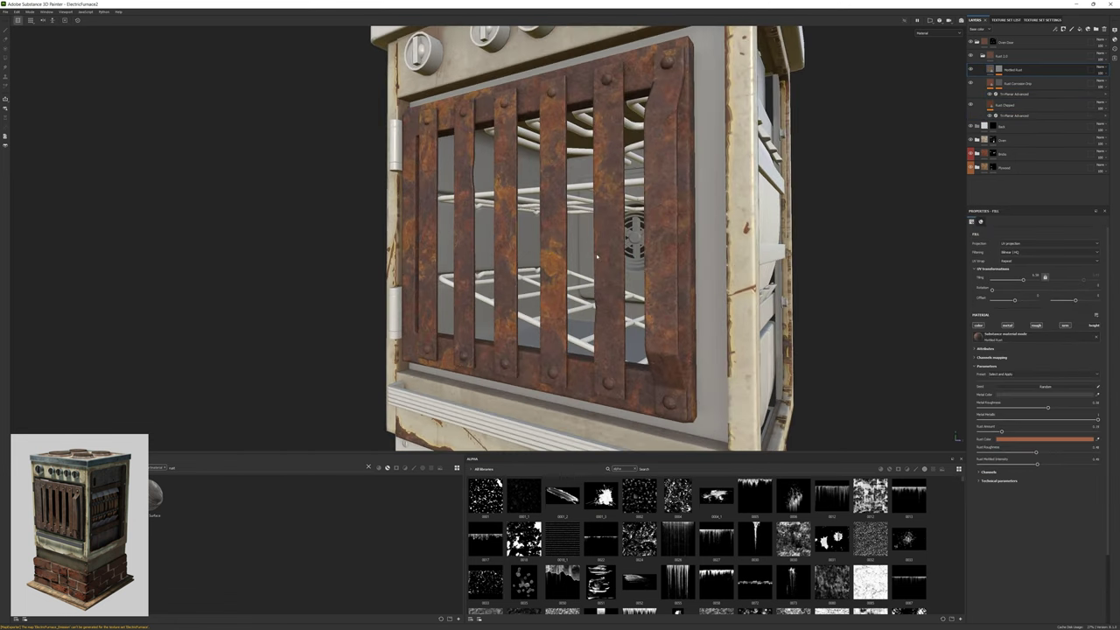
Add a fill layer above the Mottled Rust layer in the door's rust group and apply the Edges Scratched smart mask to it.
click(1080, 29)
key(4)
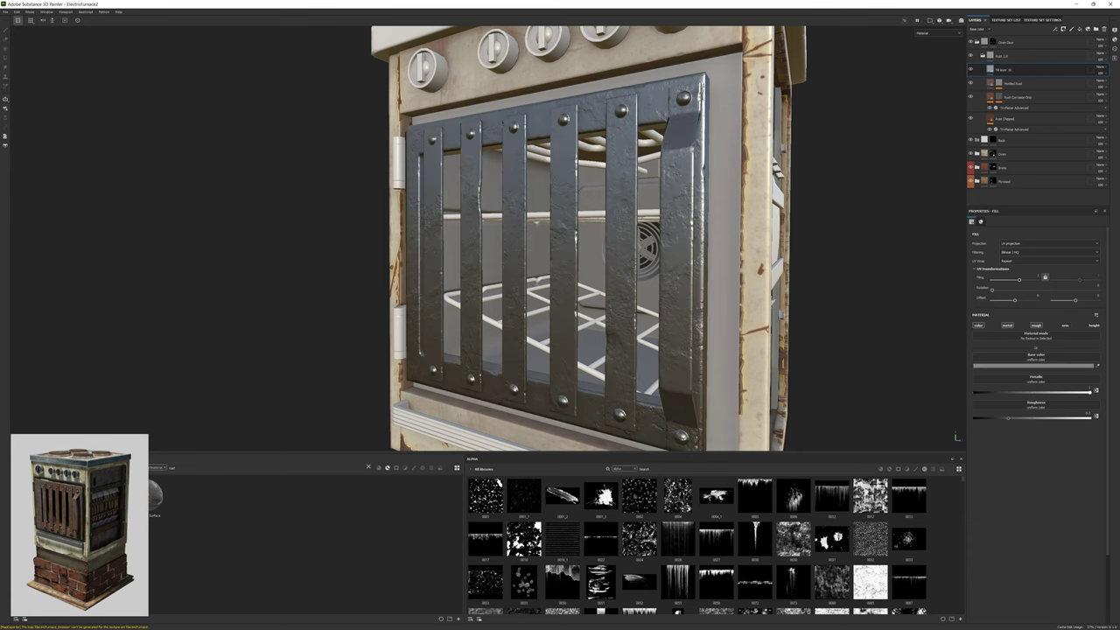
scroll(458, 587, down, 2)
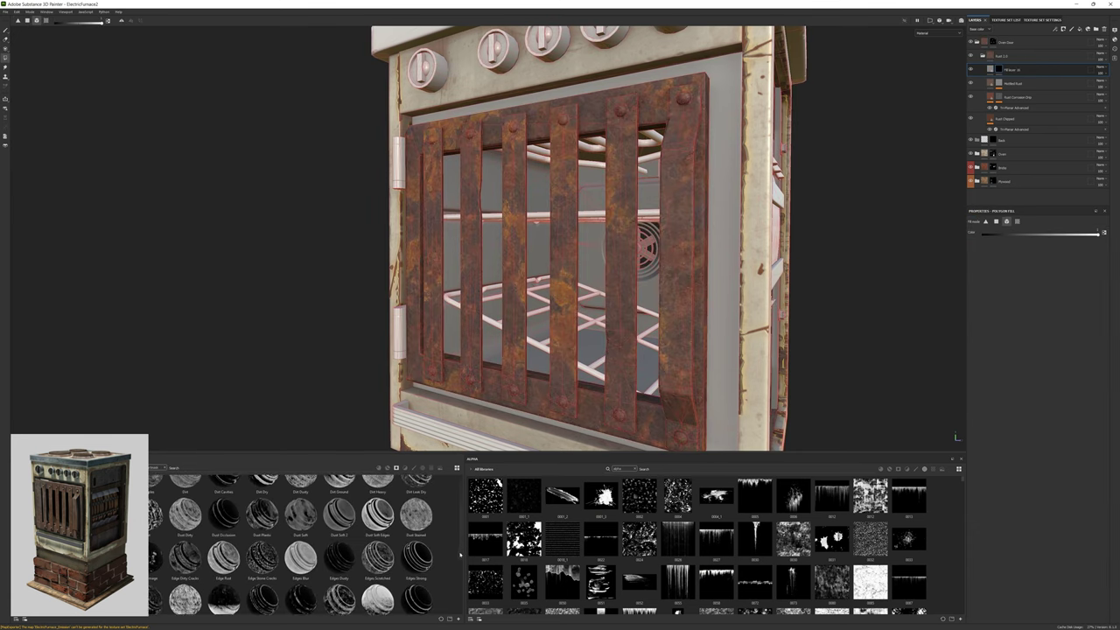
click(989, 69)
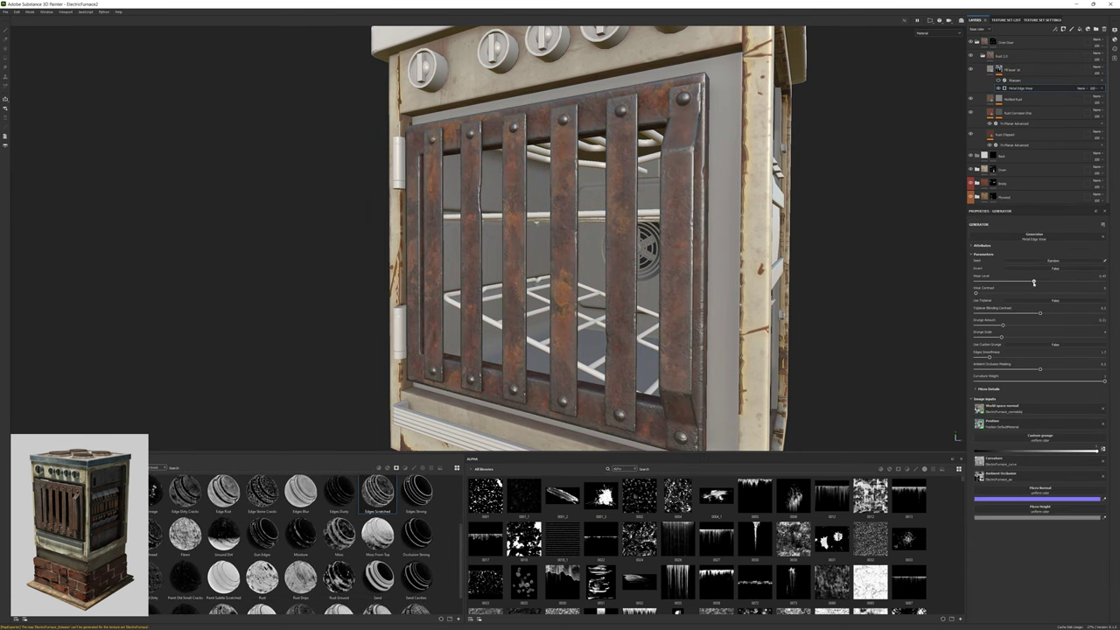
Make the door's edge-wear fill layer non-metallic with a pale pinkish base colour and a higher roughness.
click(1036, 365)
click(1021, 424)
drag(1041, 291, 1052, 292)
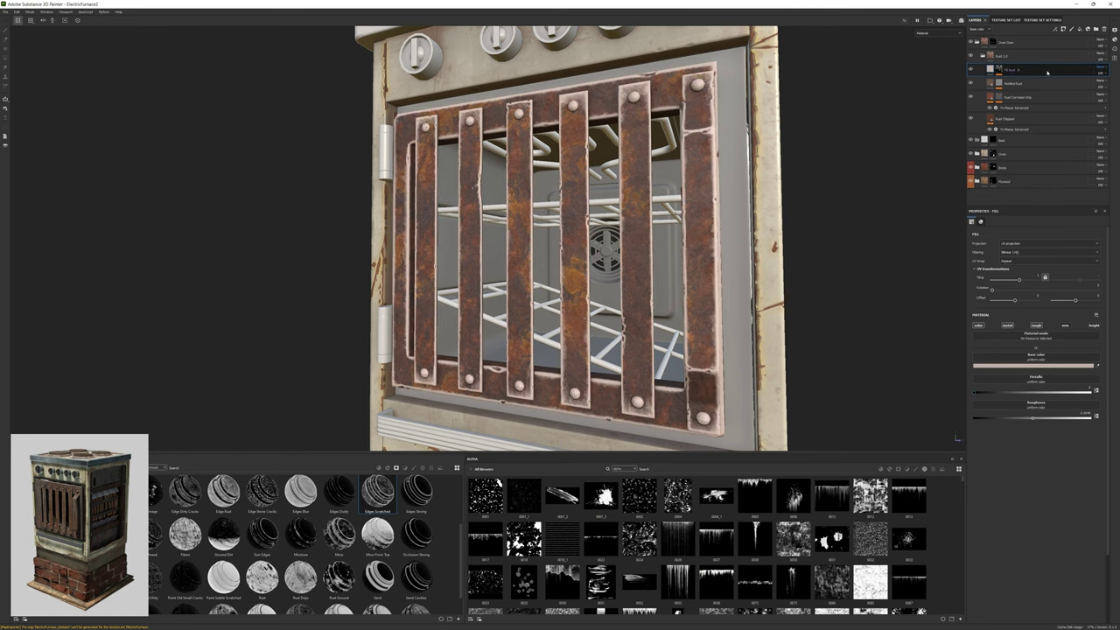
Change the edge-wear layer's blending mode and pick a new base colour for it.
click(1098, 67)
click(1082, 155)
click(1033, 365)
click(1006, 411)
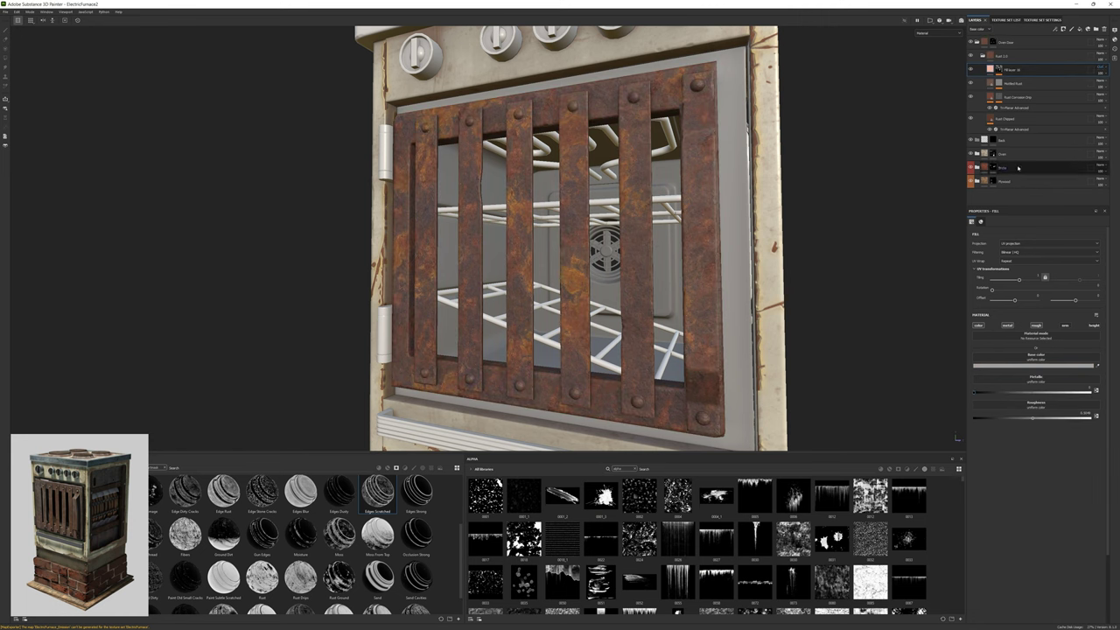
click(1034, 364)
click(1017, 416)
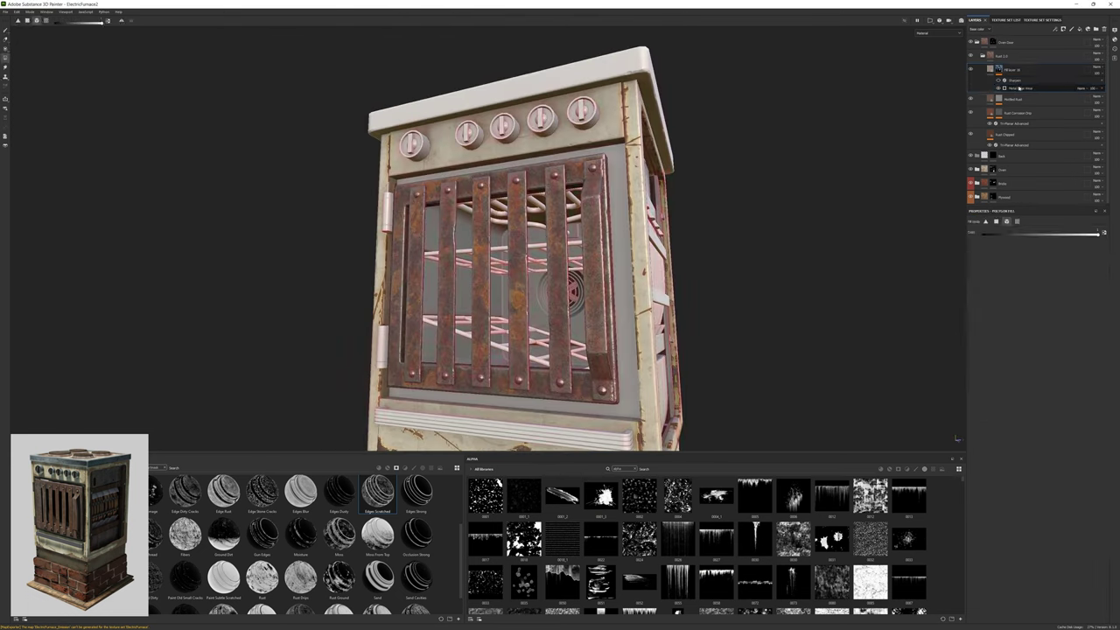
click(1019, 89)
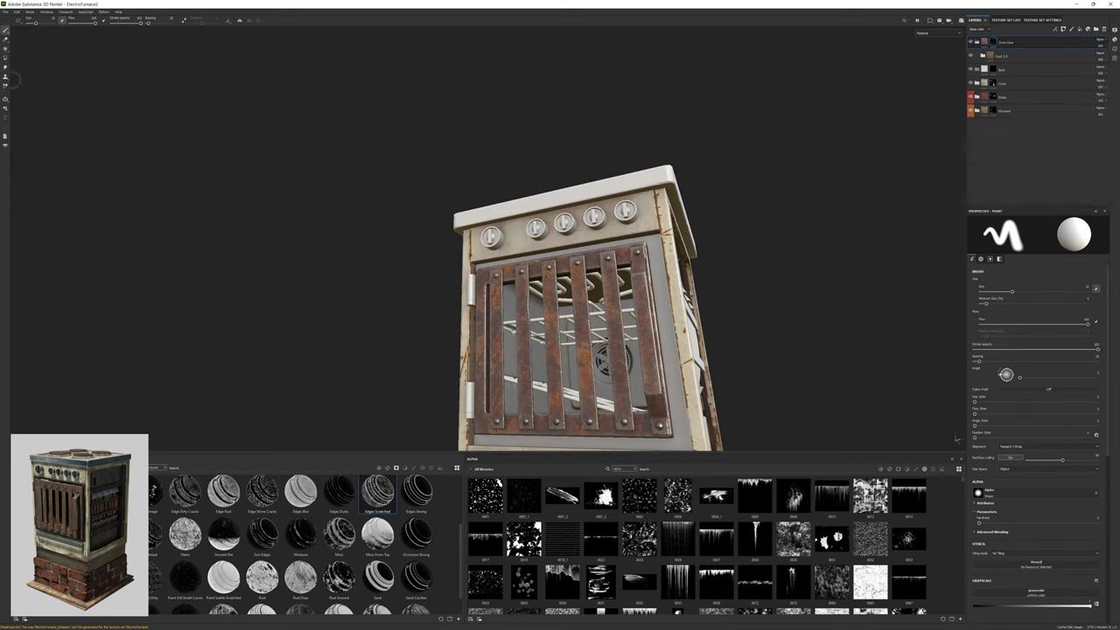
Export the updated textures, switch to Blender to check them on the furnace and save the file.
click(4, 12)
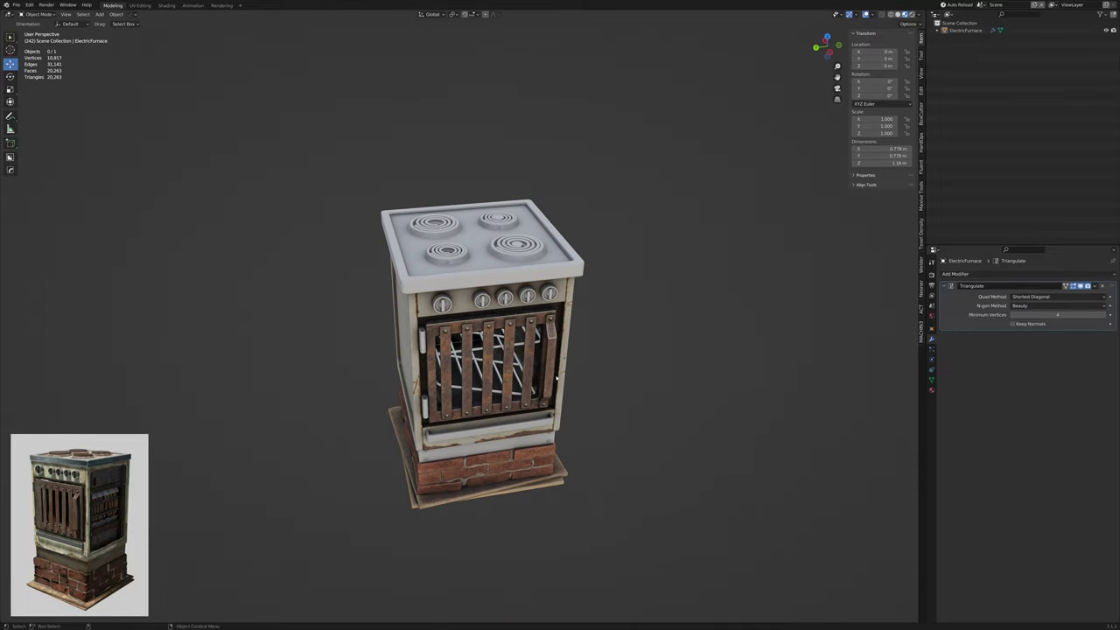
middle_drag(556, 377, 485, 336)
key(ctrl+s)
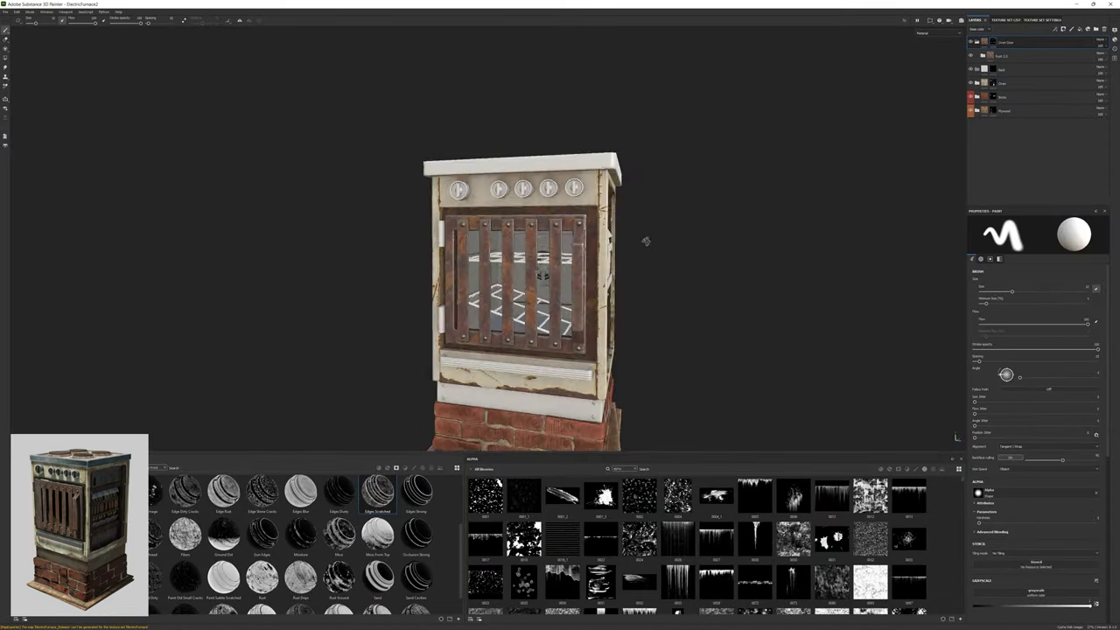
Project a horizontal wood-stencil alpha onto the paint mask to chip the bottom edge of the furnace's flat side panel.
mouse_move(644, 240)
alt+mouse_down()
mouse_move(750, 275)
mouse_move(954, 437)
alt+mouse_up()
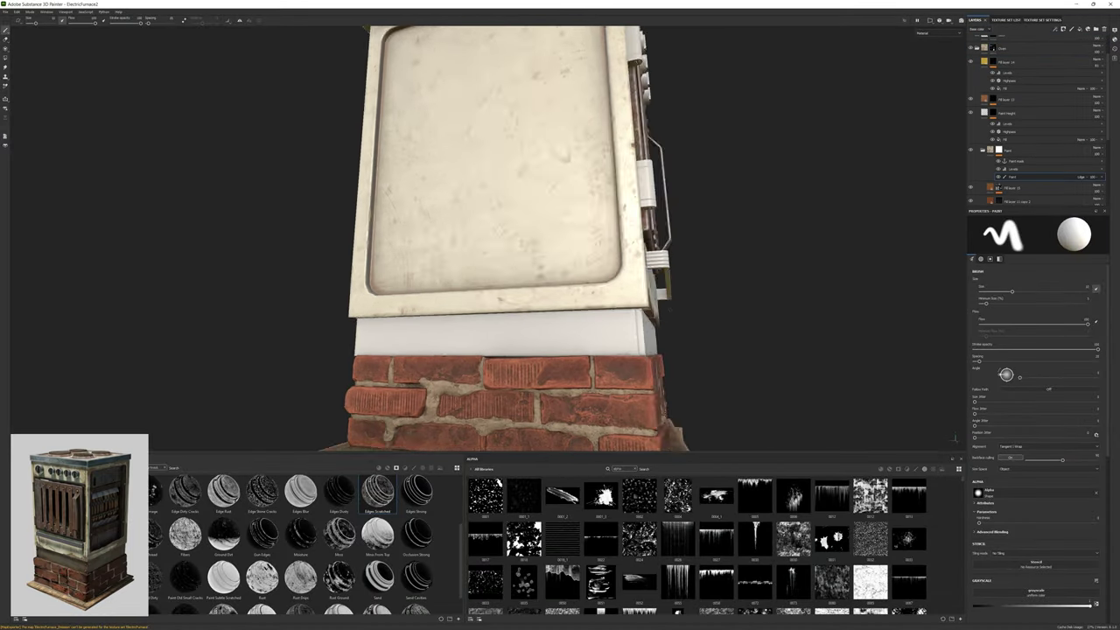
scroll(621, 227, up, 5)
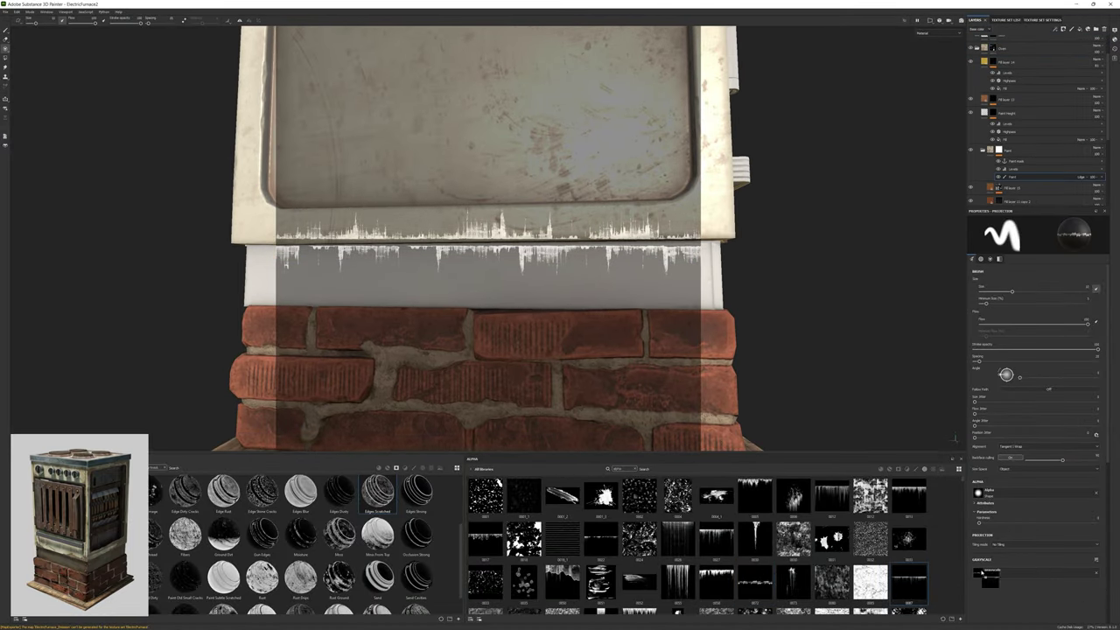
scroll(700, 542, down, 3)
drag(831, 533, 1010, 579)
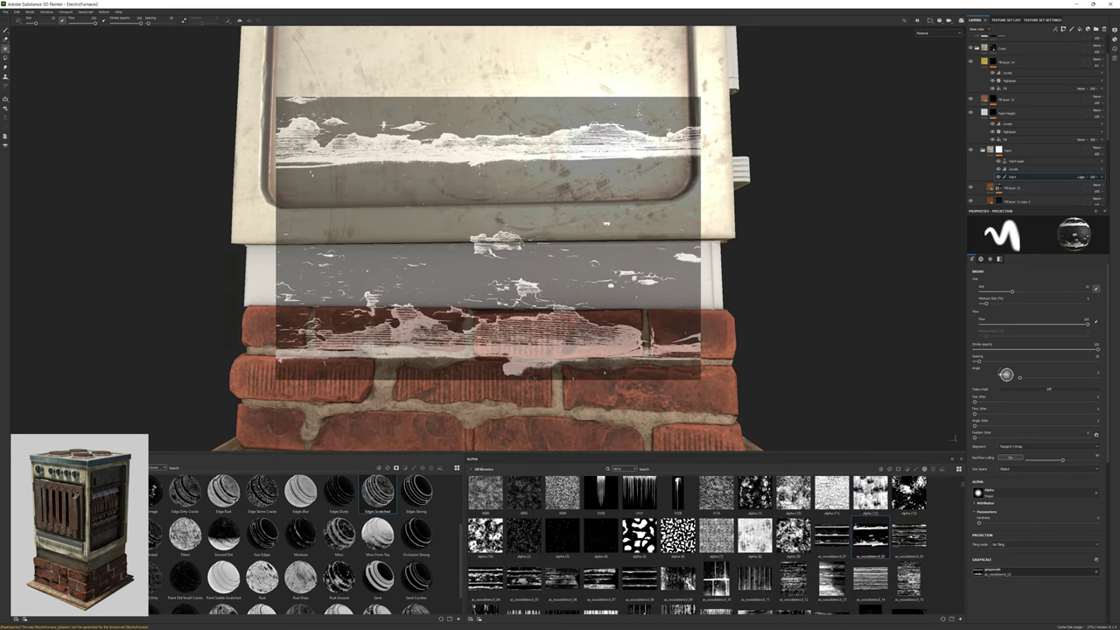
middle_drag(488, 238, 585, 304)
scroll(875, 275, up, 3)
middle_drag(874, 275, 884, 278)
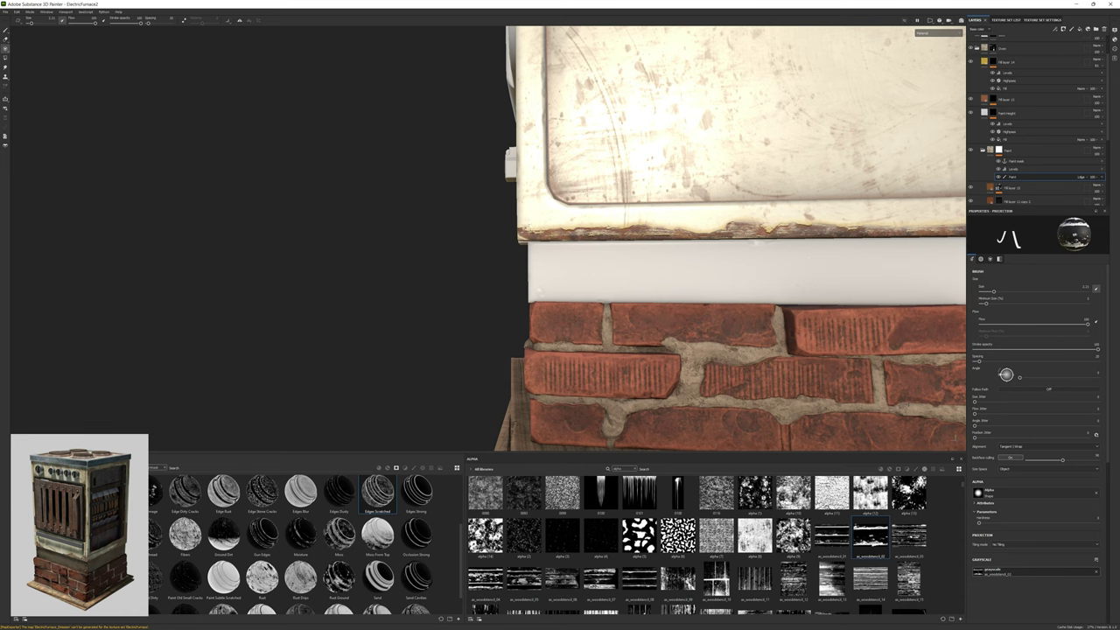
Extend the bottom-edge chipping to the panel's left end and add a small paint chip near its lower left corner.
scroll(580, 282, up, 2)
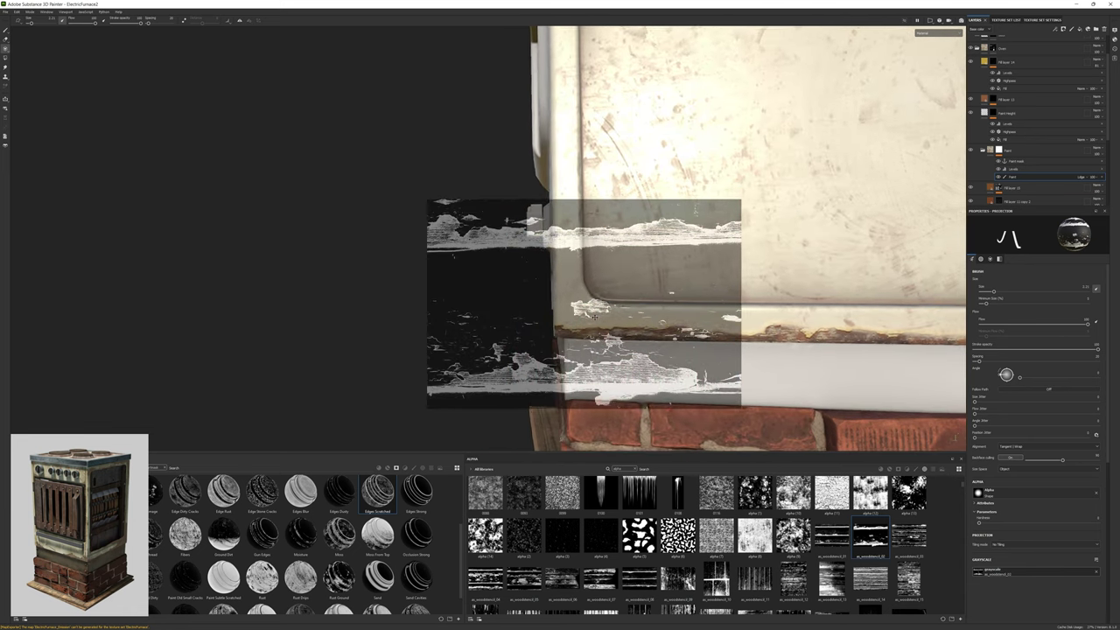
middle_drag(580, 281, 487, 283)
scroll(487, 283, down, 3)
key(1)
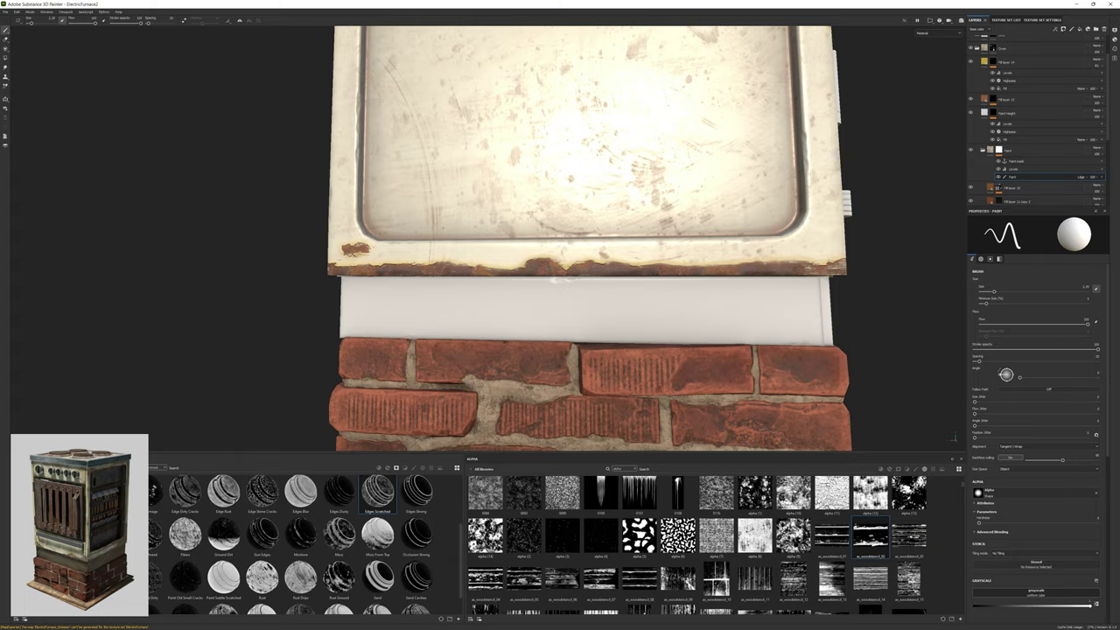
Project a denser horizontal wood-stencil alpha along the side panel's top rim and touch up the chips with the brush.
alt+drag(559, 236, 455, 238)
scroll(560, 237, down, 5)
scroll(560, 236, up, 4)
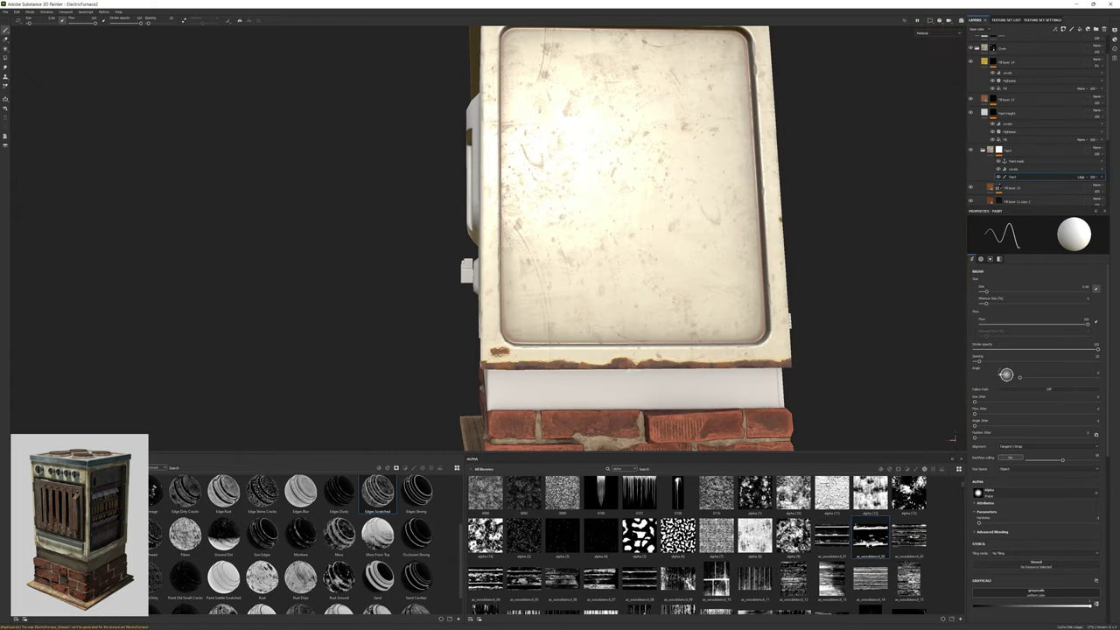
key(3)
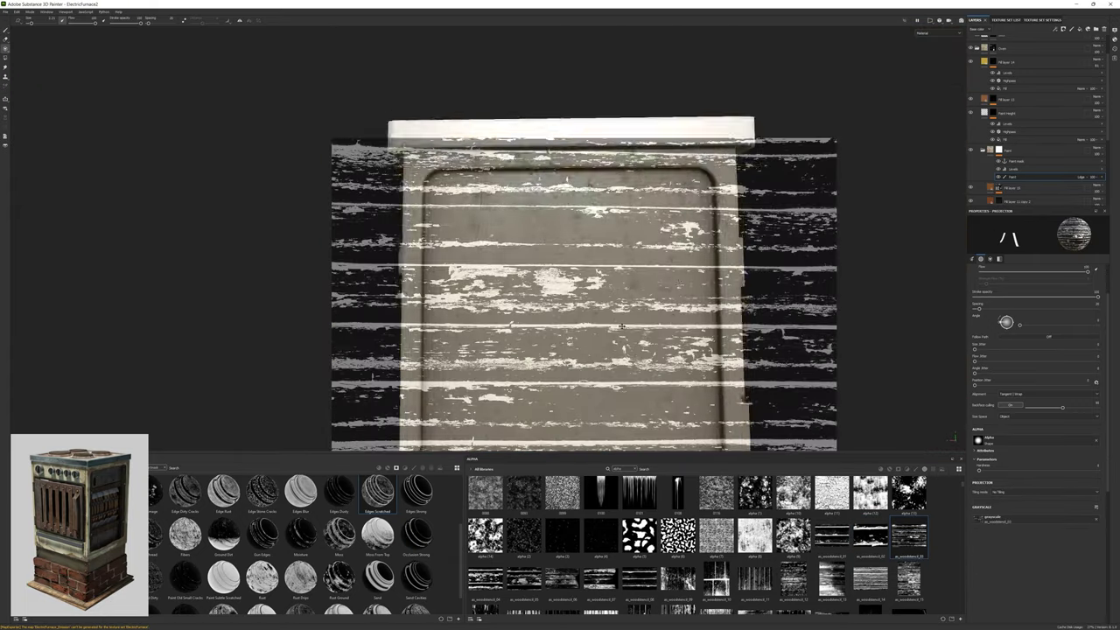
scroll(621, 325, up, 2)
right_drag(665, 328, 767, 332)
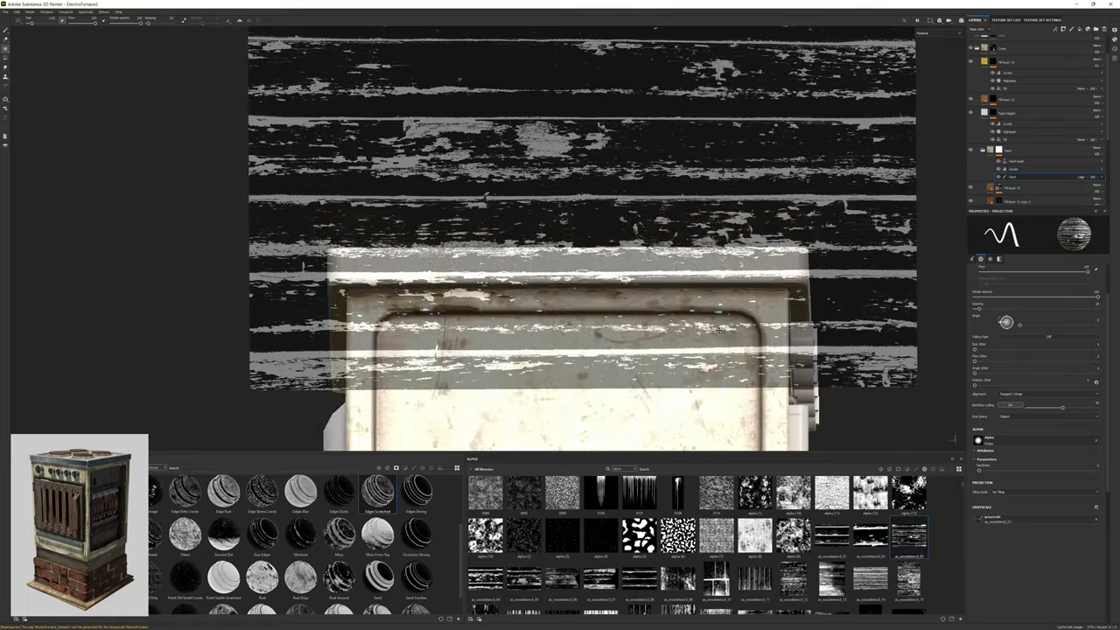
alt+drag(709, 372, 594, 150)
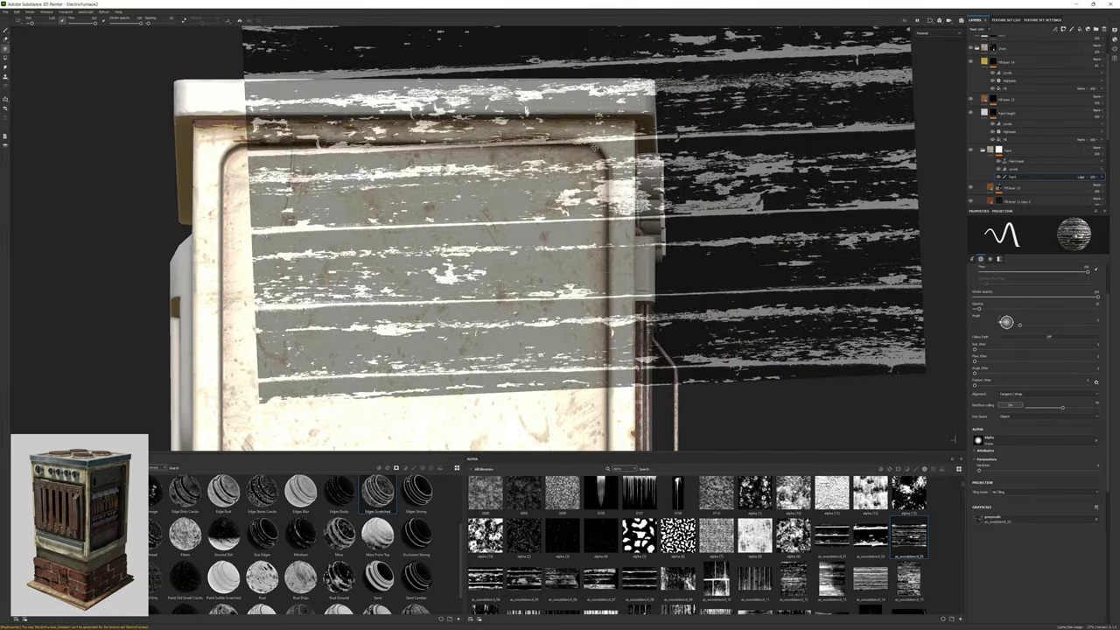
key(1)
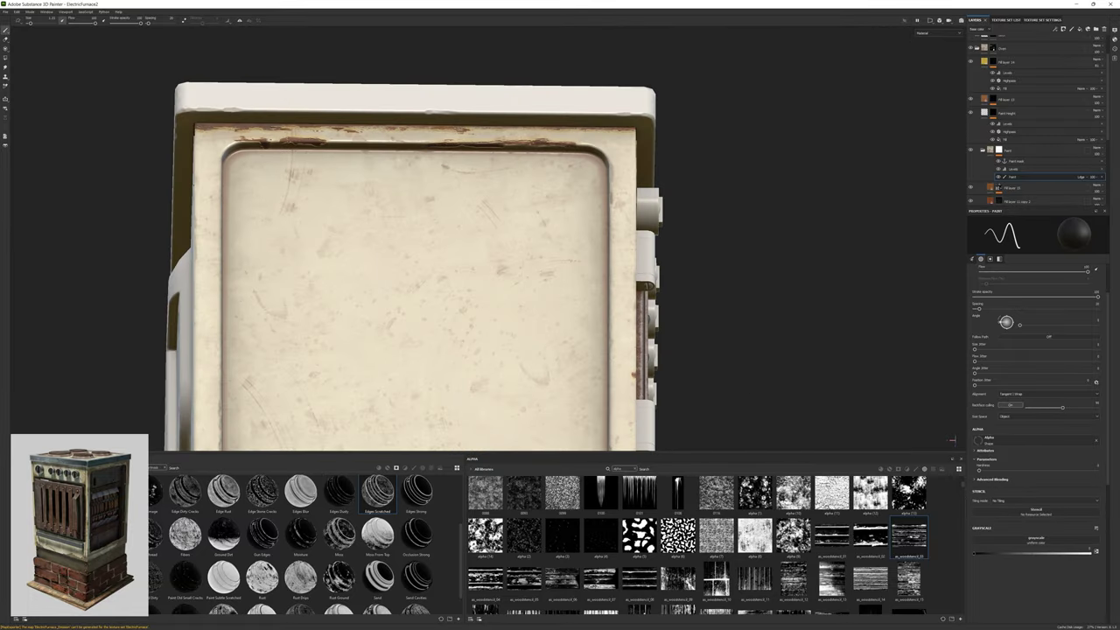
alt+drag(526, 280, 526, 318)
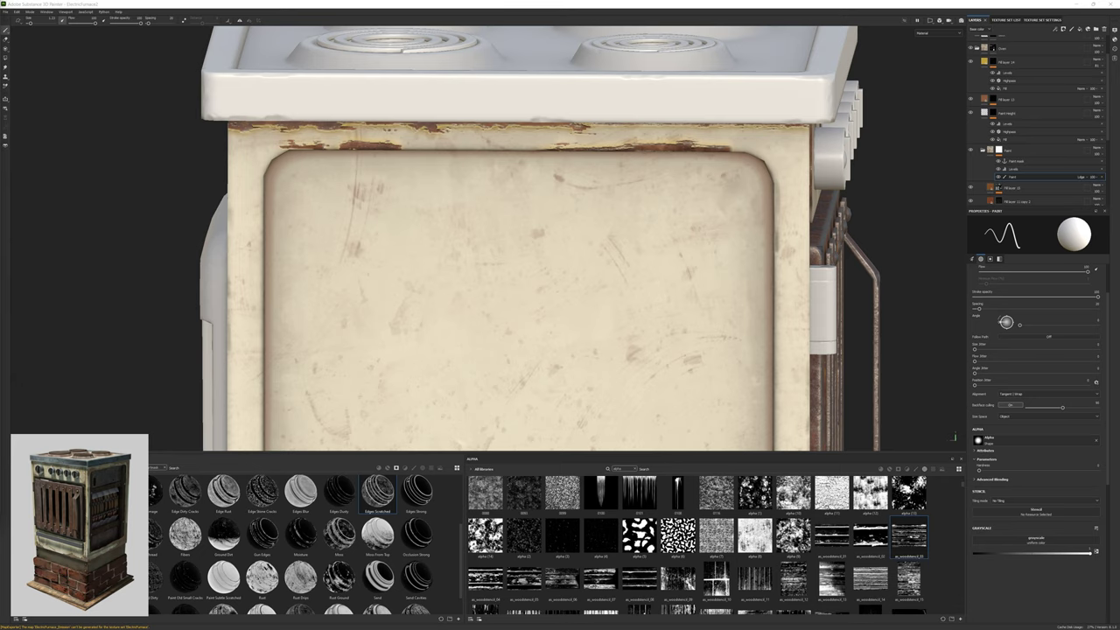
Rotate a wood-stencil alpha to vertical over the side panel's right edge and project a few paint chips there.
alt+drag(500, 254, 420, 253)
key(3)
drag(523, 577, 1006, 519)
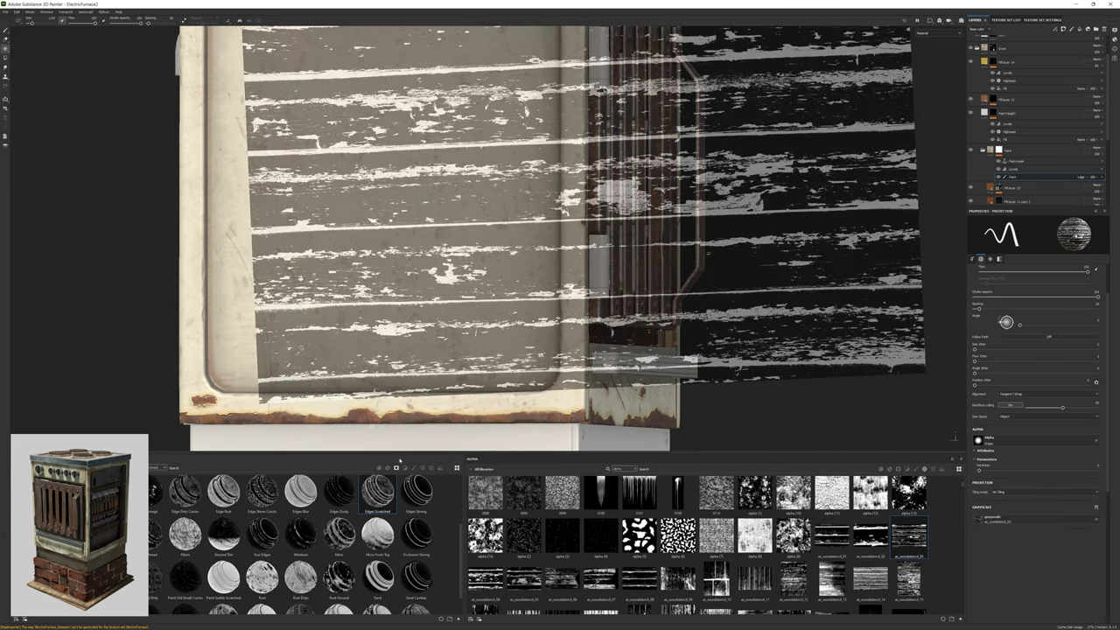
alt+drag(525, 262, 376, 254)
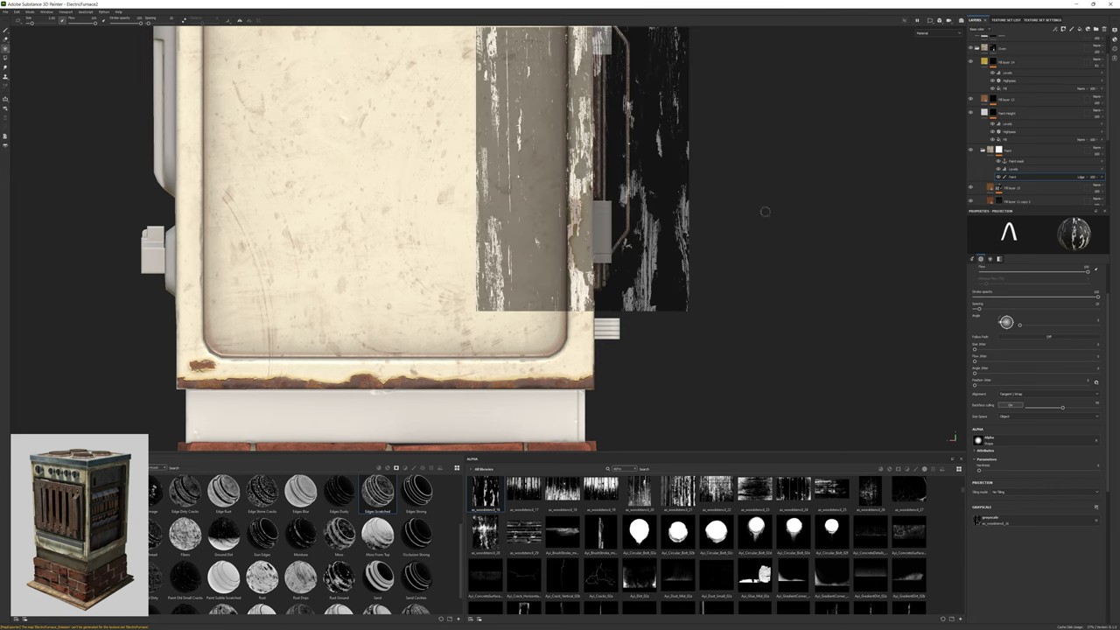
scroll(700, 543, down, 2)
Chip the side panel's right edge further by projecting metal-edge, scratch and vertical wood-crack alphas.
drag(910, 535, 998, 518)
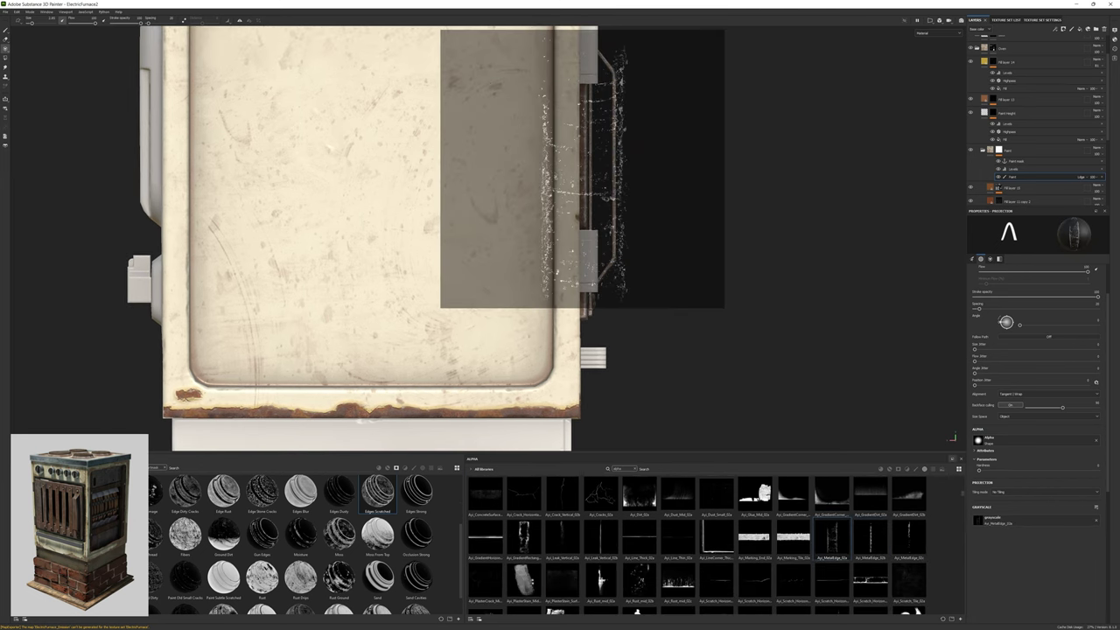
alt+drag(612, 262, 670, 262)
drag(870, 577, 998, 517)
alt+drag(657, 375, 564, 354)
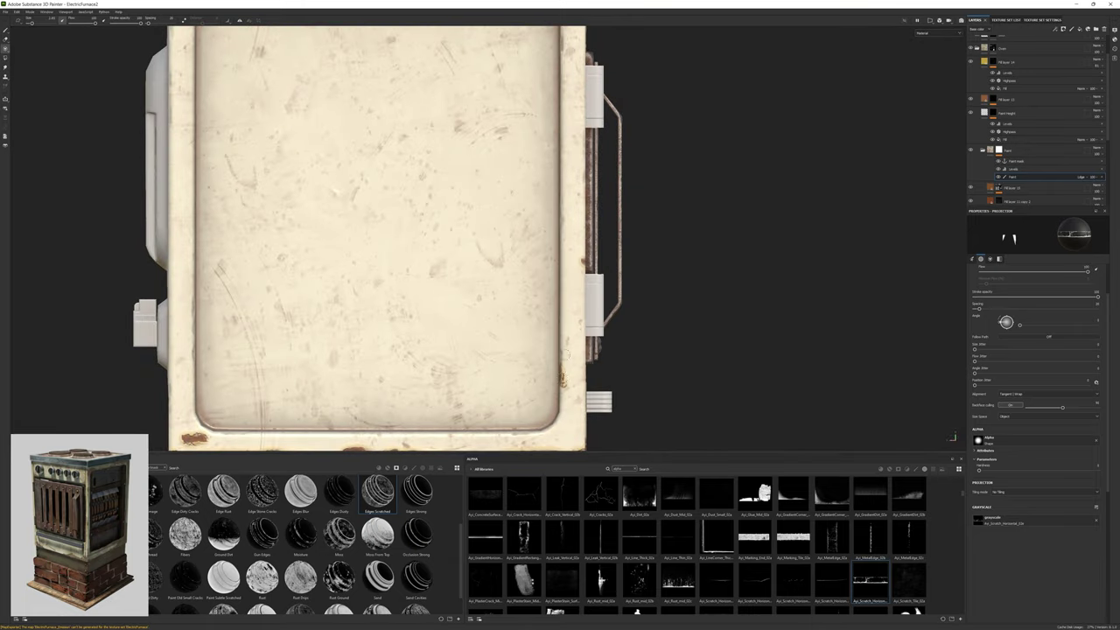
alt+drag(612, 262, 688, 282)
click(629, 302)
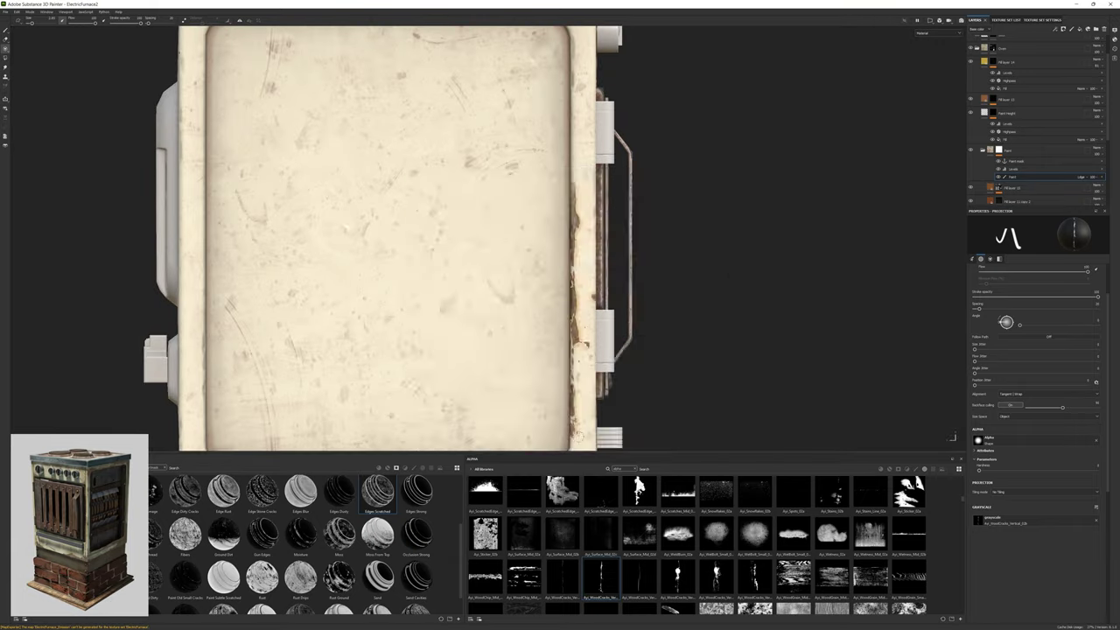
Project the Ayi_WoodChip_Mid alpha to chip the side panel's upper right edge and its left edge down to the corner.
scroll(560, 263, down, 3)
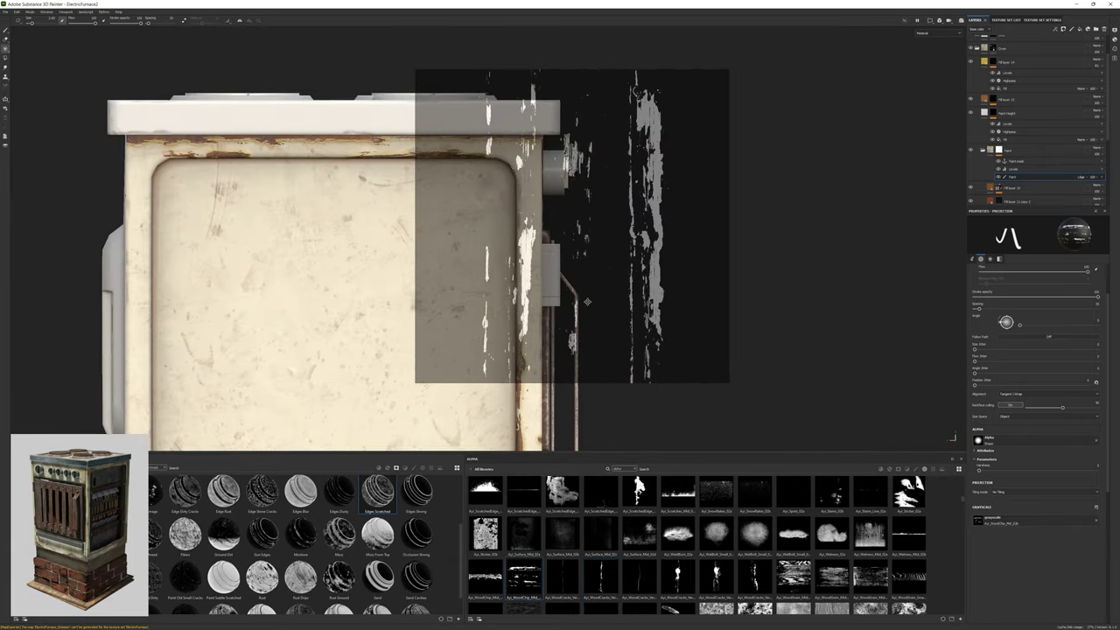
drag(523, 577, 998, 517)
alt+middle_drag(560, 262, 672, 241)
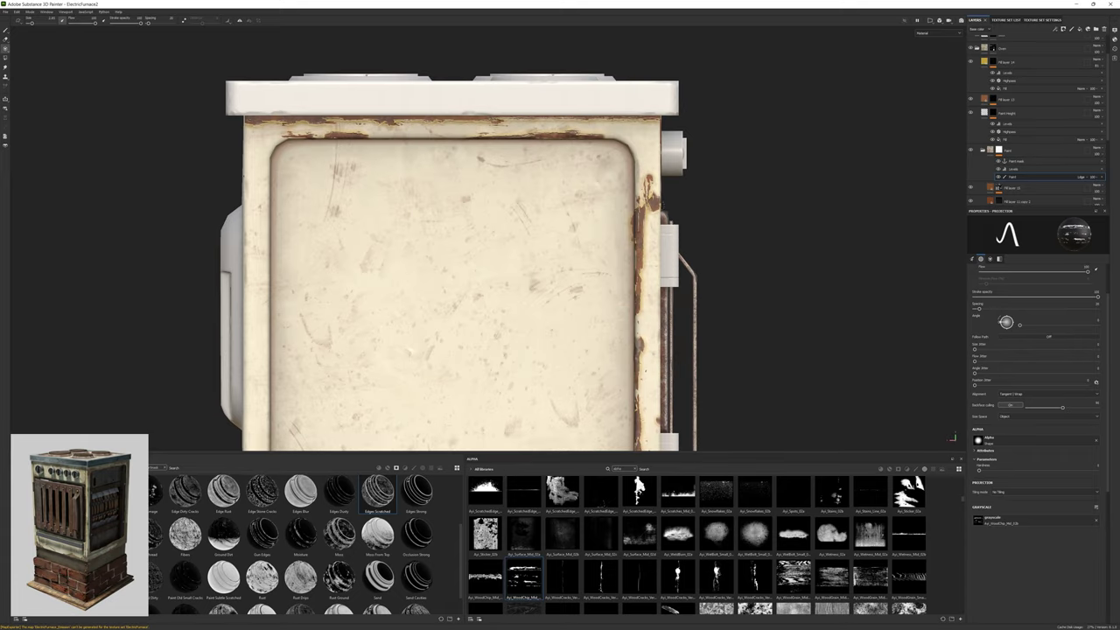
alt+drag(672, 242, 572, 203)
scroll(488, 238, up, 3)
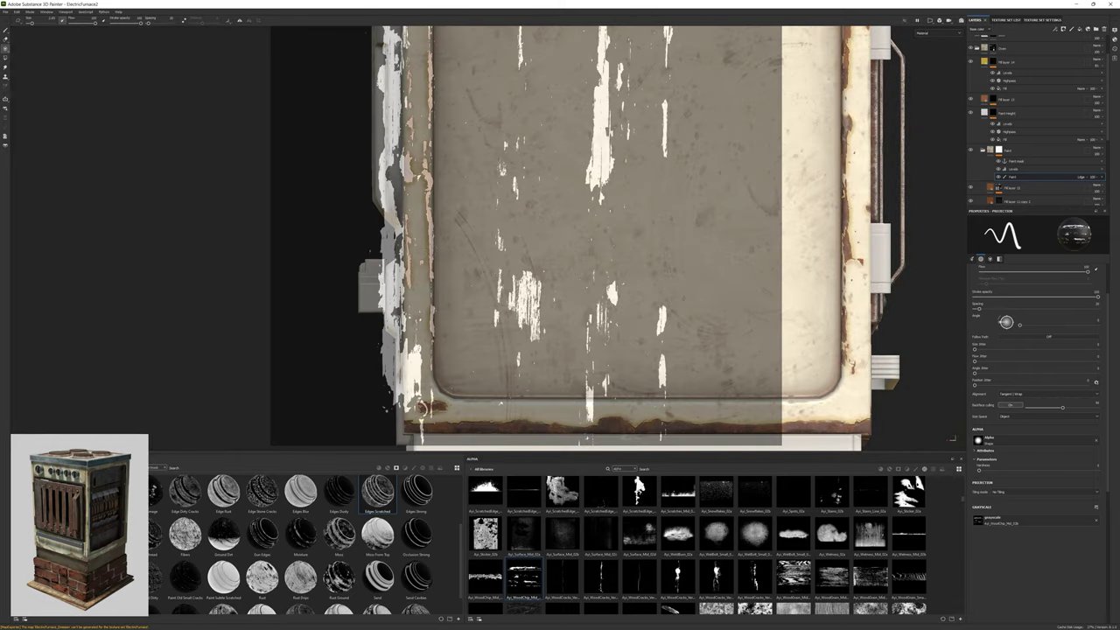
click(408, 378)
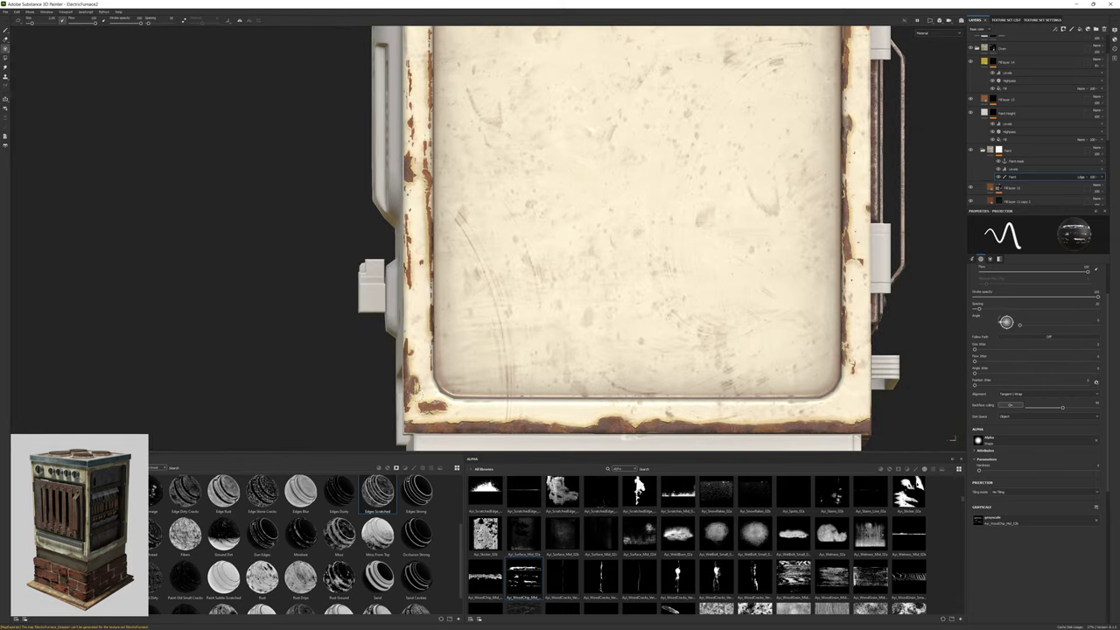
Add elongated rust chips and scattered rust spots across the middle of the side panel with the Ayi_Rust_mid alpha.
middle_drag(629, 262, 630, 228)
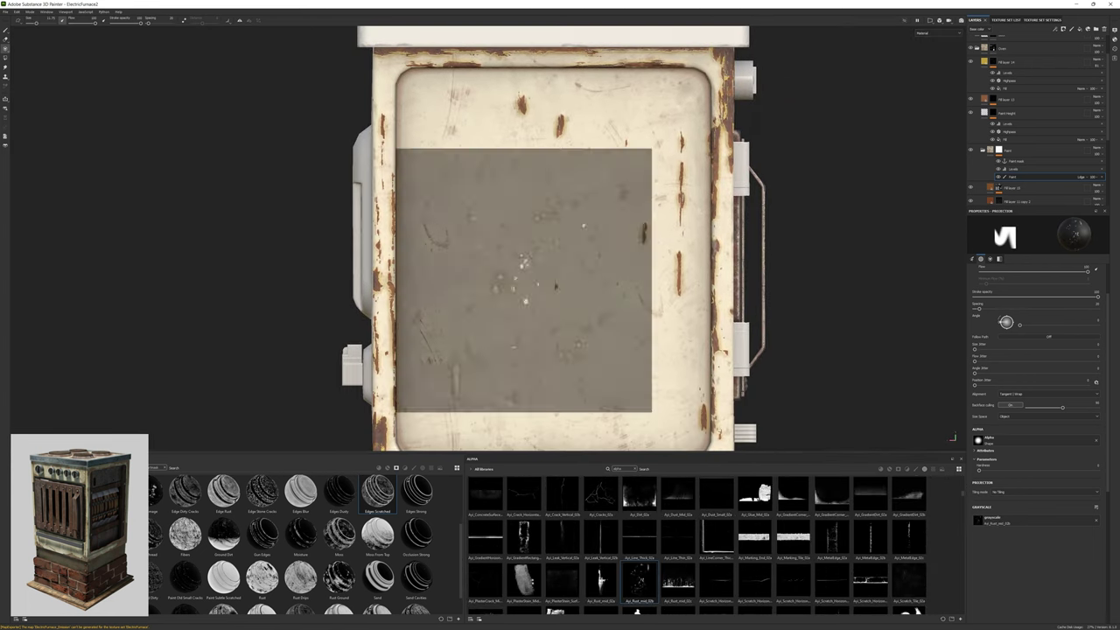
alt+drag(504, 280, 544, 319)
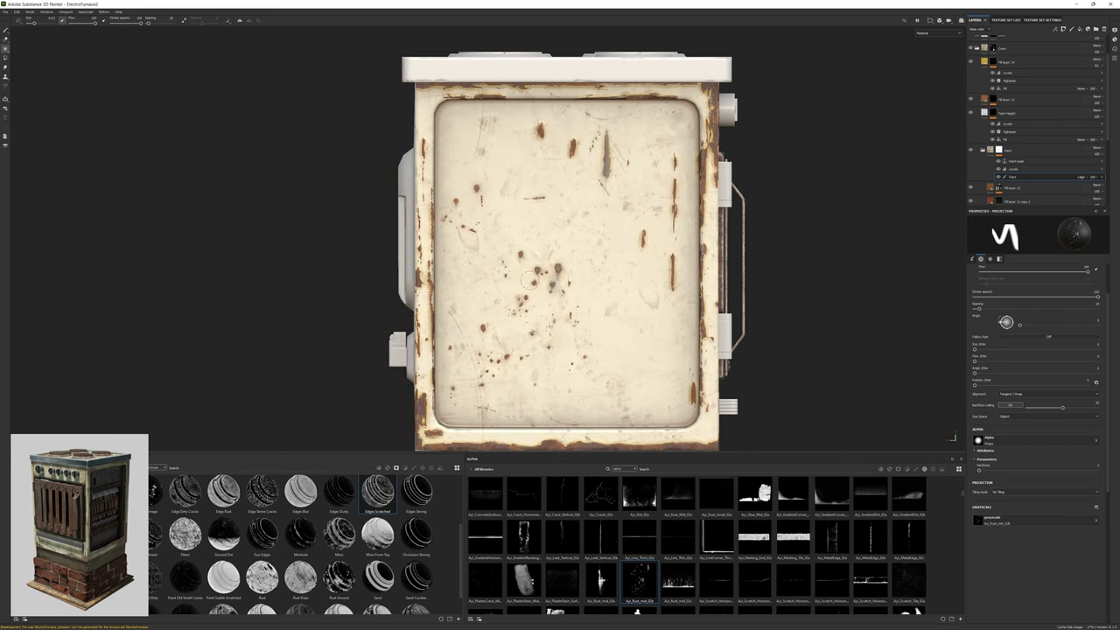
Speckle the frame of the furnace's grille side with small paint chips using the Ayi_Rust_mid and Ayi_Dust_Small alphas.
alt+drag(544, 319, 420, 313)
scroll(350, 280, up, 6)
alt+middle_drag(560, 280, 884, 223)
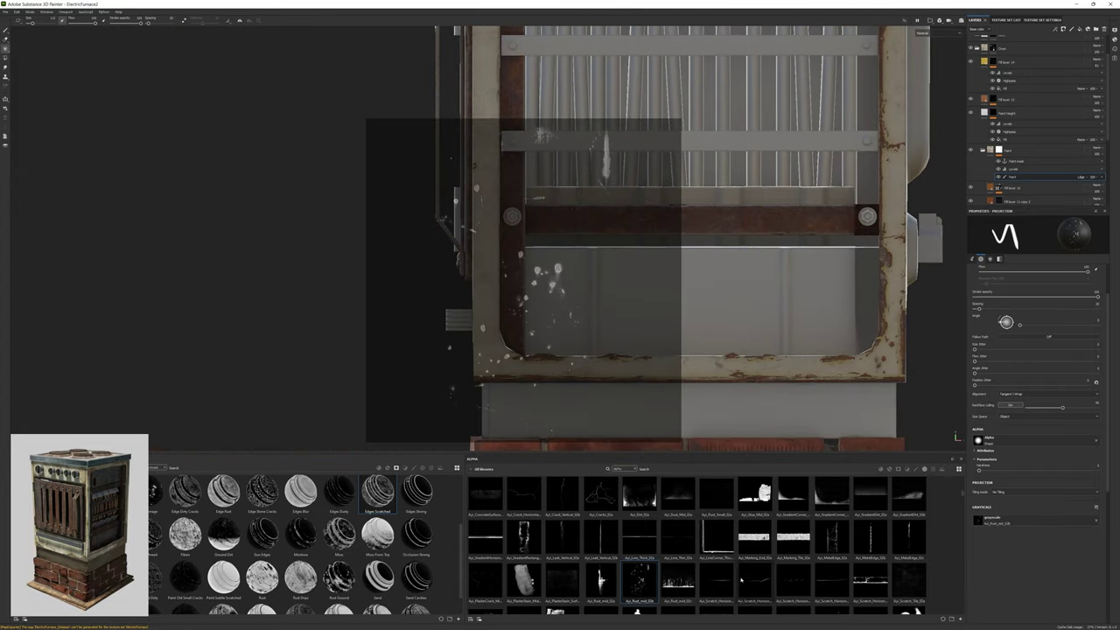
alt+drag(560, 262, 523, 280)
right_drag(523, 280, 523, 280)
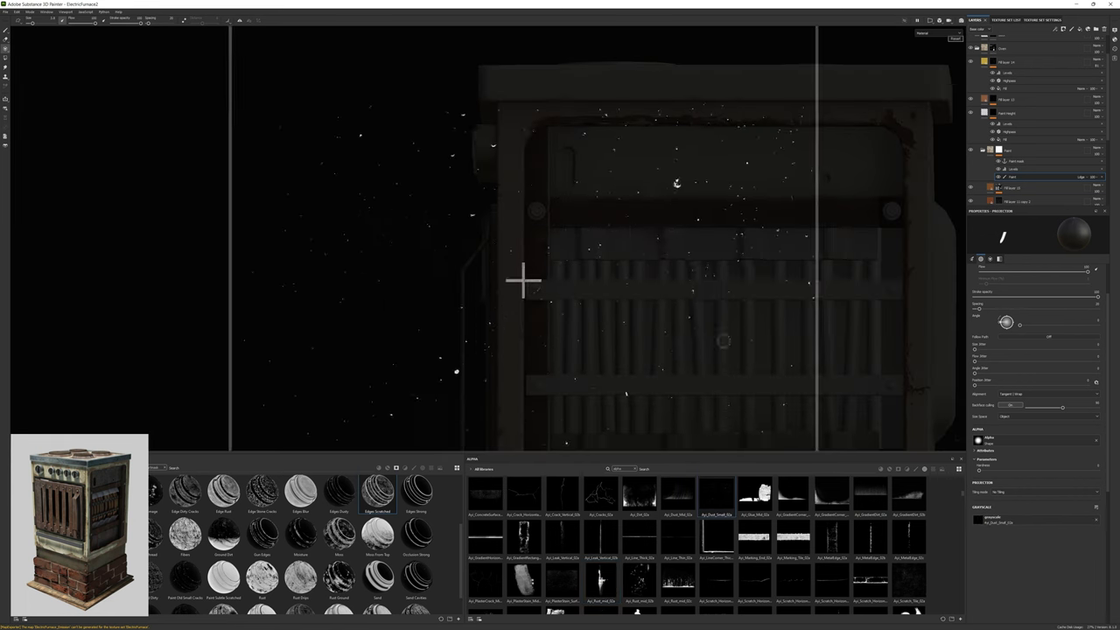
Chip the paint along the left frame edge of the grille side with a vertical Ayi_WoodCracks alpha.
alt+drag(523, 280, 594, 247)
scroll(716, 542, down, 5)
click(716, 577)
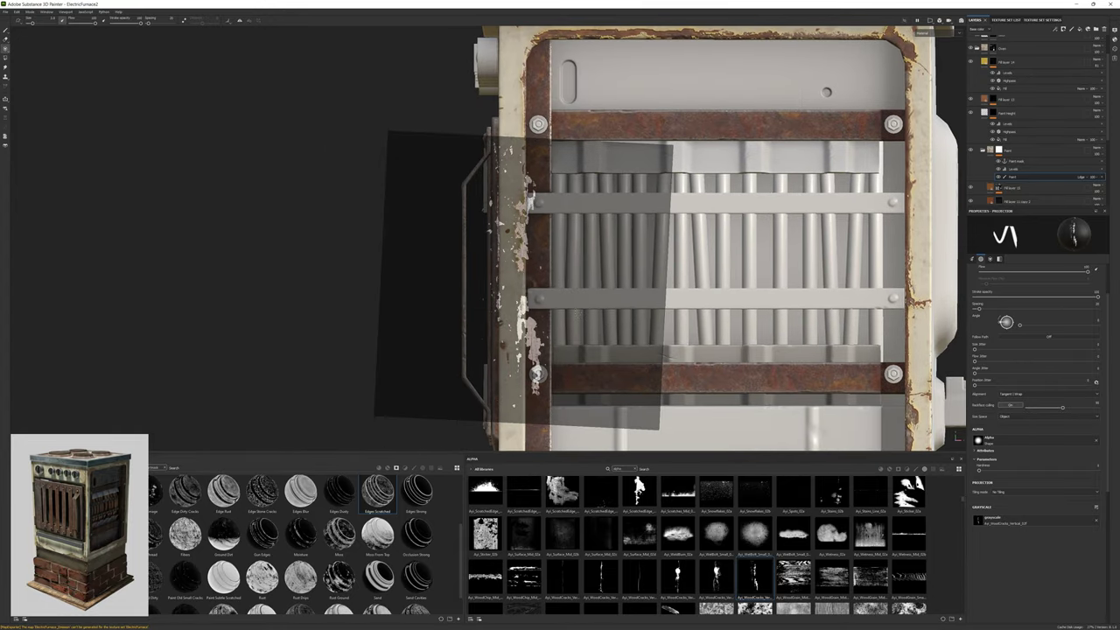
alt+middle_drag(595, 247, 594, 283)
mouse_move(595, 284)
alt+mouse_down()
mouse_move(577, 288)
mouse_move(603, 284)
mouse_move(583, 282)
alt+mouse_up()
Chip the front control panel's edges by projecting the Ayi_Stains, Ayi_Stains_Line and Ayi_Scratch_Horizontal alphas, turning the scratch alpha vertical.
alt+middle_drag(583, 281, 548, 321)
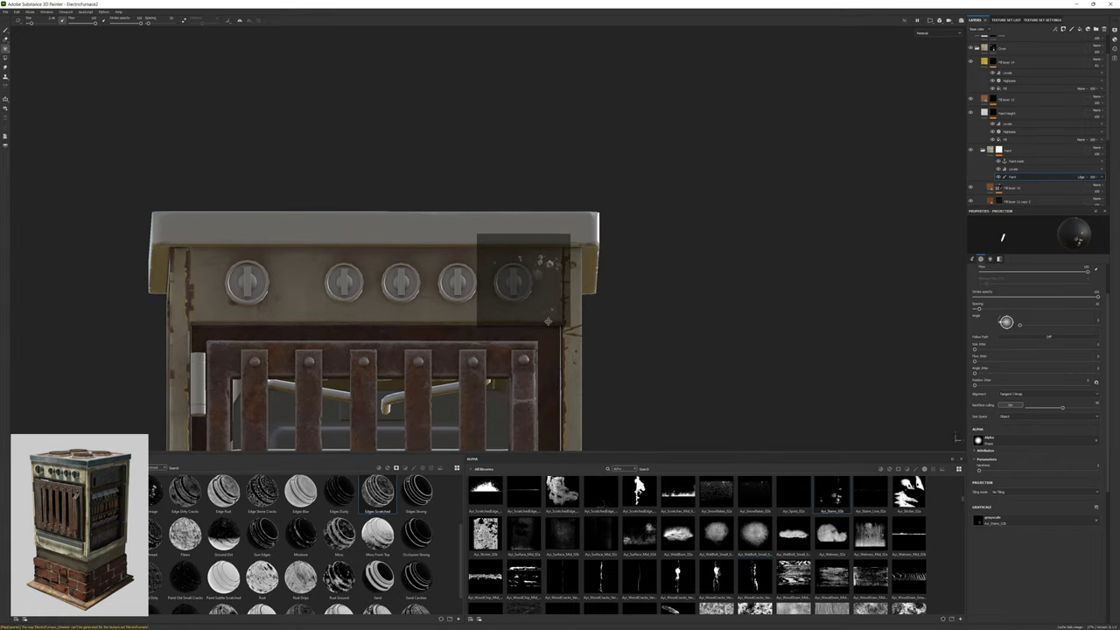
drag(1001, 517, 1002, 519)
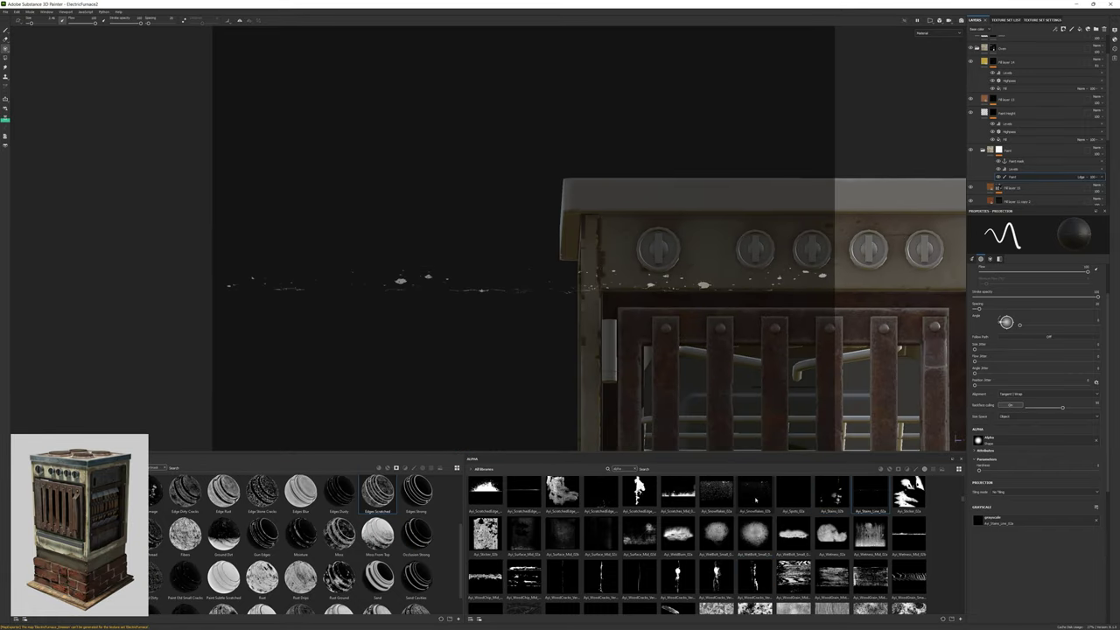
scroll(755, 525, up, 5)
mouse_move(600, 535)
mouse_down()
mouse_move(1015, 521)
mouse_move(1004, 522)
mouse_up()
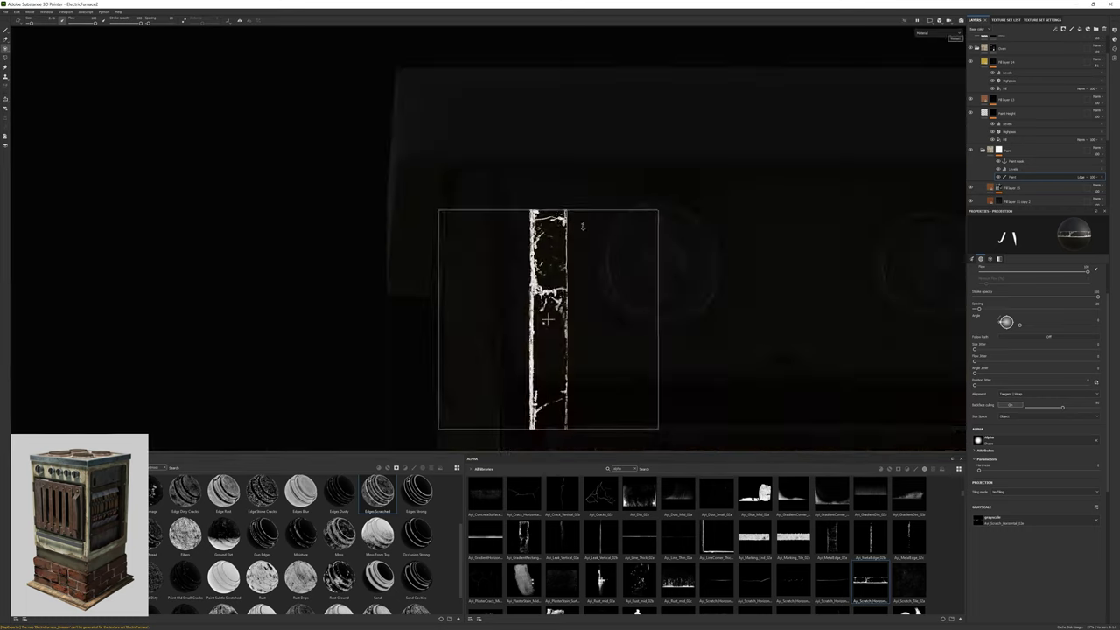
Add rust spots between the knobs on the front control panel with the Ayi_Rust_mid alpha.
click(639, 579)
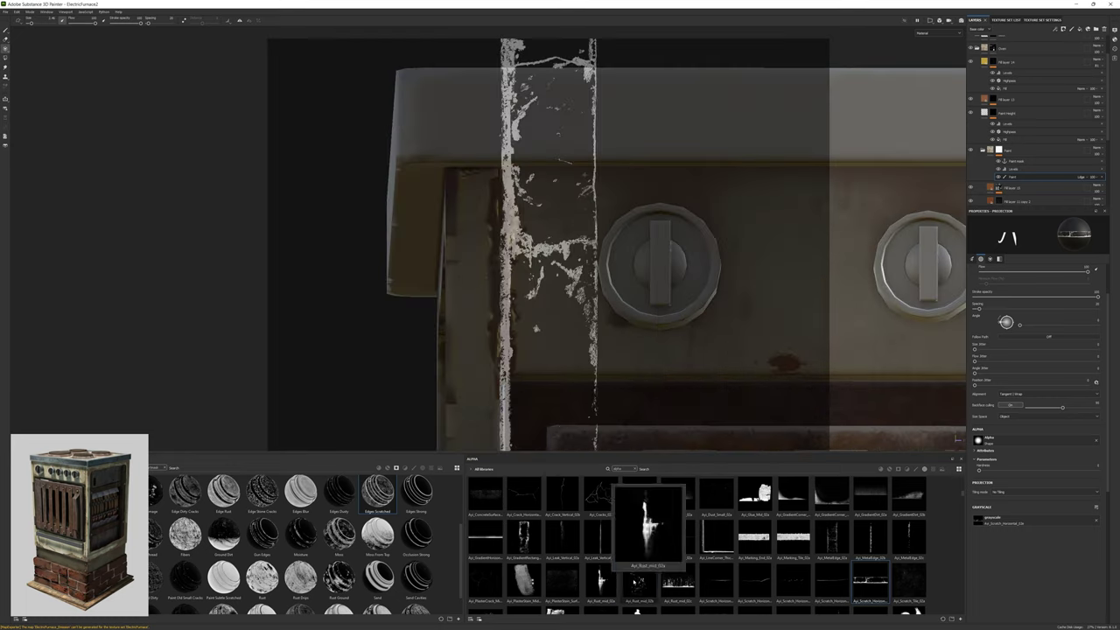
scroll(613, 330, up, 5)
scroll(612, 330, down, 5)
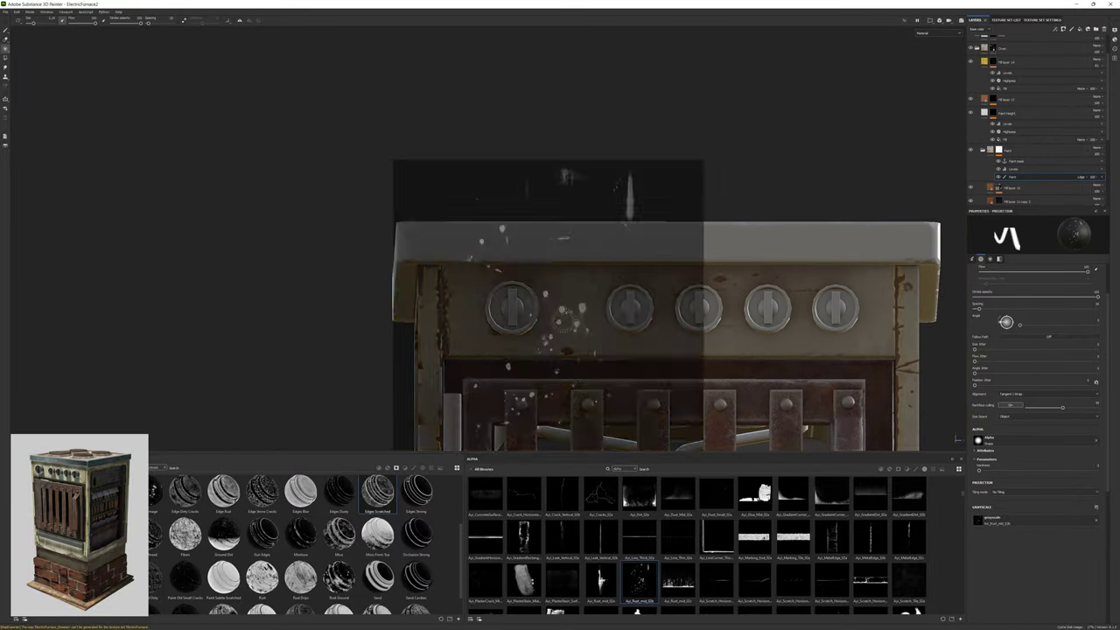
middle_drag(754, 353, 580, 248)
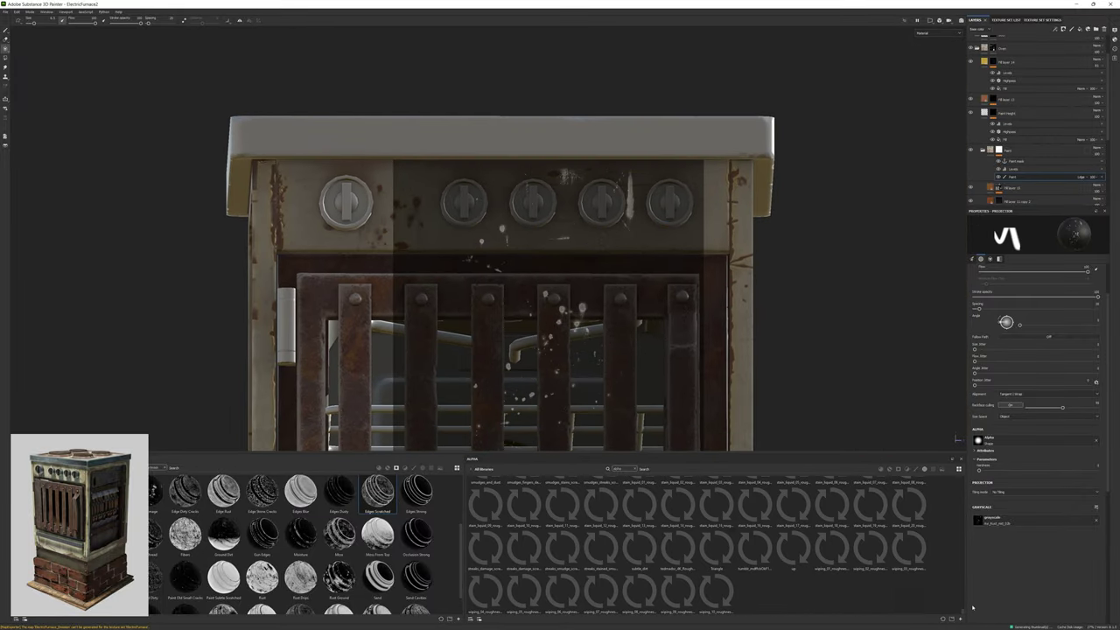